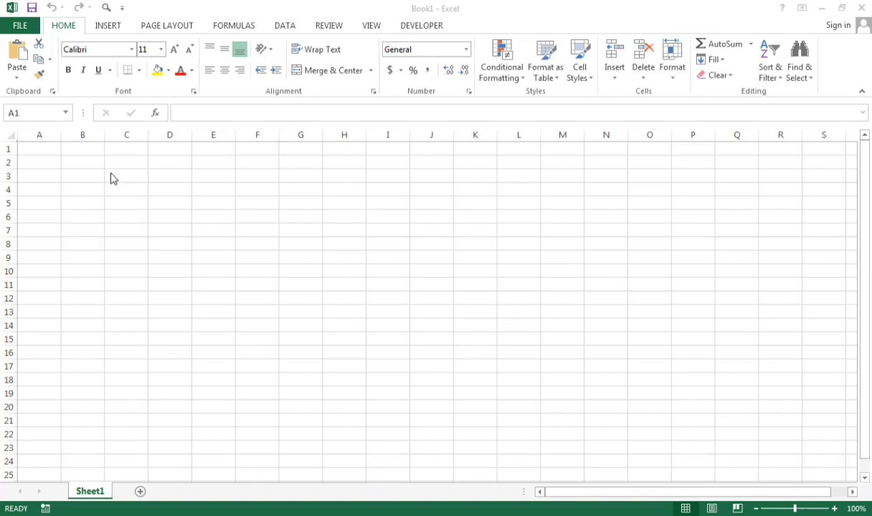
# Enter the label "Entry Type:" in cell B3.
pyautogui.click(87, 176)
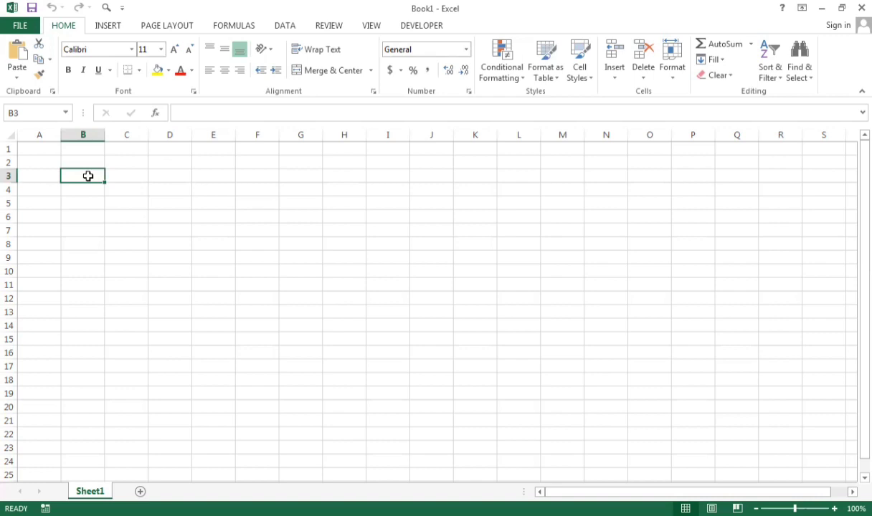
pyautogui.write('Entry ')
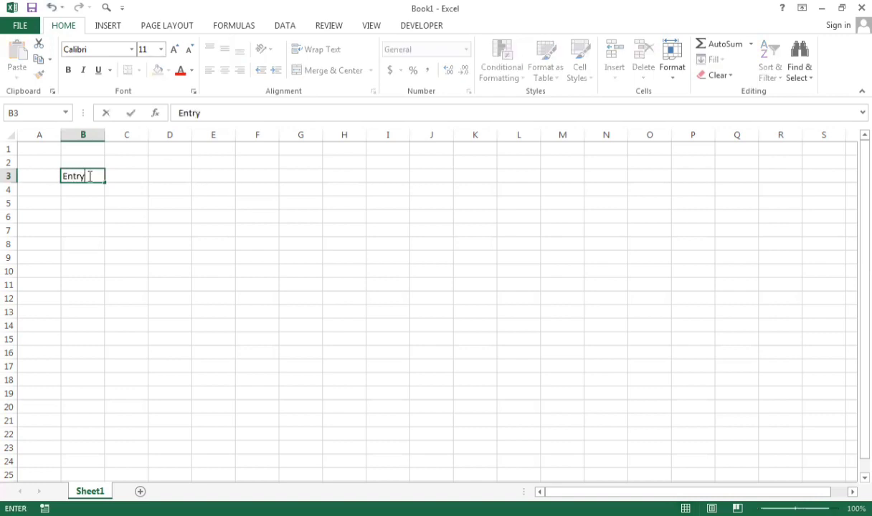
pyautogui.write('Type:')
pyautogui.click(105, 203)
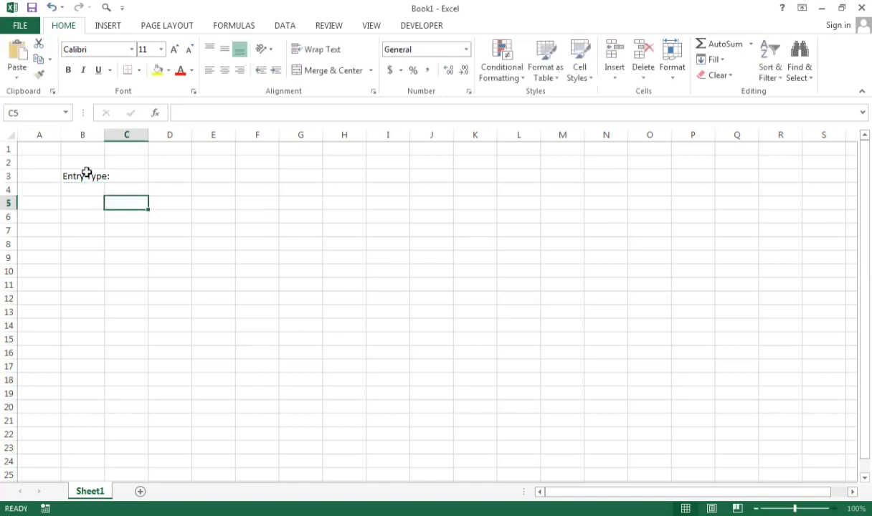
# Format the "Entry Type:" label in B3 as bold 14 pt and widen column B to fit it.
pyautogui.click(85, 173)
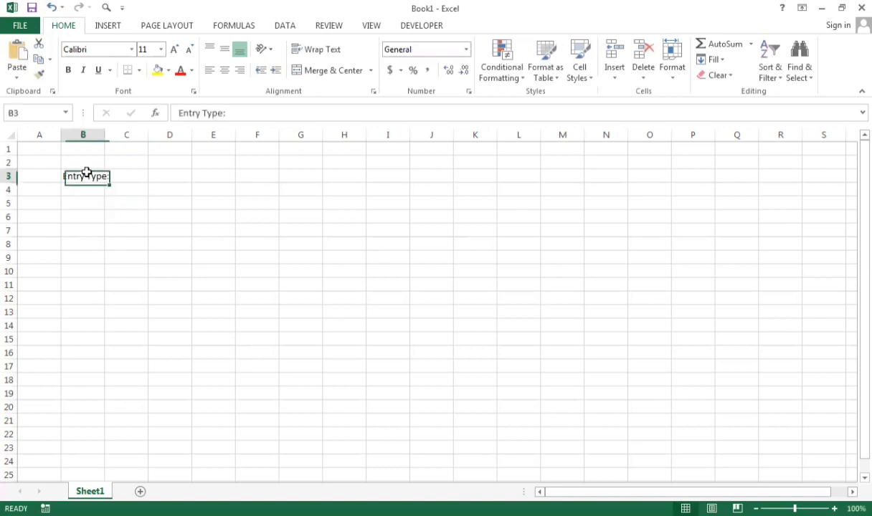
pyautogui.click(69, 70)
pyautogui.click(174, 50)
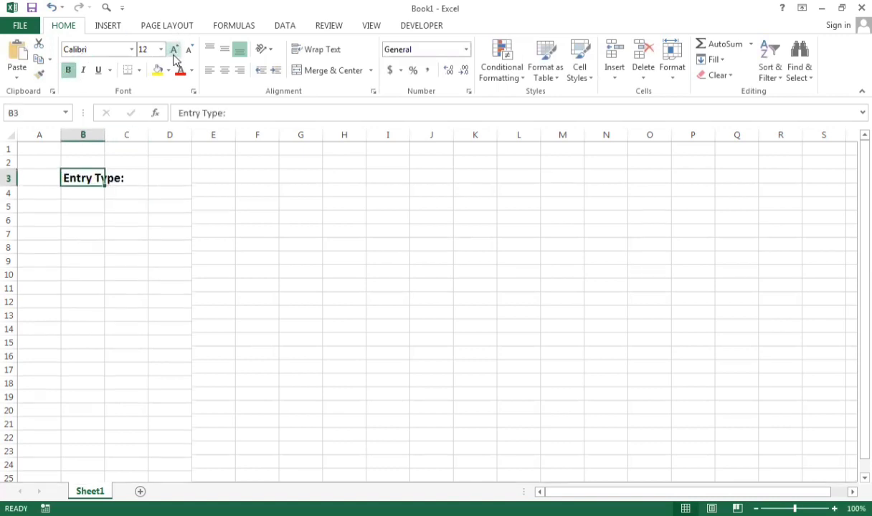
pyautogui.click(173, 49)
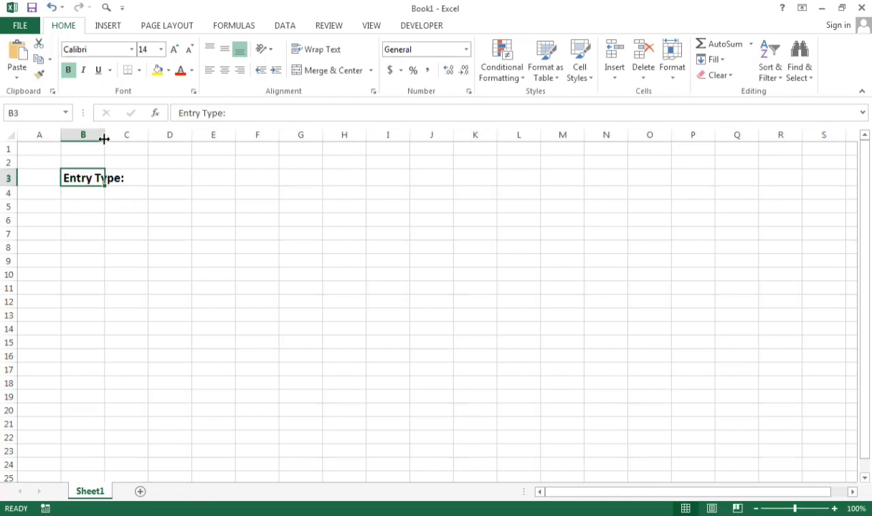
pyautogui.doubleClick(133, 136)
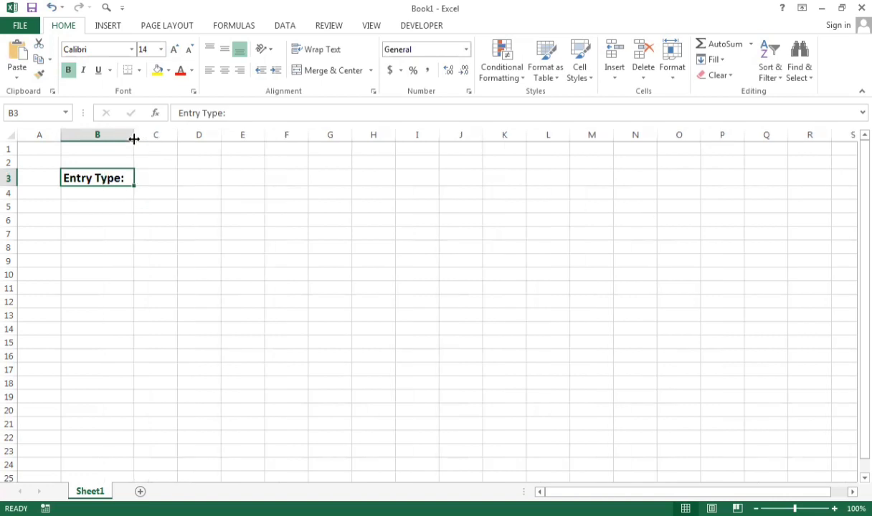
pyautogui.click(116, 205)
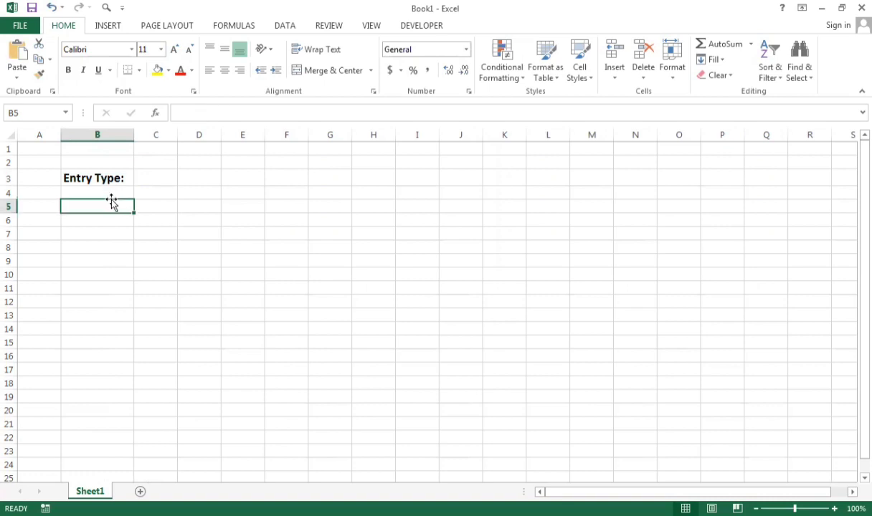
# Enter the label "Last Billed :" in cell B4 and format it as bold 14 pt.
pyautogui.click(115, 192)
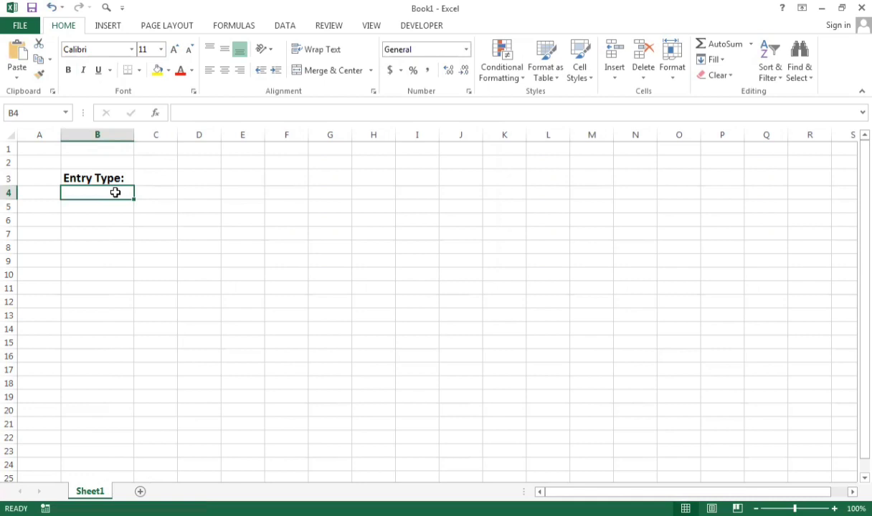
pyautogui.write('Last')
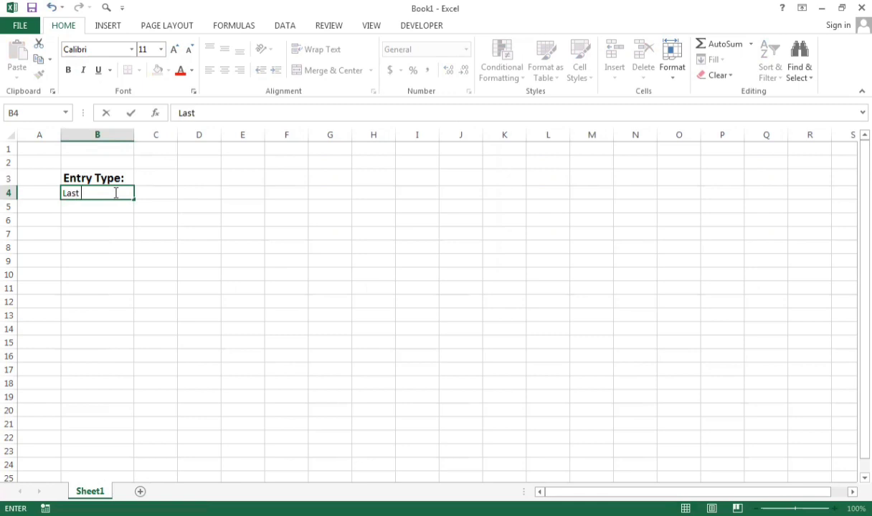
pyautogui.write(' Billed :')
pyautogui.click(132, 220)
pyautogui.click(112, 192)
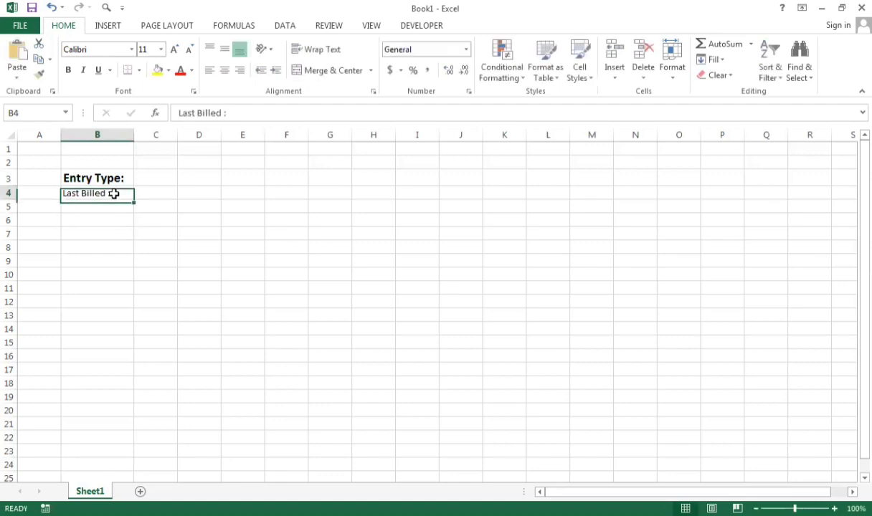
pyautogui.click(68, 69)
pyautogui.doubleClick(177, 49)
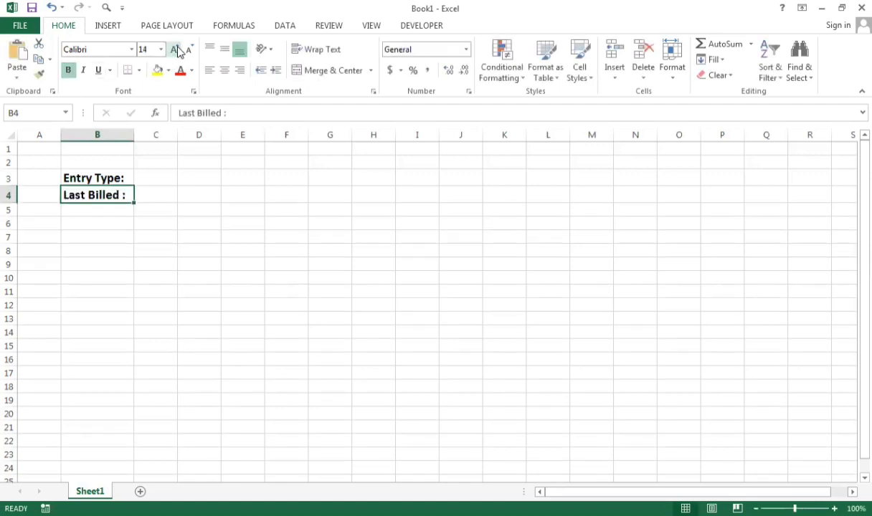
pyautogui.click(152, 190)
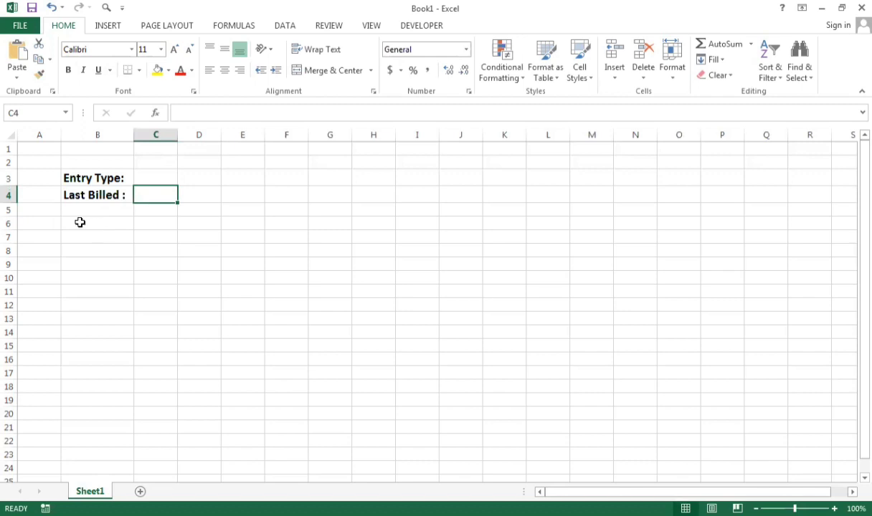
# Apply all borders to the cell range B6:B10.
pyautogui.click(80, 222)
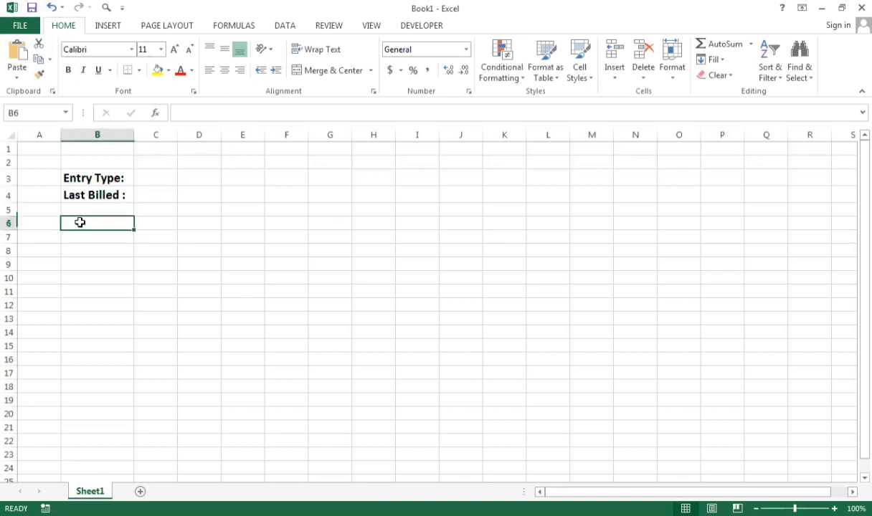
pyautogui.moveTo(81, 224); pyautogui.dragTo(91, 279)
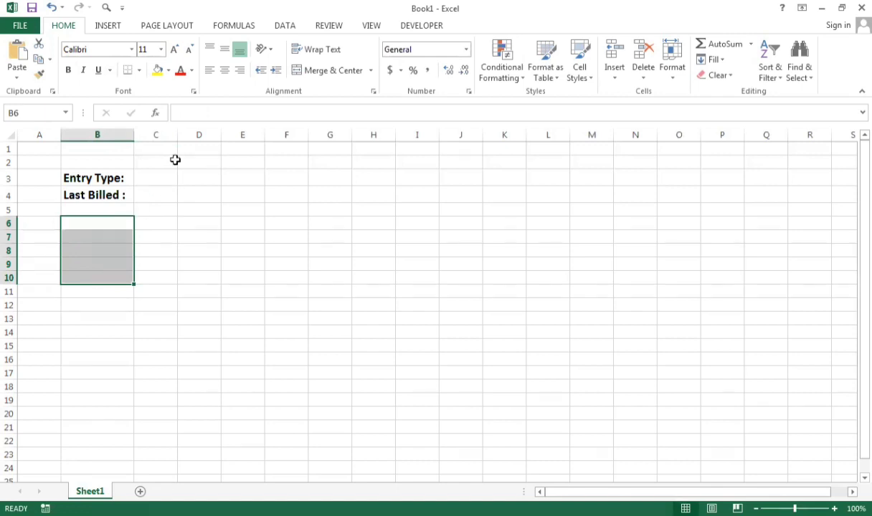
pyautogui.click(139, 71)
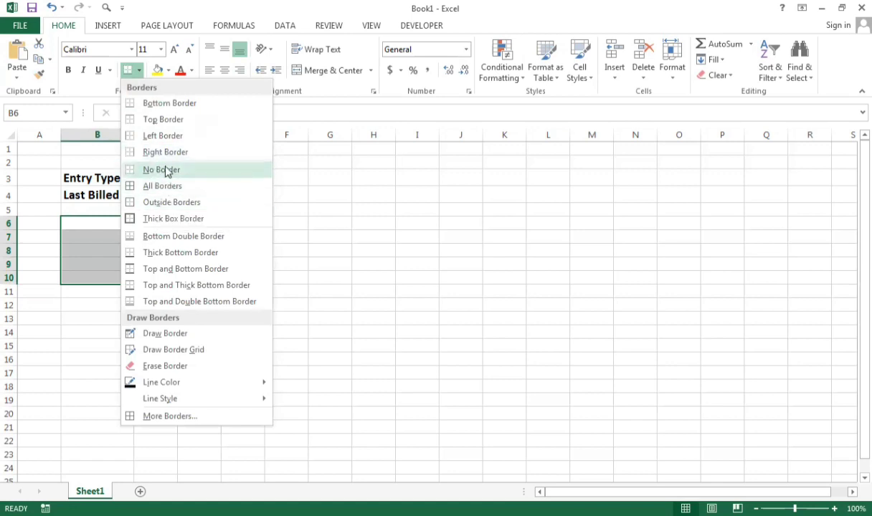
pyautogui.click(165, 190)
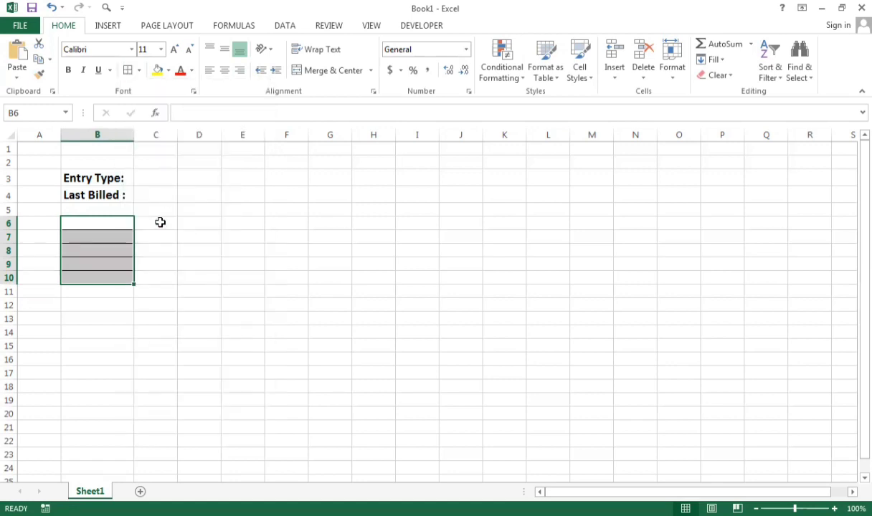
pyautogui.click(159, 284)
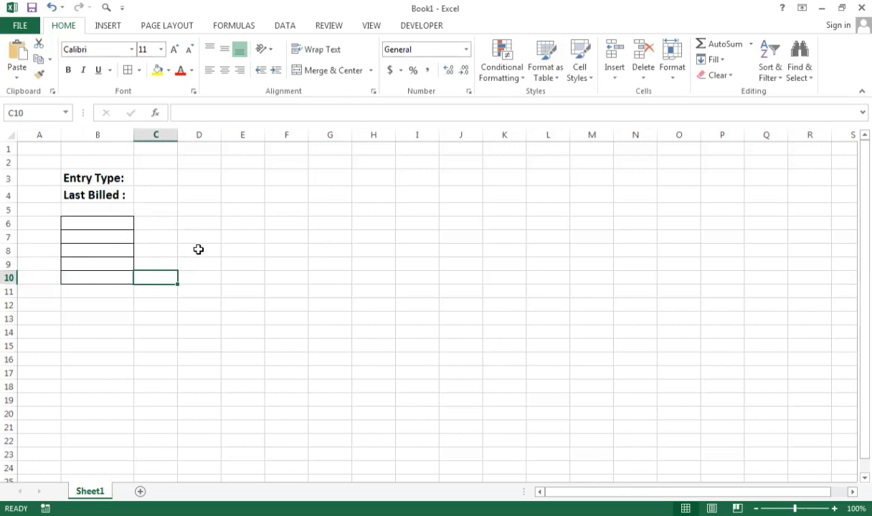
# Apply all borders to the cell range D6:D10.
pyautogui.click(185, 221)
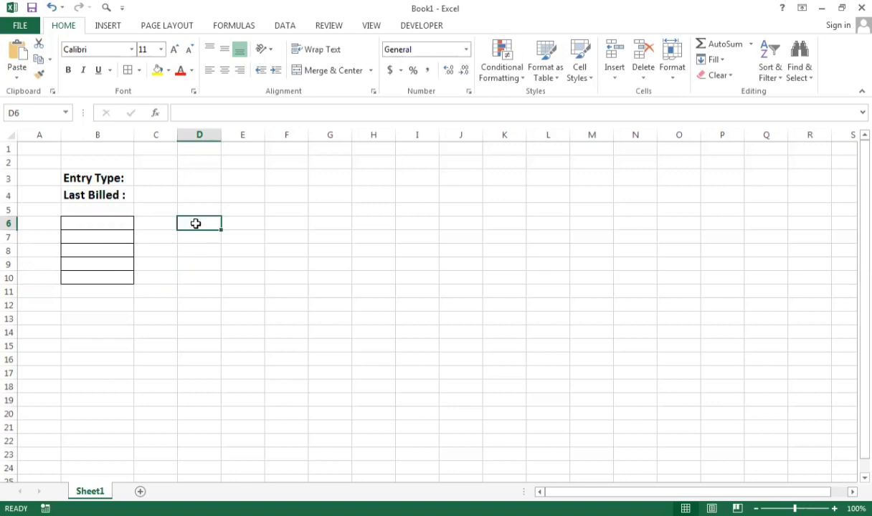
pyautogui.moveTo(201, 225); pyautogui.dragTo(205, 278)
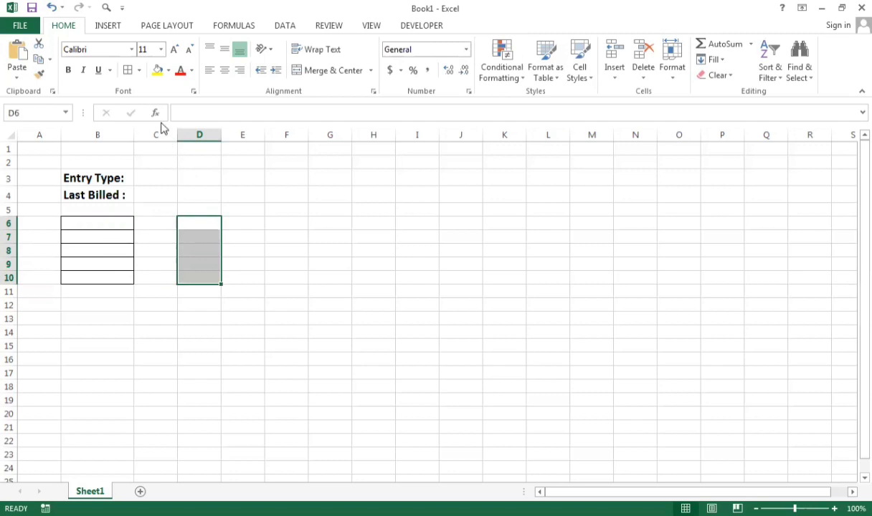
pyautogui.click(129, 70)
pyautogui.click(229, 248)
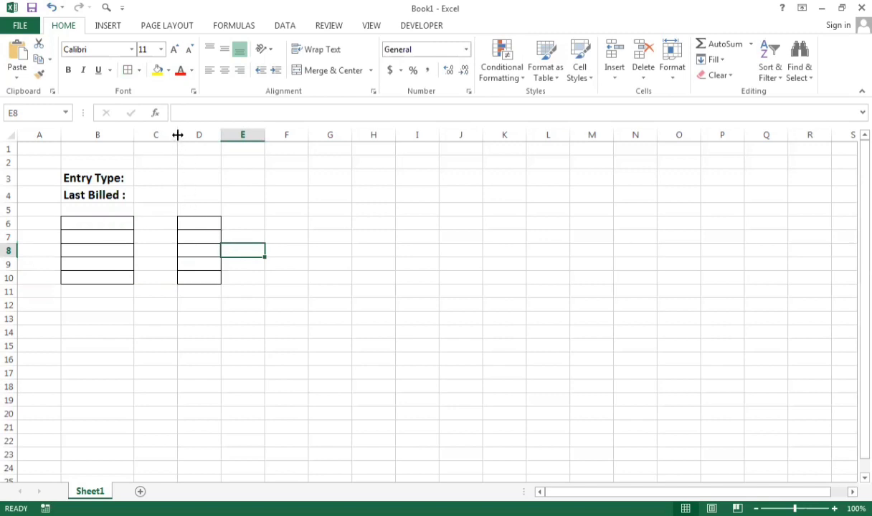
# Narrow column C to a thin gap between the bordered blocks and widen column D to about twice its width.
pyautogui.moveTo(177, 134); pyautogui.dragTo(149, 133)
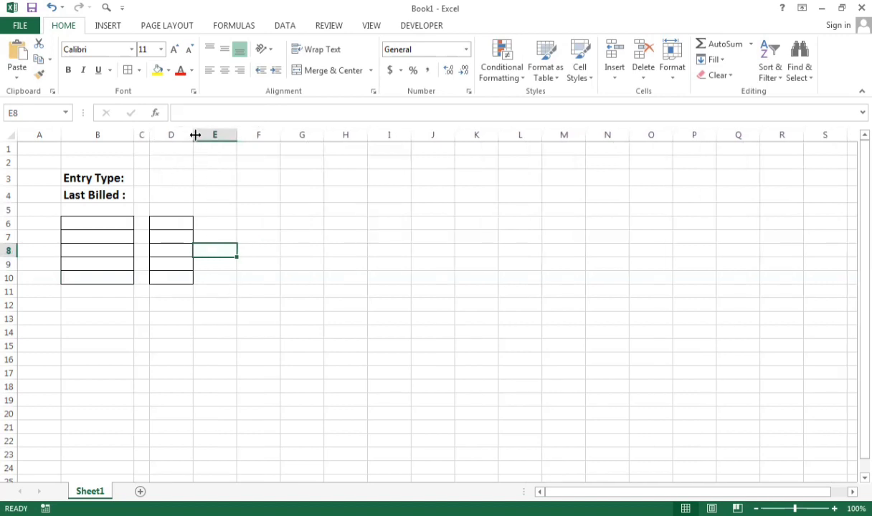
pyautogui.moveTo(192, 134); pyautogui.dragTo(231, 144)
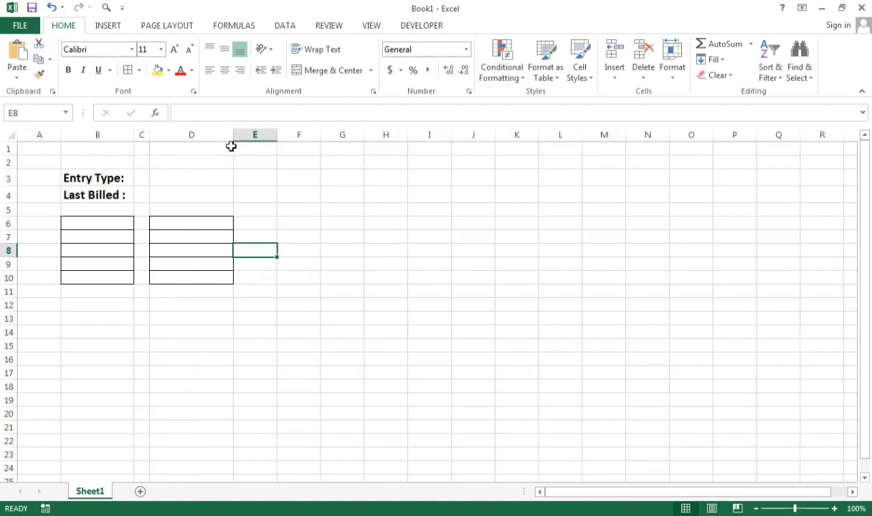
pyautogui.click(249, 218)
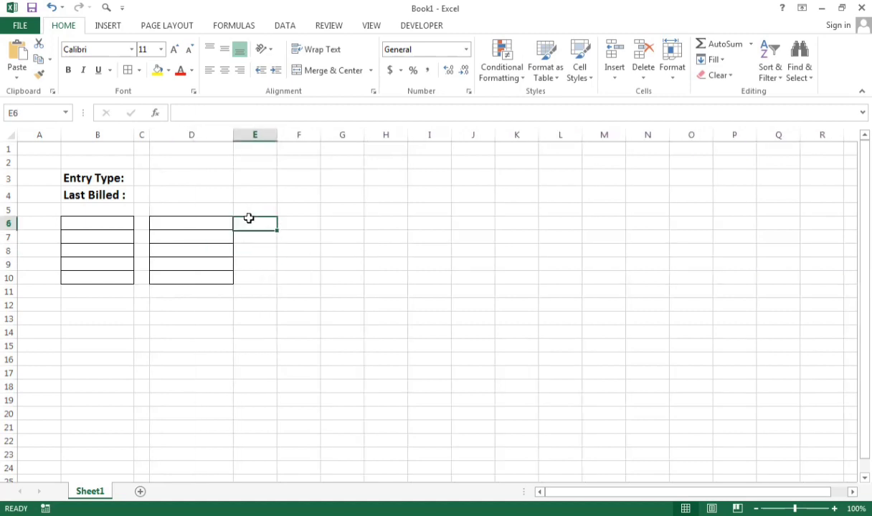
pyautogui.click(270, 334)
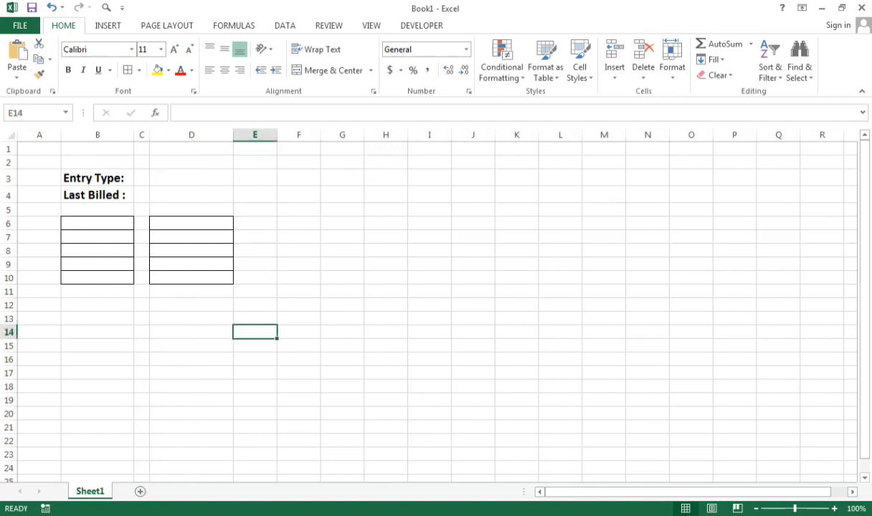
# Add a new worksheet and rename it "Purchase".
pyautogui.click(140, 491)
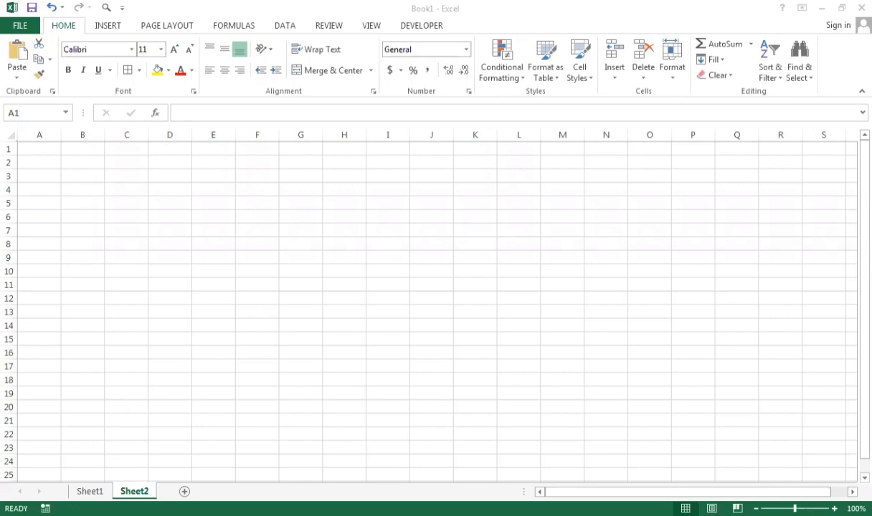
pyautogui.doubleClick(140, 492)
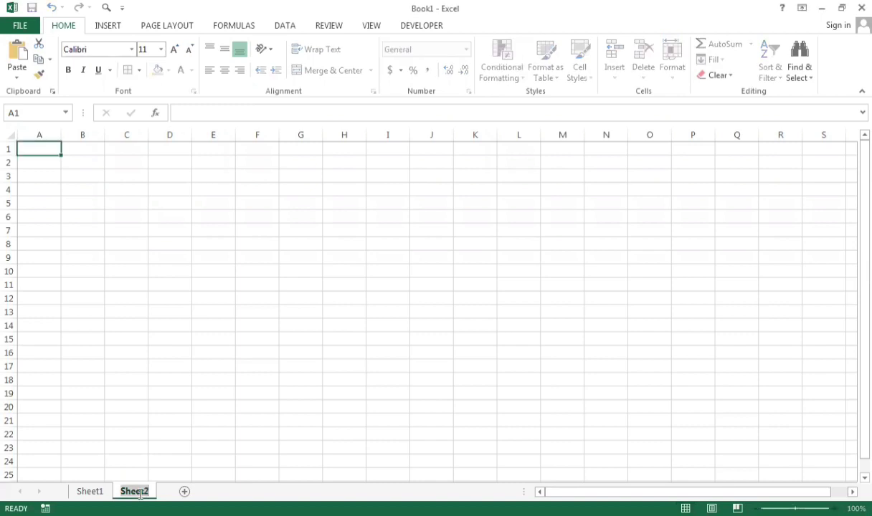
pyautogui.write('Purc')
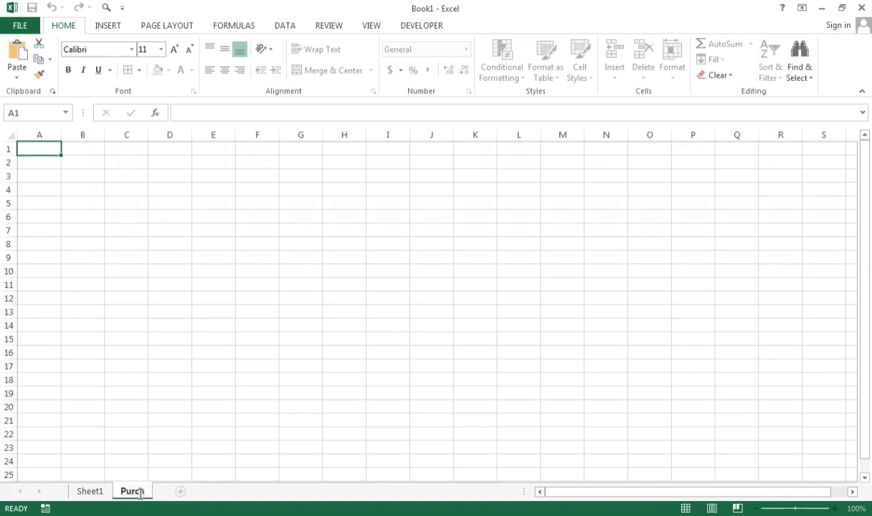
pyautogui.write('hase')
pyautogui.press('Return')
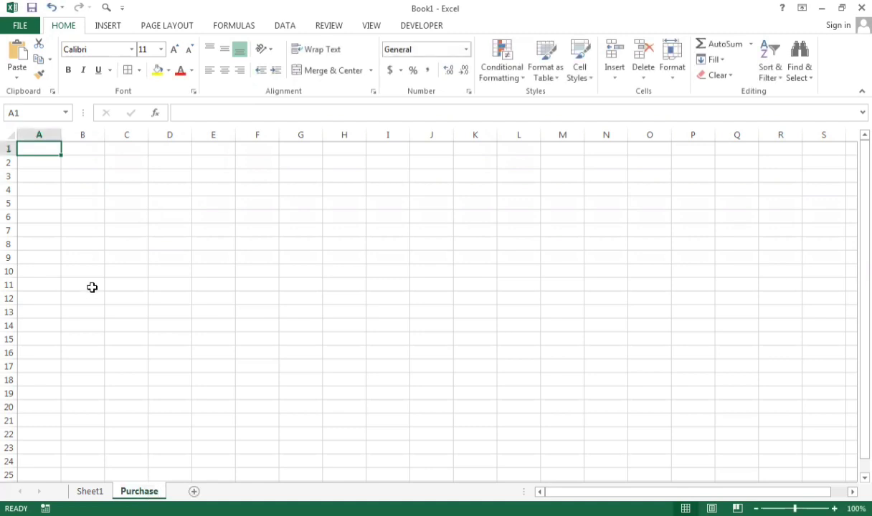
# Enter the column headers "Bill No.", "Date" and "Items" in cells B3 to D3 of the Purchase sheet.
pyautogui.click(87, 178)
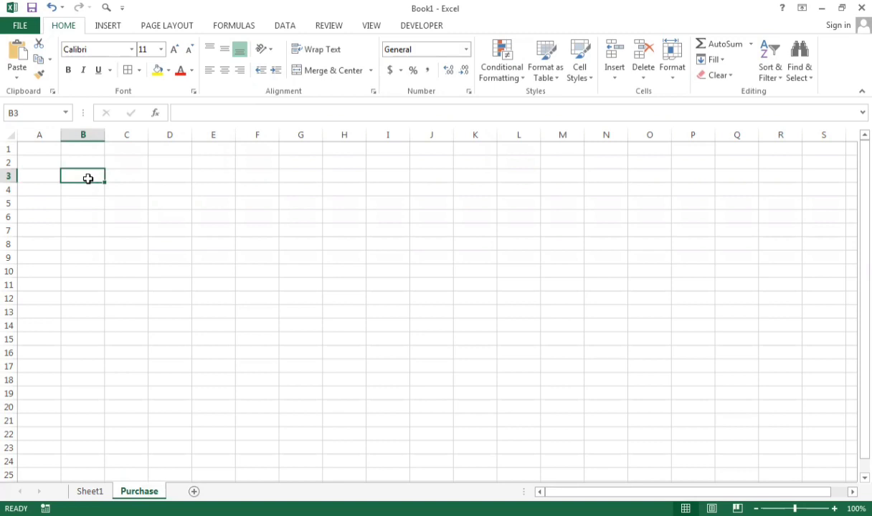
pyautogui.write('Bi')
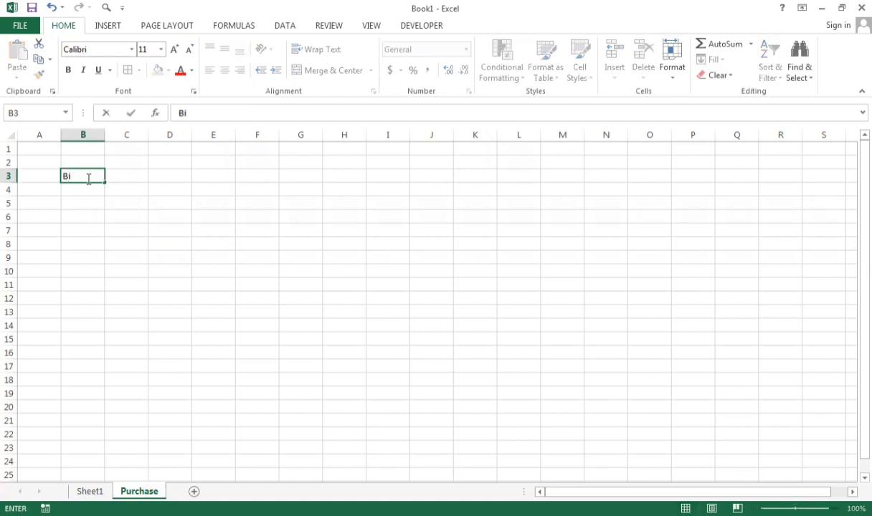
pyautogui.write('ll No.')
pyautogui.click(125, 179)
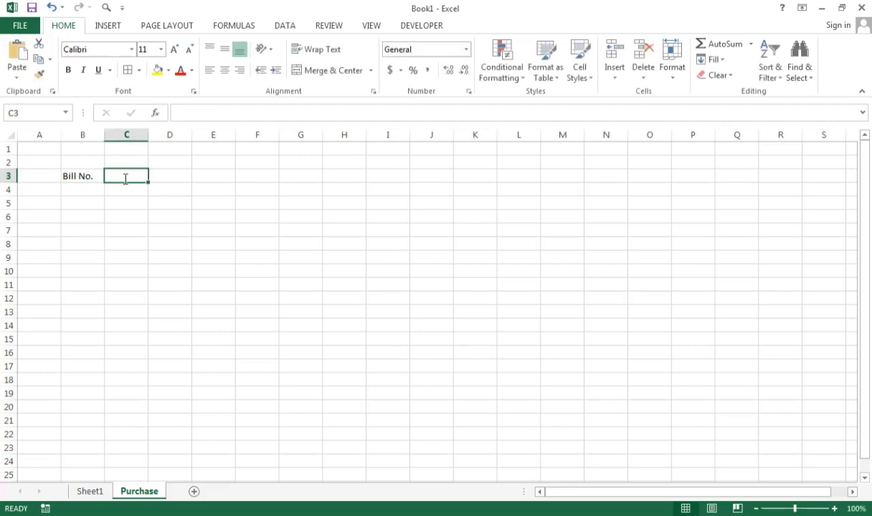
pyautogui.write('Date')
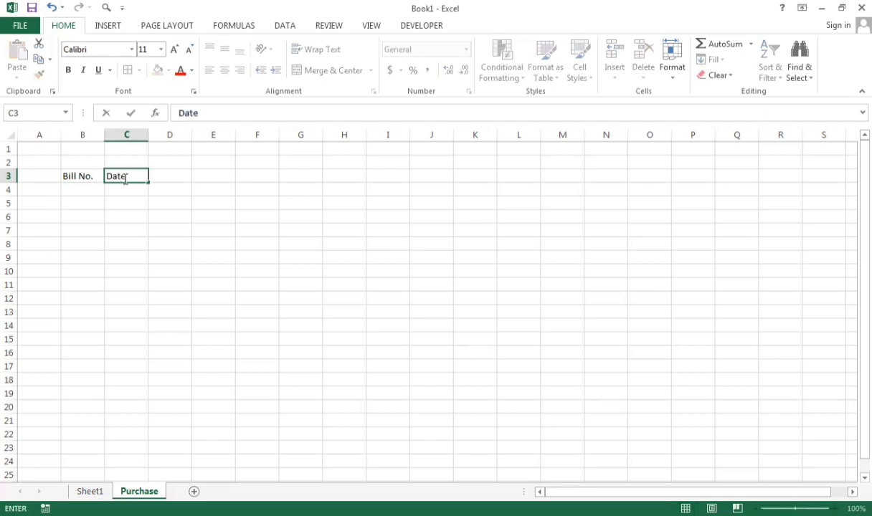
pyautogui.click(162, 177)
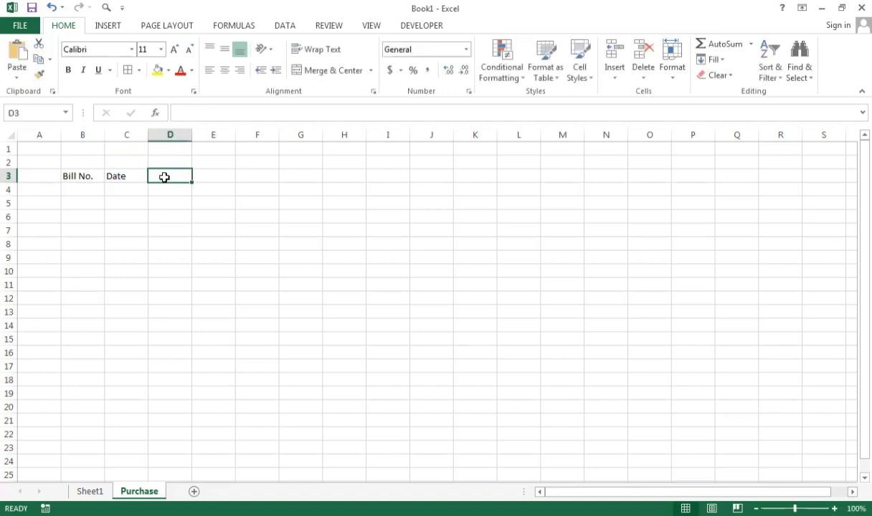
pyautogui.write('Items')
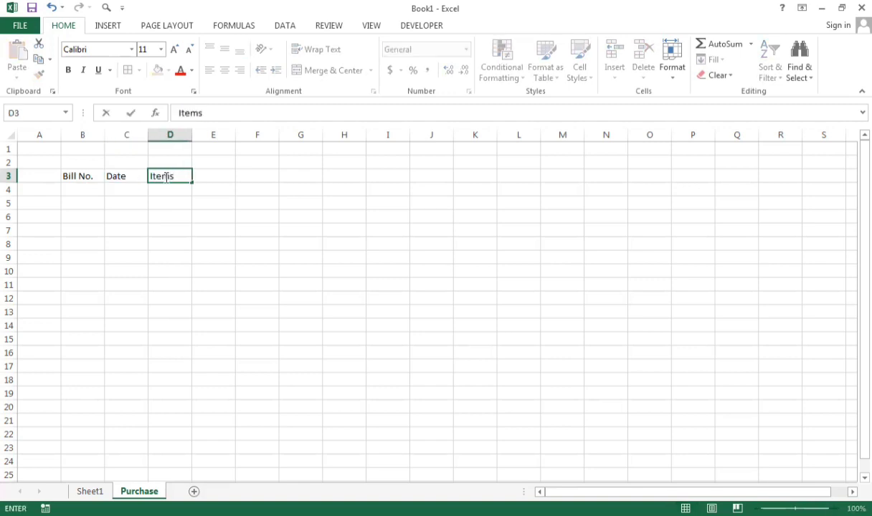
# Add the headers "Qty" in cell E3 and "Rate" in cell F3 of the Purchase sheet.
pyautogui.click(224, 173)
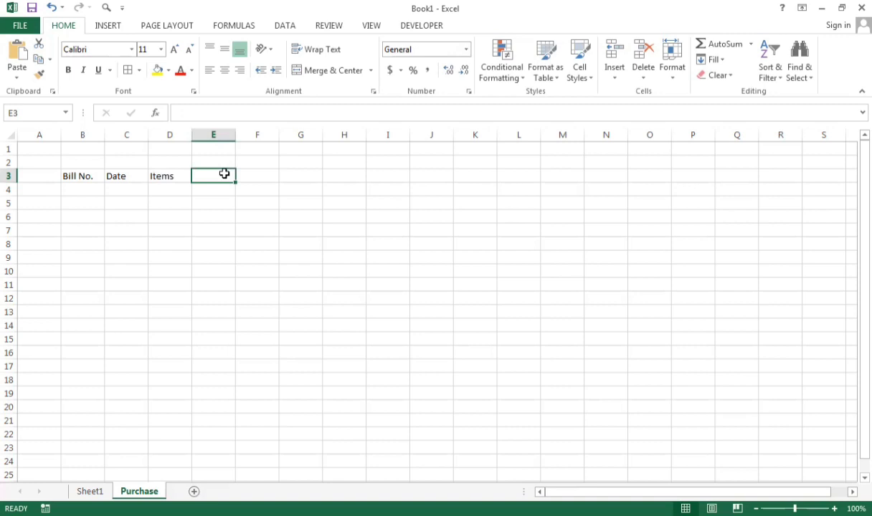
pyautogui.write('Q')
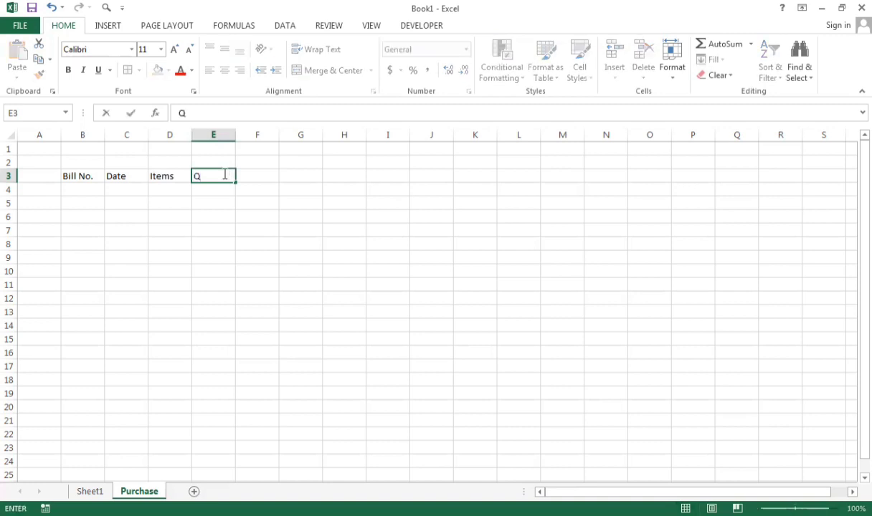
pyautogui.write('nty')
pyautogui.press('BackSpace')
pyautogui.press('BackSpace')
pyautogui.press('BackSpace')
pyautogui.write('ty')
pyautogui.click(266, 177)
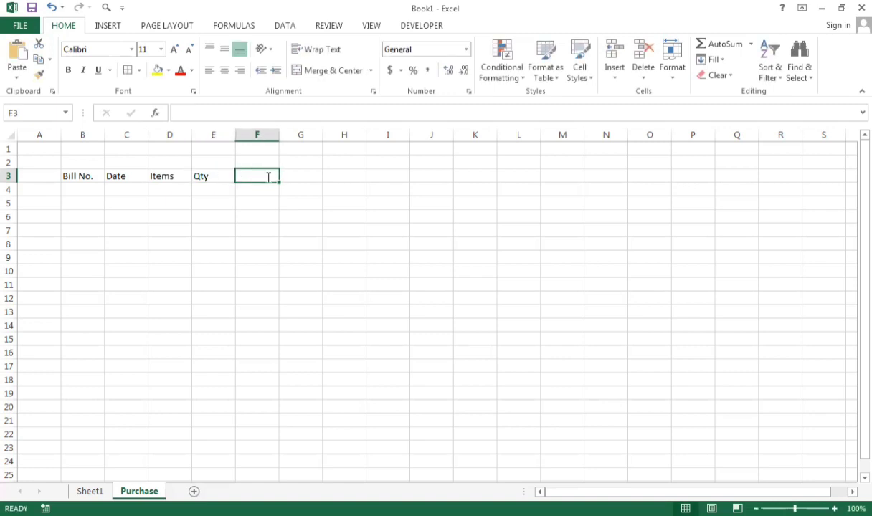
pyautogui.write('Rate')
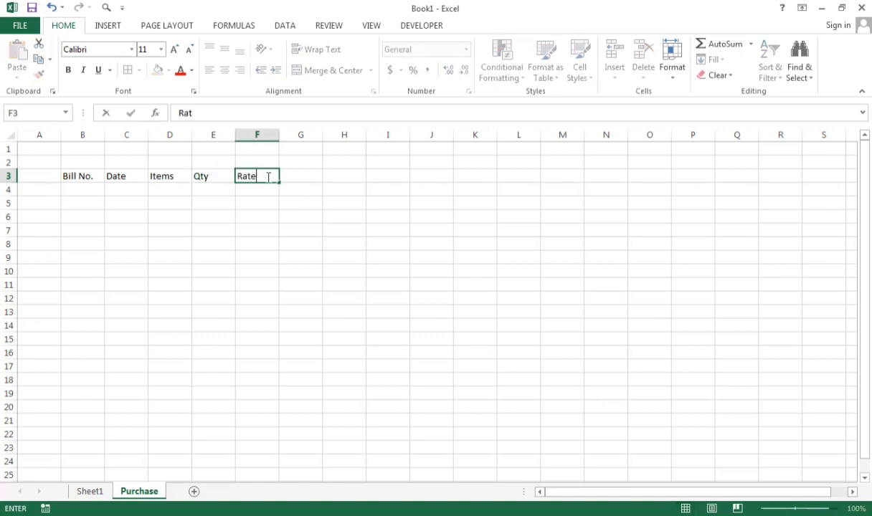
# Make the Purchase headers in B3:F3 bold and set their font size to 14.
pyautogui.click(78, 181)
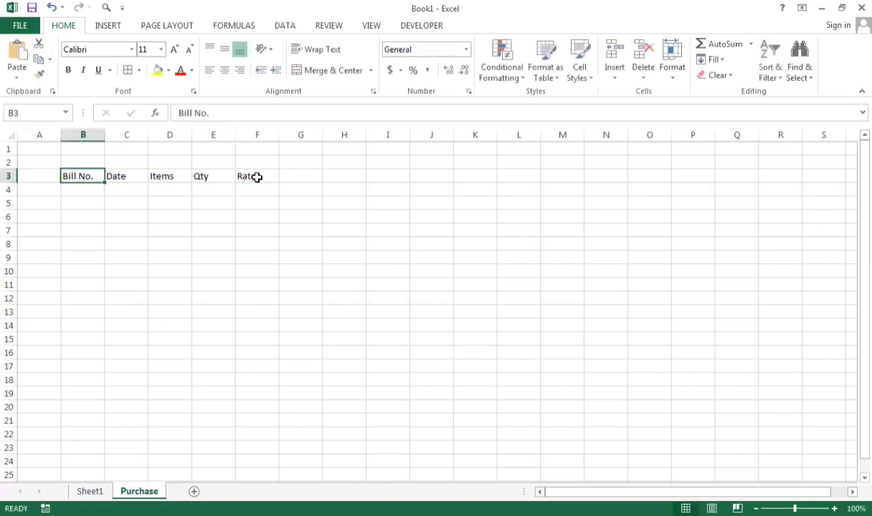
pyautogui.moveTo(256, 176); pyautogui.dragTo(85, 183)
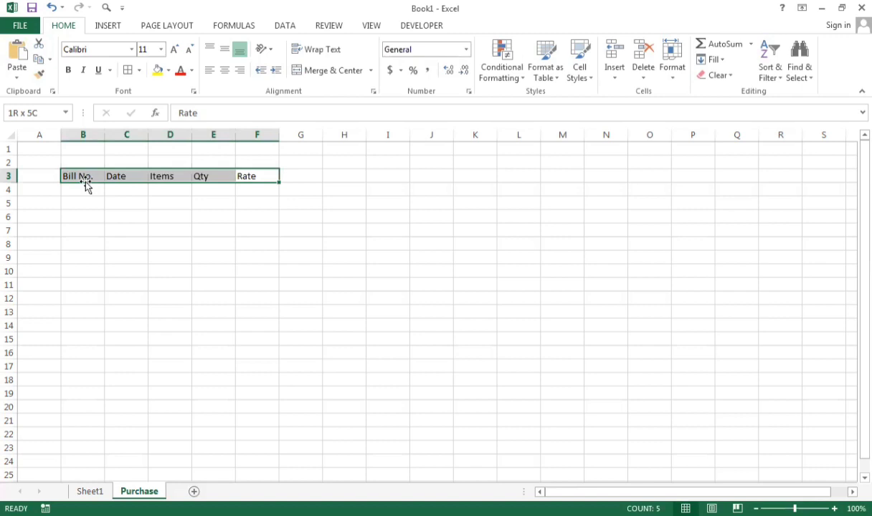
pyautogui.click(69, 72)
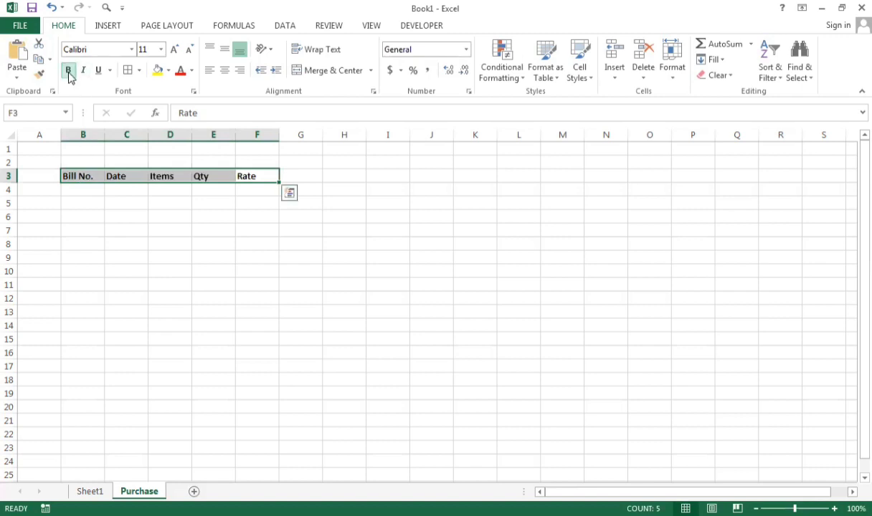
pyautogui.click(174, 50)
pyautogui.click(174, 50)
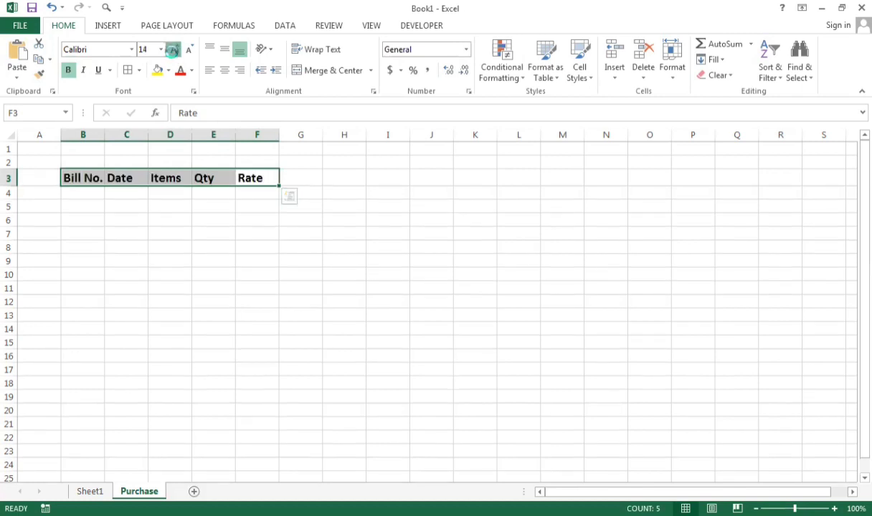
pyautogui.click(174, 50)
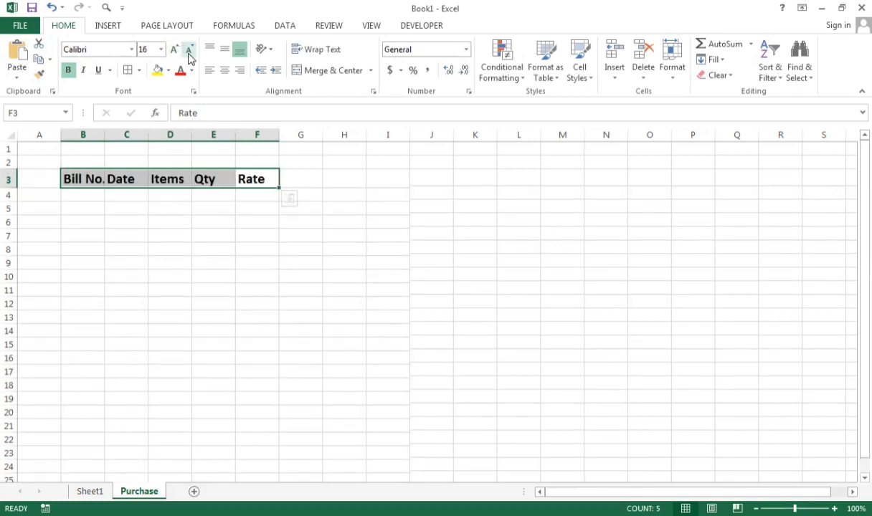
pyautogui.click(189, 55)
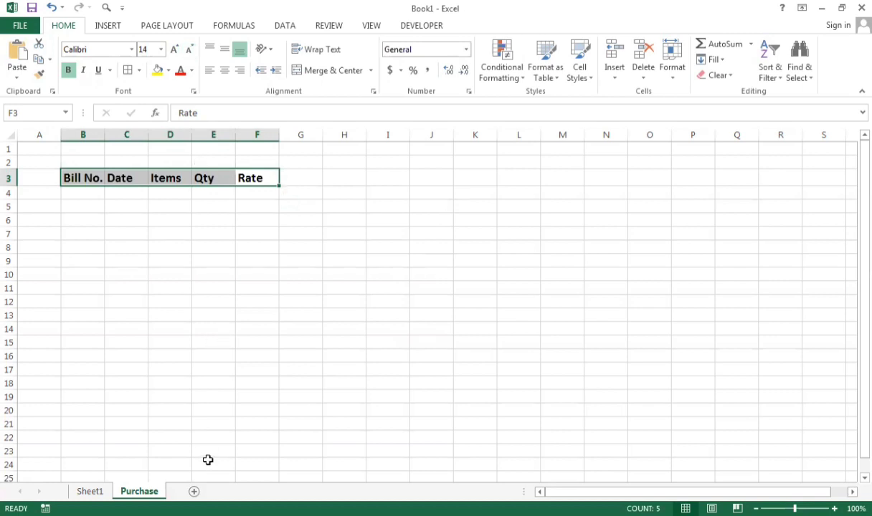
# Add a new worksheet after Purchase and rename it "Sale".
pyautogui.click(193, 491)
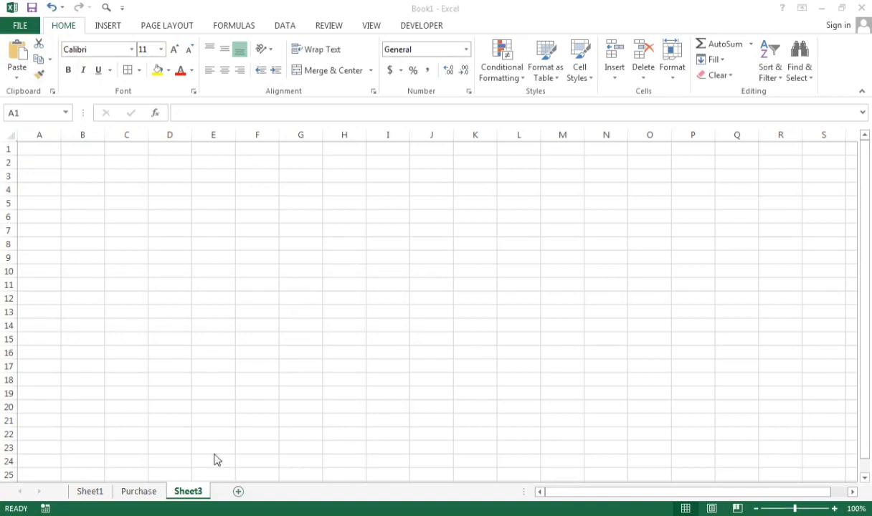
pyautogui.doubleClick(195, 491)
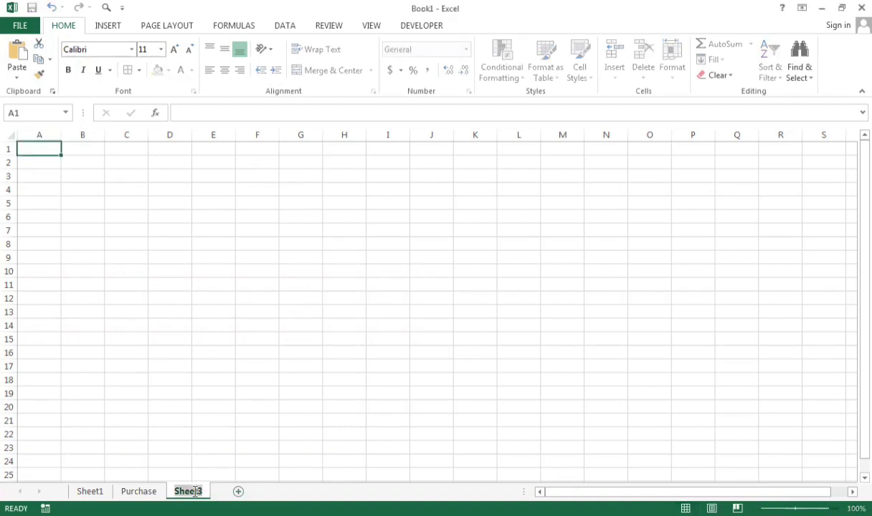
pyautogui.write('Sale')
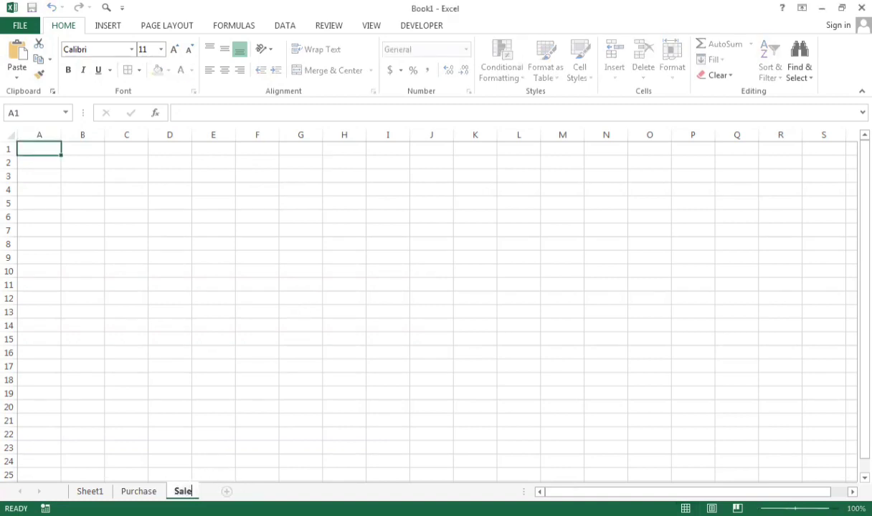
pyautogui.press('Return')
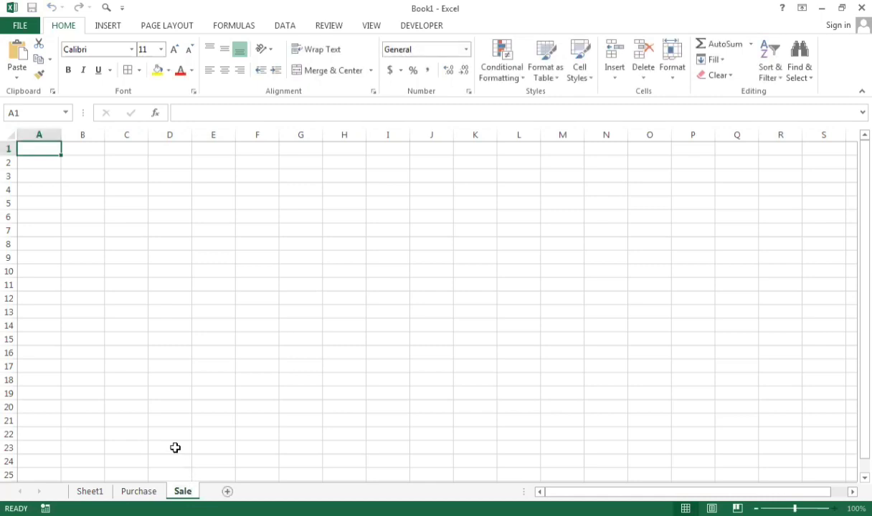
# Enter the column headers "Bill No.", "Date" and "Items" in cells C3 to E3 of the Sale sheet.
pyautogui.click(119, 180)
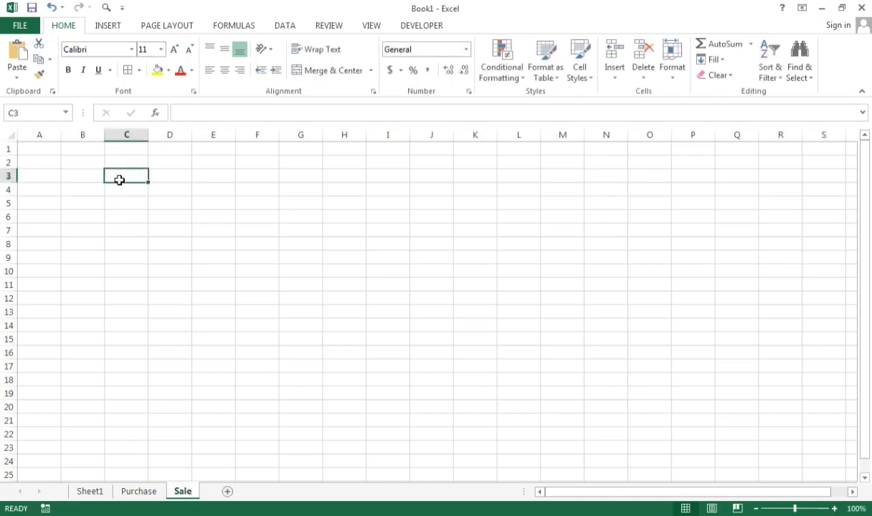
pyautogui.write('Bill')
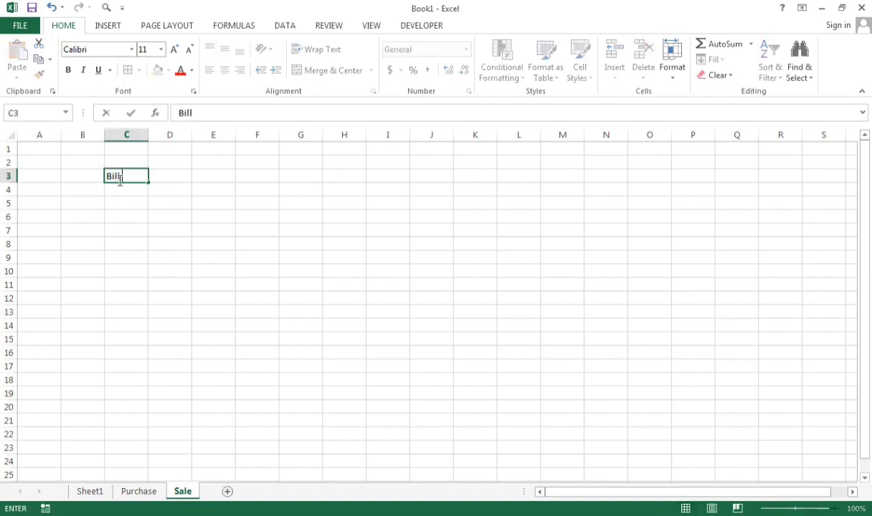
pyautogui.write(' No.')
pyautogui.click(169, 175)
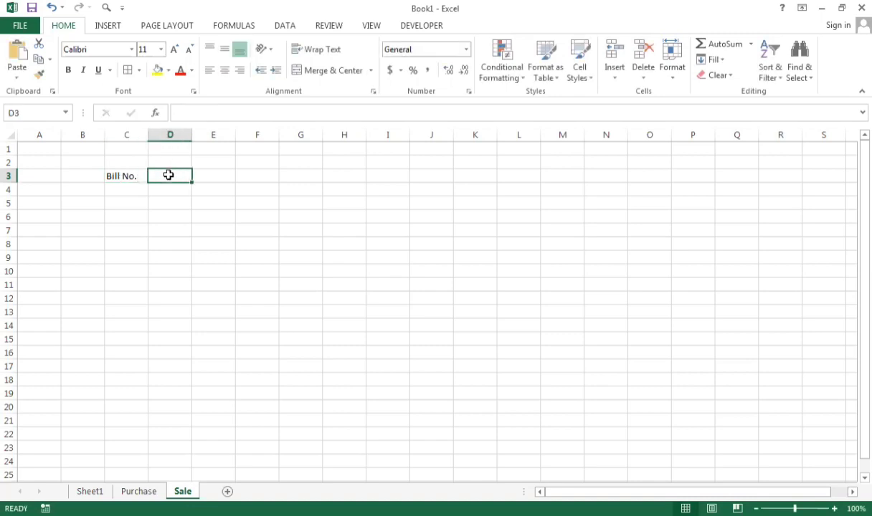
pyautogui.write('Date')
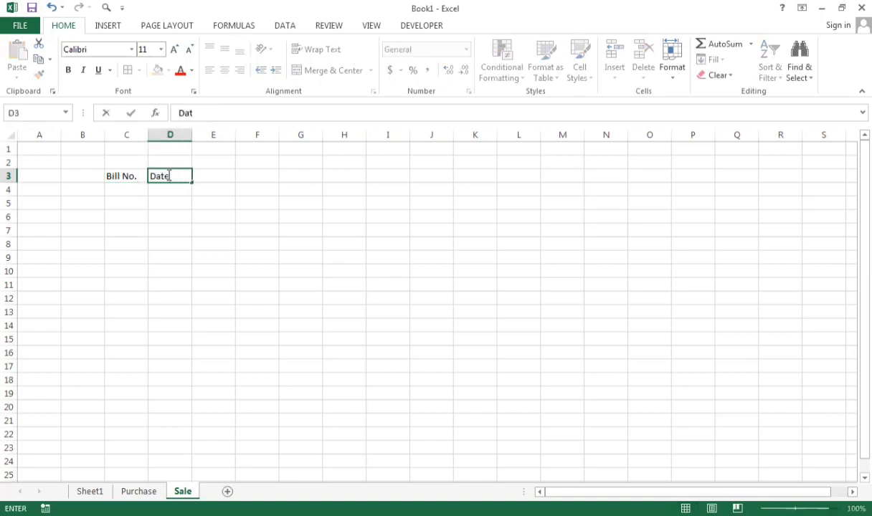
pyautogui.click(213, 183)
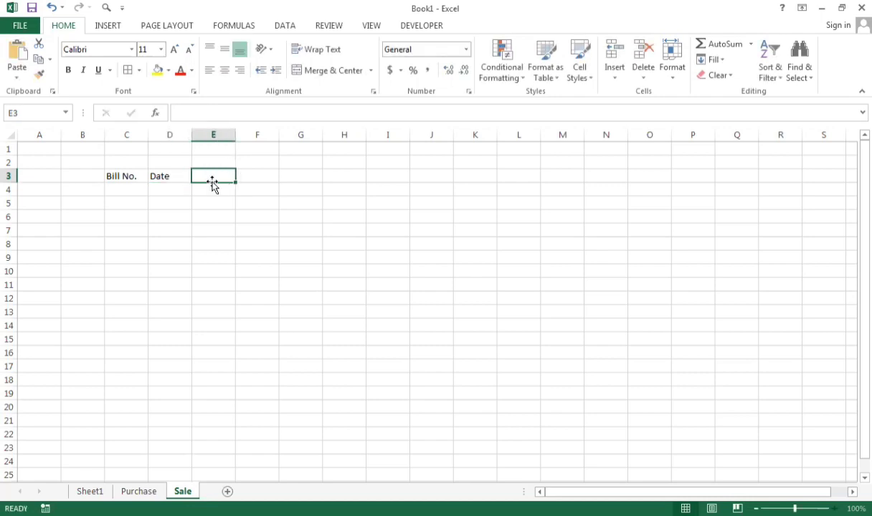
pyautogui.write('I')
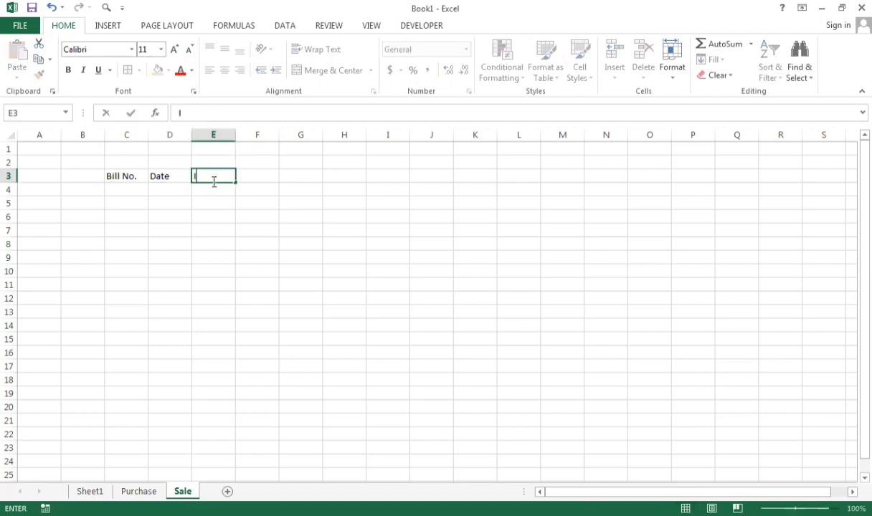
pyautogui.write('tems')
# Add the headers "Qty." in cell F3 and "Rates" in cell G3 of the Sale sheet.
pyautogui.click(264, 175)
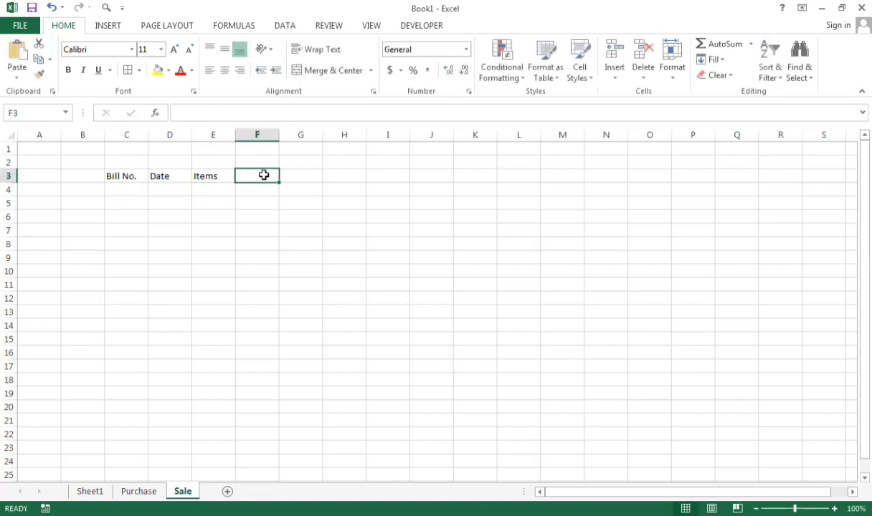
pyautogui.write('q')
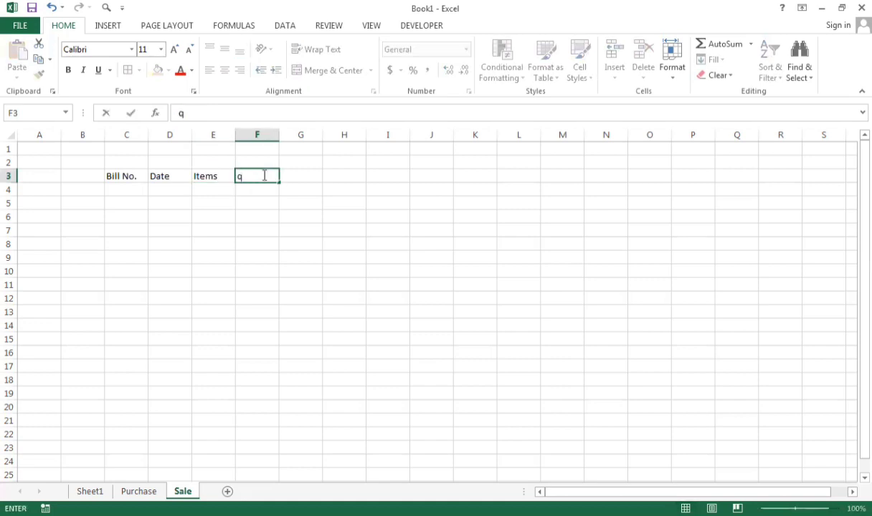
pyautogui.write('Qrt')
pyautogui.press('BackSpace')
pyautogui.press('BackSpace')
pyautogui.write('ty.')
pyautogui.click(315, 176)
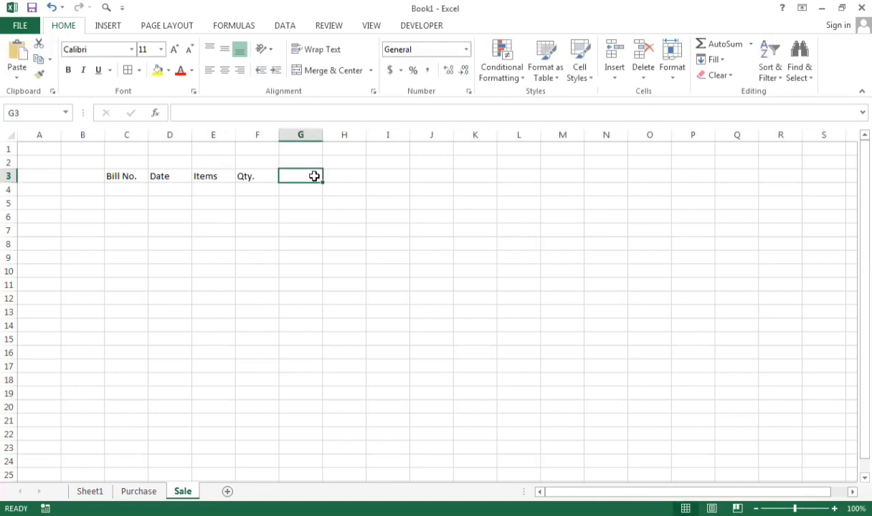
pyautogui.write('Rates')
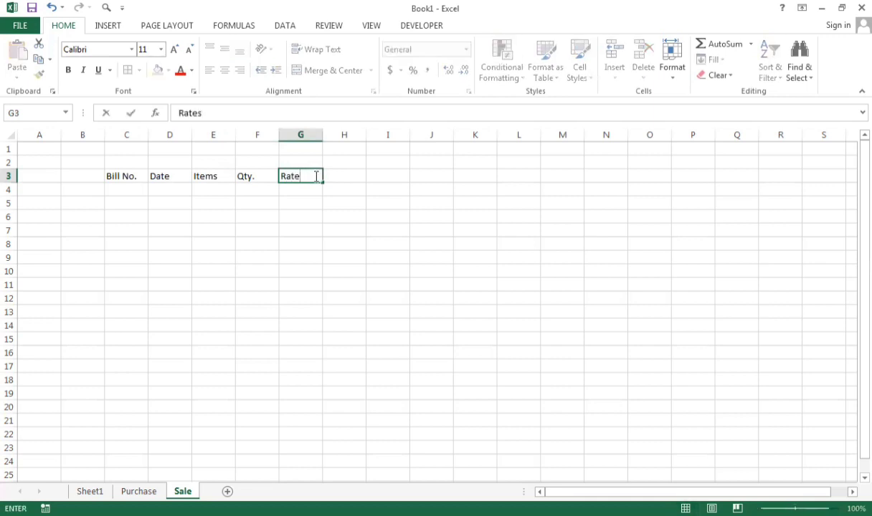
# Make the Sale headers in C3:G3 bold and set their font size to 14.
pyautogui.click(124, 178)
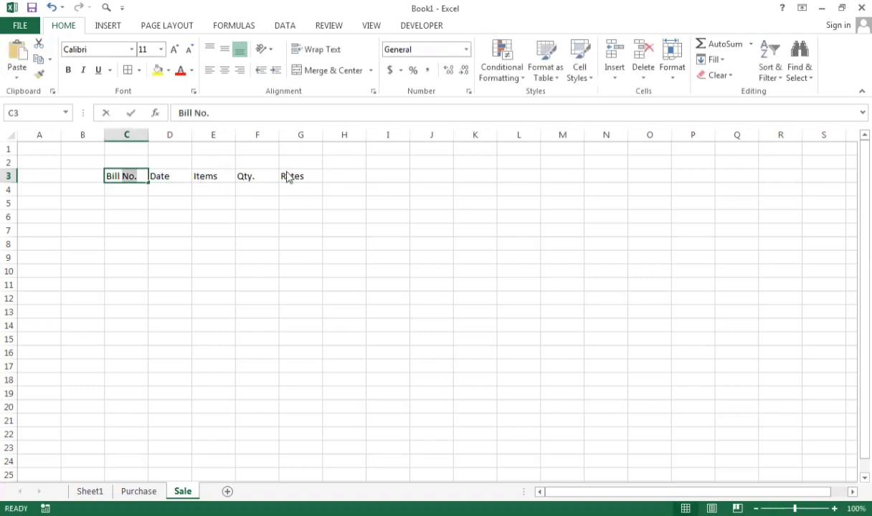
pyautogui.moveTo(302, 177); pyautogui.dragTo(107, 176)
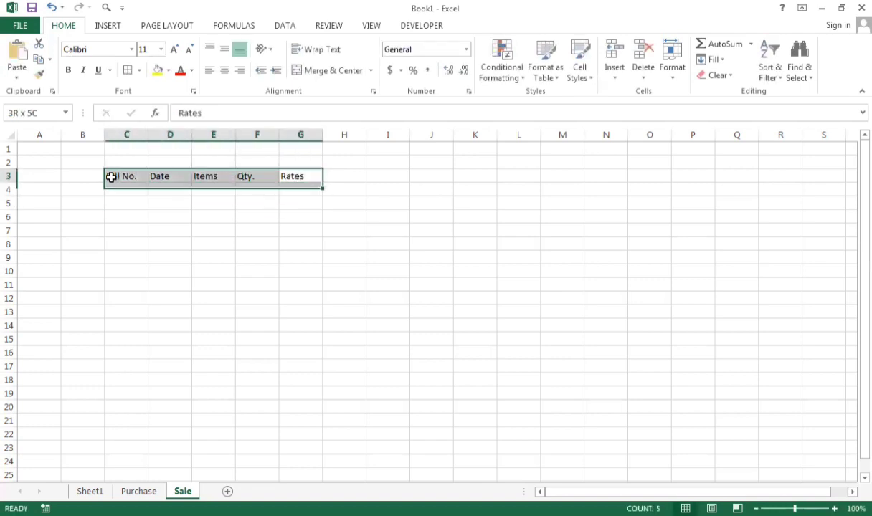
pyautogui.click(67, 71)
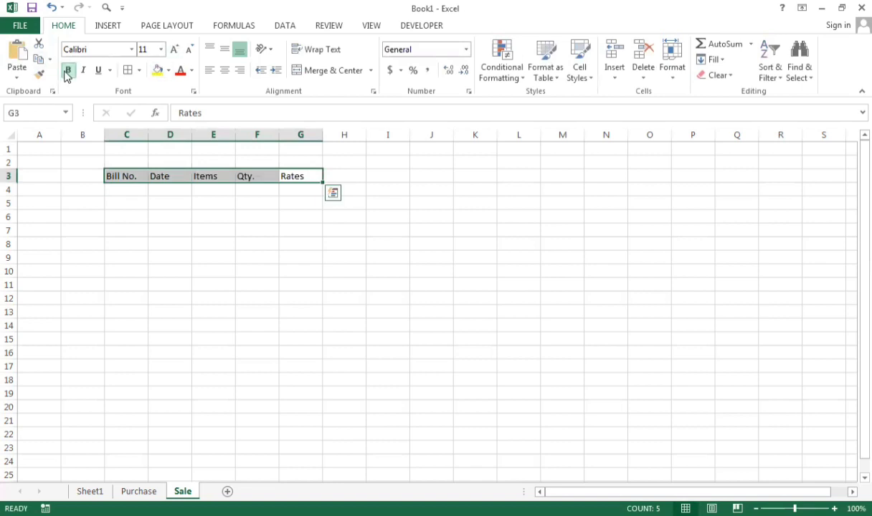
pyautogui.click(175, 50)
pyautogui.click(175, 50)
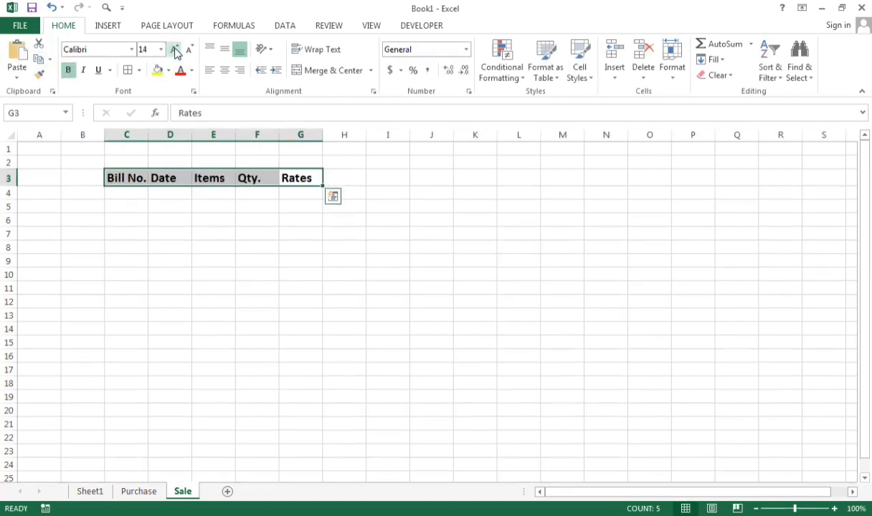
pyautogui.click(175, 50)
pyautogui.click(186, 55)
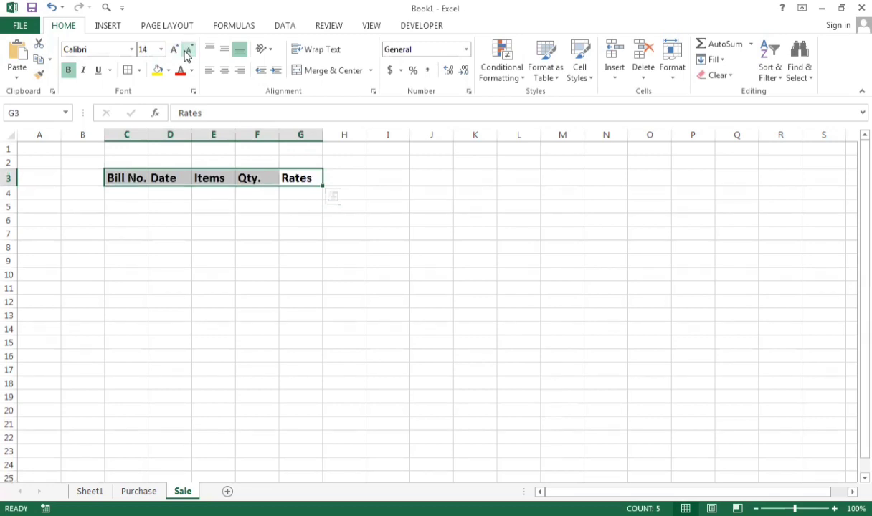
# Add a new worksheet after Sale and rename it "Stock".
pyautogui.click(228, 244)
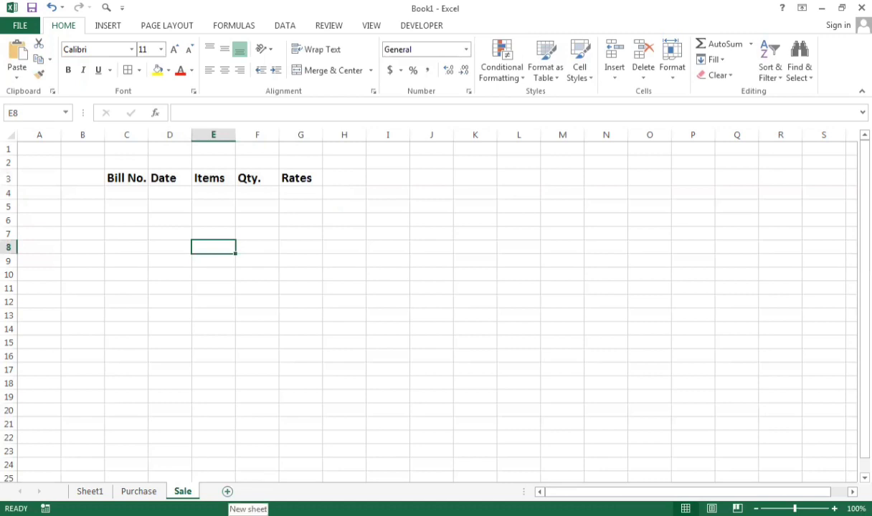
pyautogui.click(227, 492)
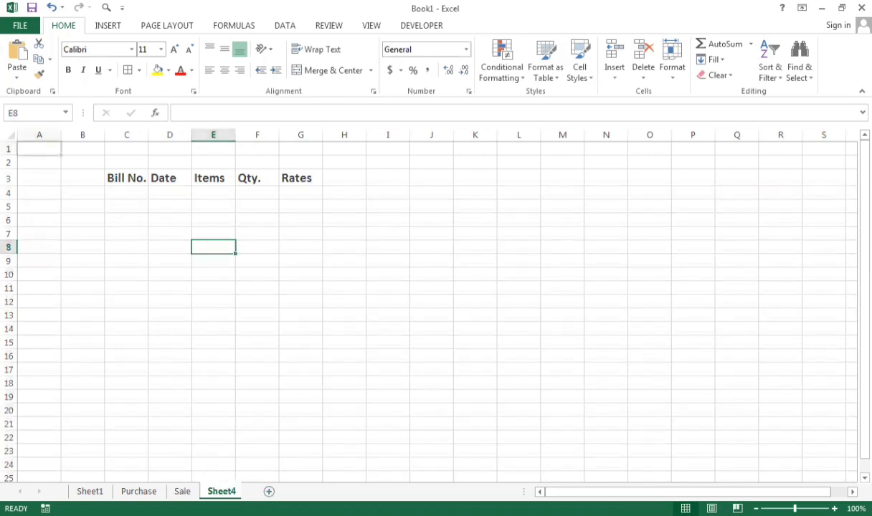
pyautogui.doubleClick(222, 491)
pyautogui.write('Stock')
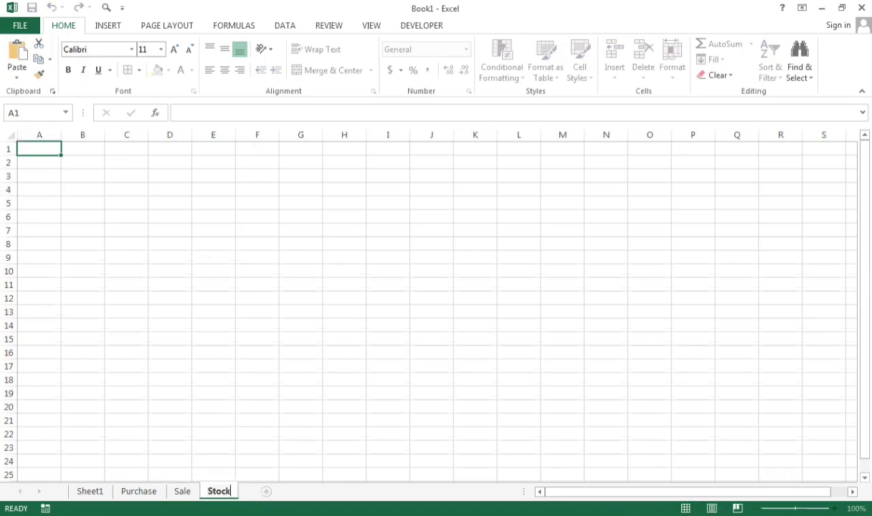
pyautogui.press('Return')
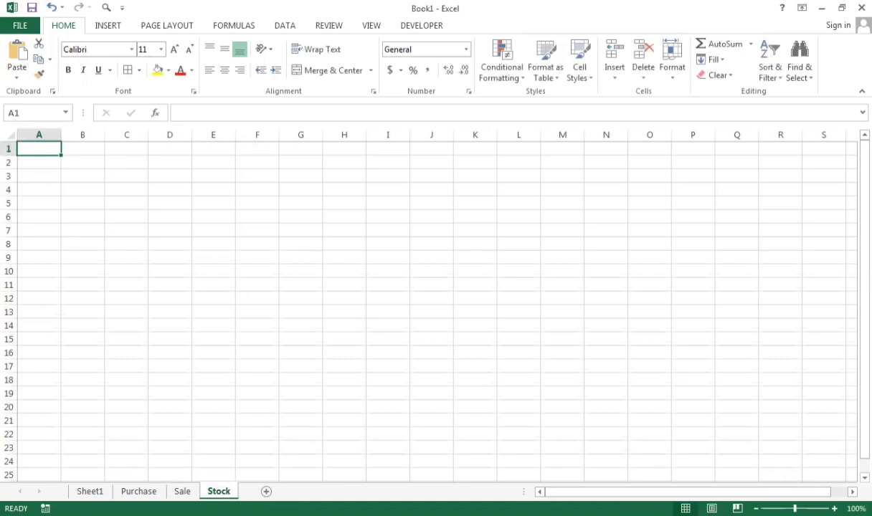
# Enter the headers "Items" in cell C3 and "Qty" in cell D3 of the Stock sheet.
pyautogui.click(127, 176)
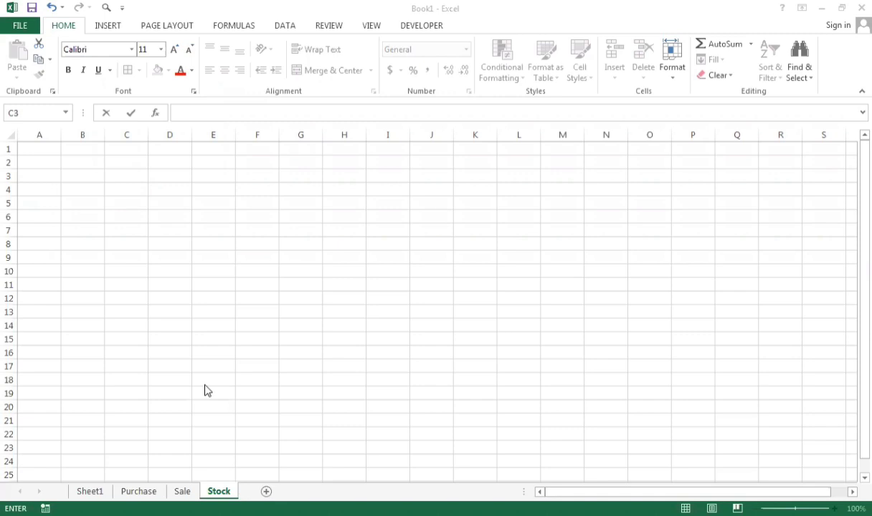
pyautogui.click(124, 176)
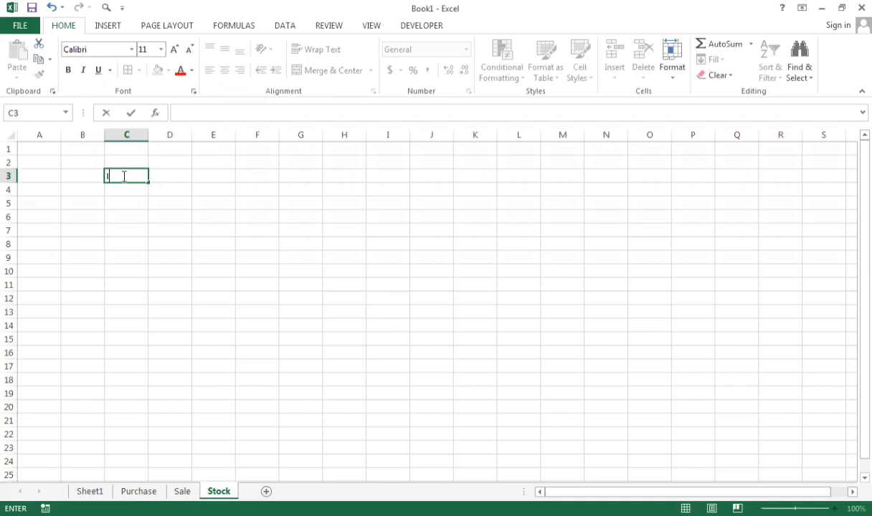
pyautogui.write('Items')
pyautogui.click(174, 187)
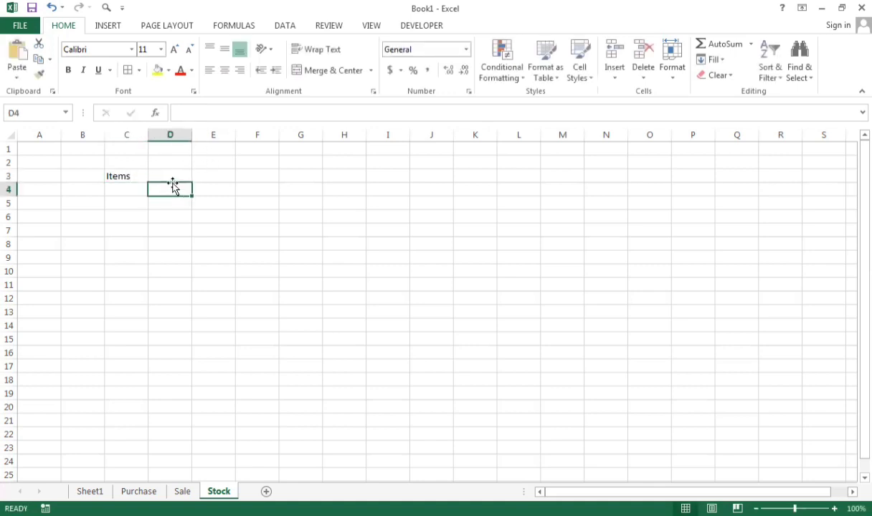
pyautogui.write('Q')
pyautogui.press('BackSpace')
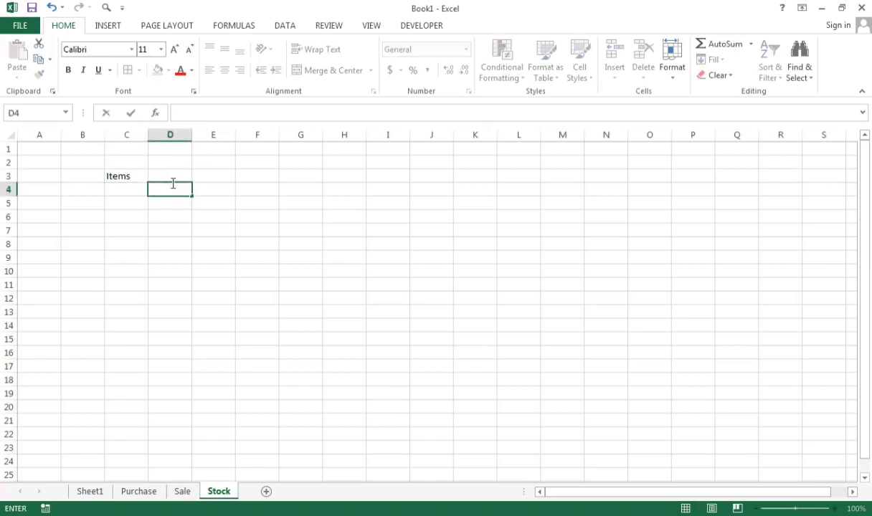
pyautogui.click(171, 177)
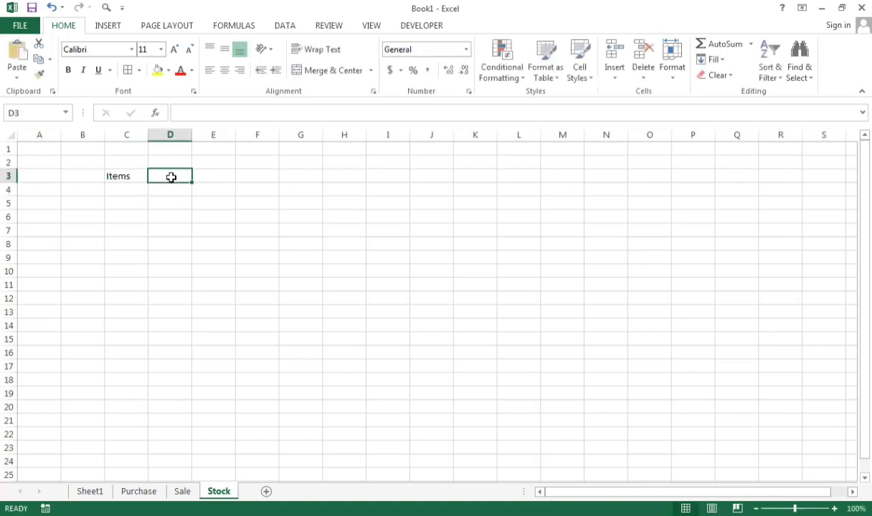
pyautogui.write('Qty')
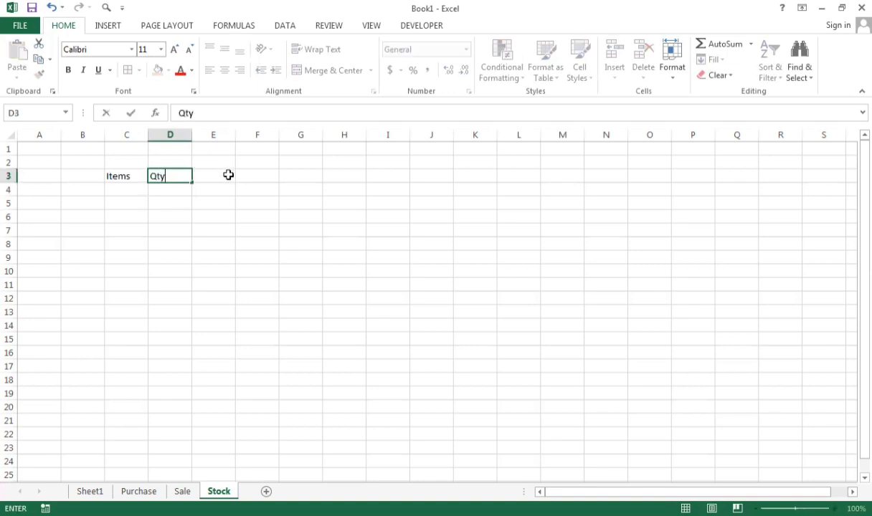
pyautogui.click(228, 175)
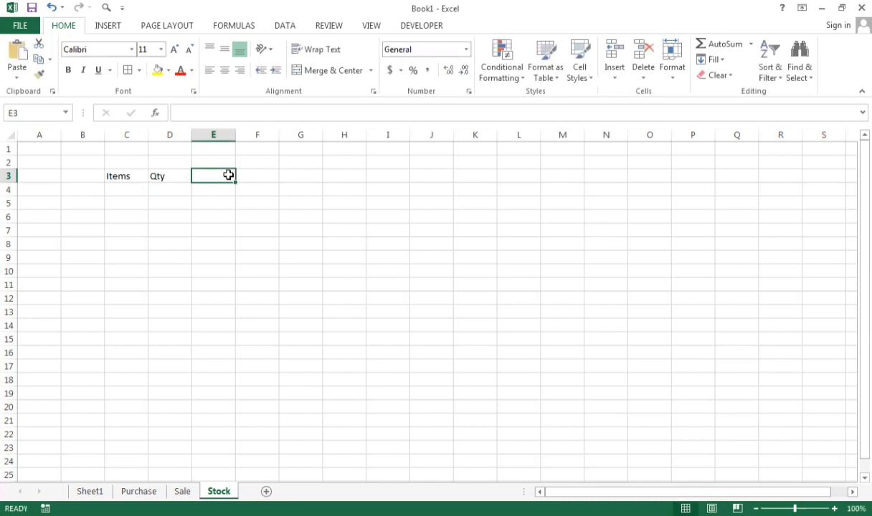
# Change the header in cell D3 of the Stock sheet to "Purchased Qty".
pyautogui.click(163, 175)
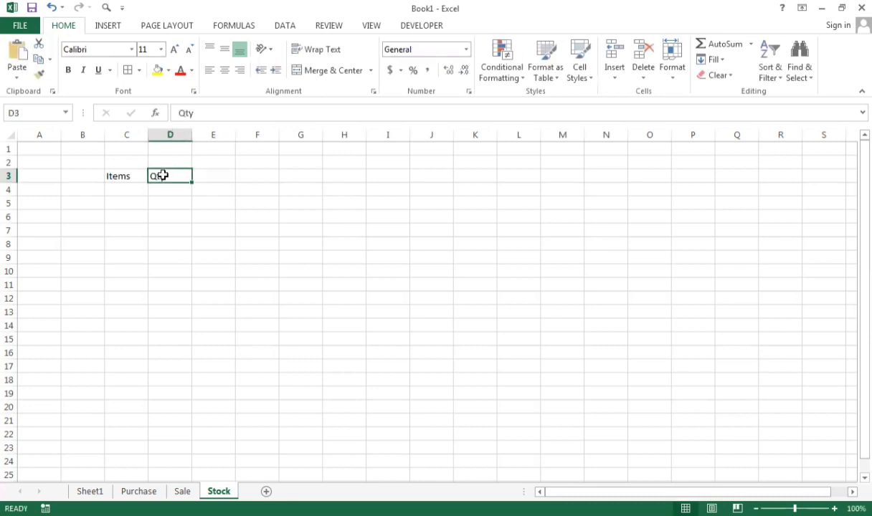
pyautogui.doubleClick(163, 175)
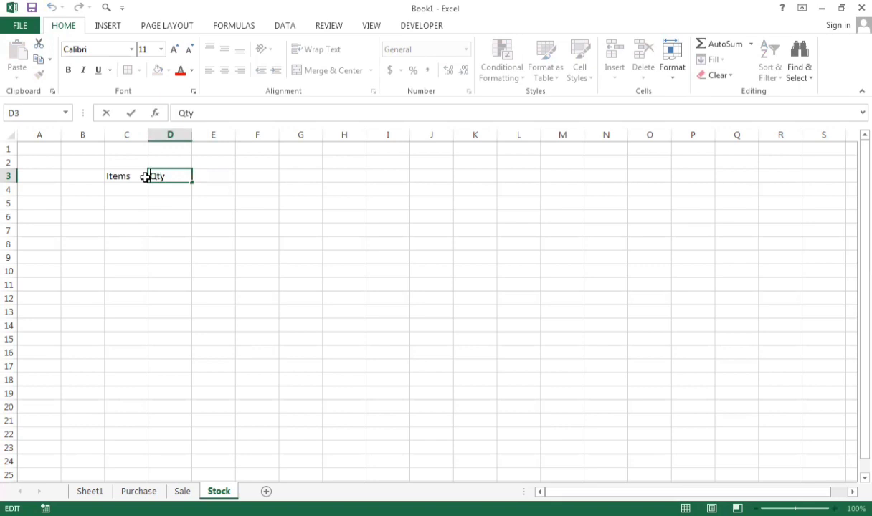
pyautogui.write('Purch')
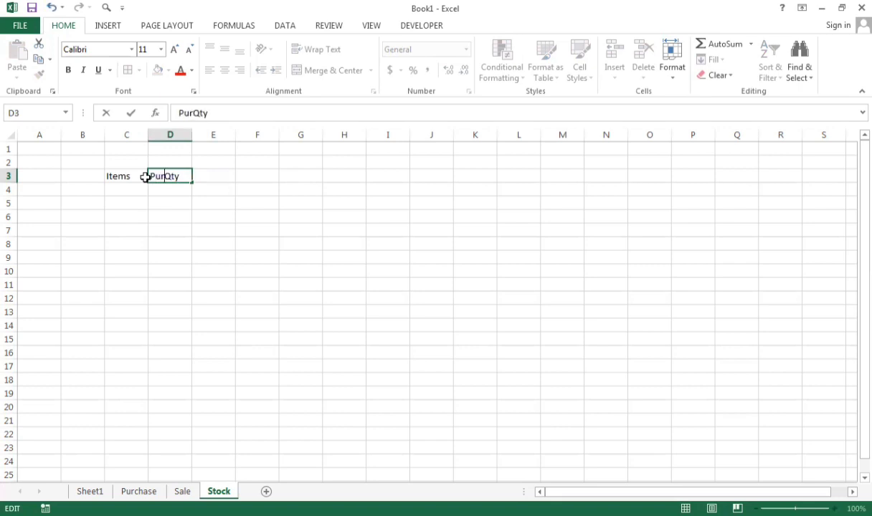
pyautogui.write('ased')
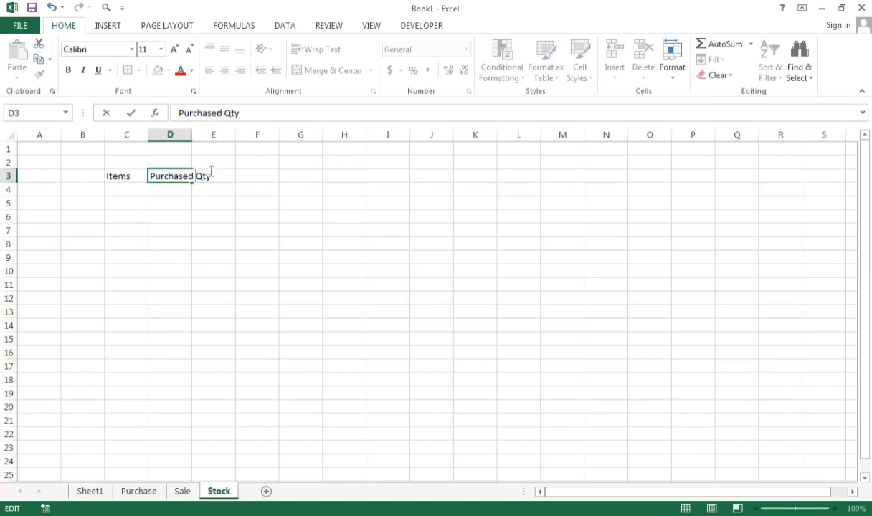
pyautogui.click(215, 200)
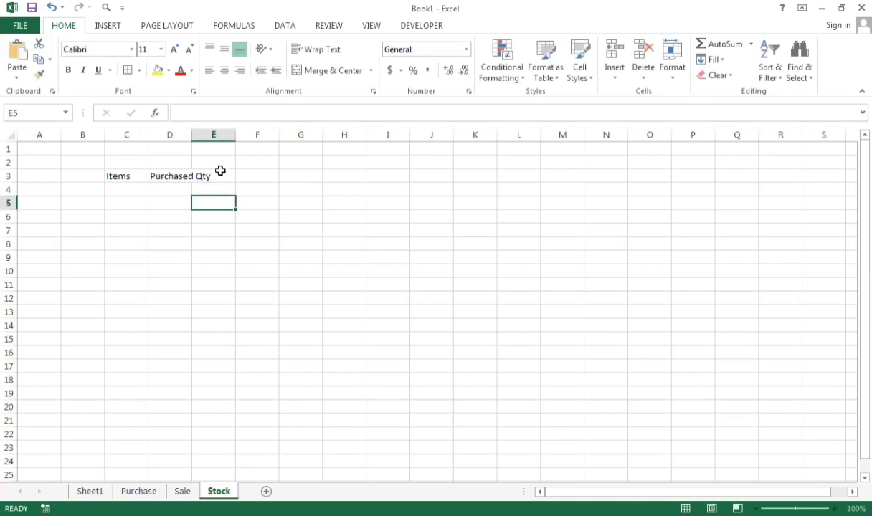
# Enter the headers "Sold Qty" in cell E3 and "Stock" in cell F3 of the Stock sheet.
pyautogui.click(220, 175)
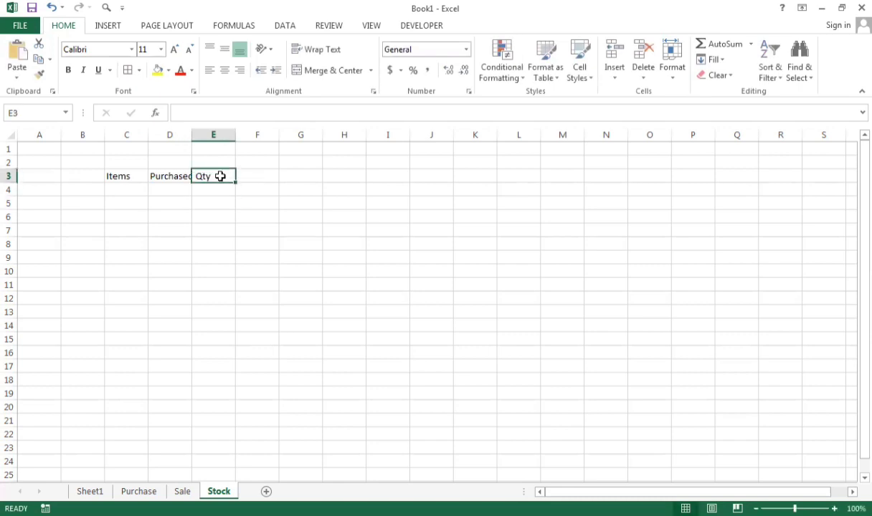
pyautogui.write('Sold')
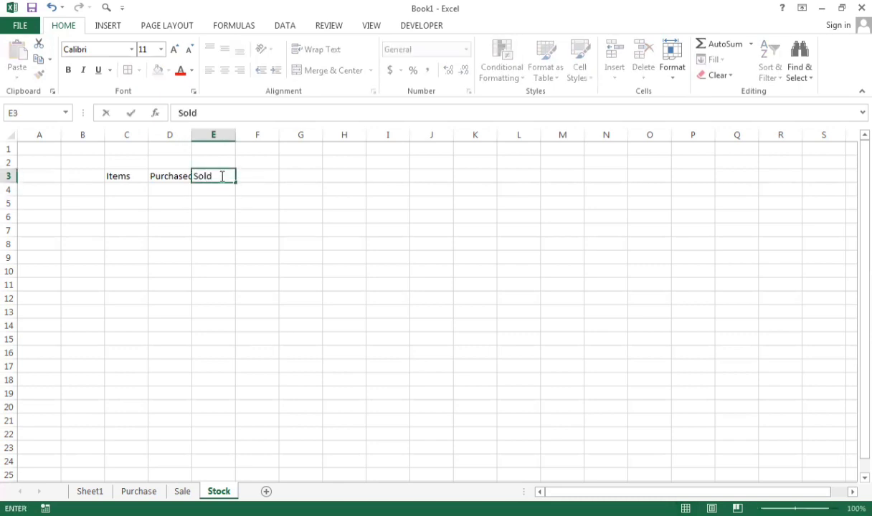
pyautogui.write(' Qty')
pyautogui.click(219, 201)
pyautogui.click(251, 180)
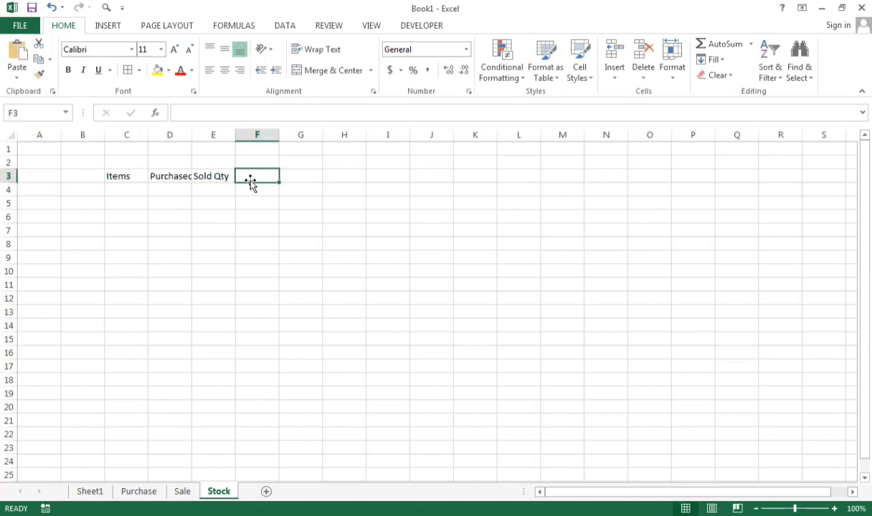
pyautogui.write('Stoc')
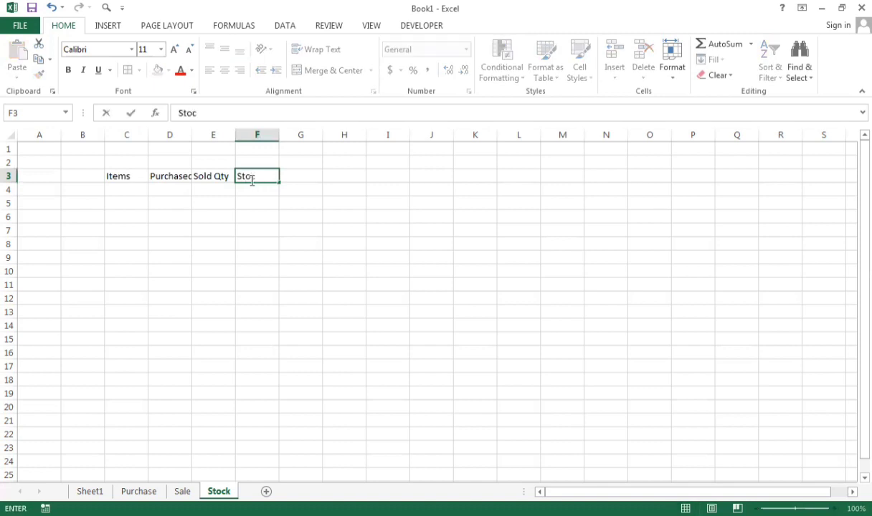
pyautogui.write('k')
pyautogui.click(277, 192)
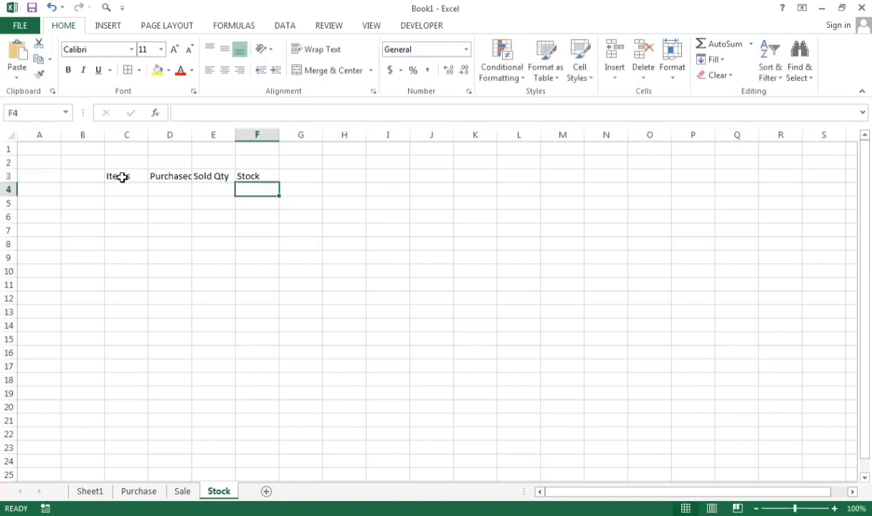
# Autofit the widths of columns C to F on the Stock sheet to their headers.
pyautogui.click(128, 134)
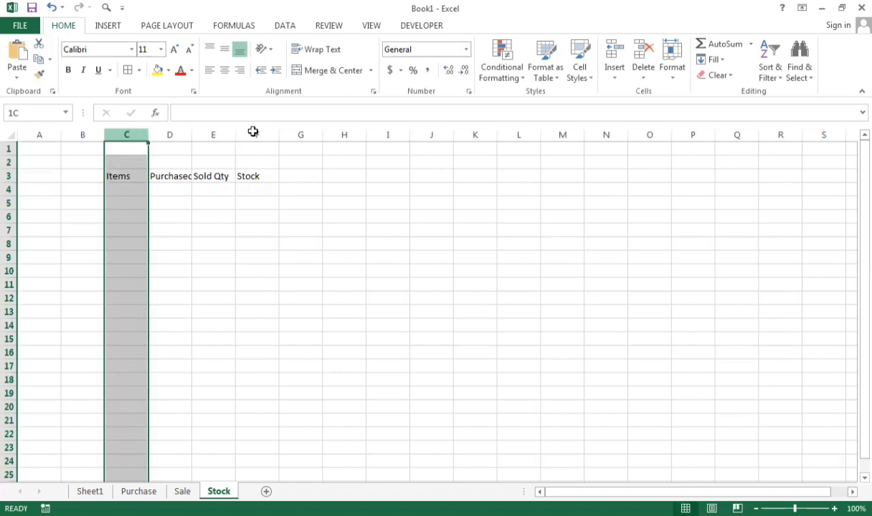
pyautogui.keyDown('shift'); pyautogui.click(252, 135); pyautogui.keyUp('shift')
pyautogui.doubleClick(234, 135)
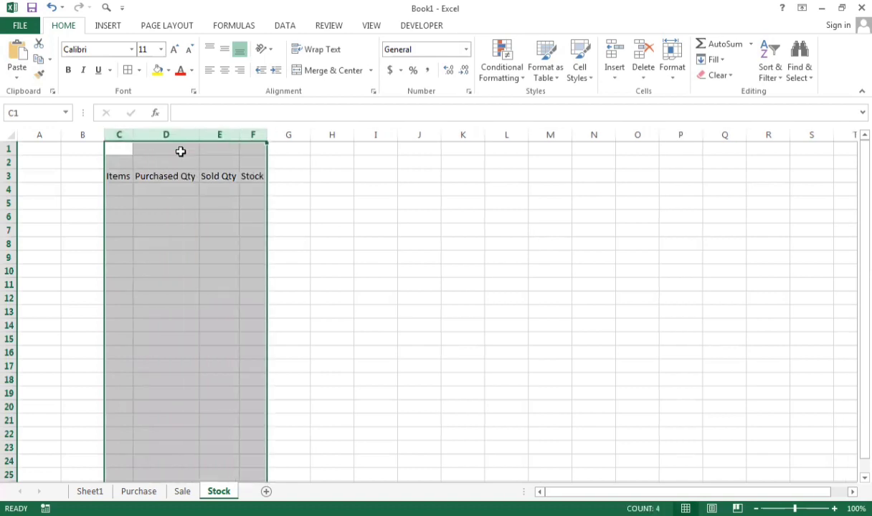
# Make the Stock headers in C3:F3 bold and set their font size to 14.
pyautogui.click(118, 179)
pyautogui.moveTo(119, 179); pyautogui.dragTo(264, 173)
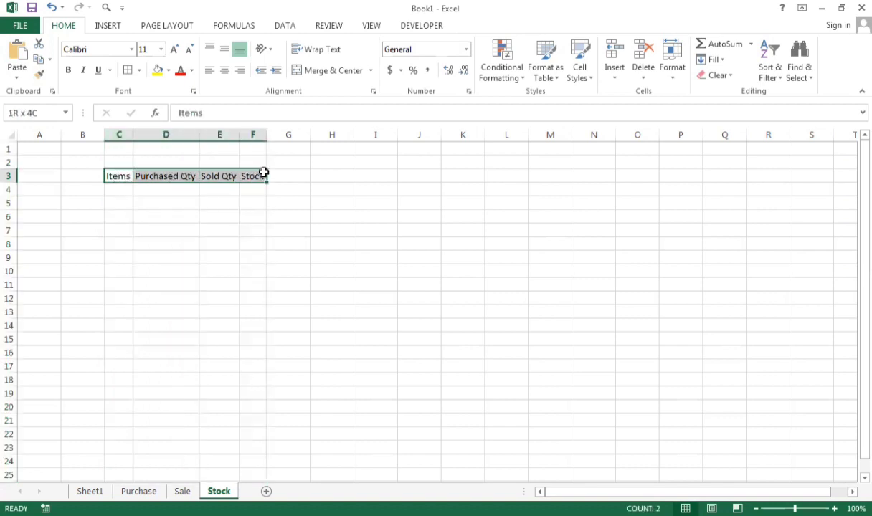
pyautogui.click(65, 71)
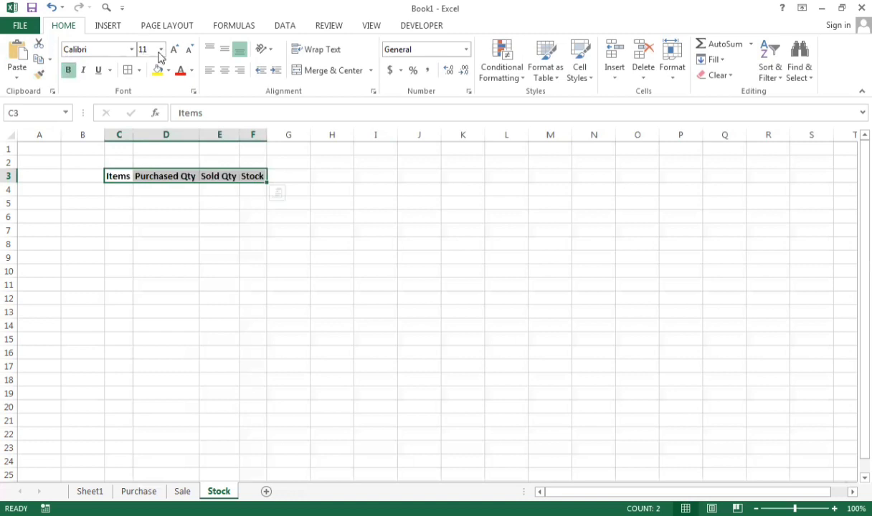
pyautogui.click(173, 56)
pyautogui.click(172, 57)
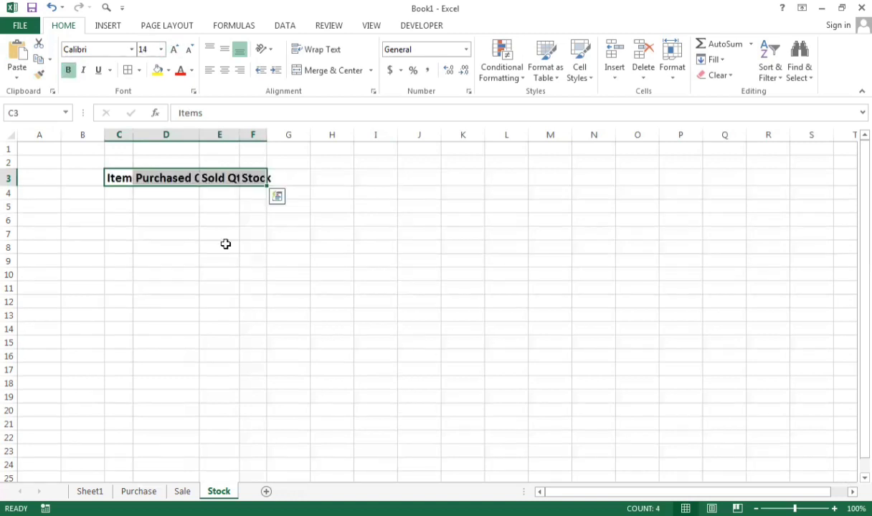
pyautogui.click(225, 245)
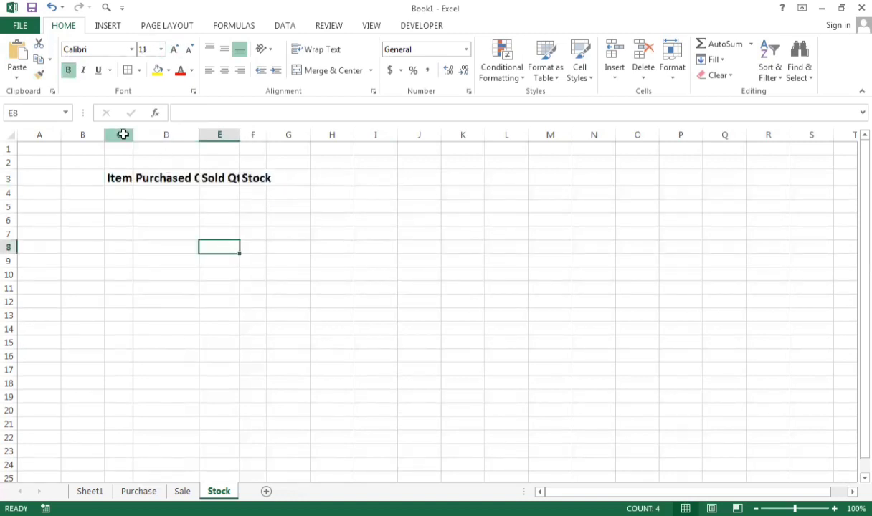
# Autofit columns C to F of the Stock sheet to the enlarged bold headers.
pyautogui.moveTo(121, 134); pyautogui.dragTo(258, 126)
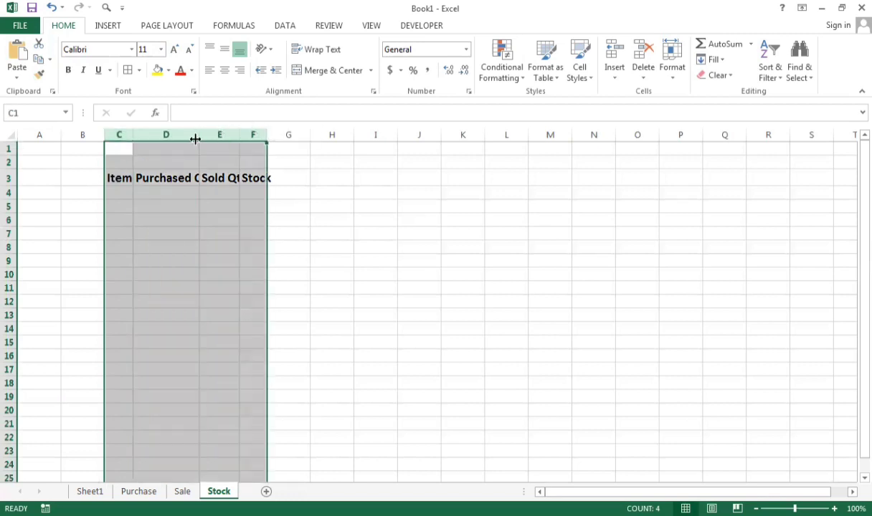
pyautogui.doubleClick(195, 138)
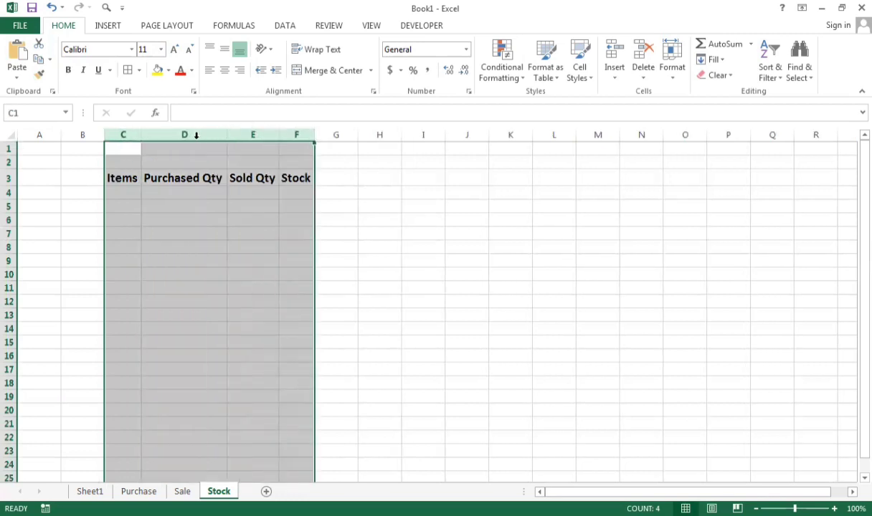
pyautogui.click(235, 177)
pyautogui.click(161, 235)
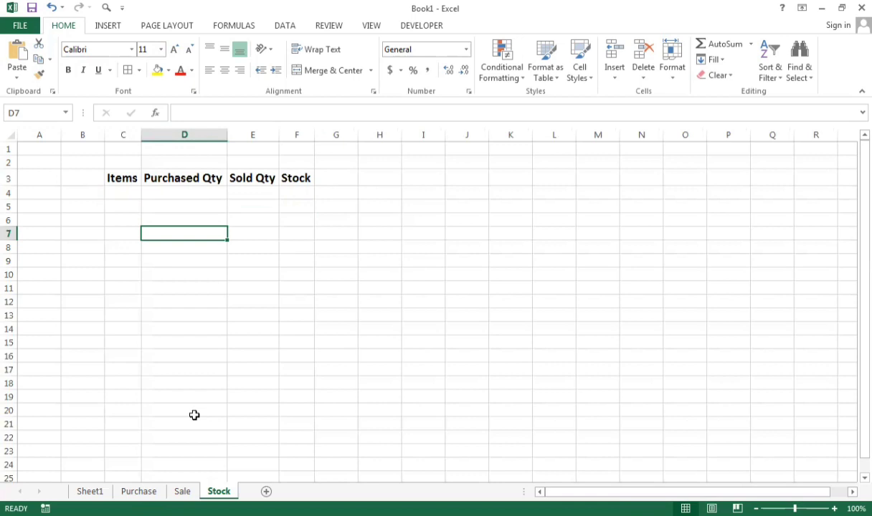
# Convert the range B3:F5 on the Purchase sheet into a table, using the first row as headers.
pyautogui.click(134, 493)
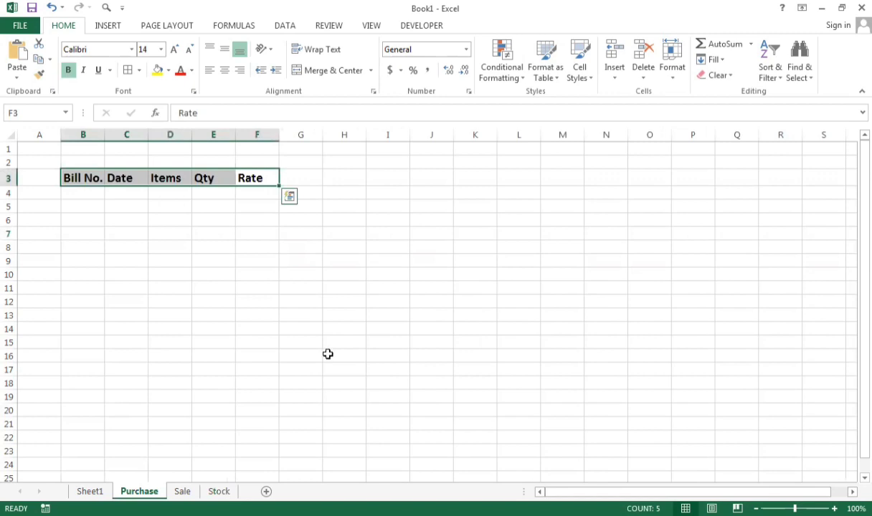
pyautogui.click(195, 249)
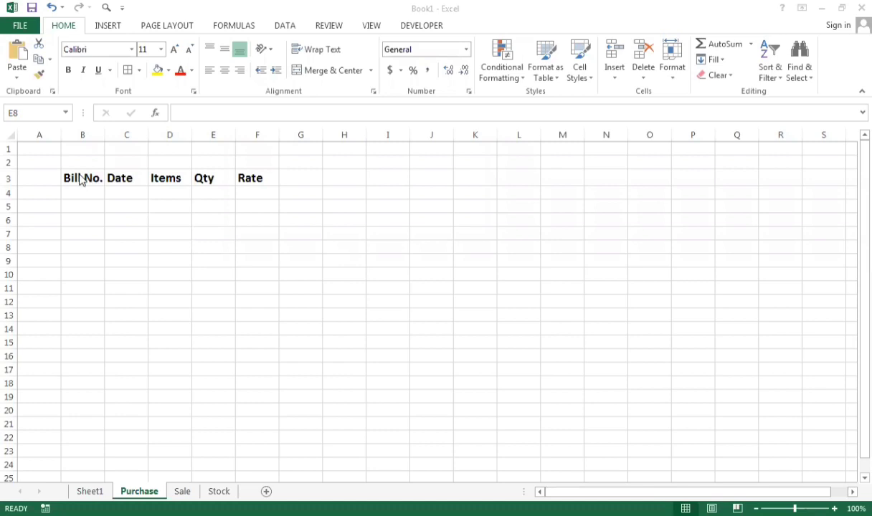
pyautogui.moveTo(80, 177); pyautogui.dragTo(256, 203)
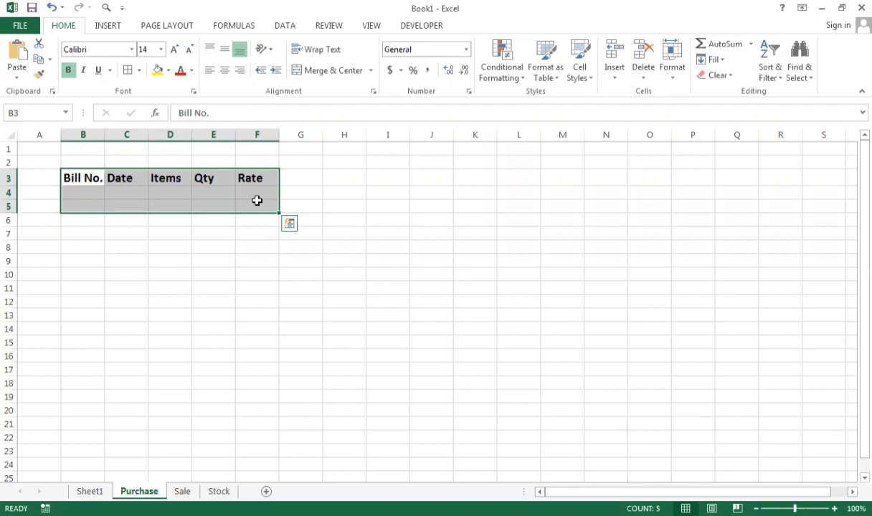
pyautogui.hotkey('ctrl', 't')
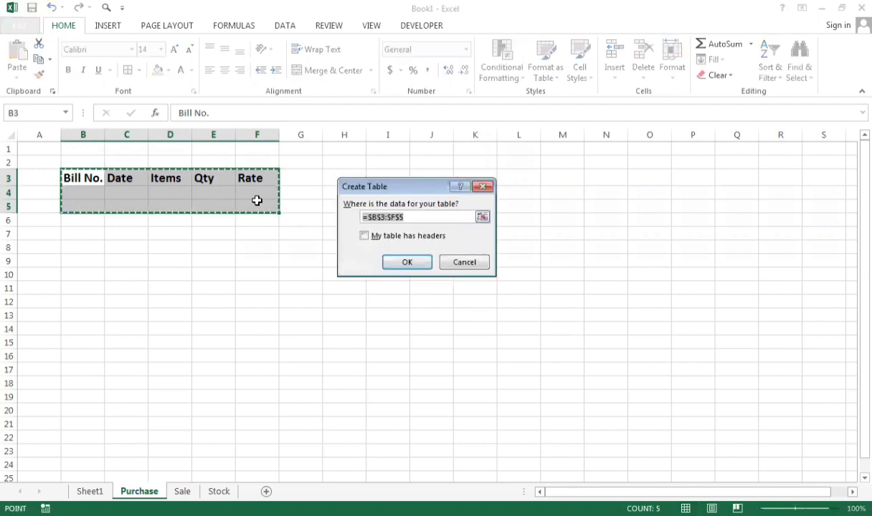
pyautogui.click(364, 237)
pyautogui.click(409, 267)
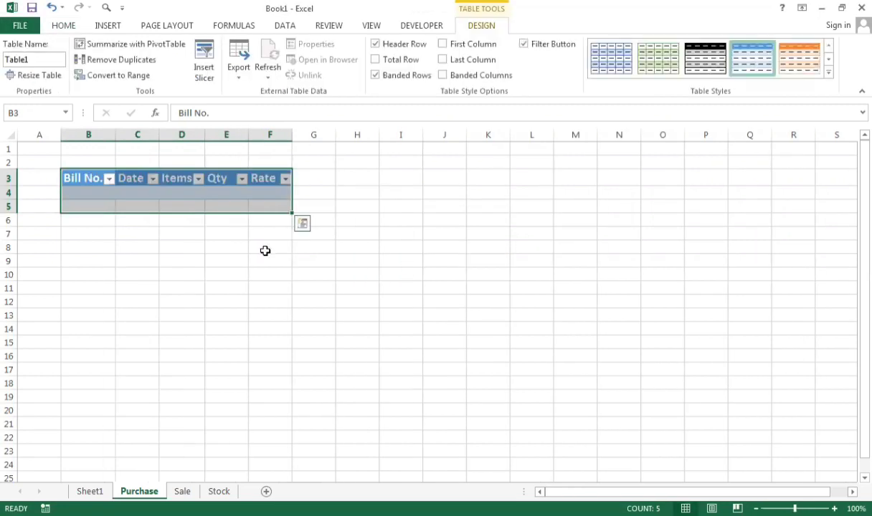
# Merge and center B1:F2 above the Purchase table and enter the title "Purchase Entry".
pyautogui.click(131, 230)
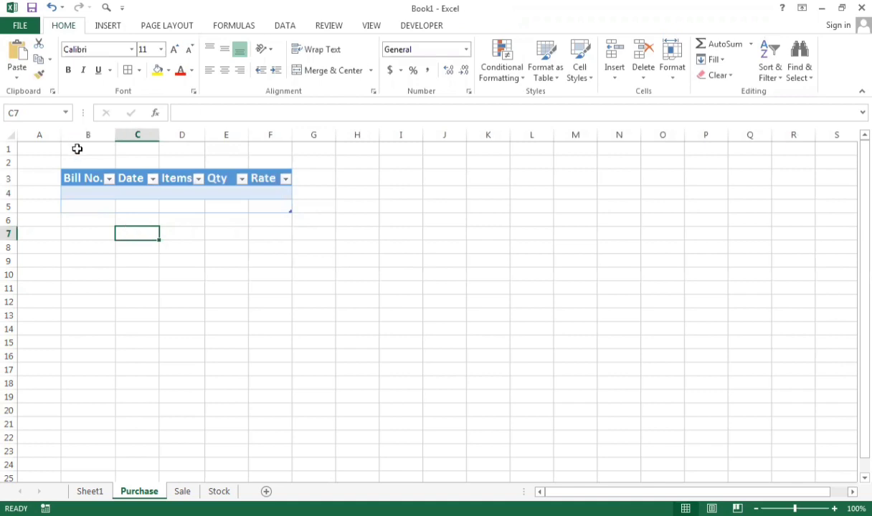
pyautogui.moveTo(77, 149); pyautogui.dragTo(272, 163)
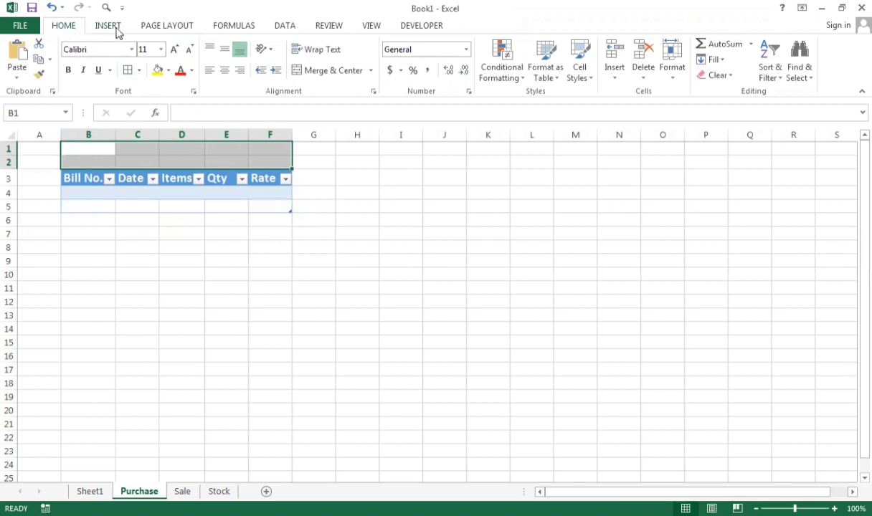
pyautogui.click(333, 71)
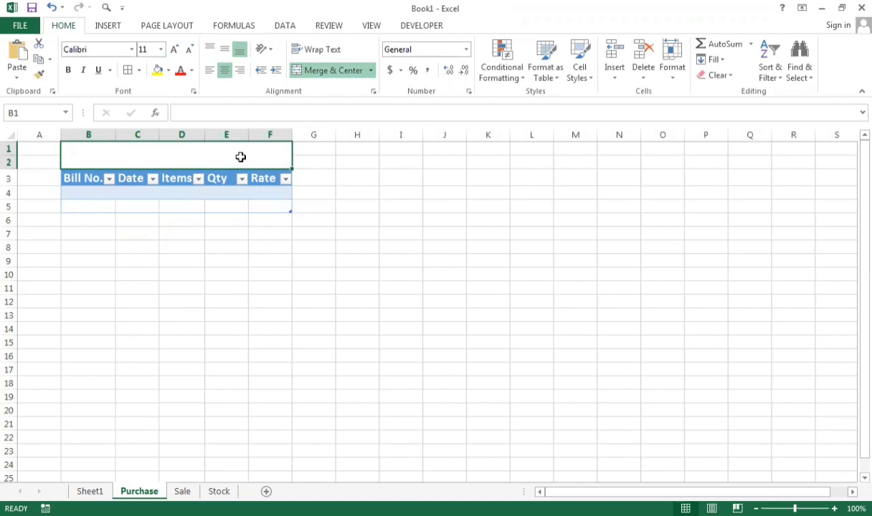
pyautogui.doubleClick(155, 152)
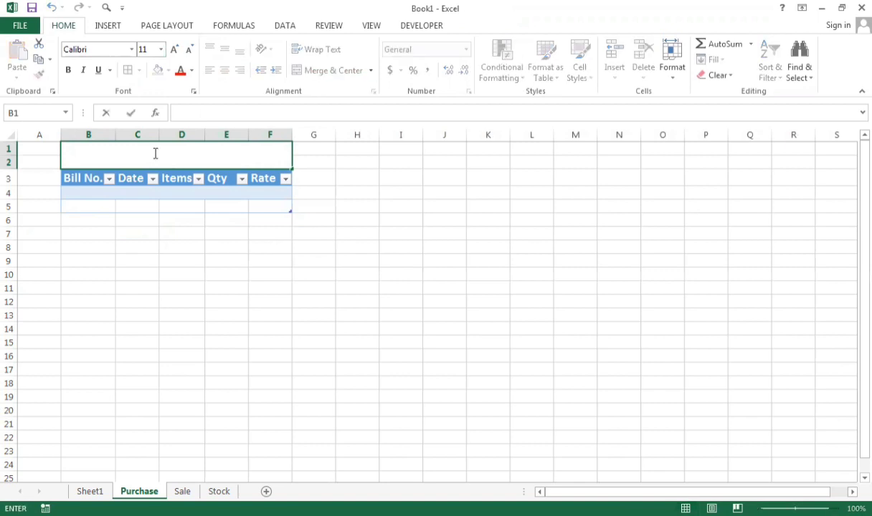
pyautogui.write('Purchase')
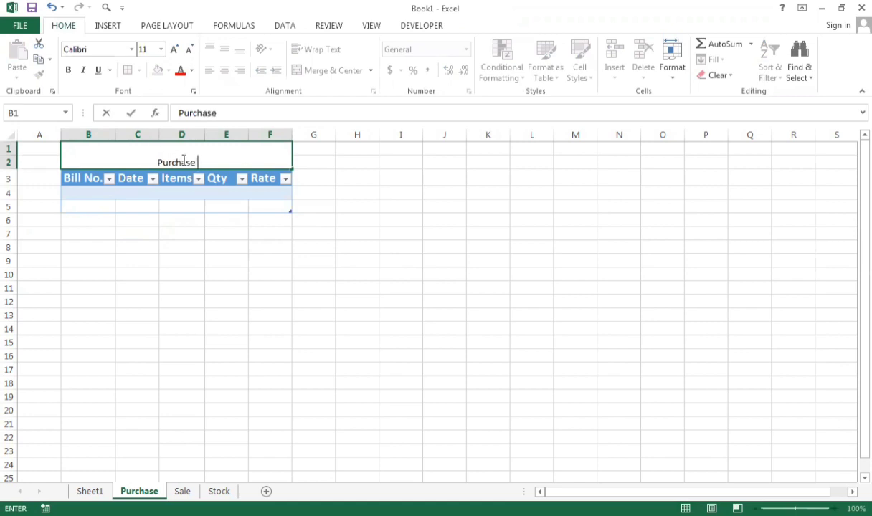
pyautogui.write(' Entry')
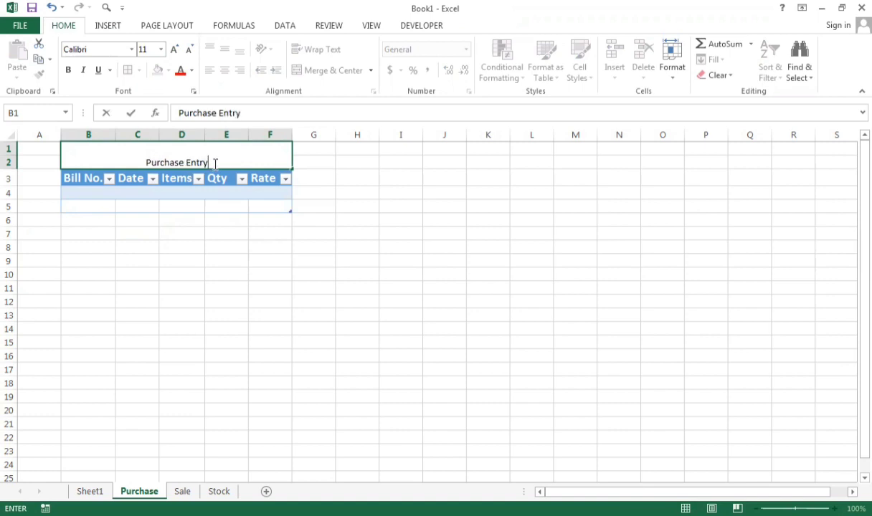
pyautogui.click(216, 164)
pyautogui.click(323, 180)
# Fill the merged "Purchase Entry" title cell with dark grey.
pyautogui.click(264, 157)
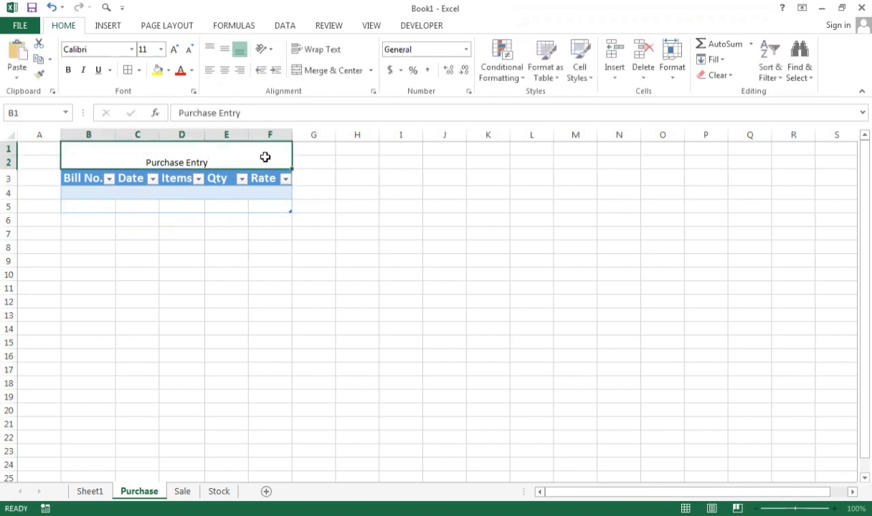
pyautogui.click(169, 71)
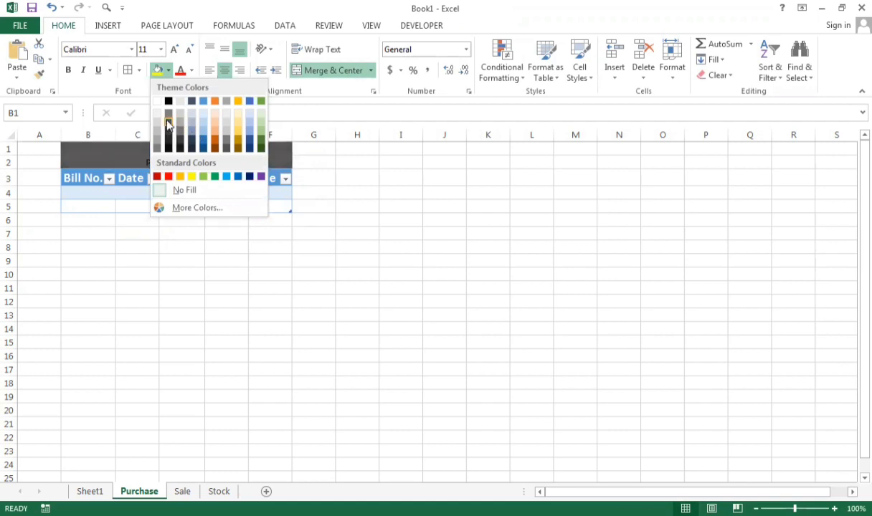
pyautogui.click(168, 124)
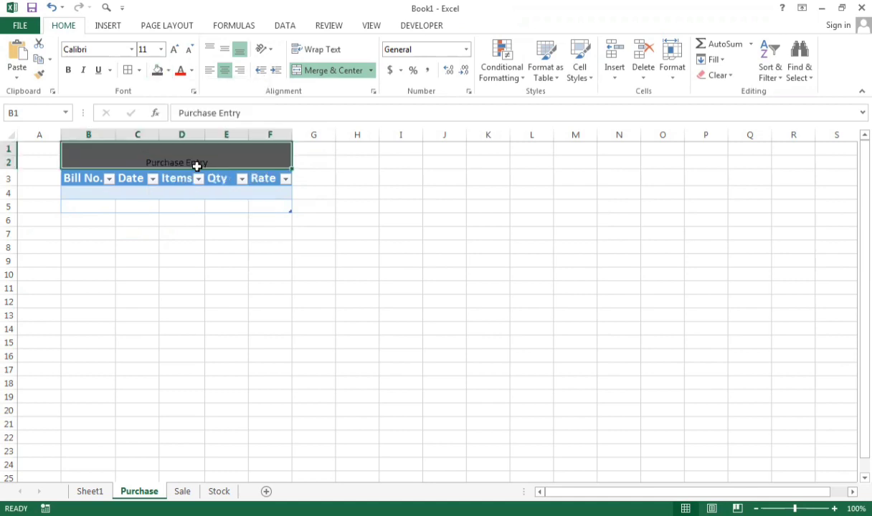
pyautogui.doubleClick(198, 164)
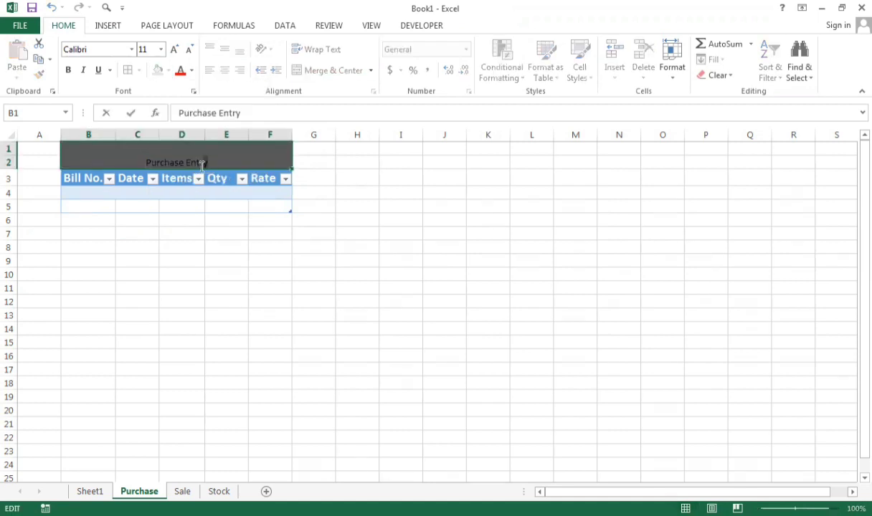
pyautogui.moveTo(203, 165)
pyautogui.mouseDown()
pyautogui.moveTo(146, 165)
pyautogui.moveTo(198, 165)
pyautogui.mouseUp()
pyautogui.click(148, 165)
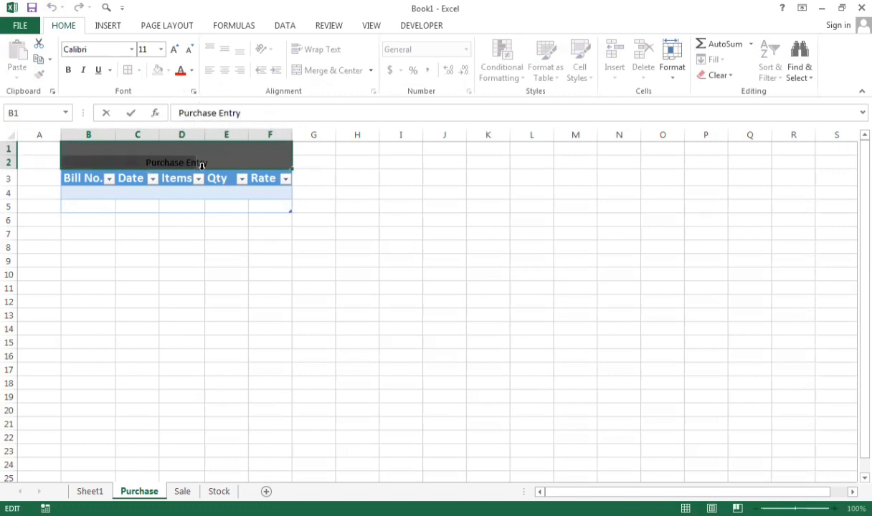
pyautogui.click(181, 193)
pyautogui.click(210, 169)
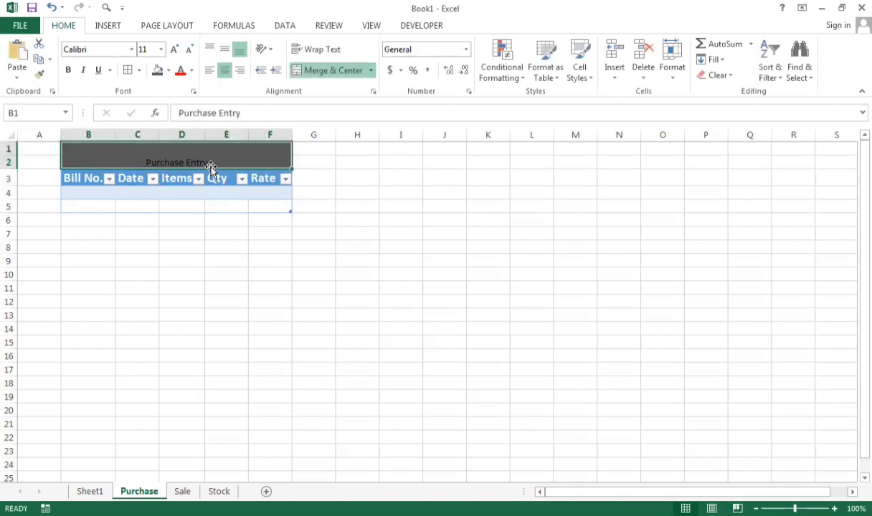
# Set the font color of the "Purchase Entry" title text to white.
pyautogui.doubleClick(158, 156)
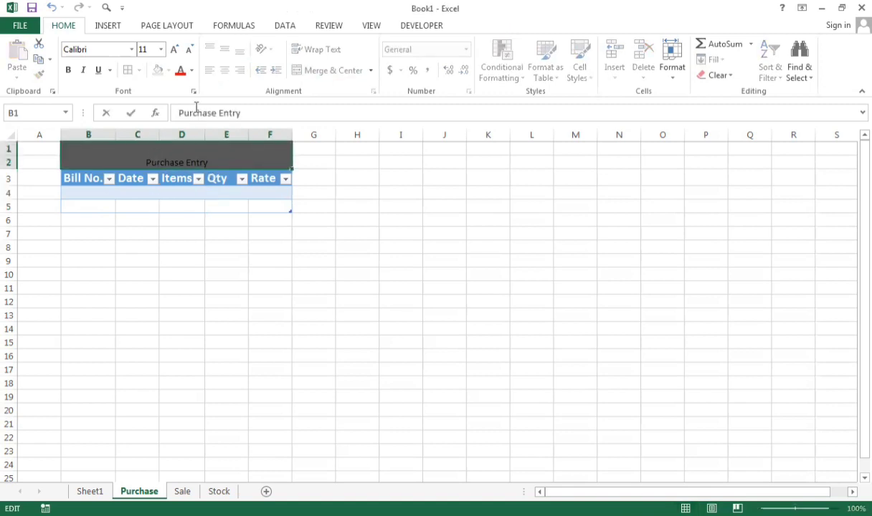
pyautogui.click(191, 69)
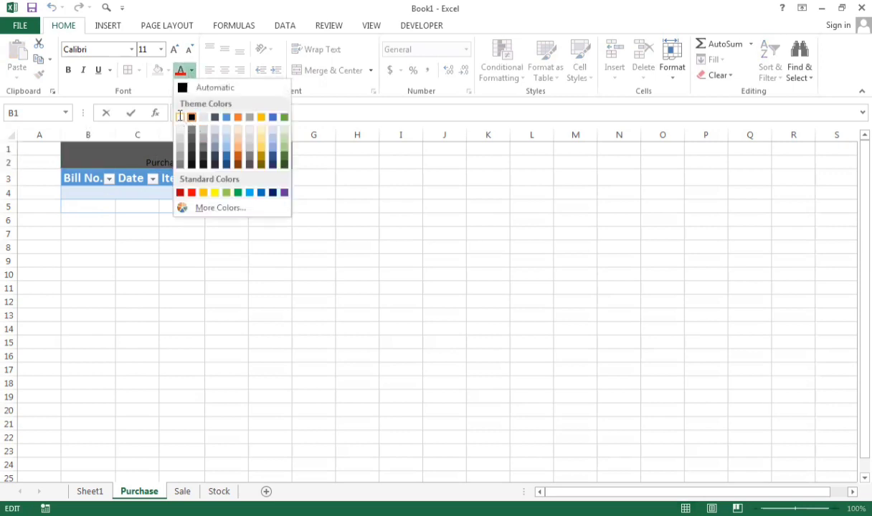
pyautogui.click(180, 118)
pyautogui.moveTo(212, 162); pyautogui.dragTo(144, 160)
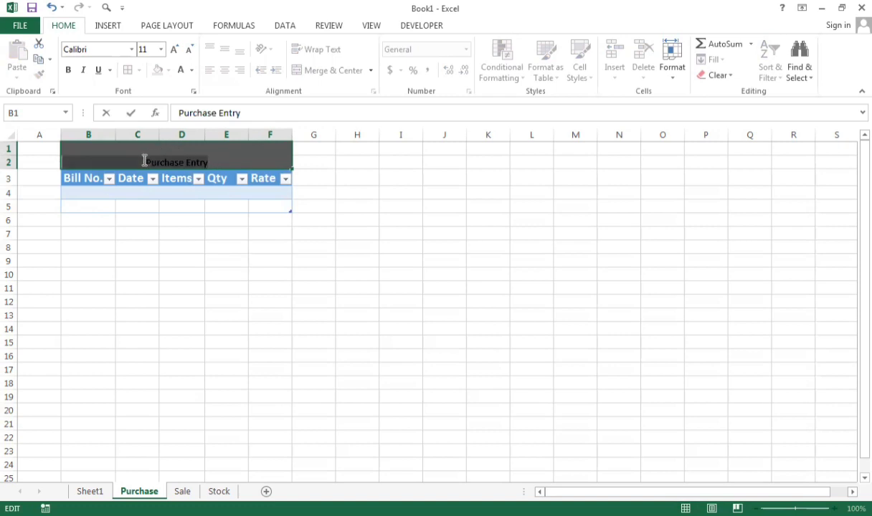
pyautogui.click(181, 70)
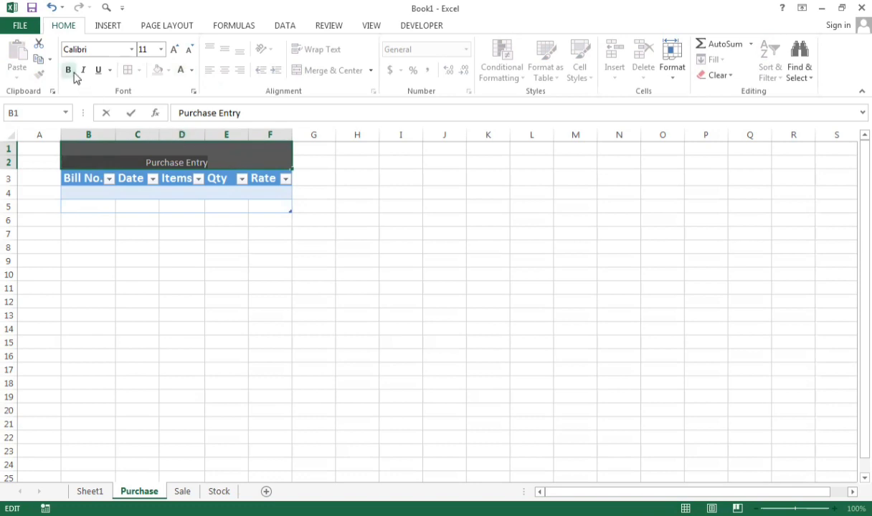
# Make the "Purchase Entry" title text bold and increase its font size to 18.
pyautogui.click(176, 53)
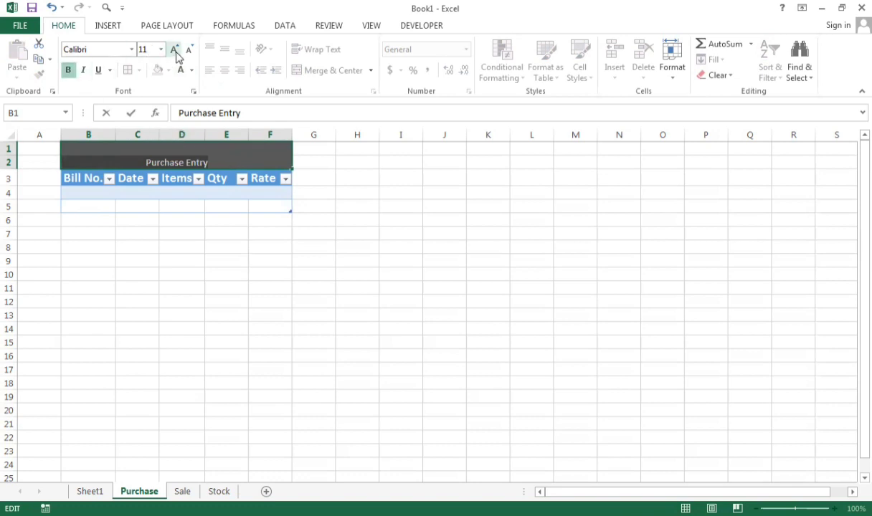
pyautogui.click(176, 53)
pyautogui.click(176, 53)
pyautogui.click(175, 53)
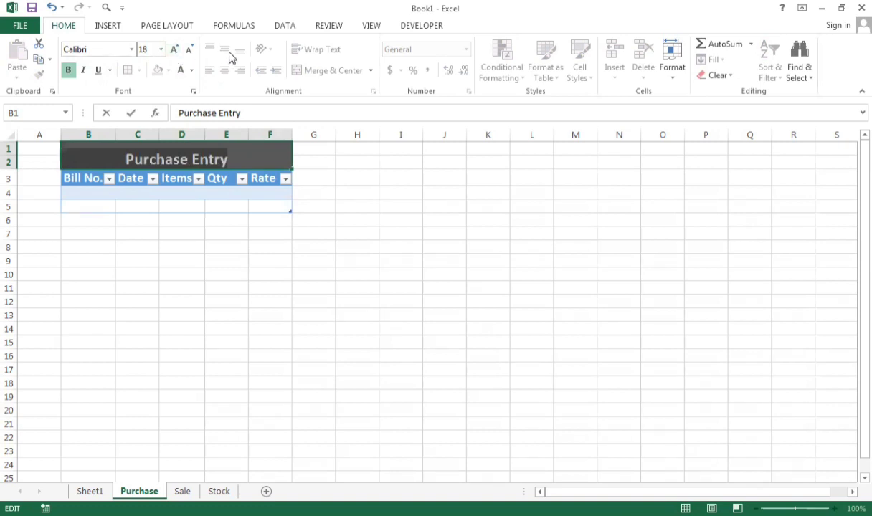
pyautogui.click(180, 118)
pyautogui.click(247, 152)
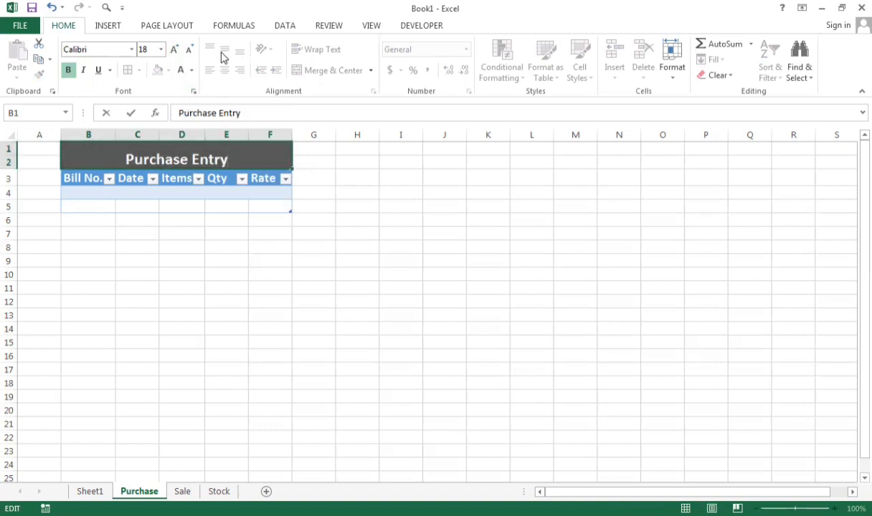
pyautogui.click(284, 233)
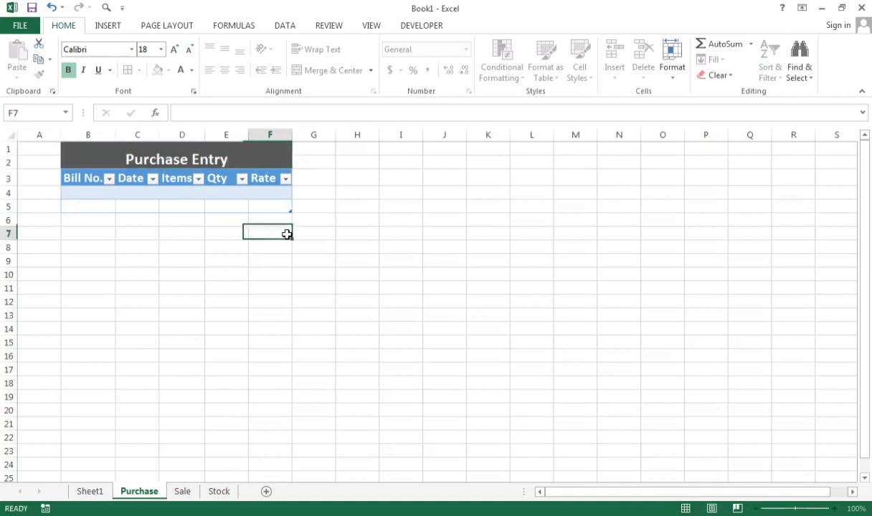
# Align the "Purchase Entry" title vertically to the middle of its merged cell.
pyautogui.click(214, 160)
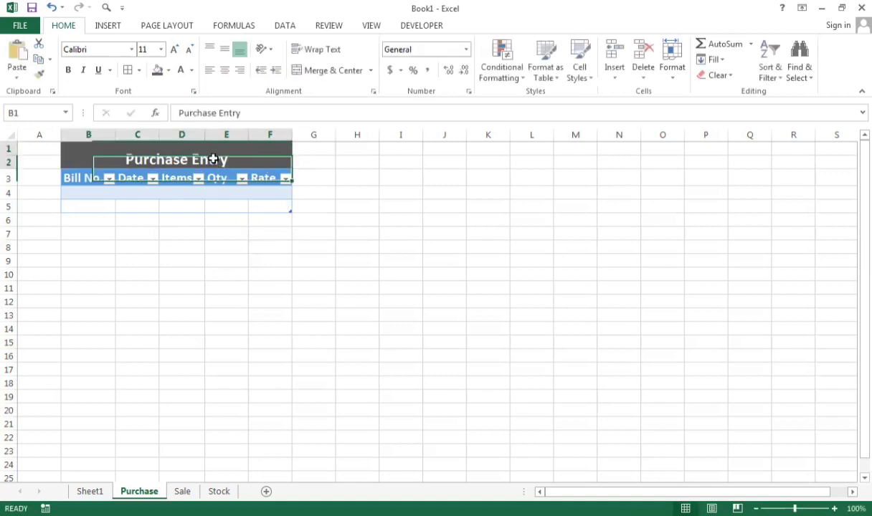
pyautogui.click(225, 50)
pyautogui.click(298, 231)
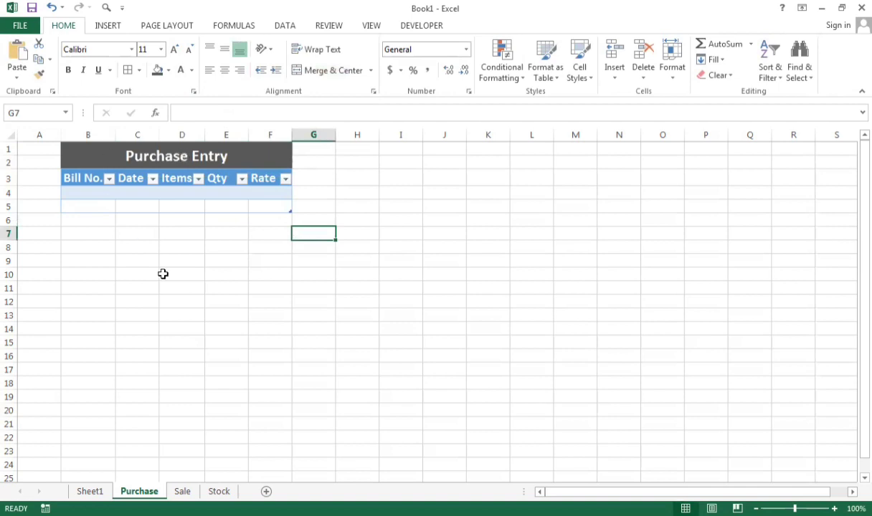
# Convert the range C3:G5 on the Sale sheet into a table, using the first row as headers.
pyautogui.click(183, 492)
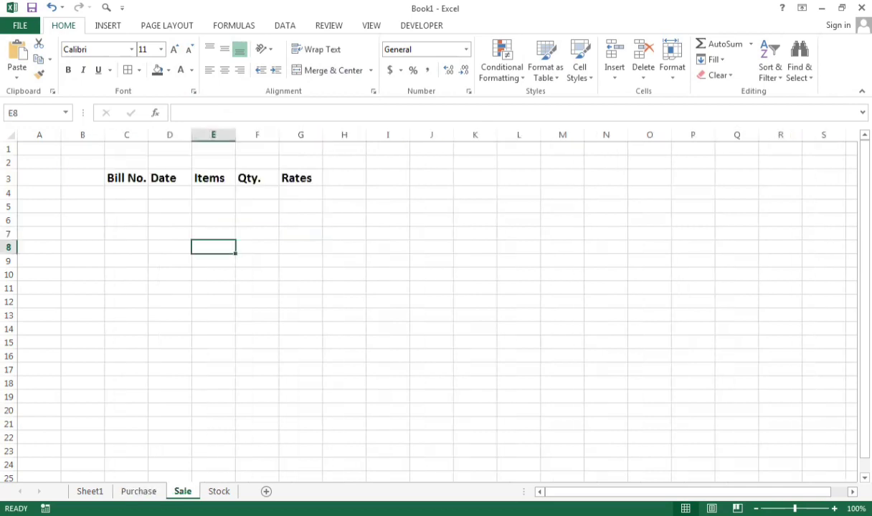
pyautogui.click(118, 178)
pyautogui.moveTo(118, 178); pyautogui.dragTo(299, 213)
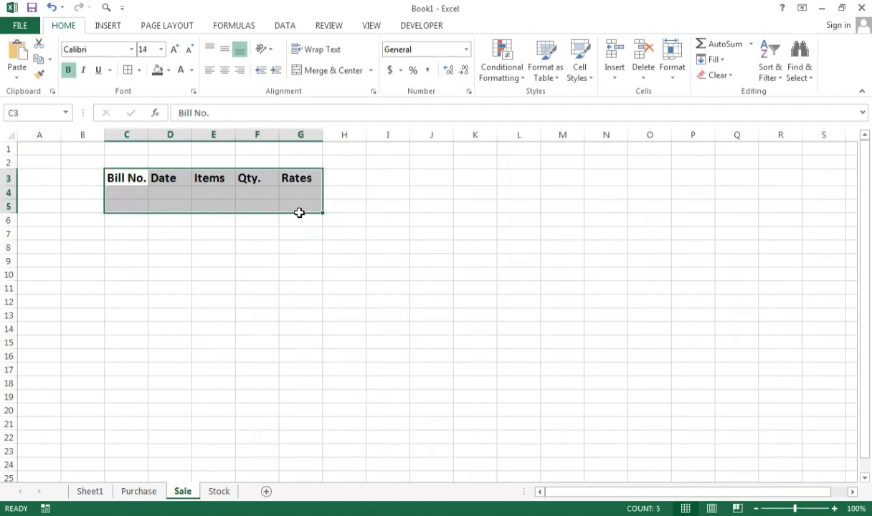
pyautogui.hotkey('ctrl', 't')
pyautogui.click(364, 237)
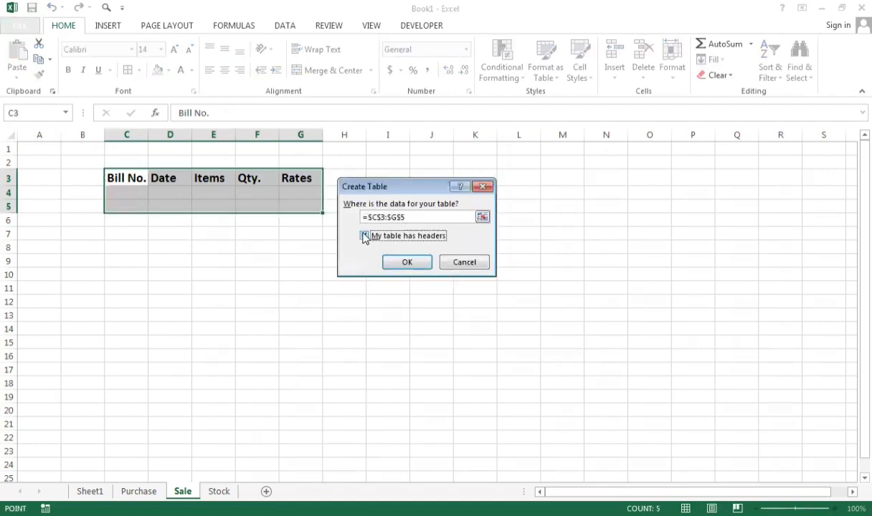
pyautogui.click(407, 263)
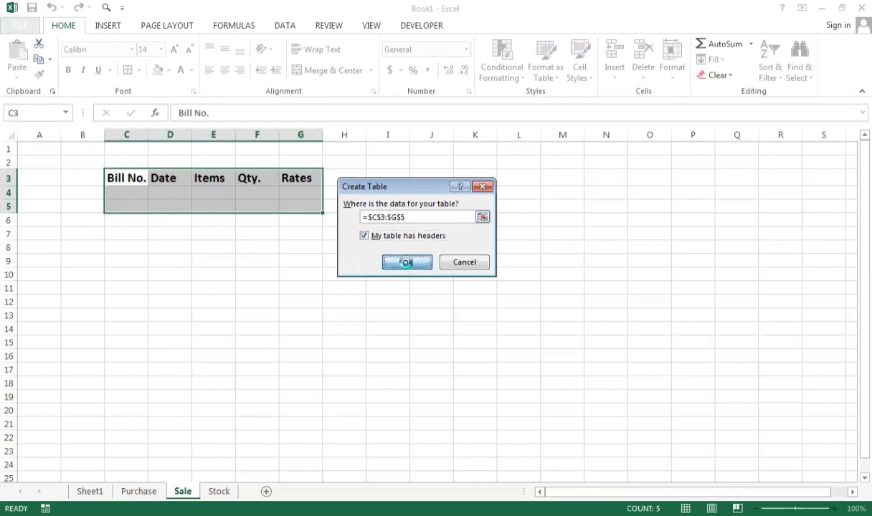
pyautogui.click(243, 238)
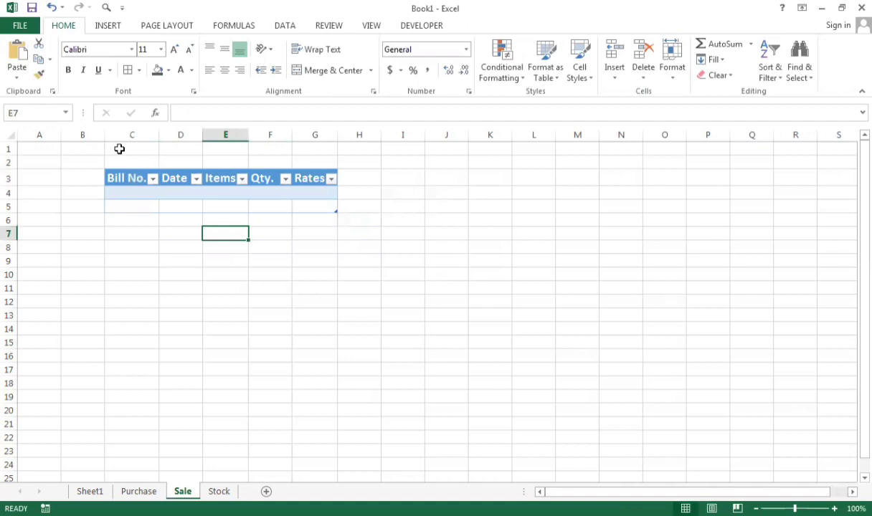
# Merge and center C1:G2 above the Sale table and enter the title "Sale Entry".
pyautogui.moveTo(119, 148); pyautogui.dragTo(327, 158)
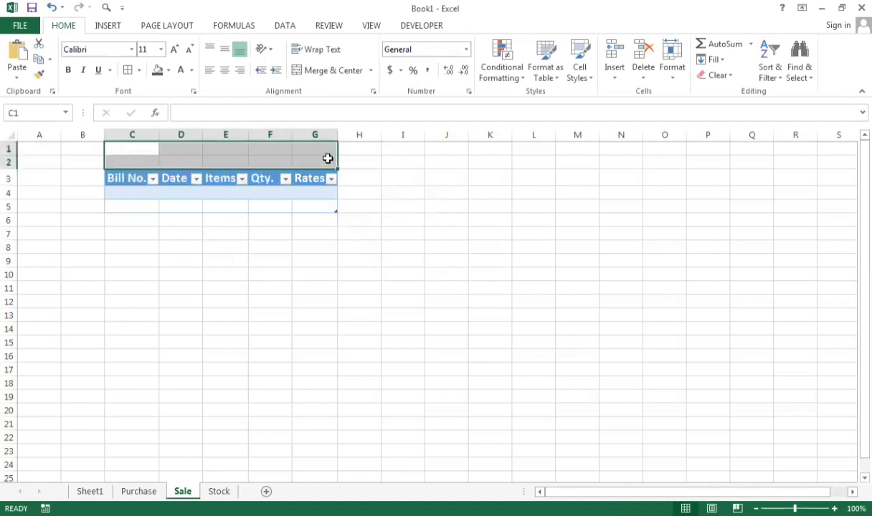
pyautogui.click(334, 71)
pyautogui.doubleClick(228, 148)
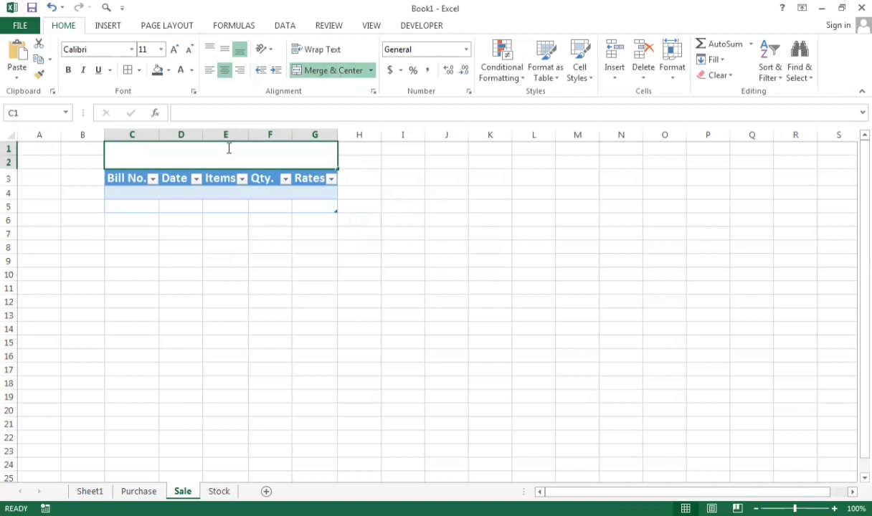
pyautogui.write('Sa')
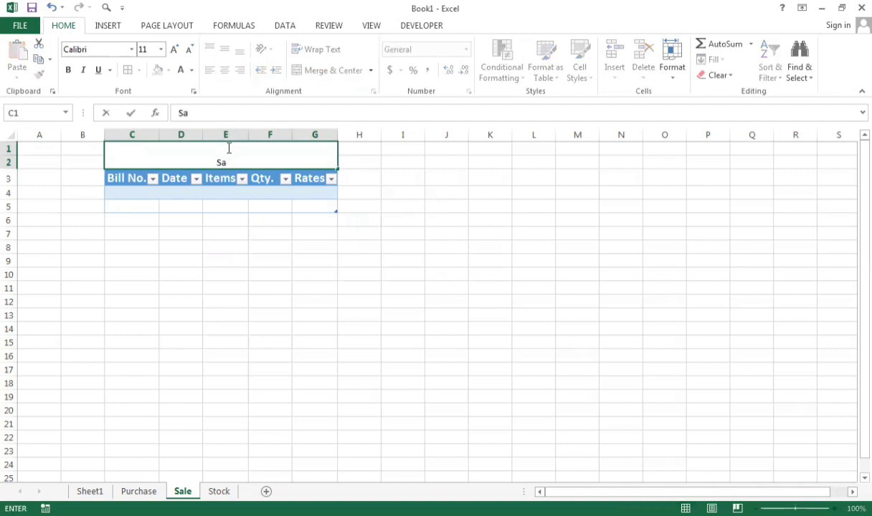
pyautogui.write('le Entry')
pyautogui.click(311, 259)
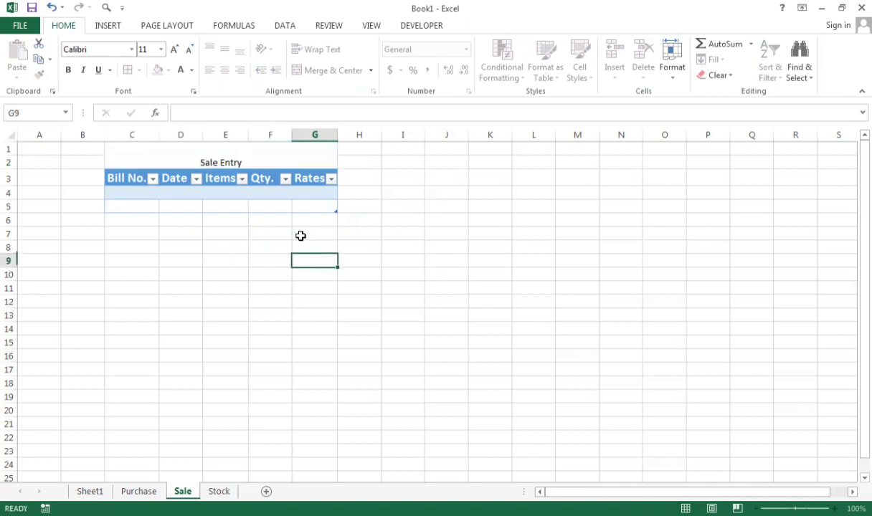
# Fill the merged "Sale Entry" title cell with the same dark grey as the Purchase title.
pyautogui.click(241, 155)
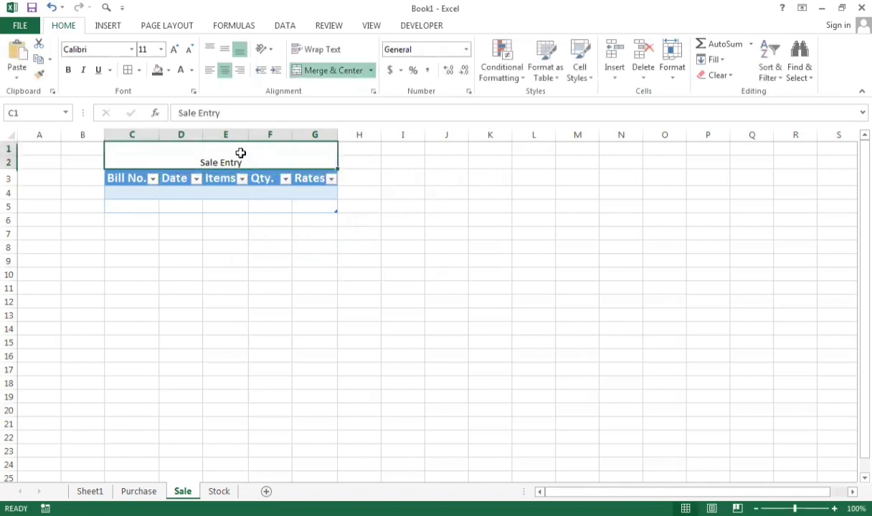
pyautogui.click(168, 70)
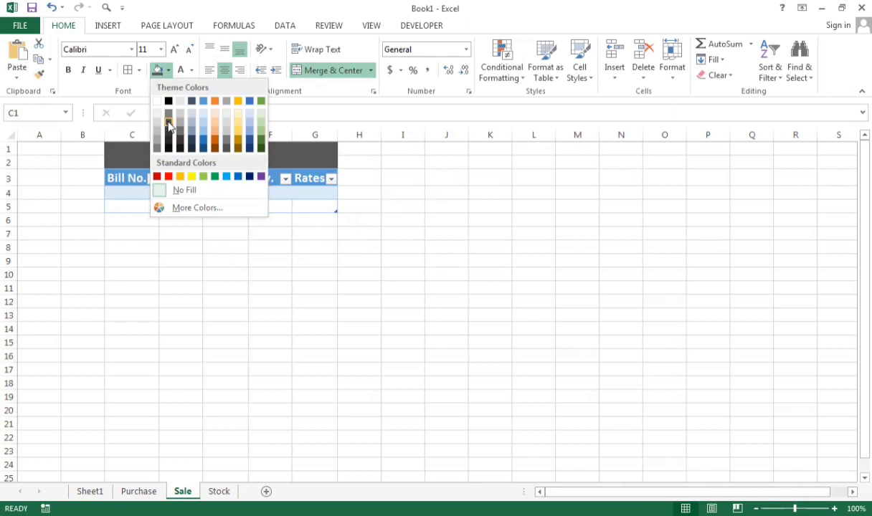
pyautogui.click(226, 148)
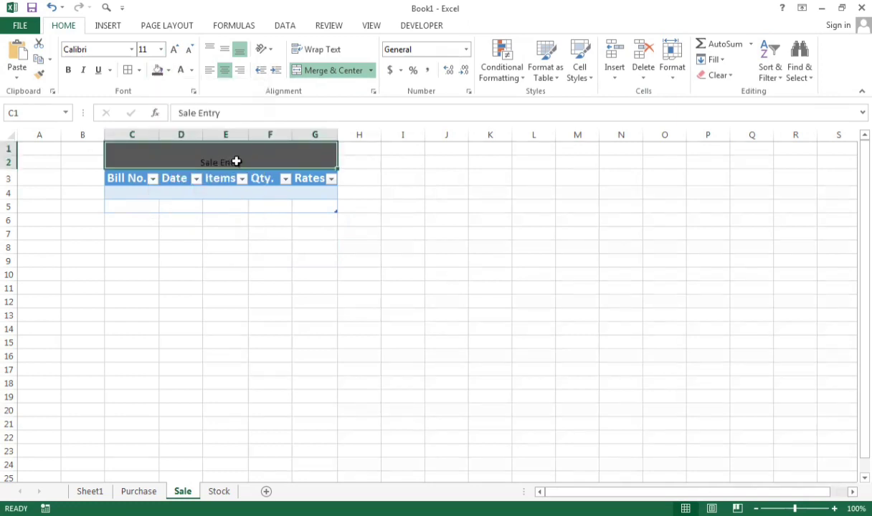
# Format the "Sale Entry" title text as white, bold and 18 pt.
pyautogui.doubleClick(237, 162)
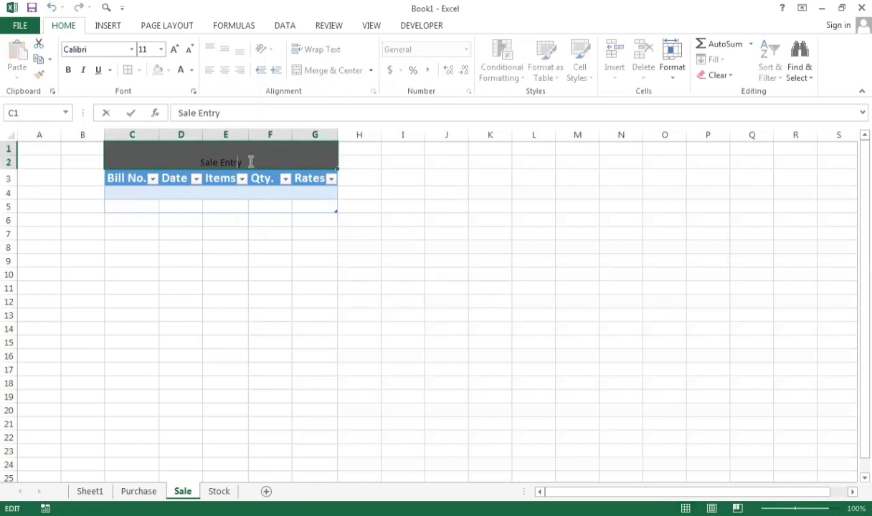
pyautogui.moveTo(250, 161); pyautogui.dragTo(202, 153)
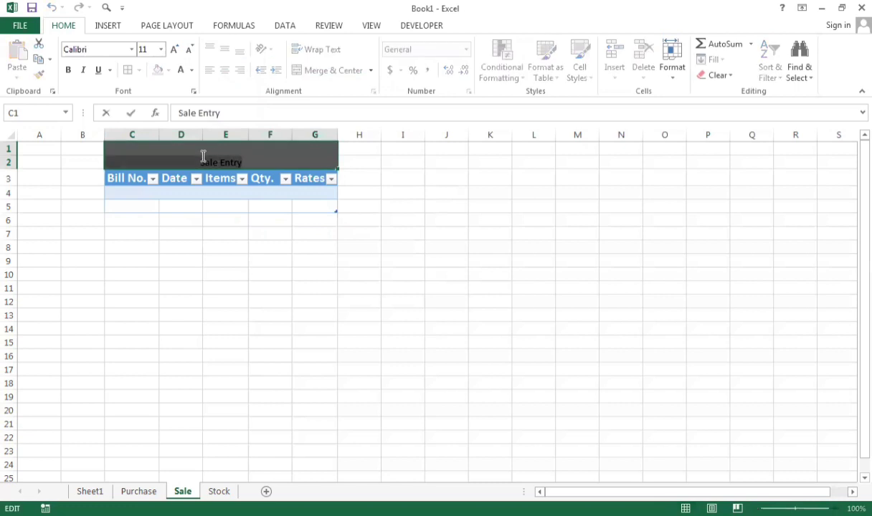
pyautogui.click(192, 71)
pyautogui.click(181, 118)
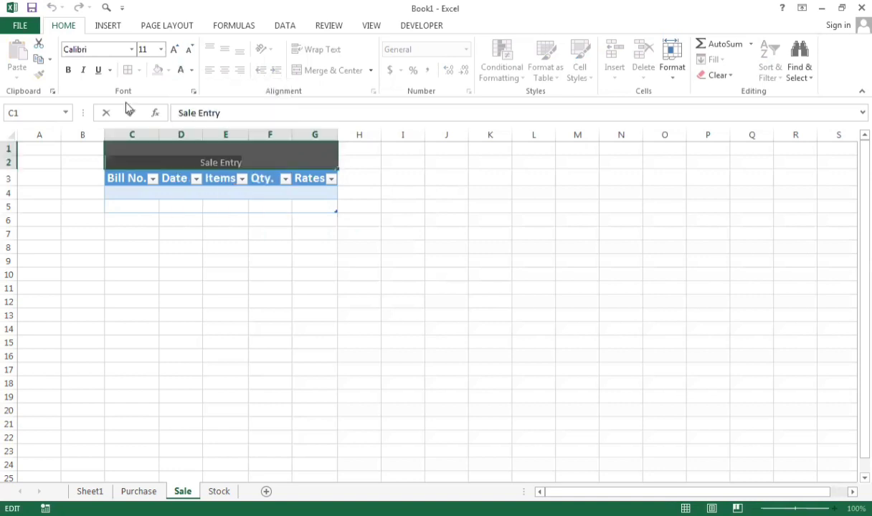
pyautogui.click(69, 71)
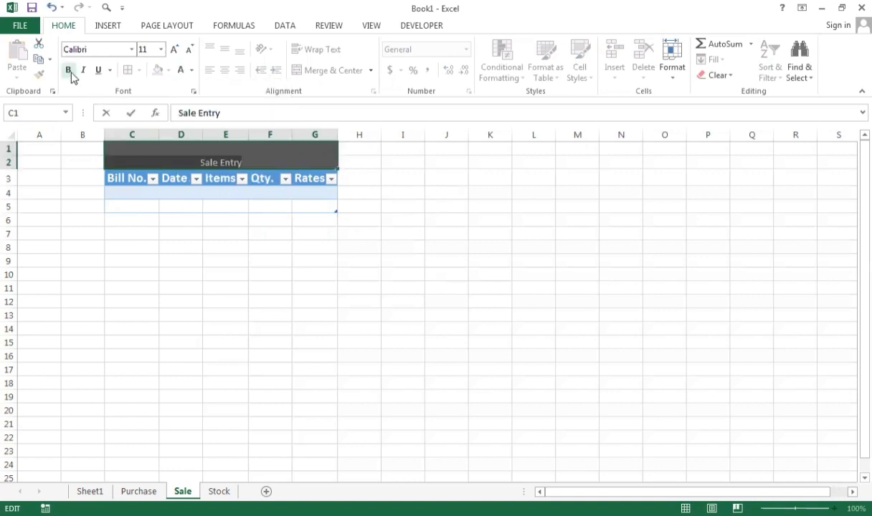
pyautogui.click(173, 50)
pyautogui.click(173, 50)
pyautogui.click(173, 51)
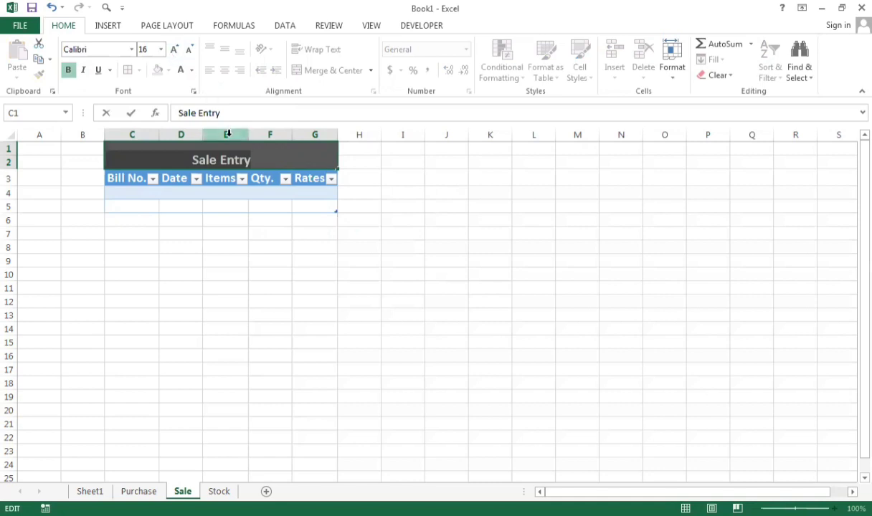
pyautogui.click(172, 51)
pyautogui.click(238, 208)
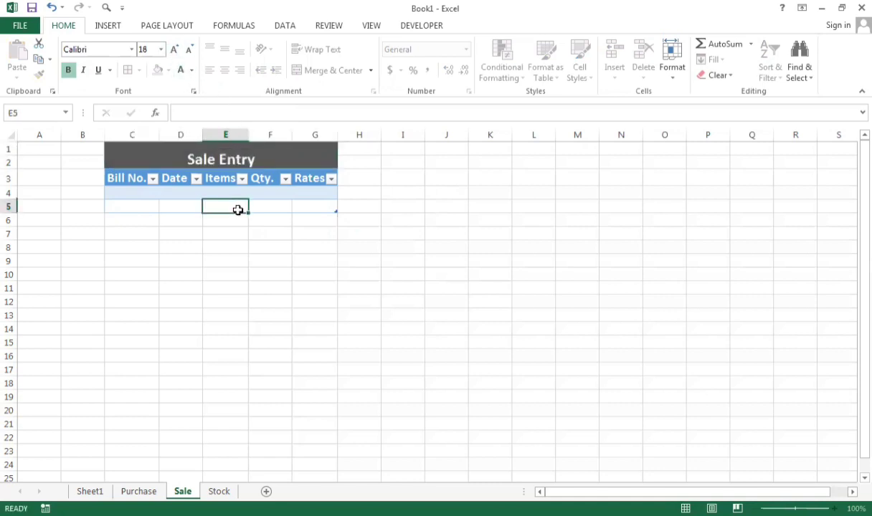
# Align the "Sale Entry" title vertically to the middle of its merged cell.
pyautogui.click(229, 160)
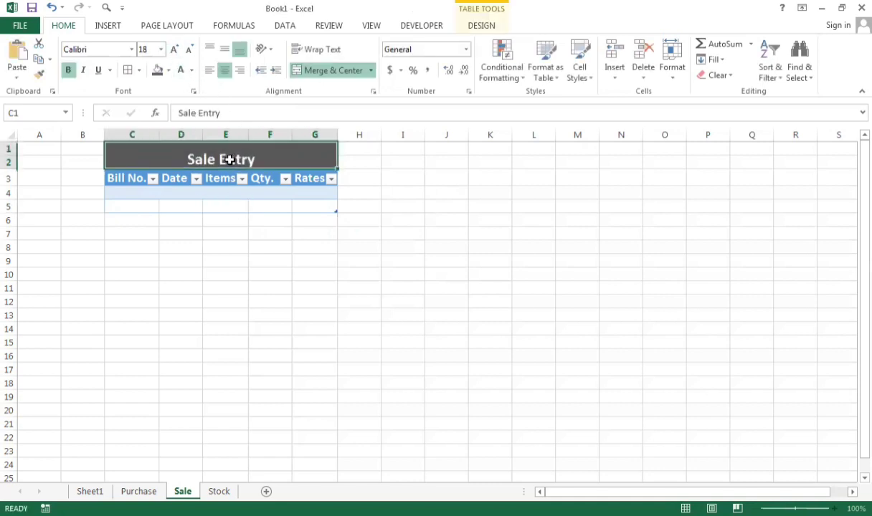
pyautogui.click(224, 49)
pyautogui.click(270, 260)
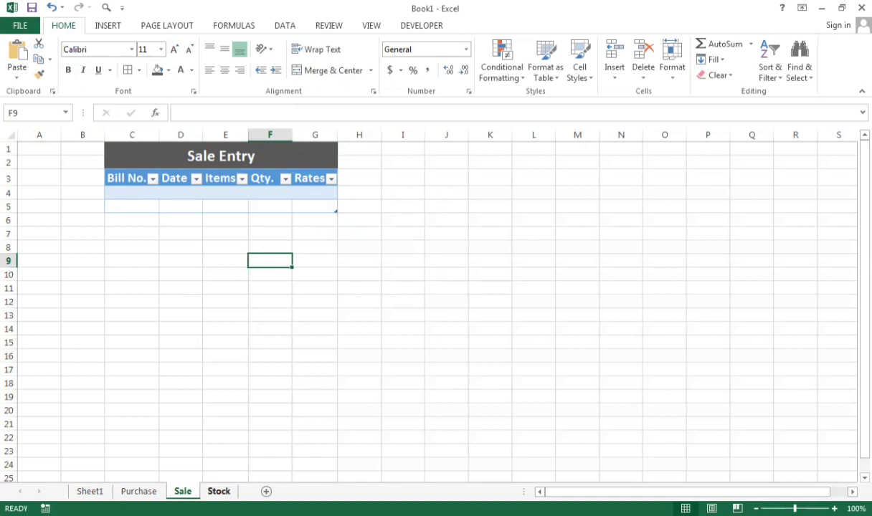
# Convert the range C3:F5 on the Stock sheet into a table, using the first row as headers.
pyautogui.click(219, 491)
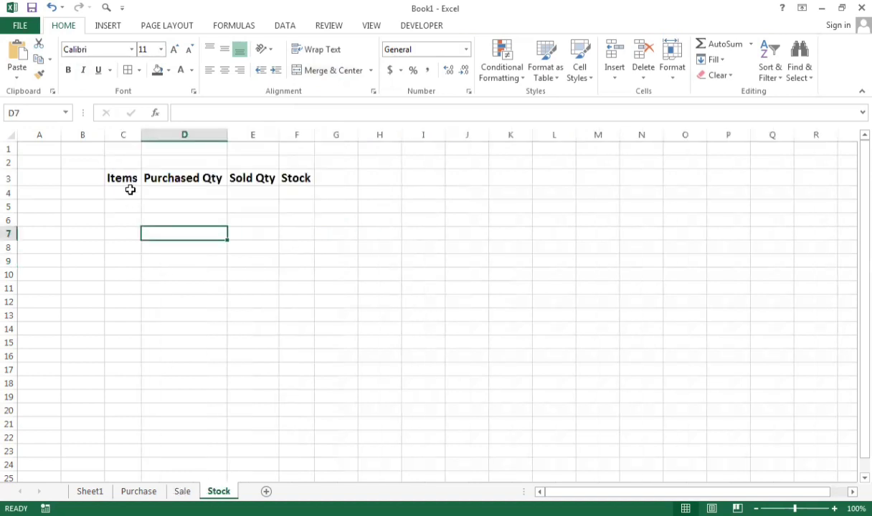
pyautogui.moveTo(121, 180); pyautogui.dragTo(291, 205)
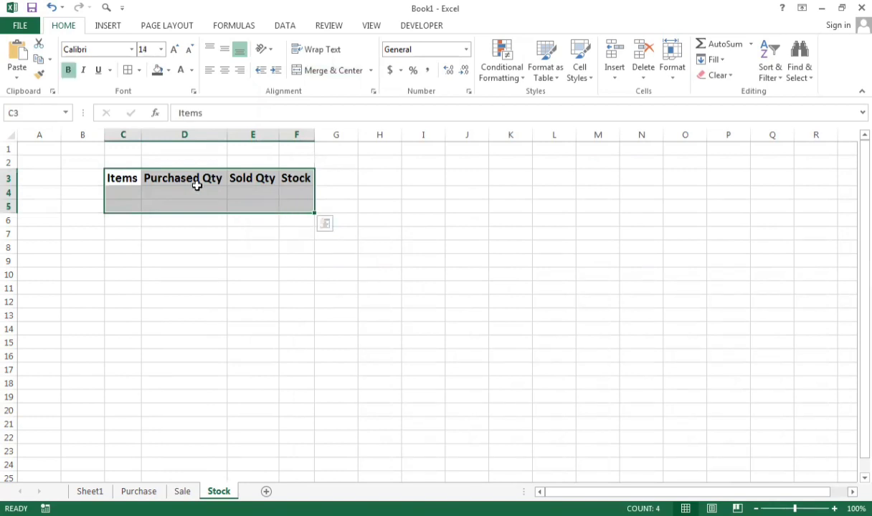
pyautogui.hotkey('ctrl', 't')
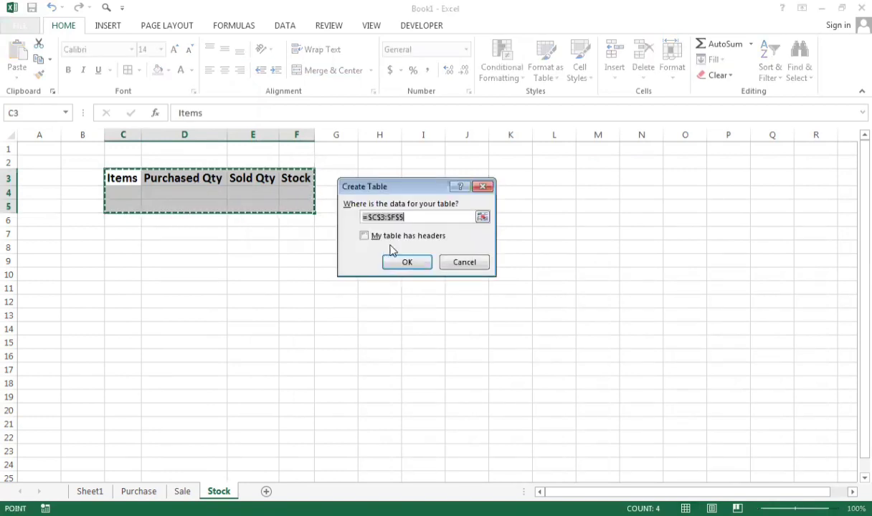
pyautogui.click(366, 238)
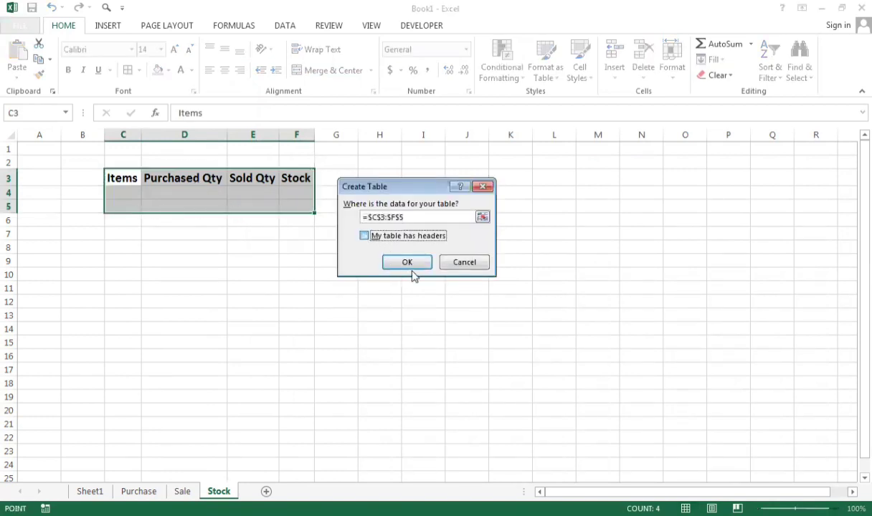
pyautogui.press('space')
pyautogui.click(406, 263)
pyautogui.click(258, 277)
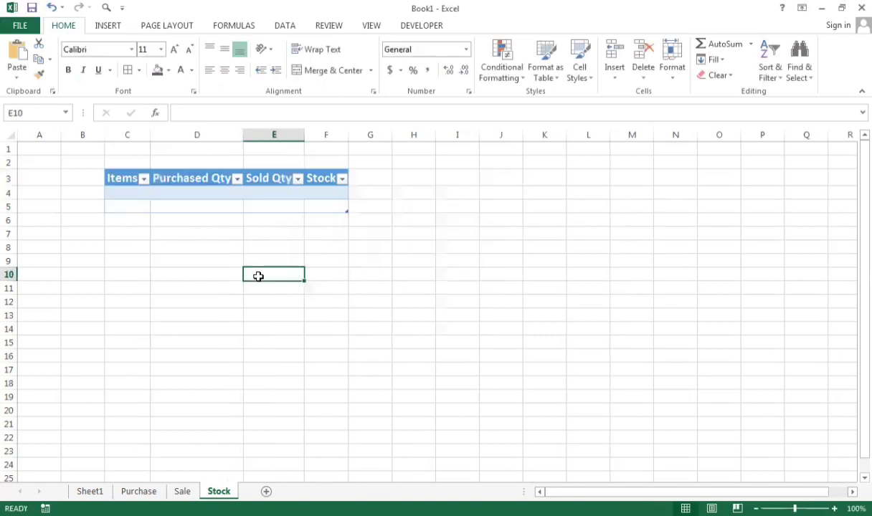
# Merge and center C1:F2 above the Stock table and enter the title "Stock Entry".
pyautogui.click(126, 149)
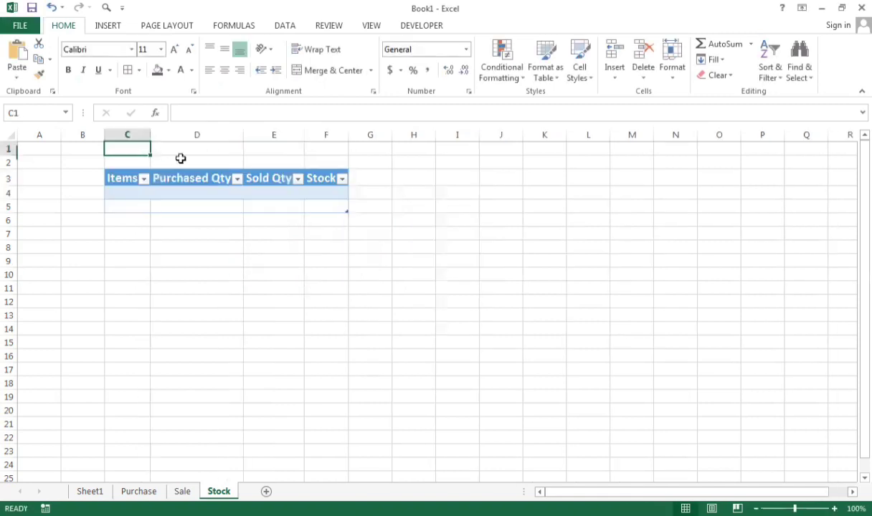
pyautogui.moveTo(180, 157); pyautogui.dragTo(324, 169)
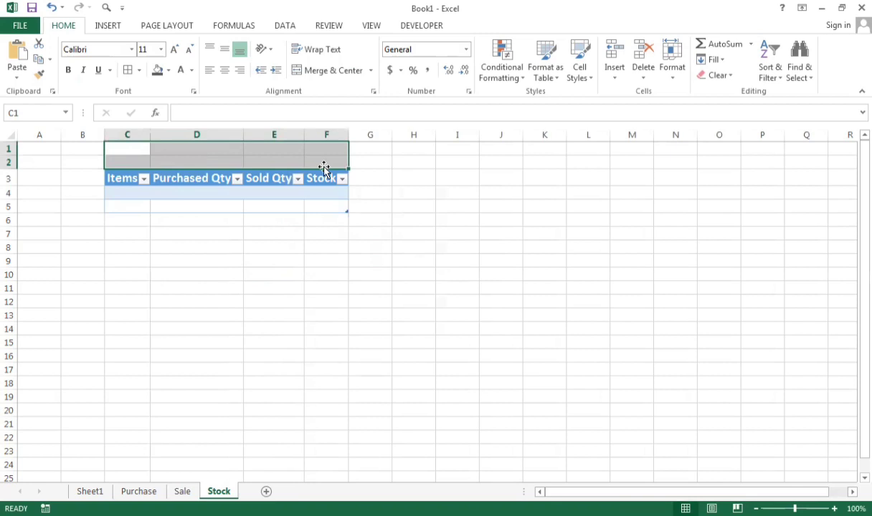
pyautogui.click(326, 71)
pyautogui.doubleClick(238, 159)
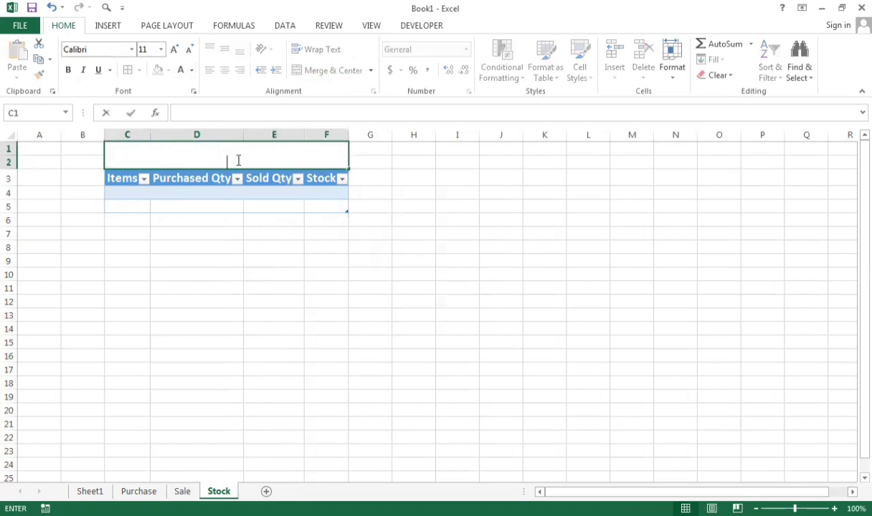
pyautogui.write('St')
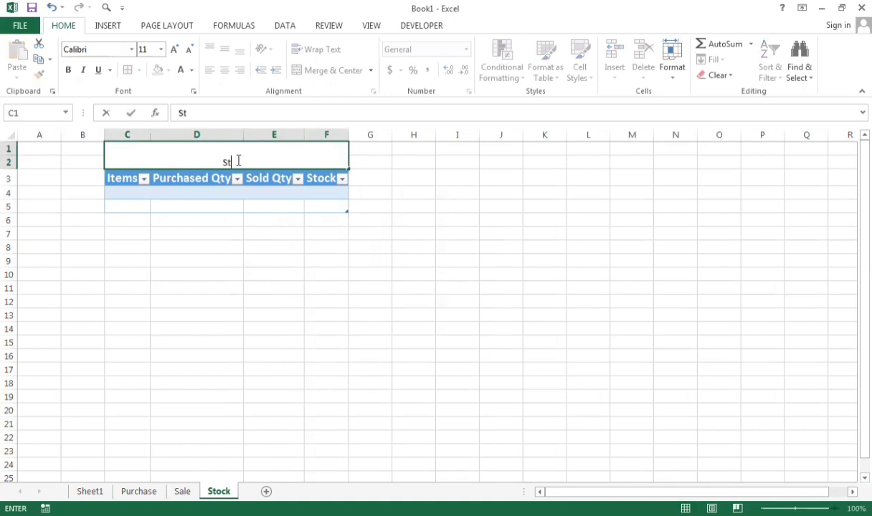
pyautogui.write('ock Entry')
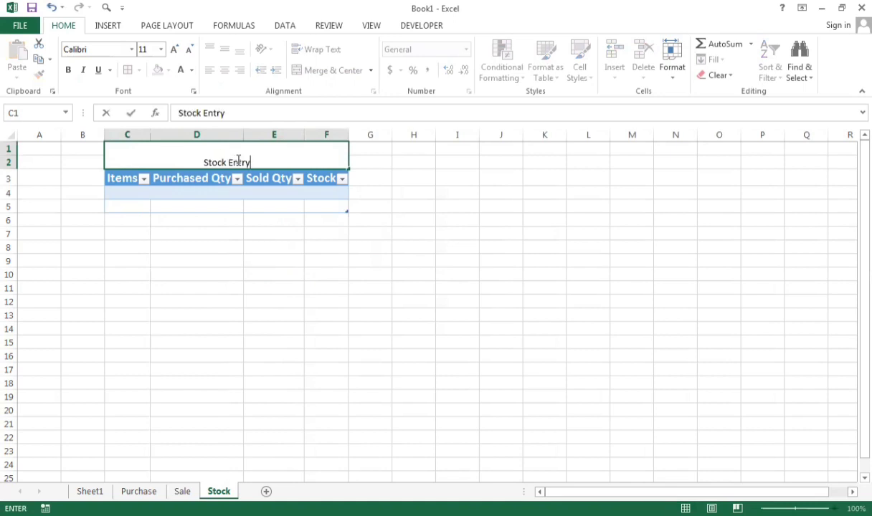
pyautogui.click(235, 251)
# Fill the merged "Stock Entry" title cell with the same dark grey as the Sale title.
pyautogui.moveTo(271, 192); pyautogui.dragTo(273, 208)
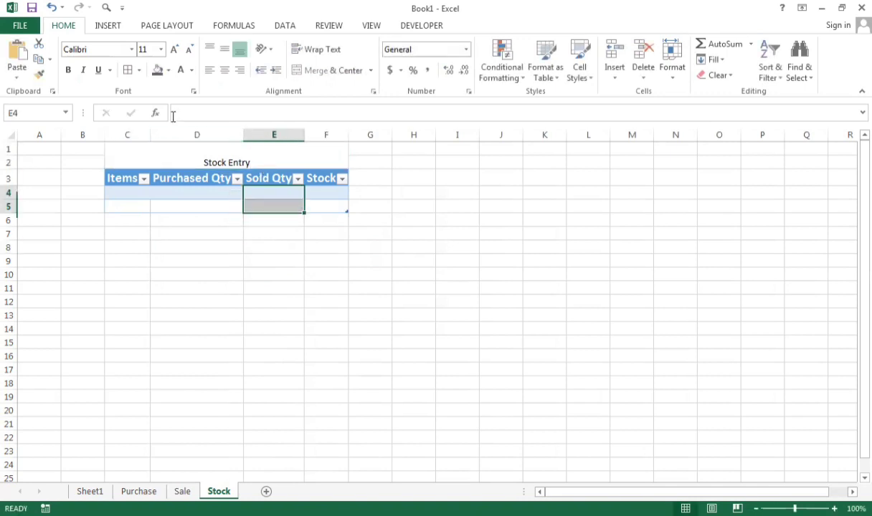
pyautogui.click(171, 149)
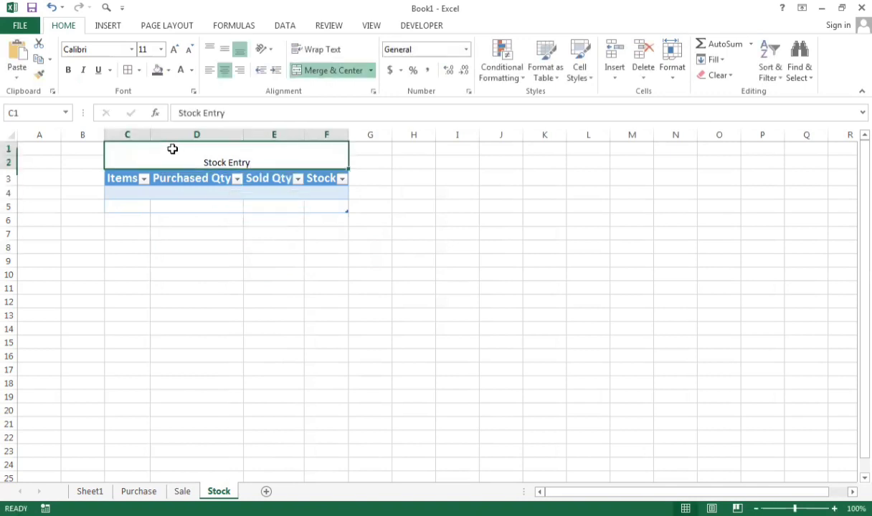
pyautogui.click(157, 72)
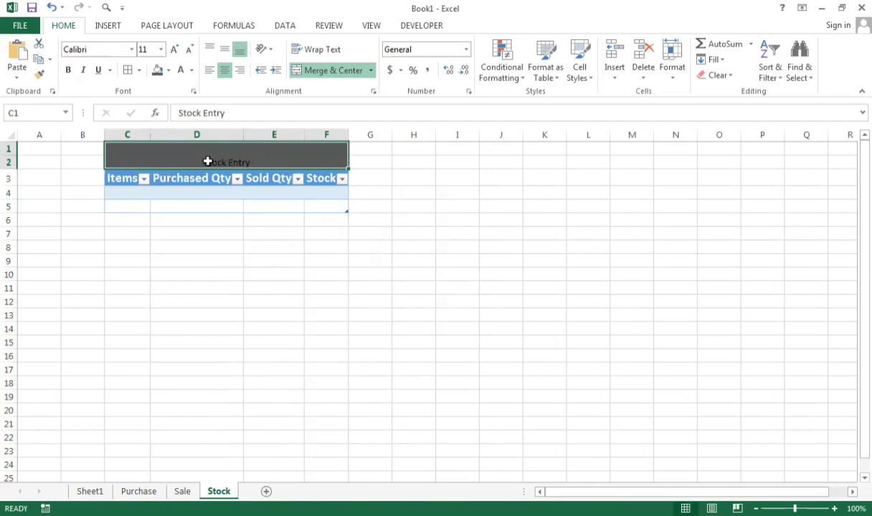
# Format the "Stock Entry" title text as white, bold and 18 pt.
pyautogui.doubleClick(232, 162)
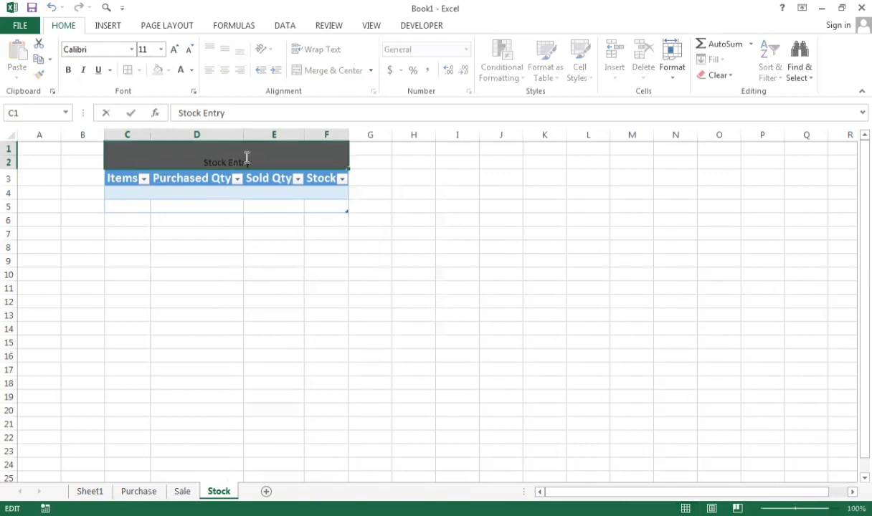
pyautogui.click(192, 70)
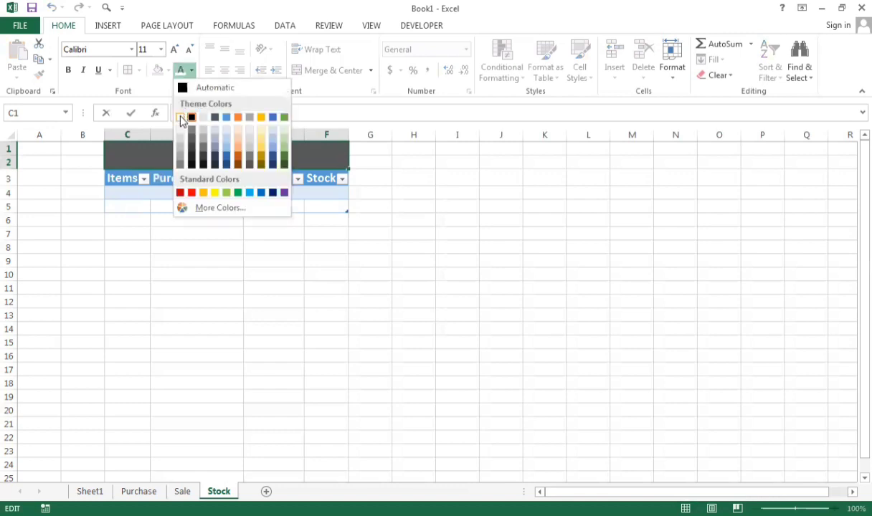
pyautogui.click(179, 117)
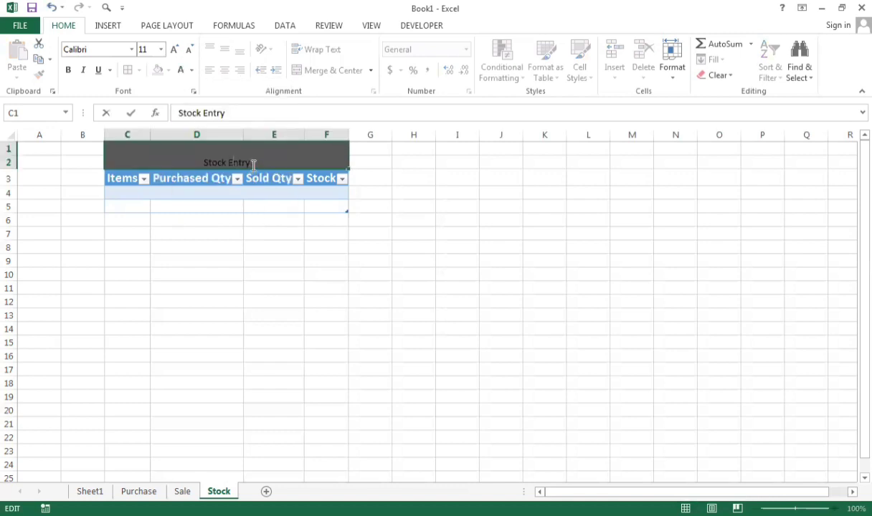
pyautogui.moveTo(253, 165); pyautogui.dragTo(100, 160)
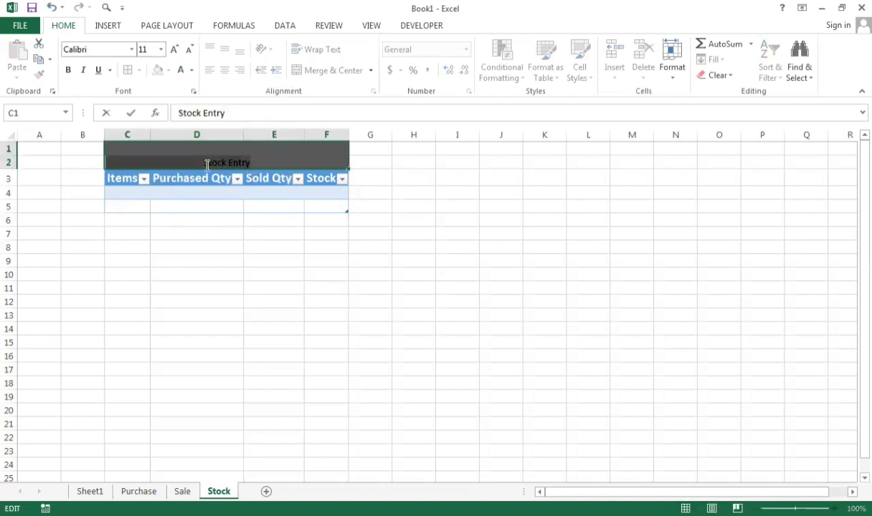
pyautogui.click(184, 71)
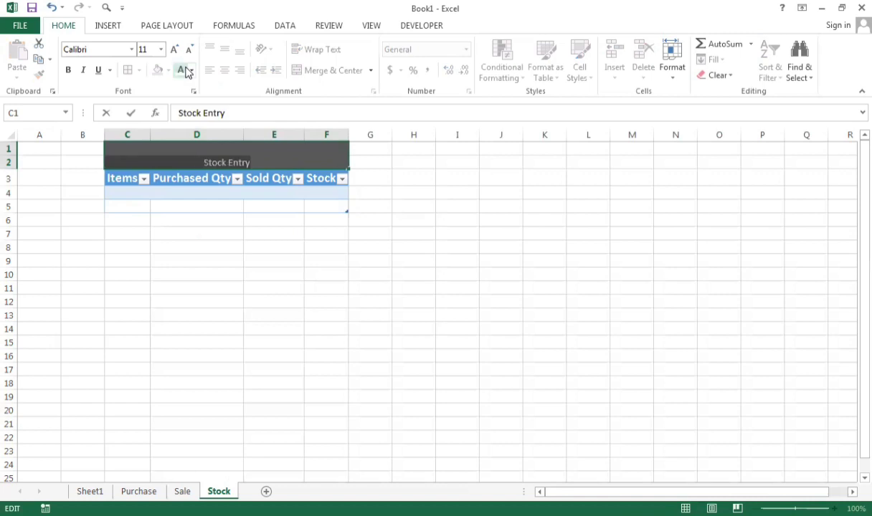
pyautogui.click(67, 71)
pyautogui.click(173, 50)
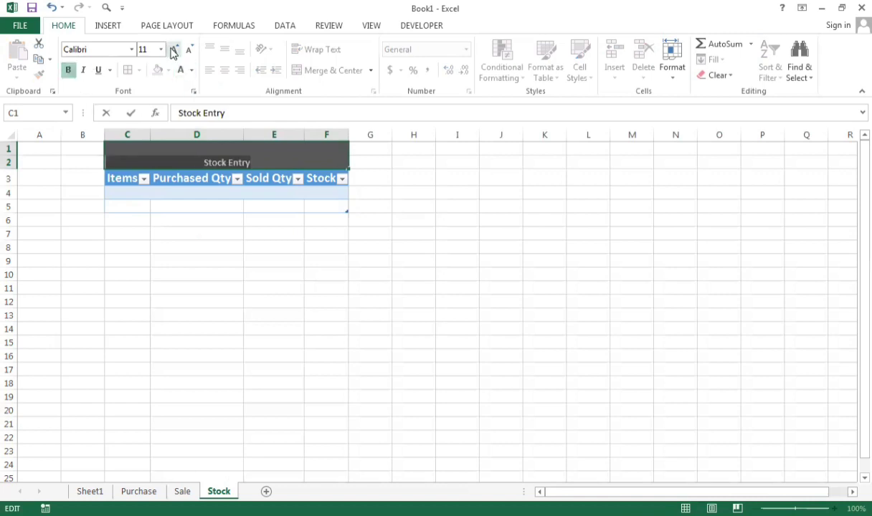
pyautogui.click(173, 49)
pyautogui.click(172, 49)
pyautogui.click(173, 50)
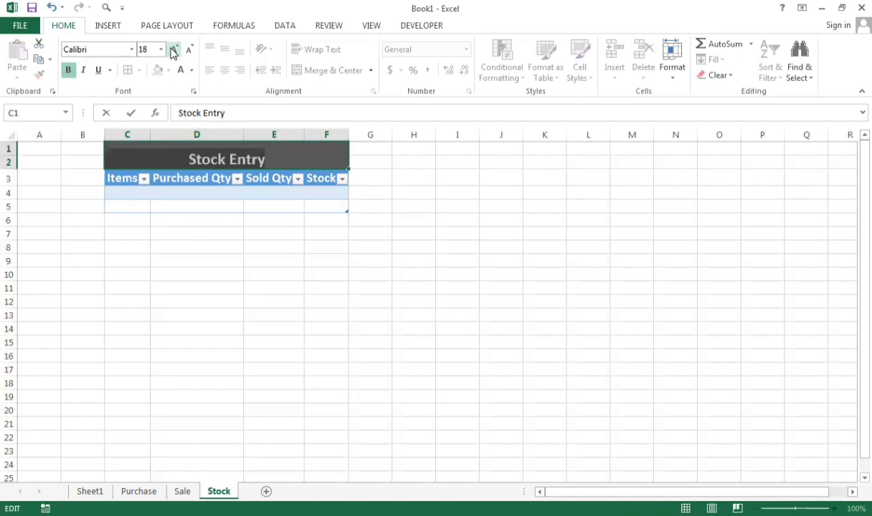
pyautogui.click(237, 204)
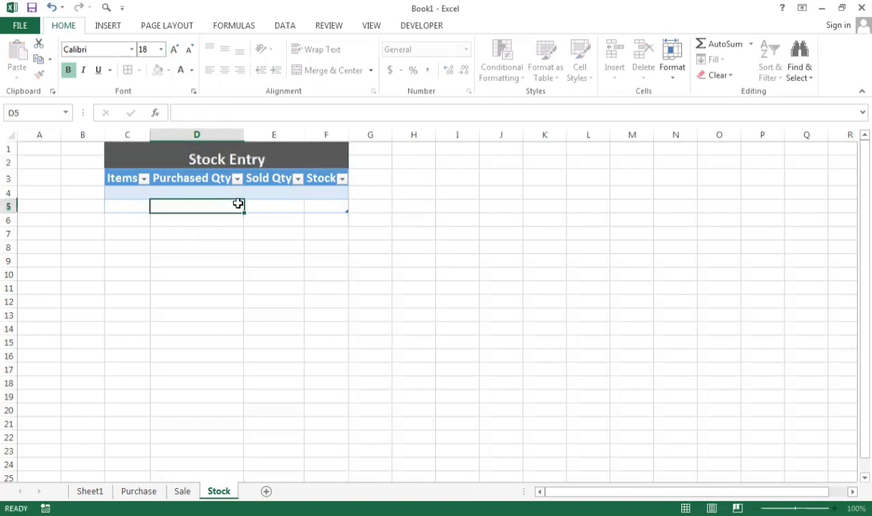
# Align the "Stock Entry" title vertically to the middle of its merged cell.
pyautogui.click(219, 148)
pyautogui.click(227, 49)
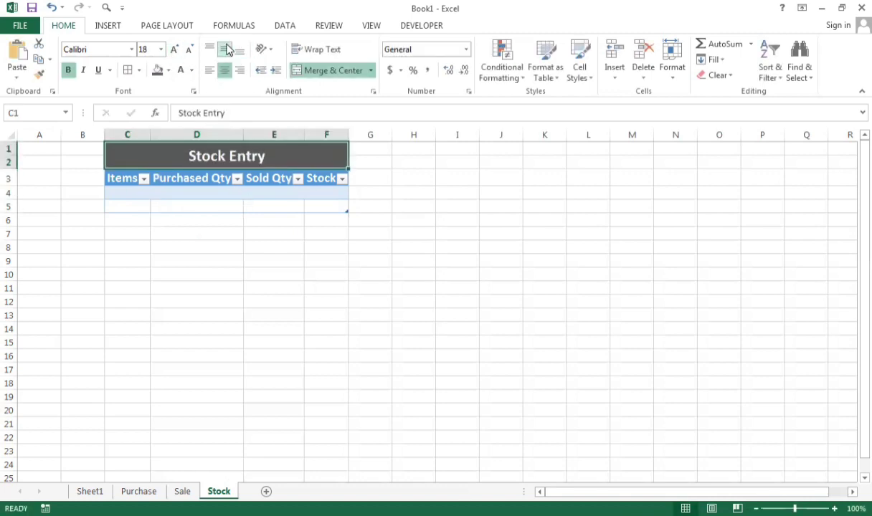
pyautogui.click(269, 281)
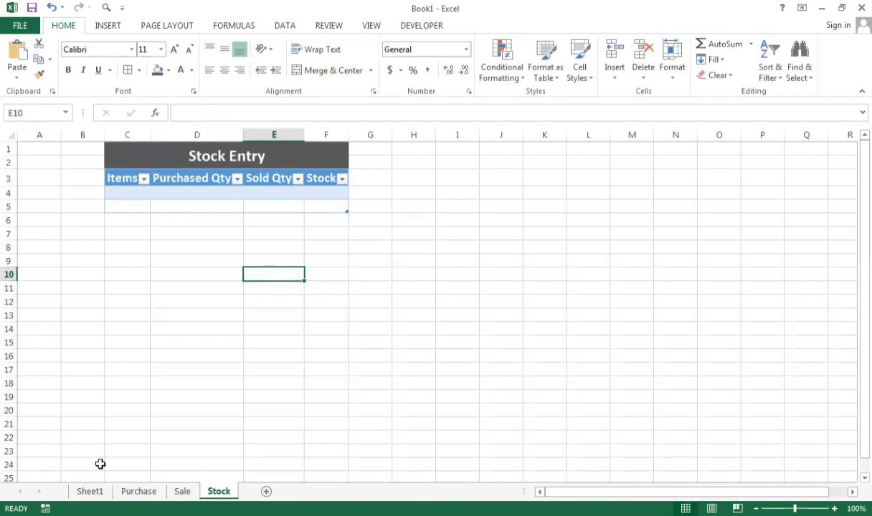
# On Sheet1, enter the label "Bill No." in cell B6, the first bordered label cell of the entry form.
pyautogui.click(89, 491)
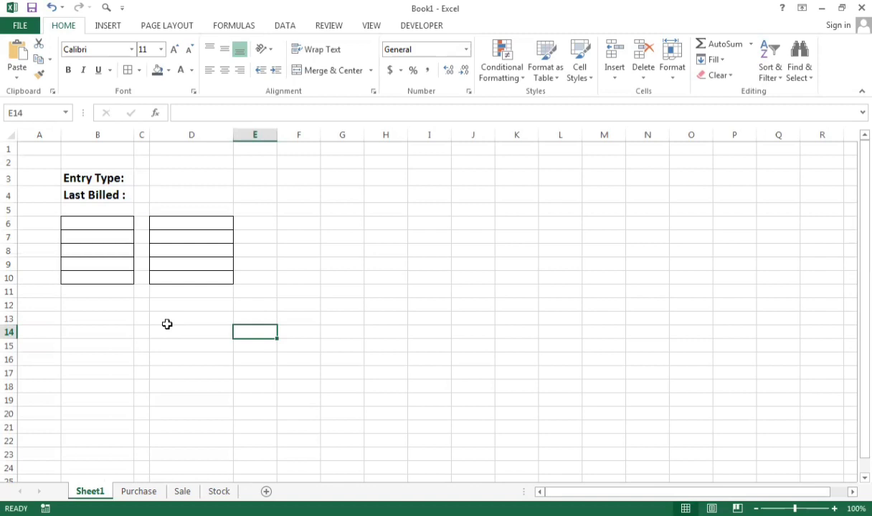
pyautogui.click(110, 226)
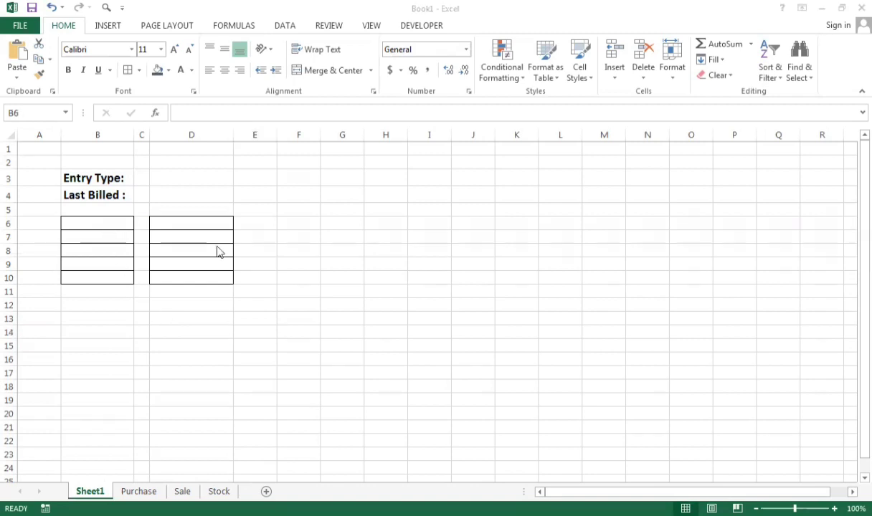
pyautogui.click(127, 227)
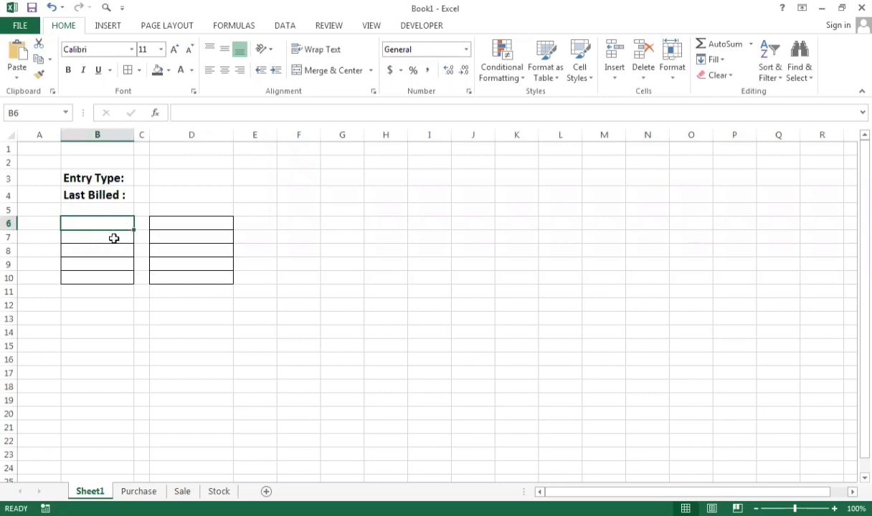
pyautogui.click(115, 237)
pyautogui.click(122, 222)
pyautogui.doubleClick(118, 223)
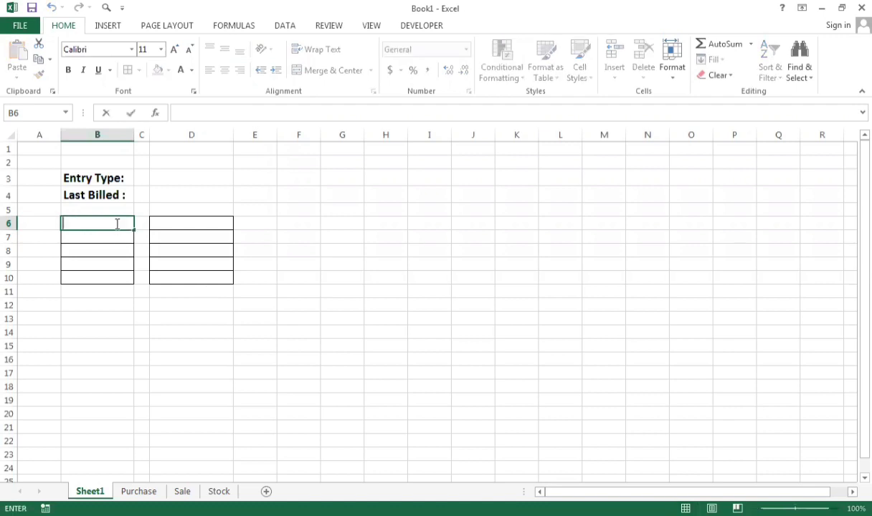
pyautogui.write('Bill N')
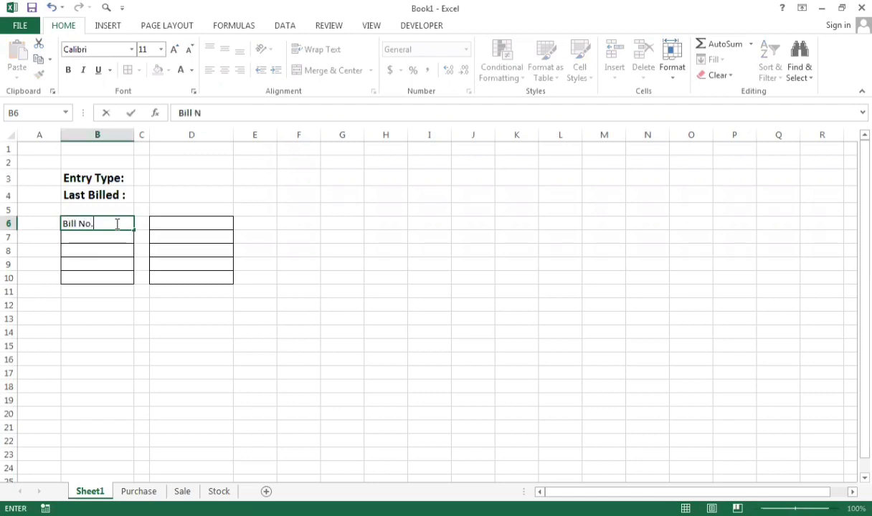
pyautogui.write('o.')
# Enter the labels "Date", "Items", "Qty" and "Rate" in cells B7 to B10 below the Bill No. label.
pyautogui.click(101, 239)
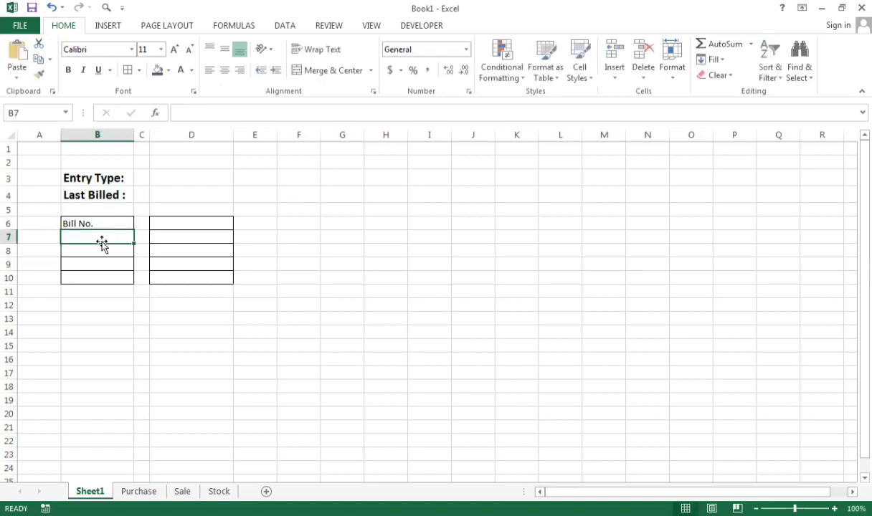
pyautogui.write('DS')
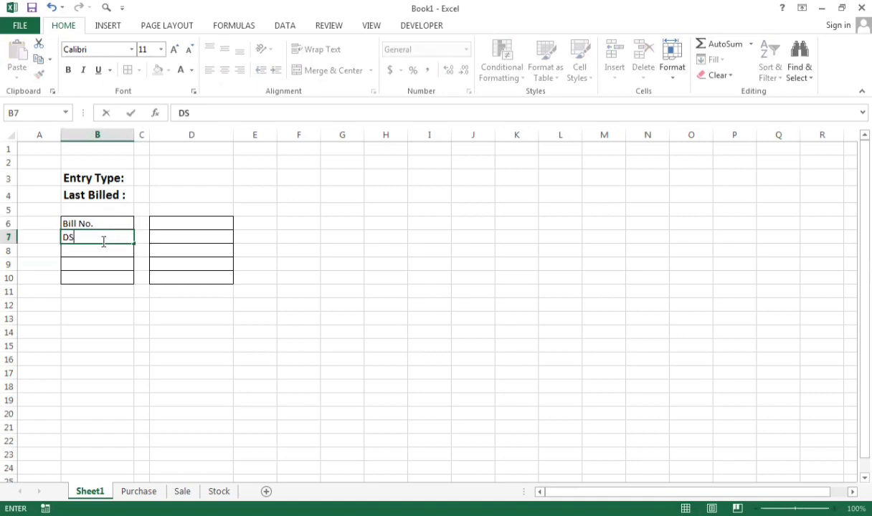
pyautogui.press('BackSpace')
pyautogui.write('ate')
pyautogui.click(111, 253)
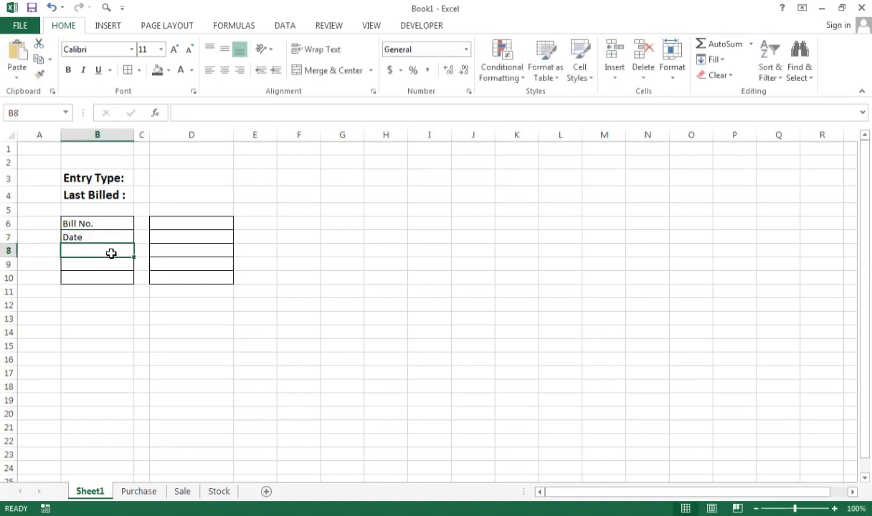
pyautogui.write('Items')
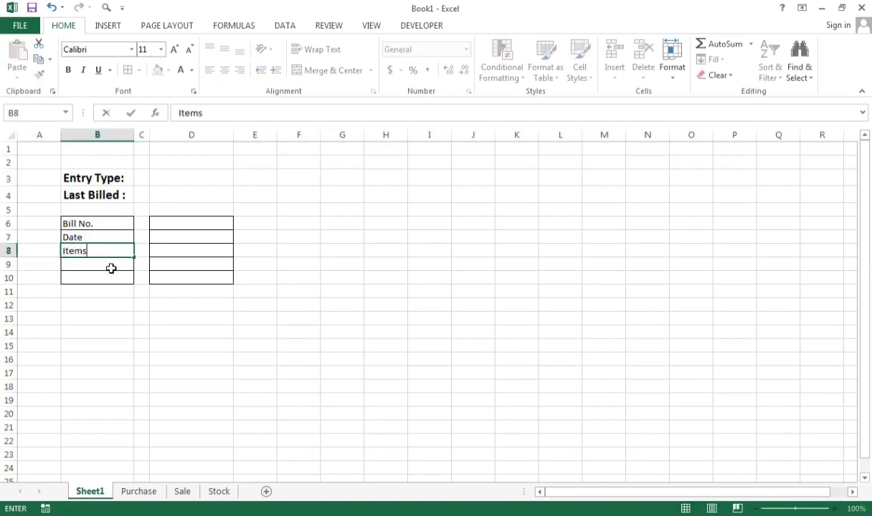
pyautogui.click(111, 268)
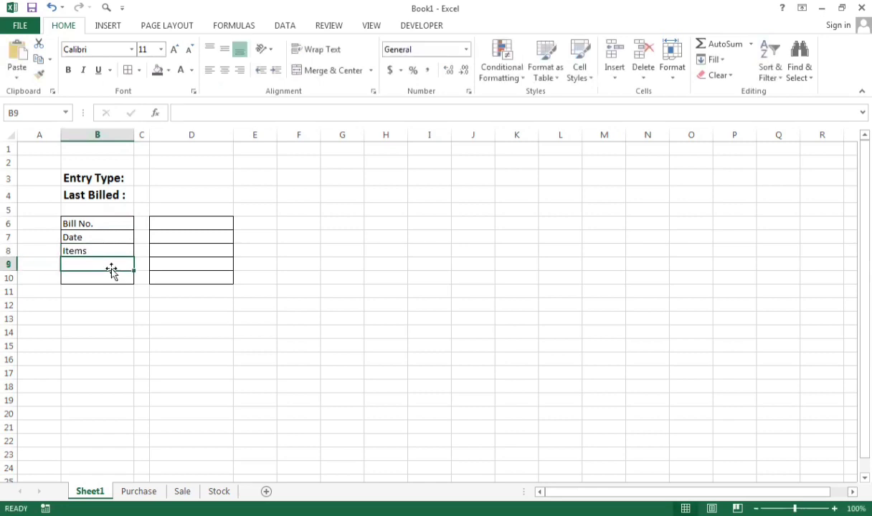
pyautogui.write('Qty')
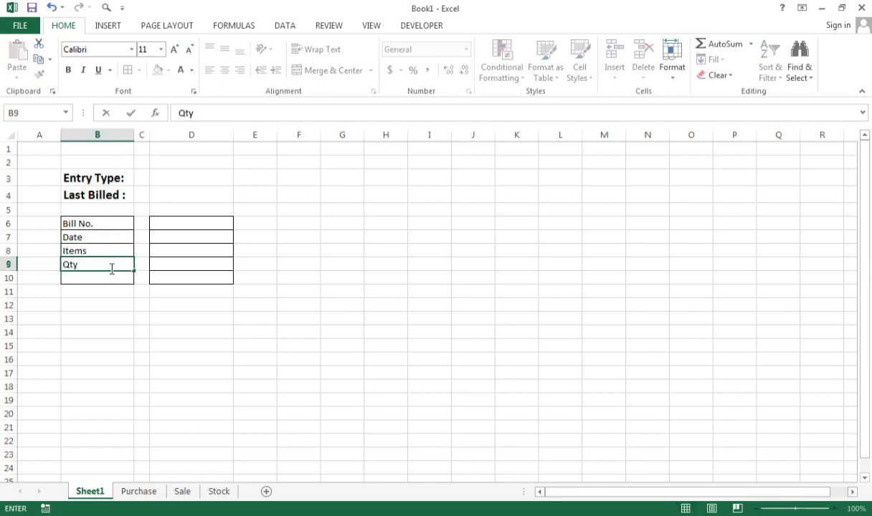
pyautogui.press('Return')
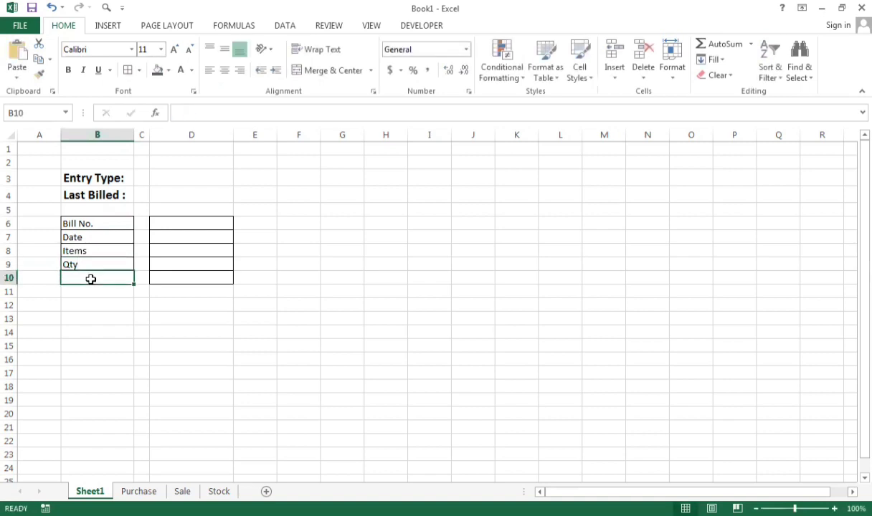
pyautogui.write('Rate')
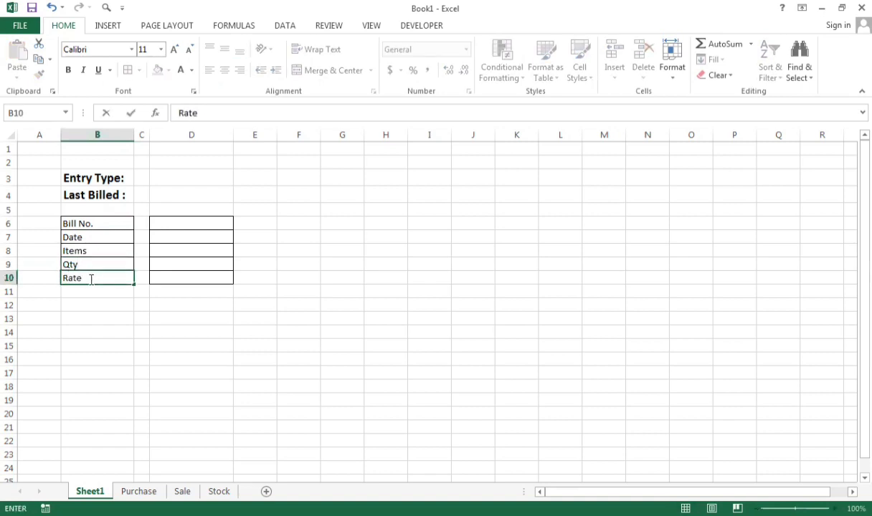
# Format the form labels in B6:B10 as bold and enlarge them to 14 pt.
pyautogui.moveTo(66, 223); pyautogui.dragTo(79, 278)
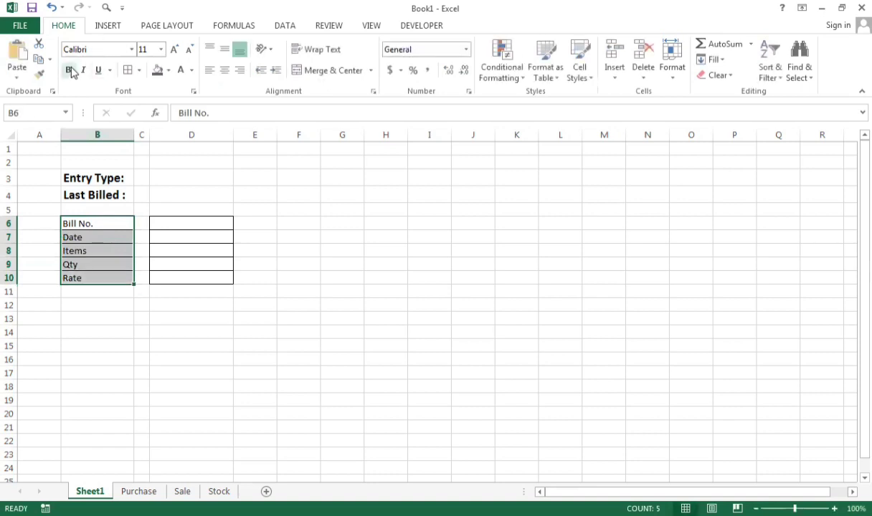
pyautogui.click(70, 71)
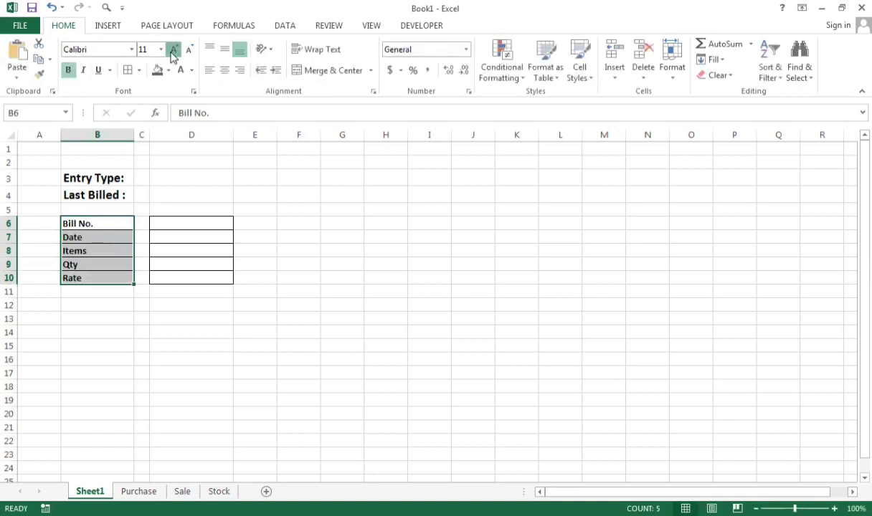
pyautogui.click(173, 51)
pyautogui.click(173, 51)
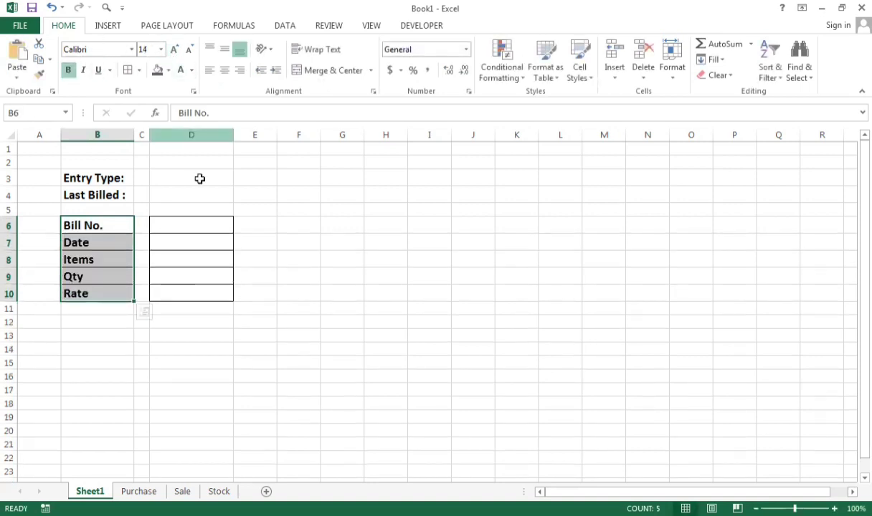
pyautogui.click(199, 222)
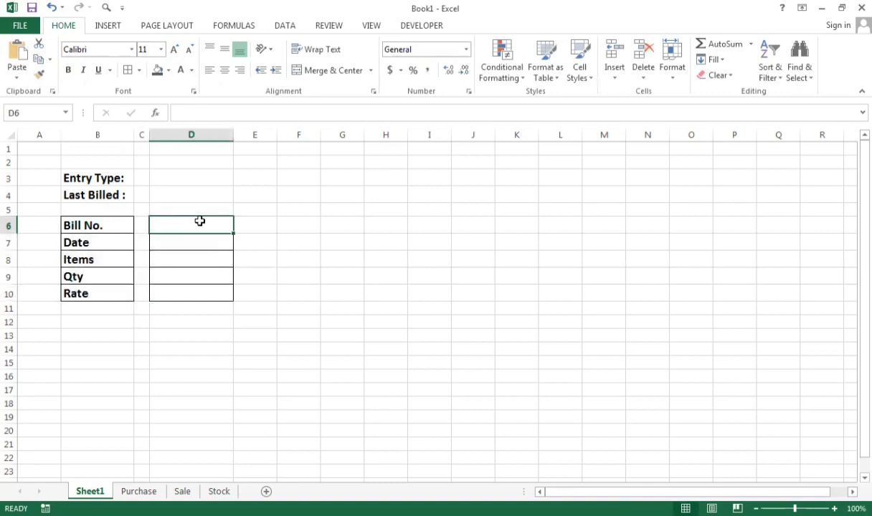
# Set the data validation of cell D3, beside the Entry Type label, to allow a List.
pyautogui.click(179, 175)
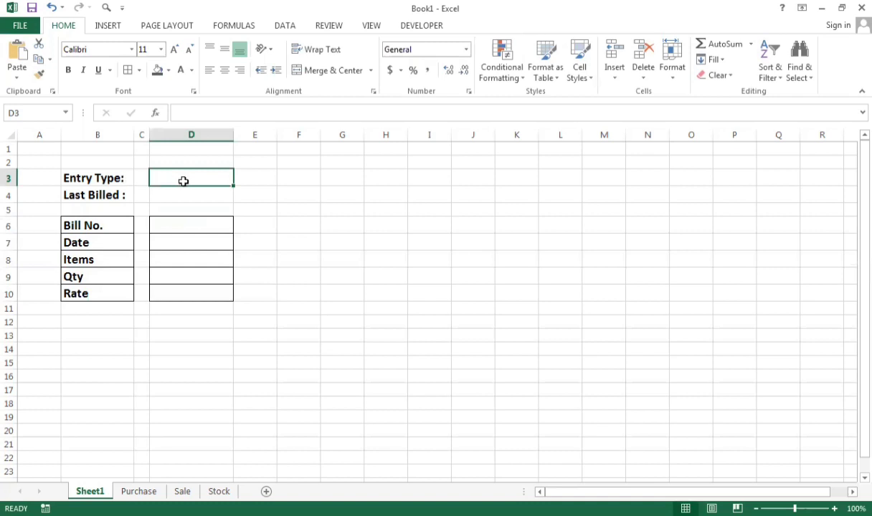
pyautogui.click(289, 28)
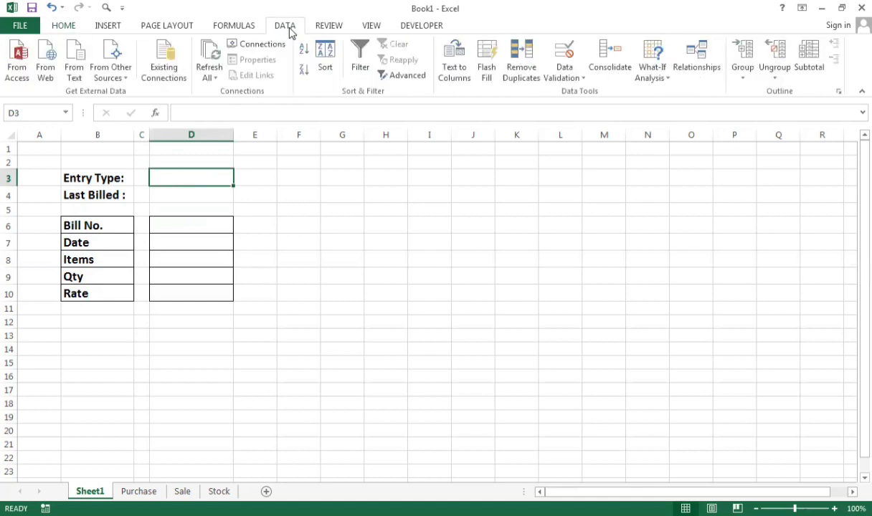
pyautogui.click(569, 77)
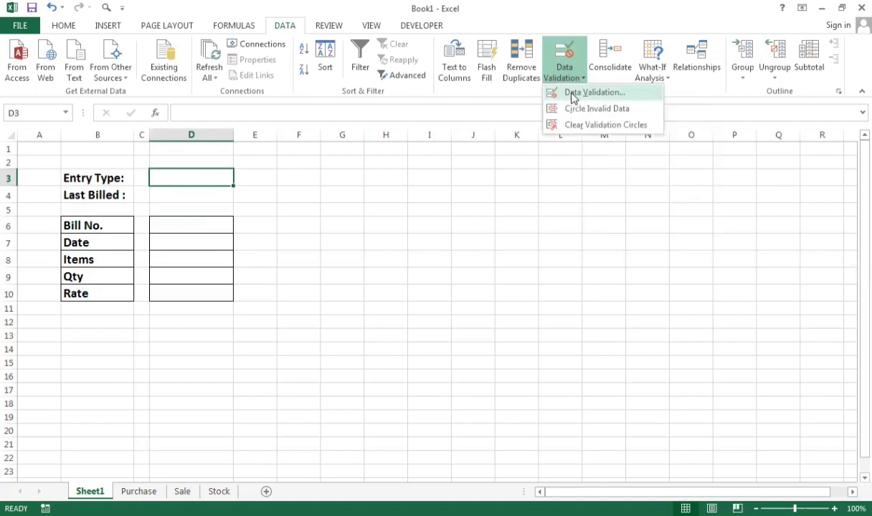
pyautogui.click(593, 93)
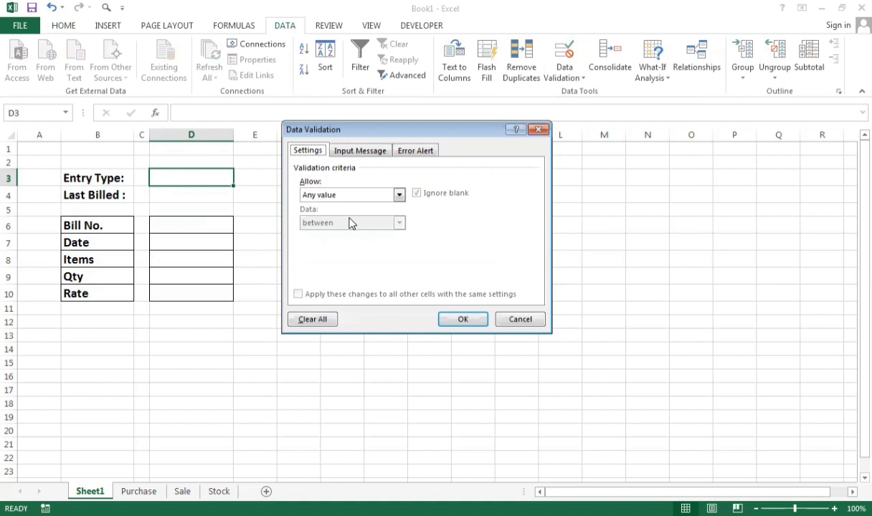
pyautogui.click(375, 196)
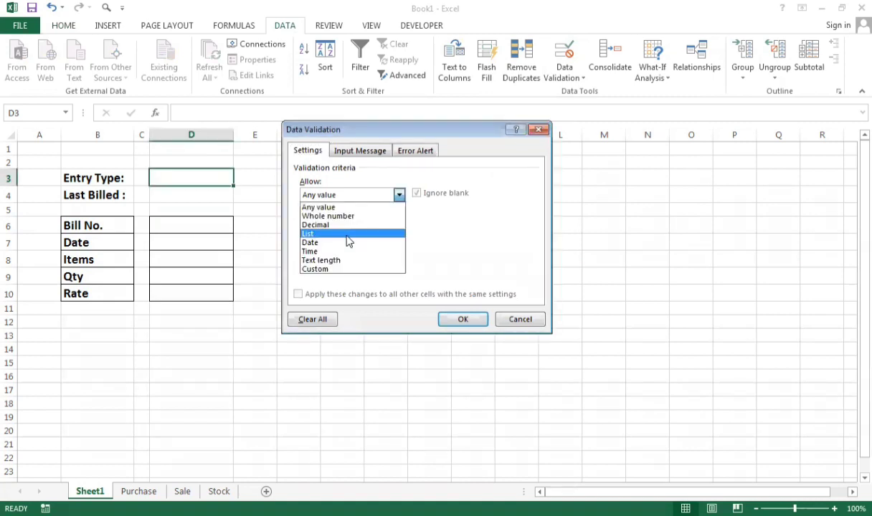
pyautogui.click(347, 235)
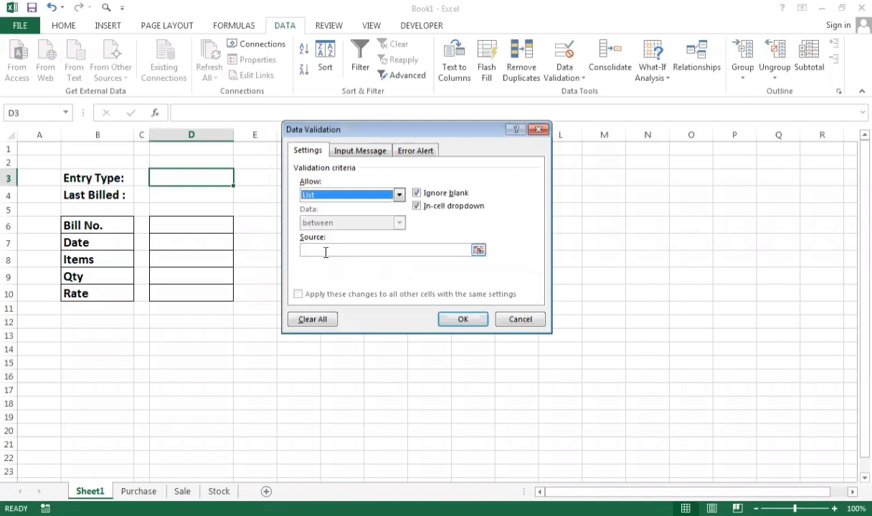
# Enter "Purchase,Sale" without a space as the validation list source and apply the rule.
pyautogui.click(325, 252)
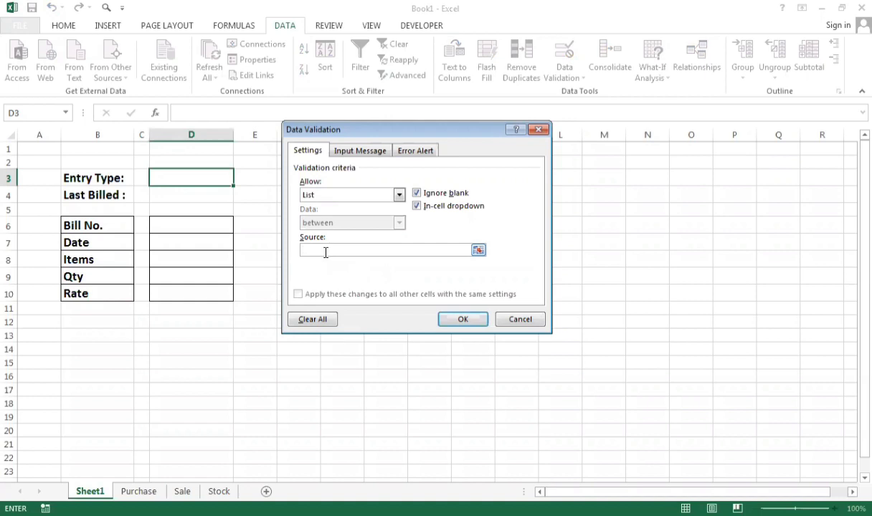
pyautogui.write('Purchaser')
pyautogui.press('BackSpace')
pyautogui.write(', Sale')
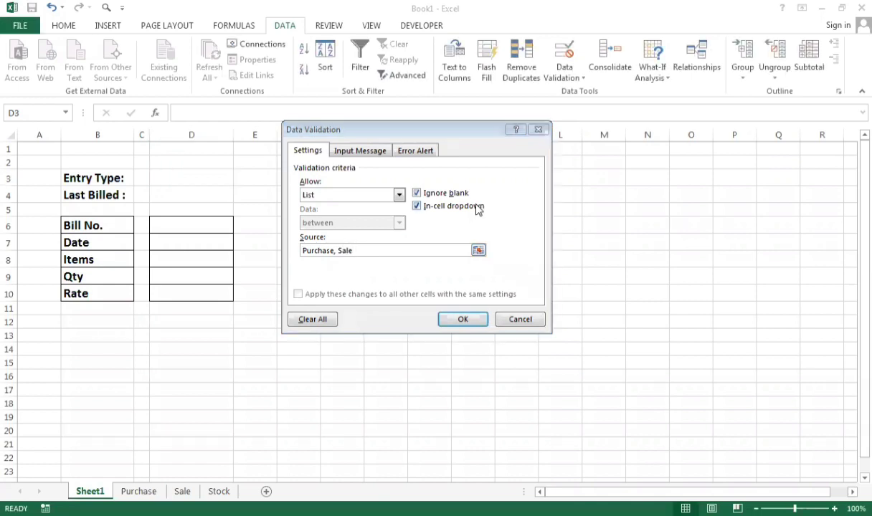
pyautogui.click(341, 255)
pyautogui.press('BackSpace')
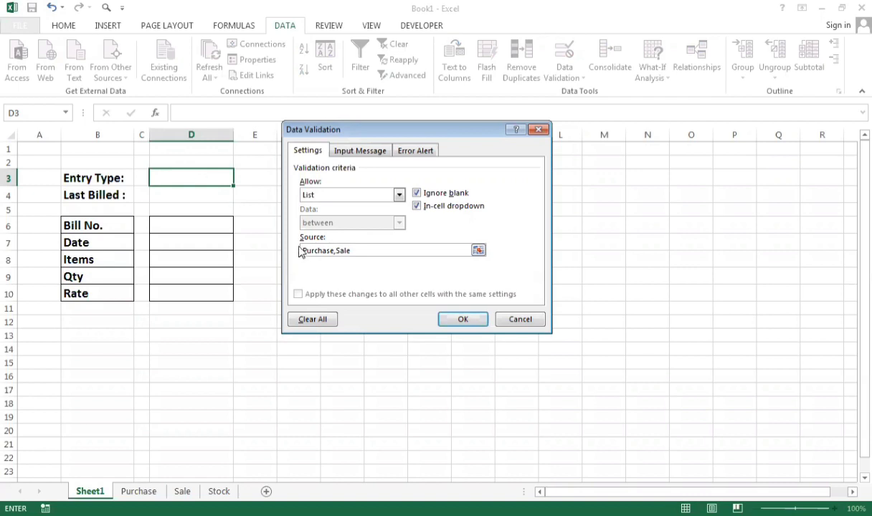
pyautogui.click(466, 319)
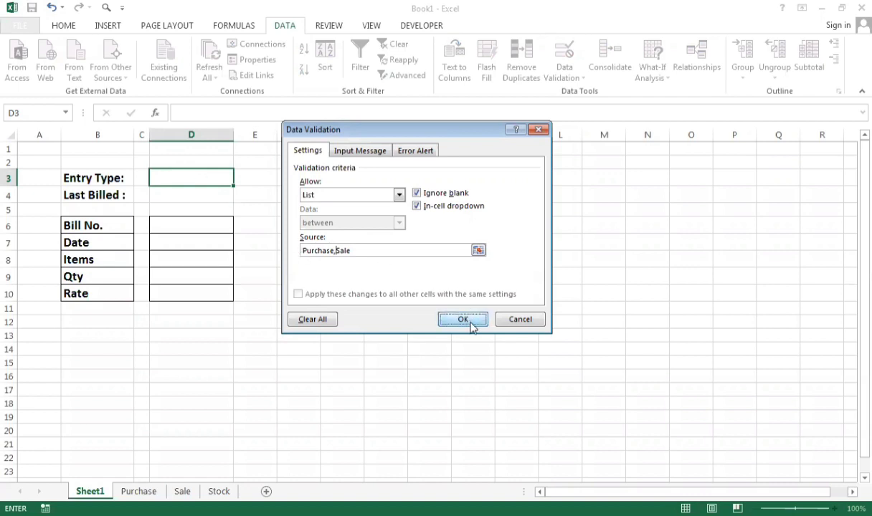
# Try the Entry Type dropdown in D3 by choosing Purchase, and switch the entry to Sale.
pyautogui.click(199, 175)
pyautogui.click(239, 179)
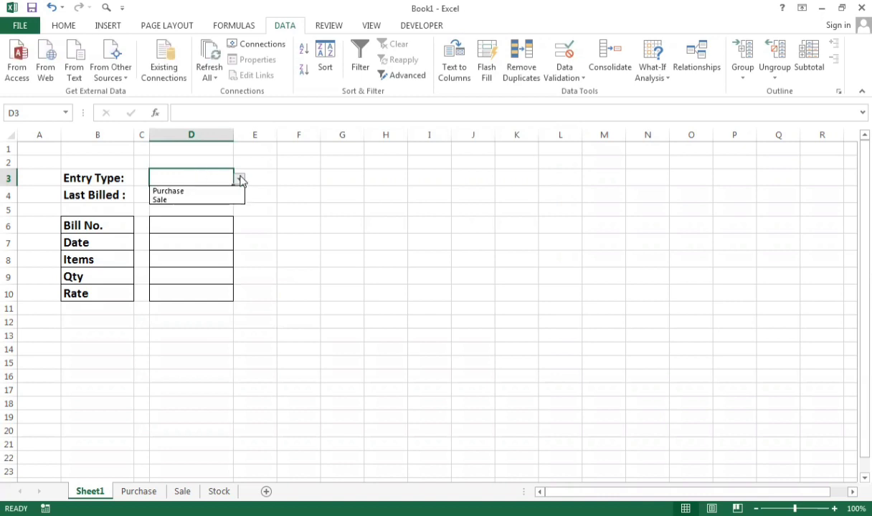
pyautogui.click(209, 191)
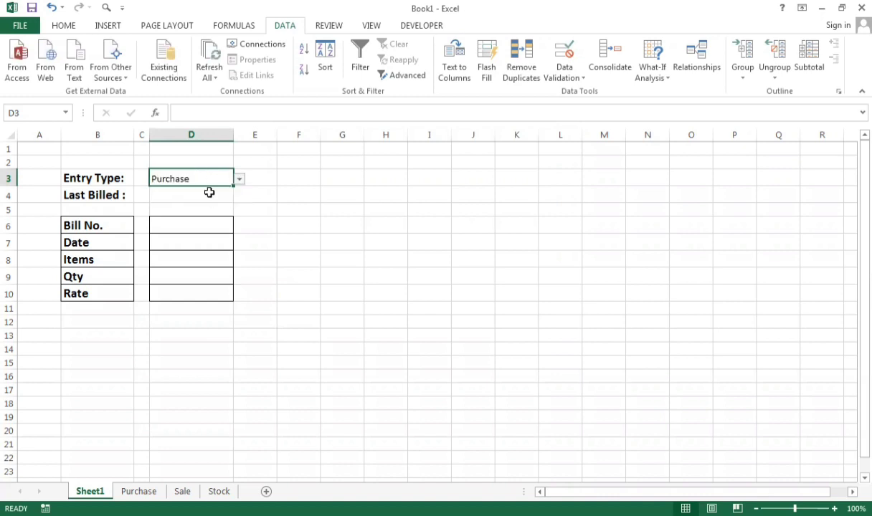
pyautogui.click(241, 179)
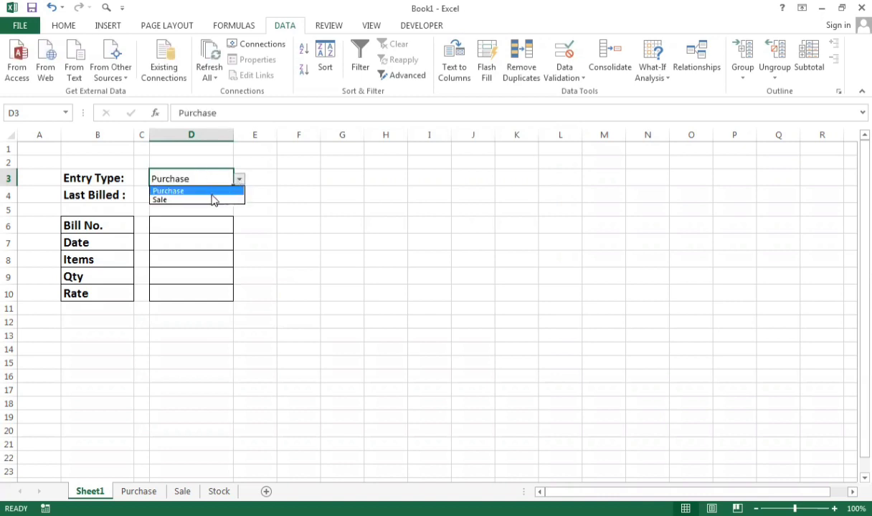
pyautogui.click(213, 200)
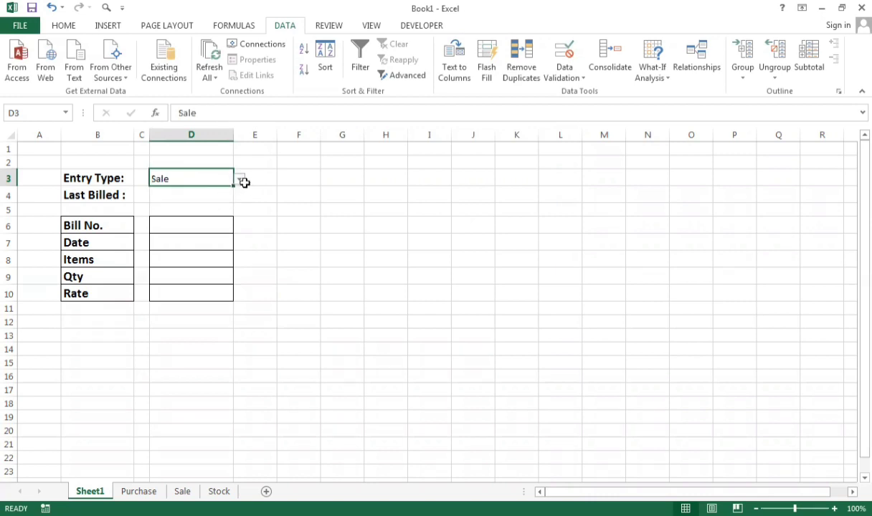
pyautogui.click(244, 183)
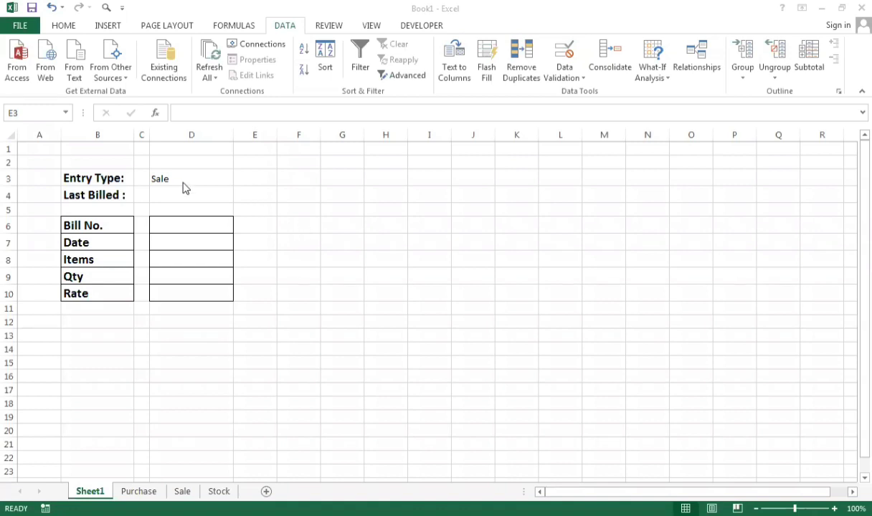
# Fill the Entry Type label in B3 and its entry cell D3 with a light green theme color.
pyautogui.click(94, 179)
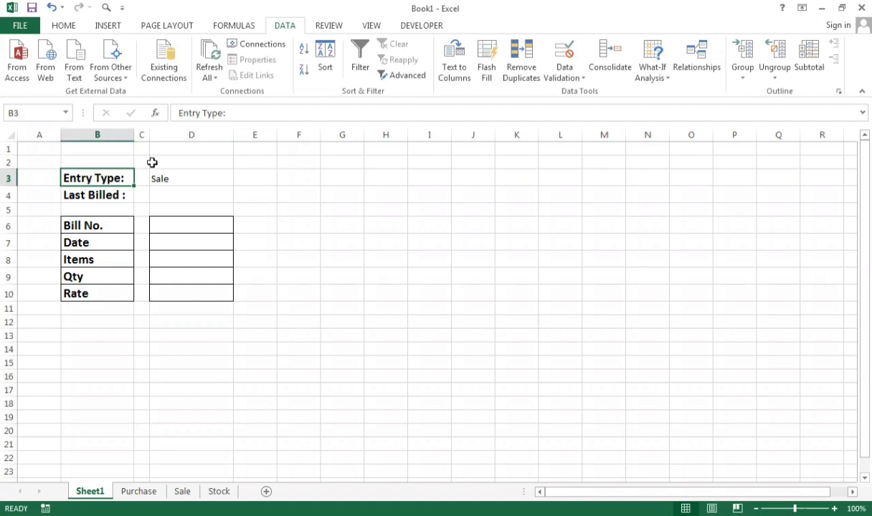
pyautogui.keyDown('ctrl'); pyautogui.click(170, 180); pyautogui.keyUp('ctrl')
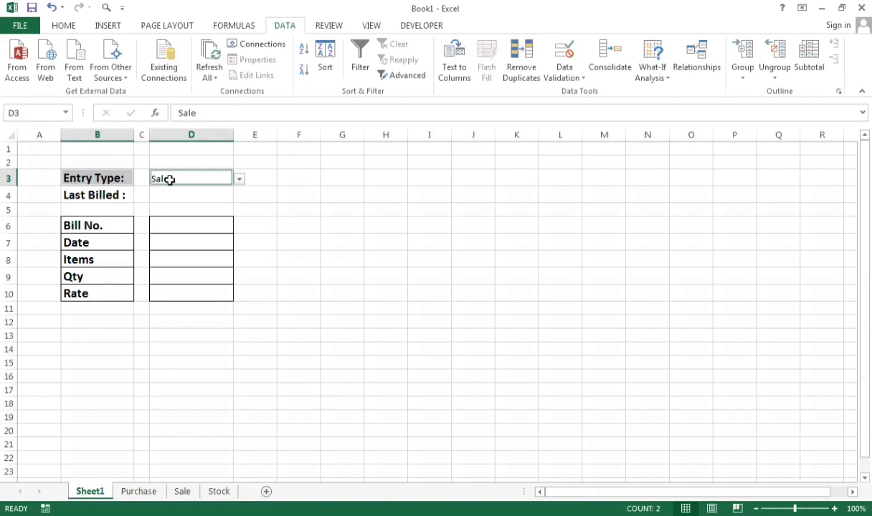
pyautogui.click(71, 30)
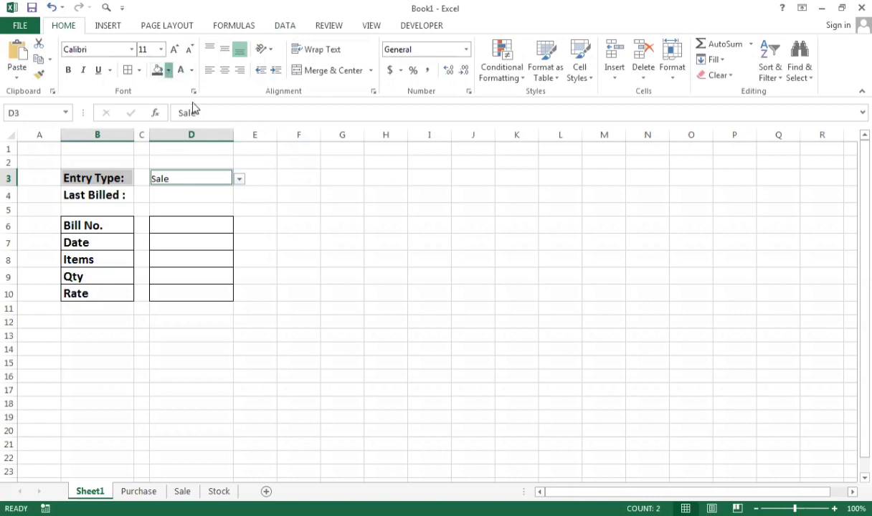
pyautogui.click(169, 69)
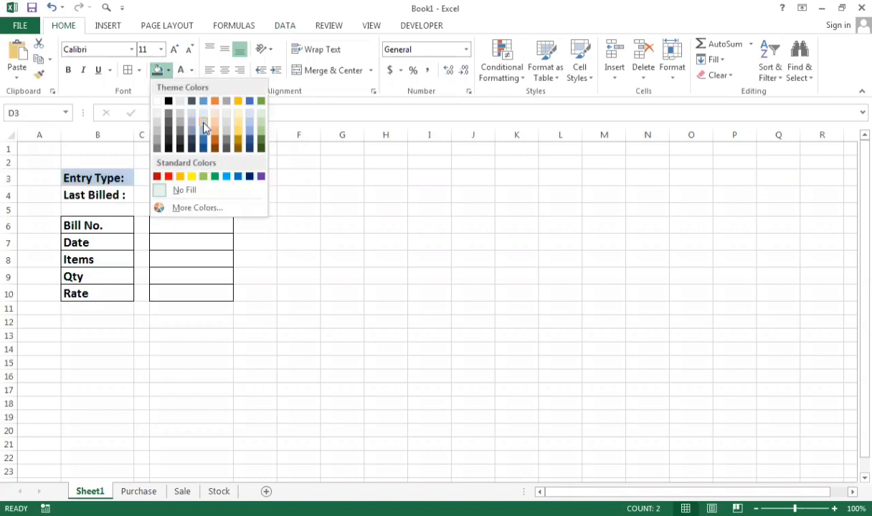
pyautogui.click(263, 131)
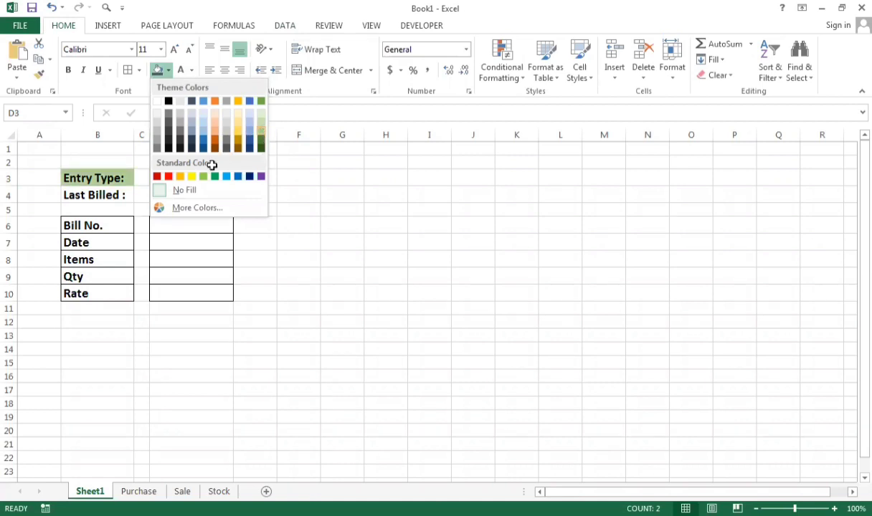
# Fill the Last Billed label in B4 and the adjacent cell D4 with a light gold theme color.
pyautogui.click(116, 196)
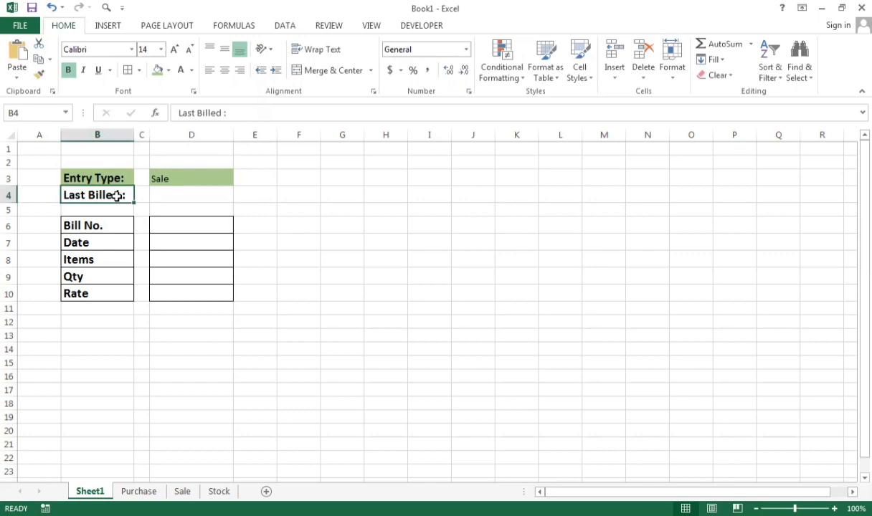
pyautogui.click(187, 199)
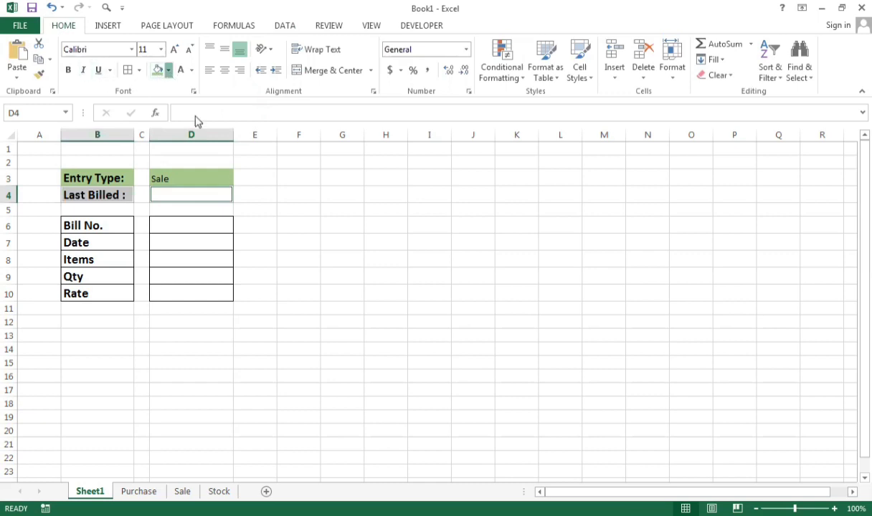
pyautogui.click(168, 69)
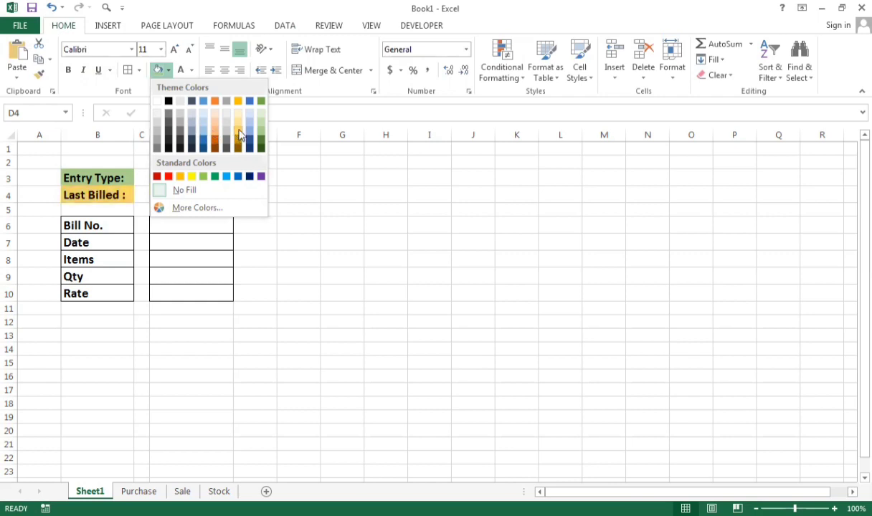
pyautogui.click(239, 136)
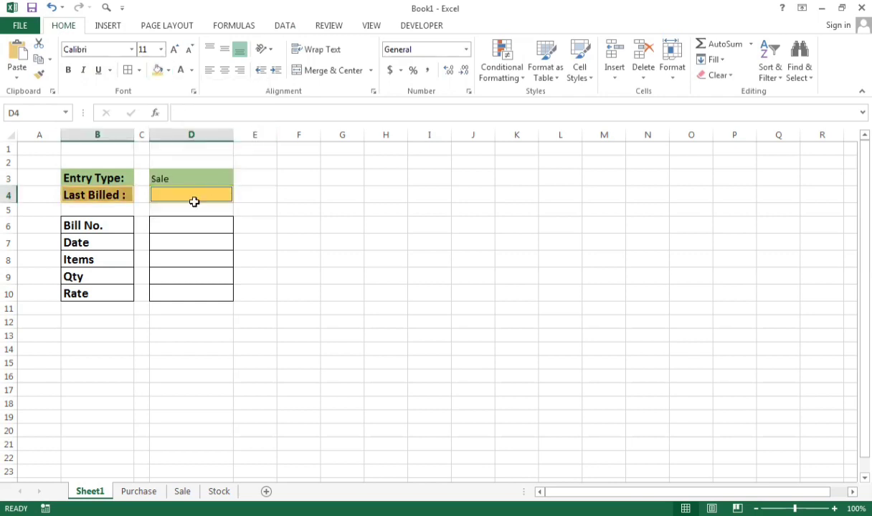
# Fill the narrow spacer cells C3:C4 between the labels and their entry cells with gray.
pyautogui.click(142, 178)
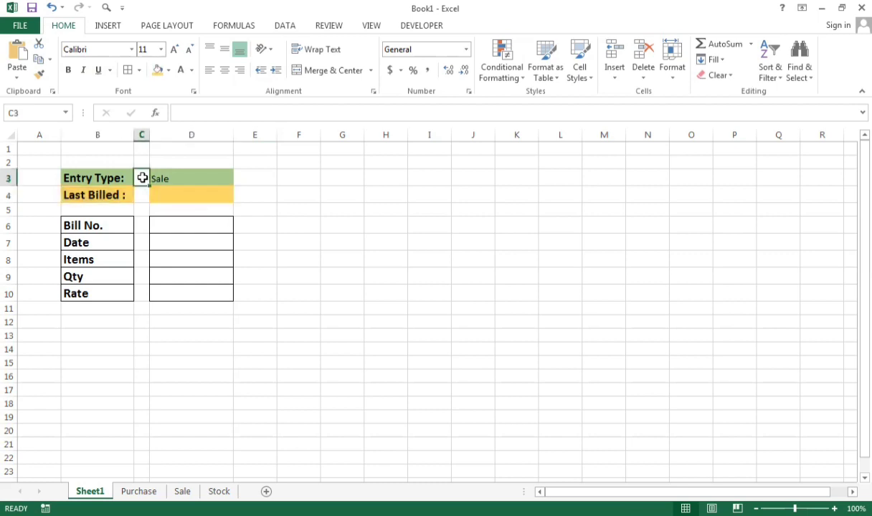
pyautogui.moveTo(140, 180); pyautogui.dragTo(144, 192)
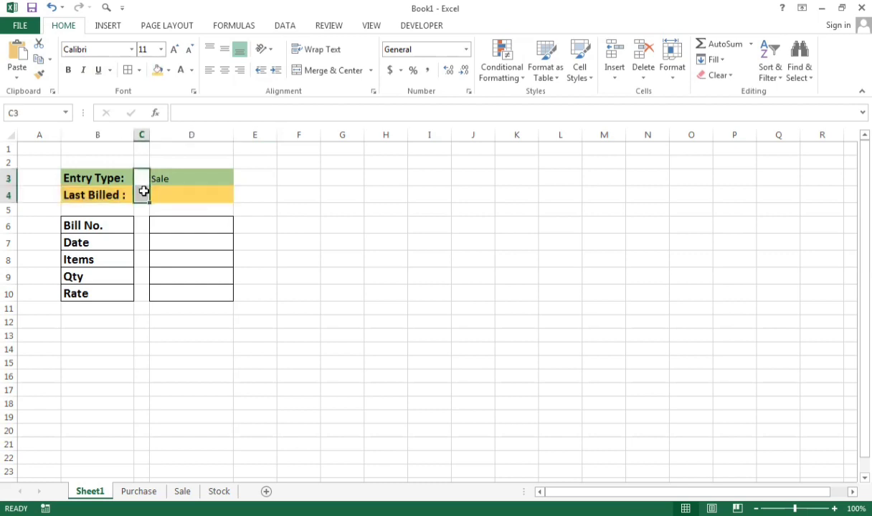
pyautogui.click(170, 70)
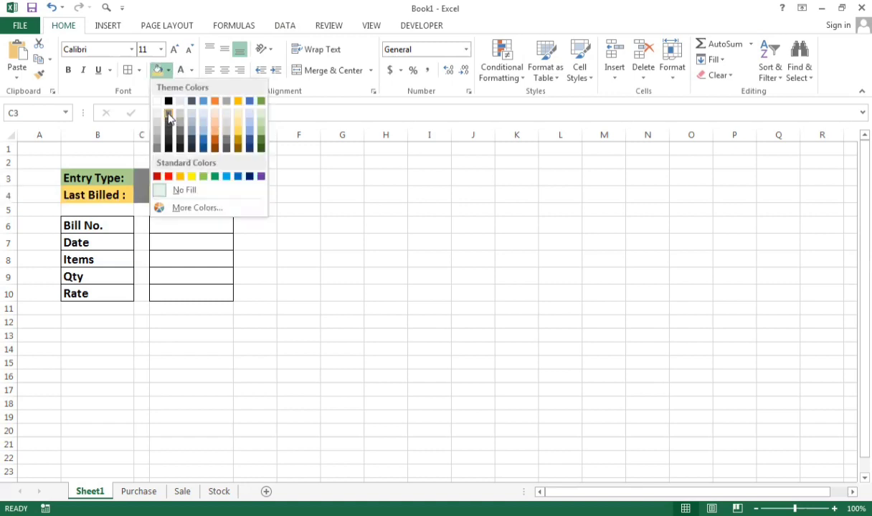
pyautogui.click(169, 117)
pyautogui.click(286, 188)
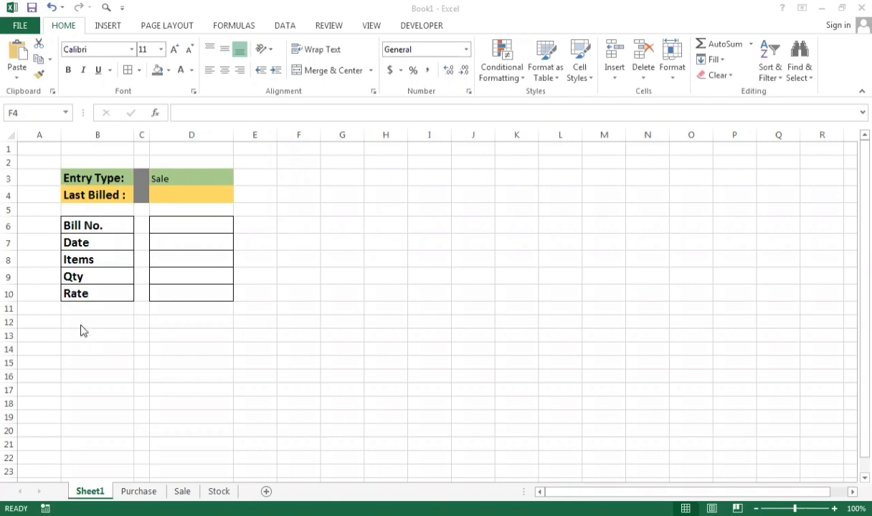
# Draw a rectangle shape beside the form, starting in column G at row 4, and enlarge it to about 1.41" wide and 0.46" high.
pyautogui.click(105, 305)
pyautogui.click(165, 320)
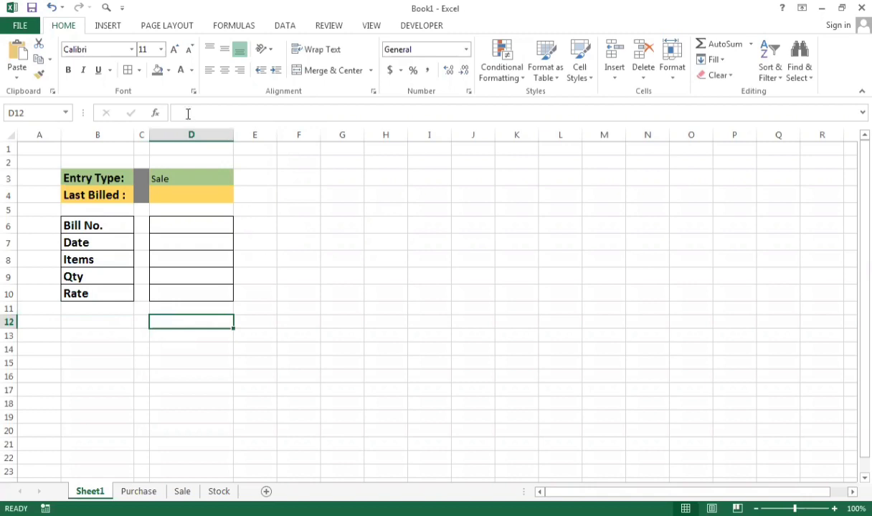
pyautogui.click(109, 26)
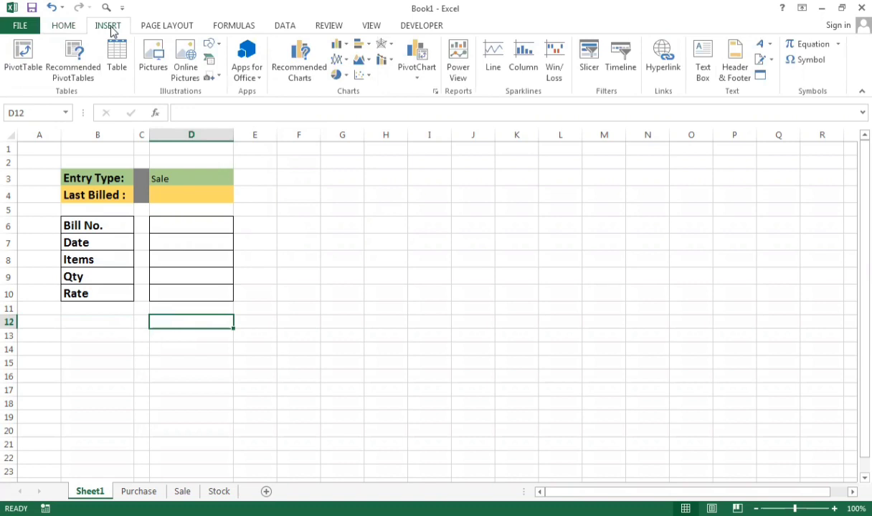
pyautogui.click(211, 45)
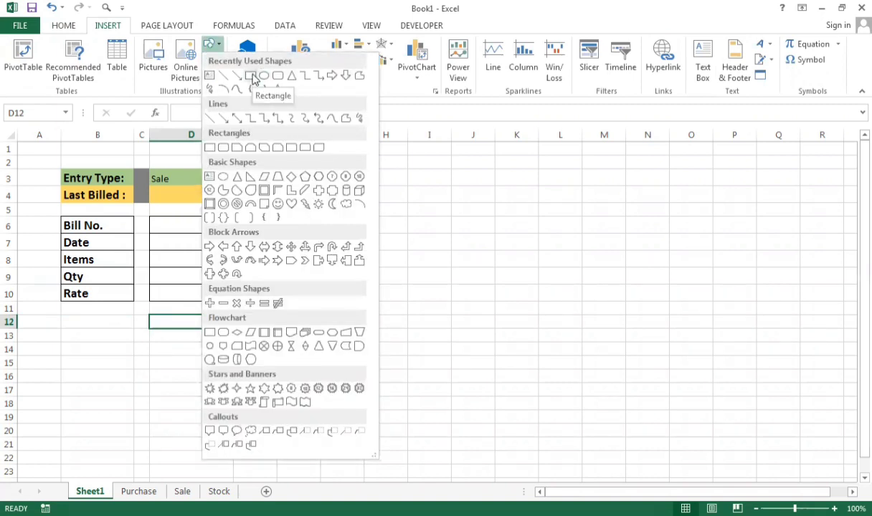
pyautogui.click(250, 76)
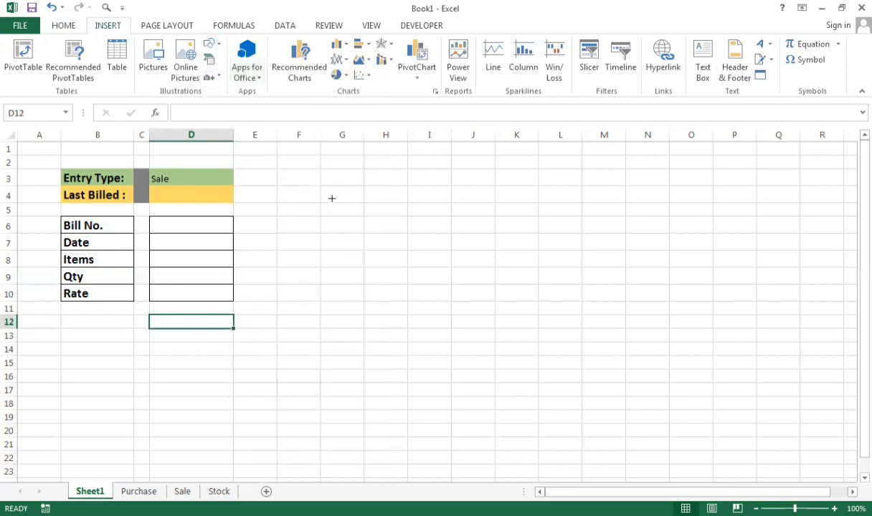
pyautogui.moveTo(331, 191); pyautogui.dragTo(400, 210)
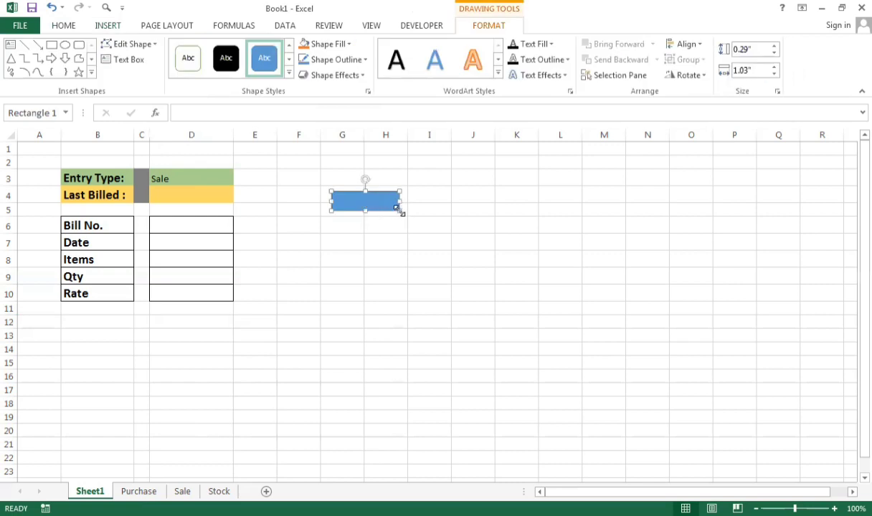
pyautogui.moveTo(399, 208); pyautogui.dragTo(424, 222)
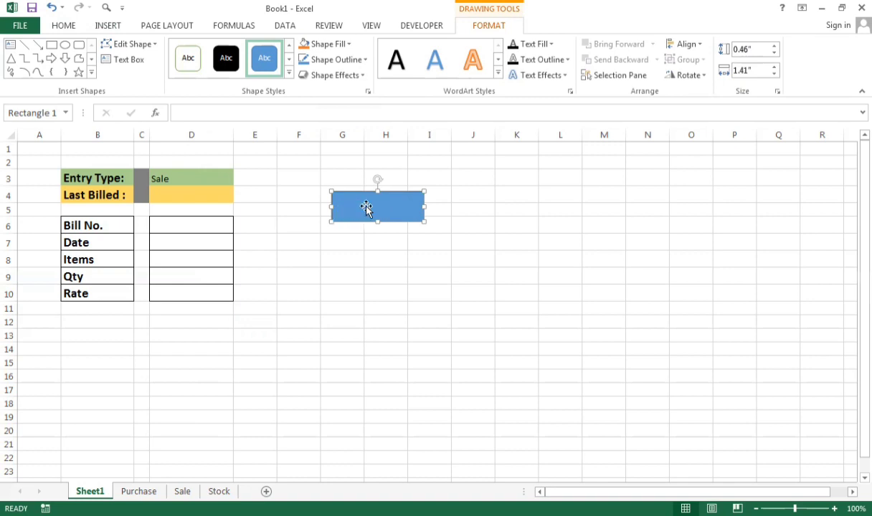
# Label the rectangle "Sale Entry" and move it down beside the Bill No. and Date rows, across columns F to H.
pyautogui.write('g')
pyautogui.press('BackSpace')
pyautogui.write('Sale Entry')
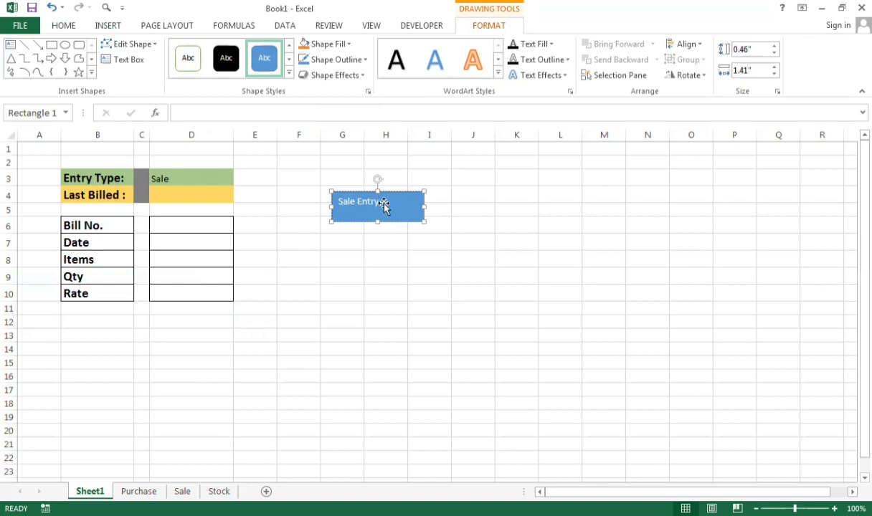
pyautogui.moveTo(383, 204); pyautogui.dragTo(363, 236)
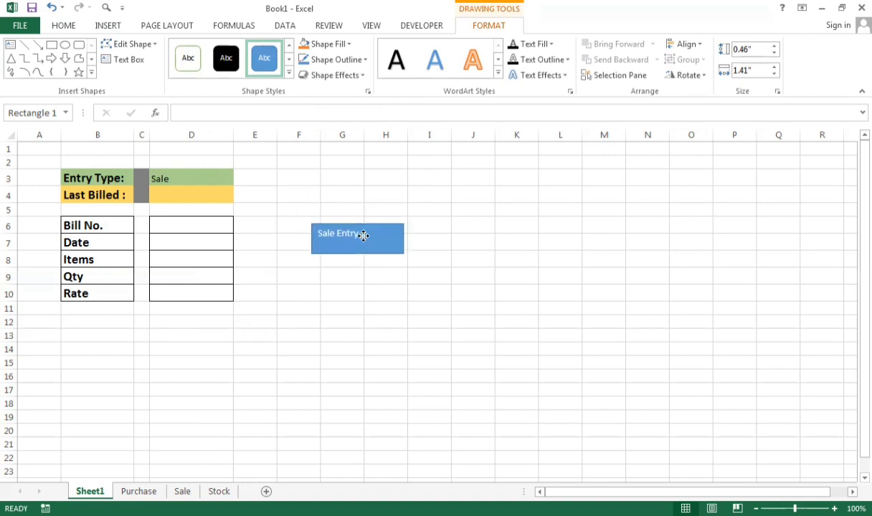
# Format the rectangle's Sale Entry text as bold, 14 pt and horizontally centered.
pyautogui.doubleClick(351, 235)
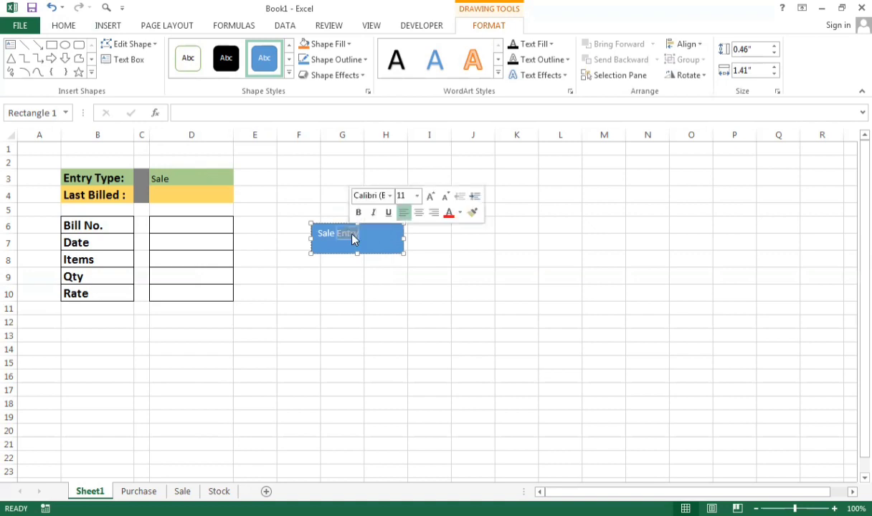
pyautogui.moveTo(352, 239); pyautogui.dragTo(319, 240)
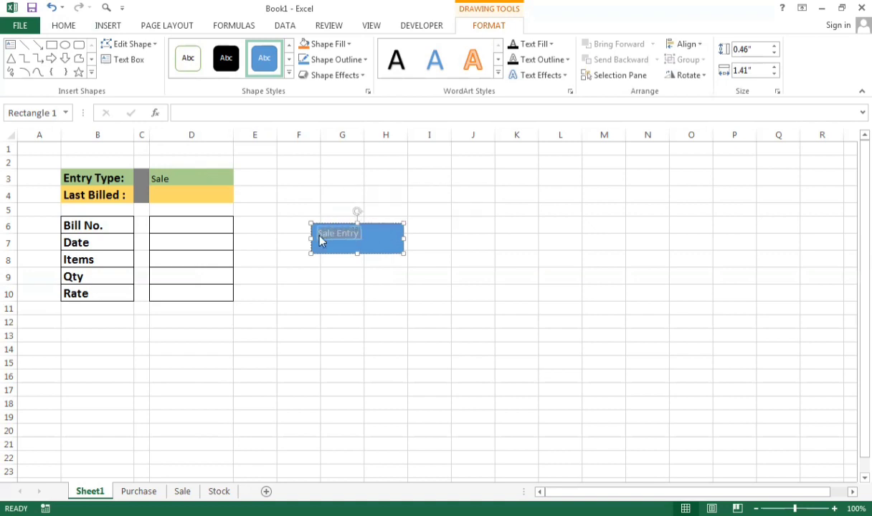
pyautogui.click(329, 215)
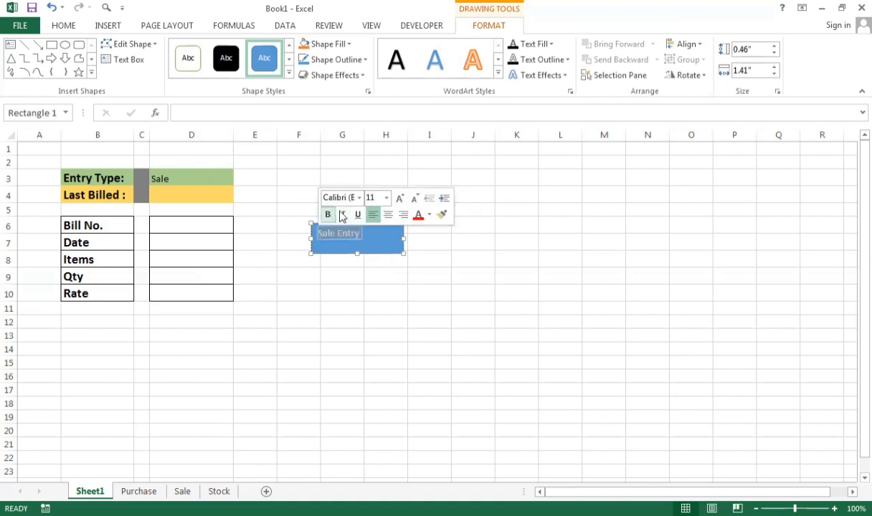
pyautogui.click(399, 202)
pyautogui.click(399, 202)
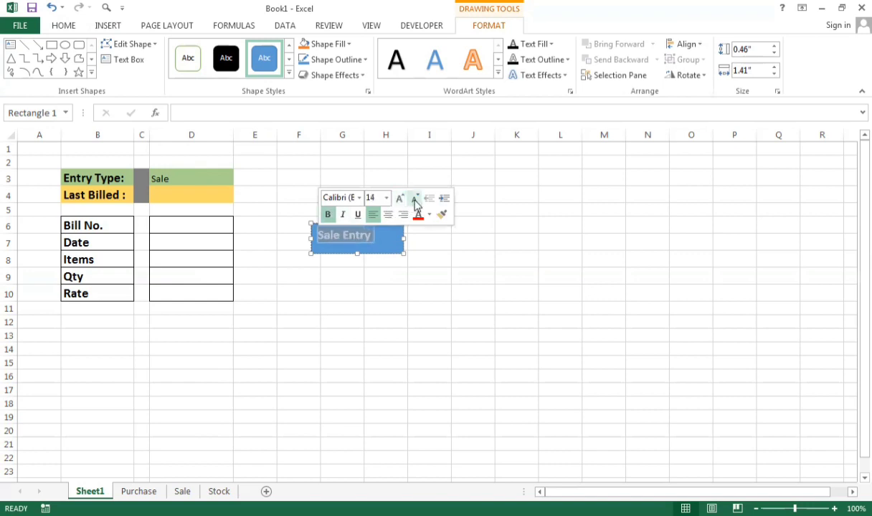
pyautogui.click(388, 216)
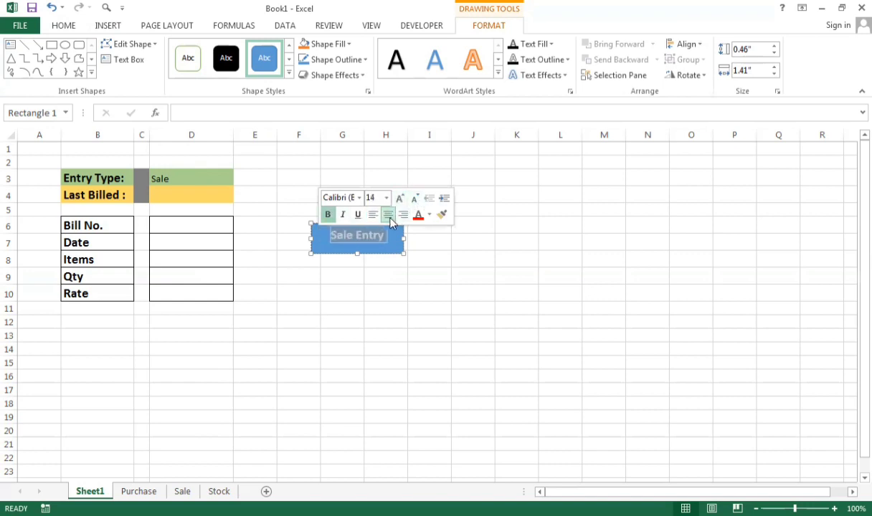
pyautogui.click(362, 280)
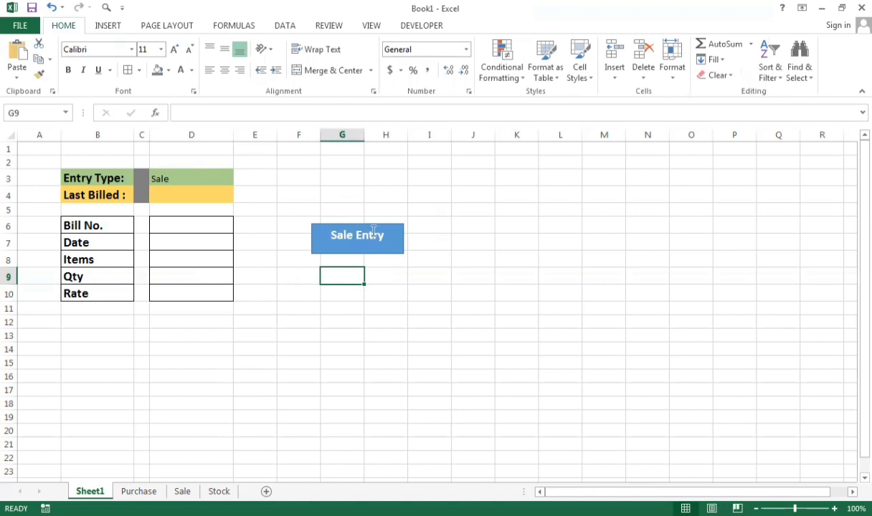
# Change the font color of the rectangle's Sale Entry text to black.
pyautogui.click(373, 233)
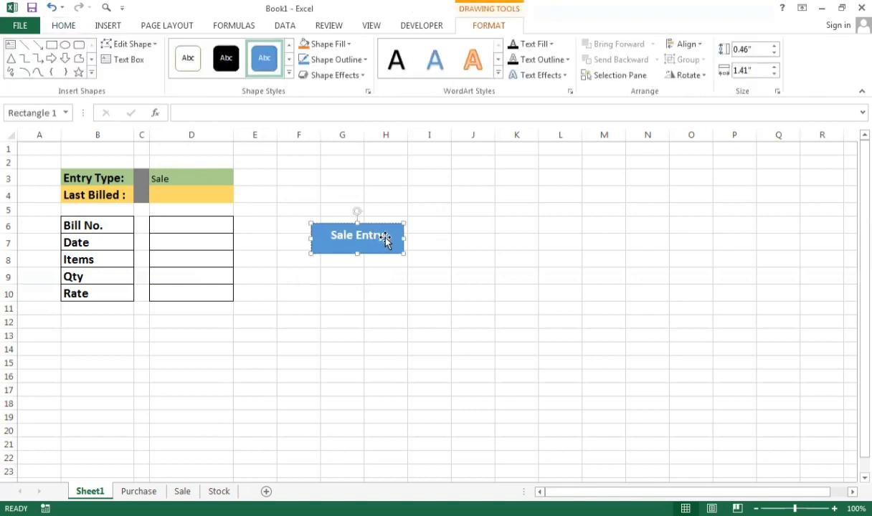
pyautogui.doubleClick(380, 236)
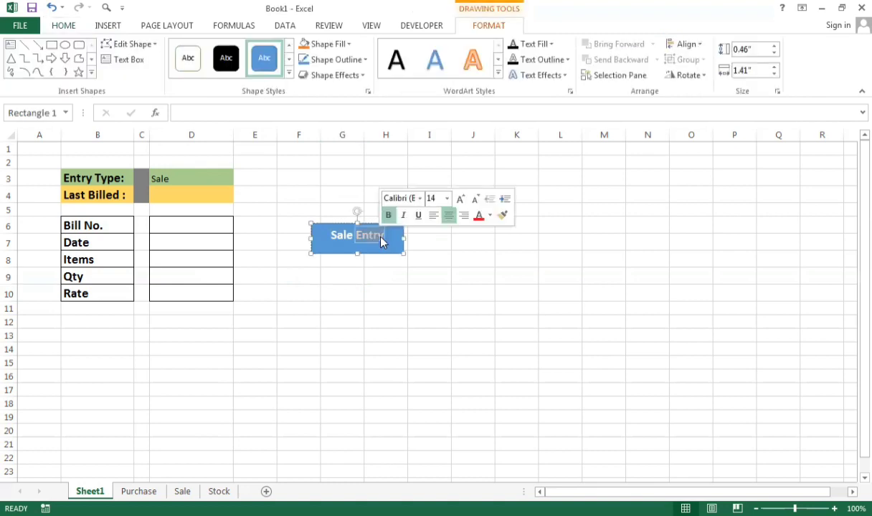
pyautogui.click(366, 233)
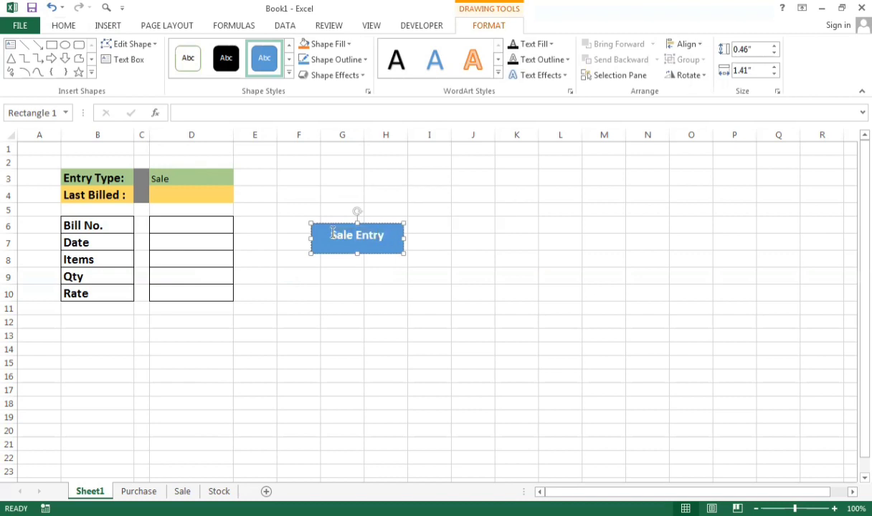
pyautogui.moveTo(333, 233); pyautogui.dragTo(380, 237)
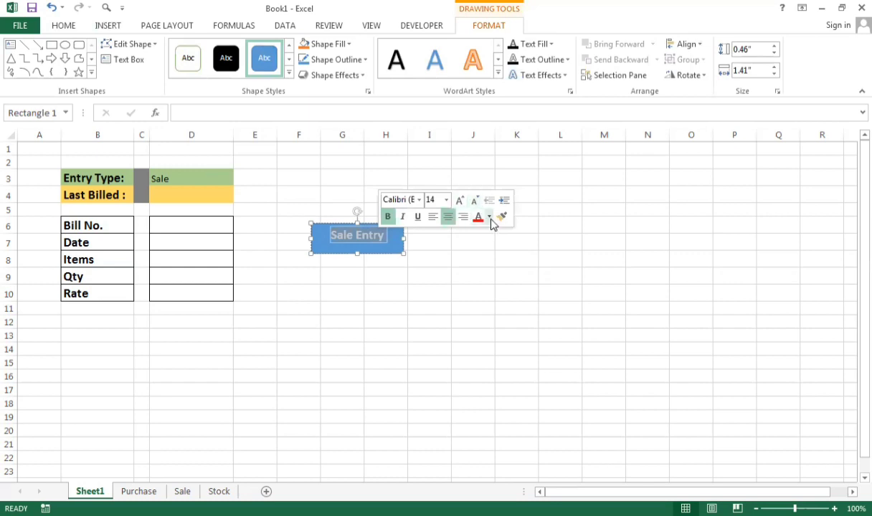
pyautogui.click(490, 217)
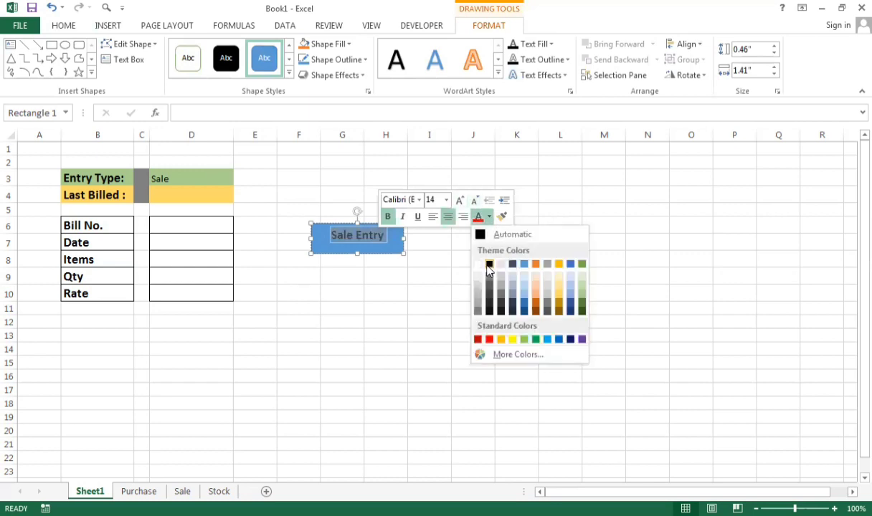
pyautogui.click(487, 266)
pyautogui.click(366, 275)
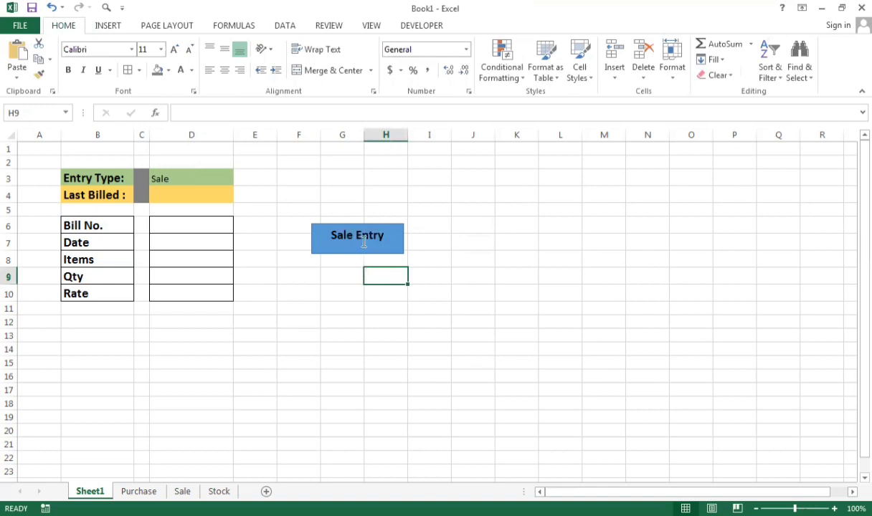
# Duplicate the Sale Entry rectangle and place the copy beside the original, across columns I to K.
pyautogui.press('Left')
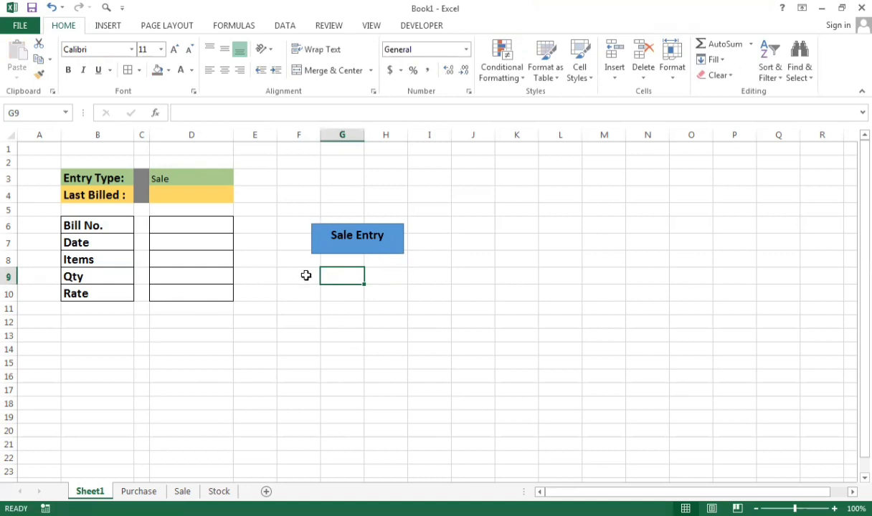
pyautogui.click(356, 246)
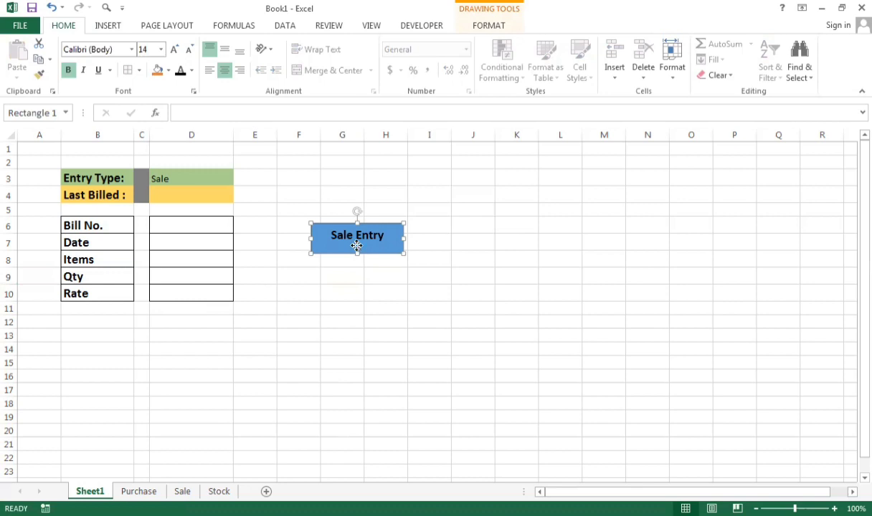
pyautogui.rightClick(356, 246)
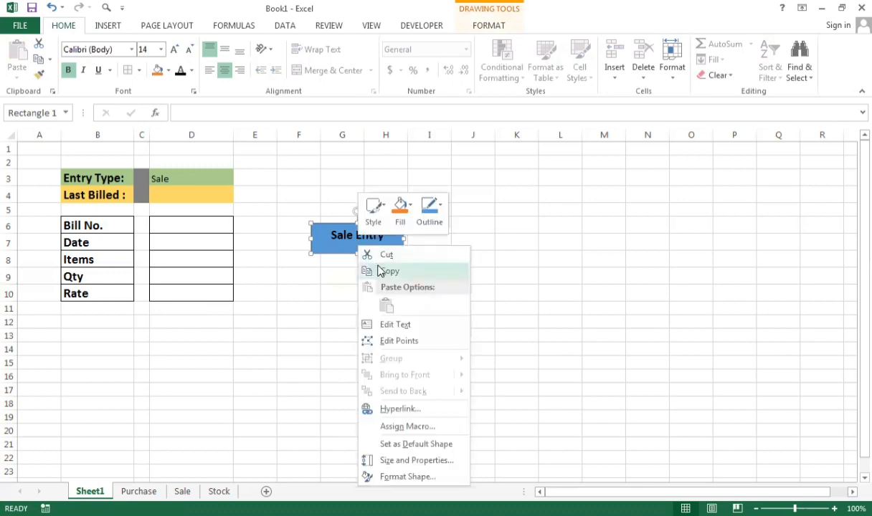
pyautogui.click(381, 271)
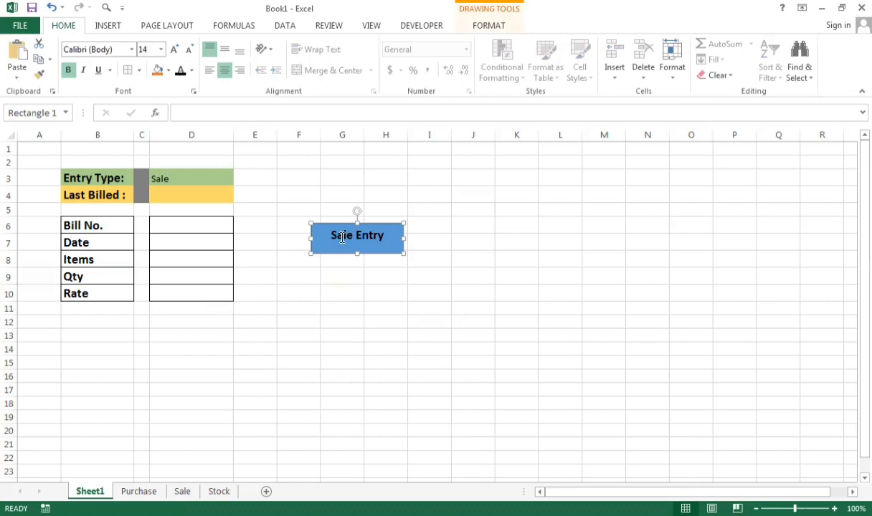
pyautogui.hotkey('ctrl', 'v')
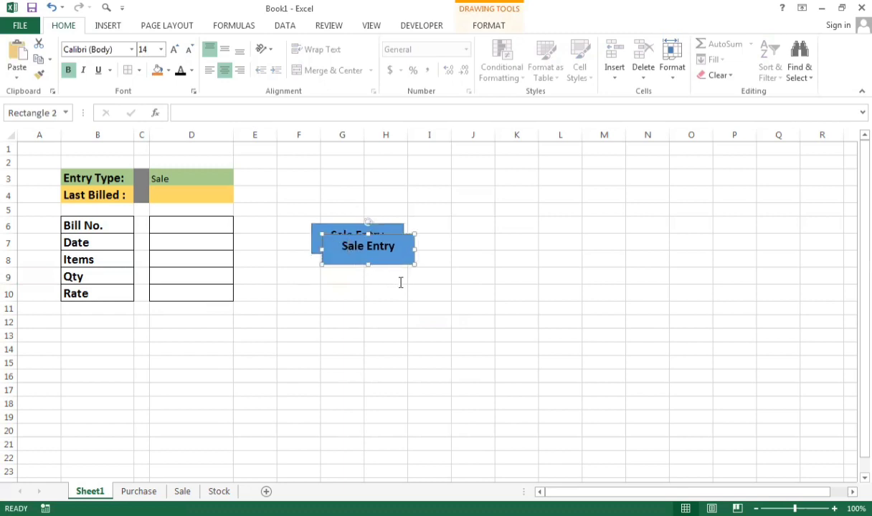
pyautogui.click(357, 323)
pyautogui.moveTo(388, 249)
pyautogui.mouseDown()
pyautogui.moveTo(466, 277)
pyautogui.moveTo(484, 244)
pyautogui.mouseUp()
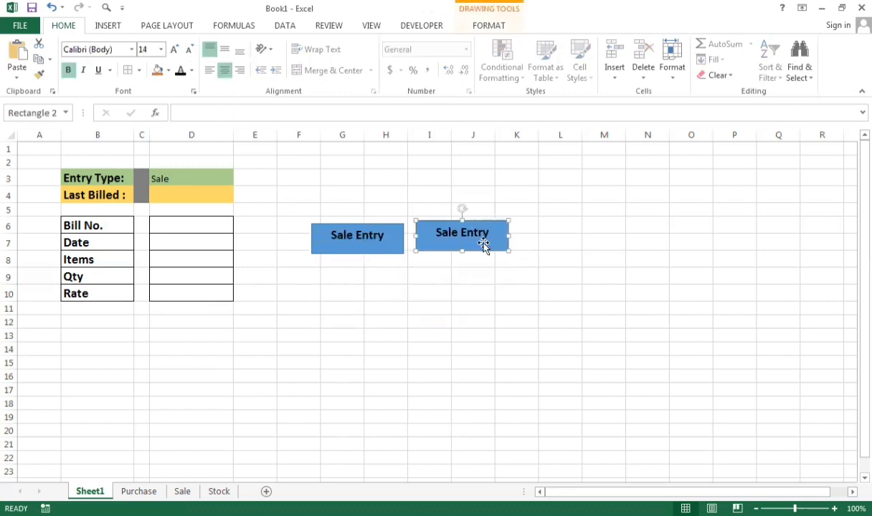
# Change the copied rectangle's label to "Purchase Entry".
pyautogui.doubleClick(463, 236)
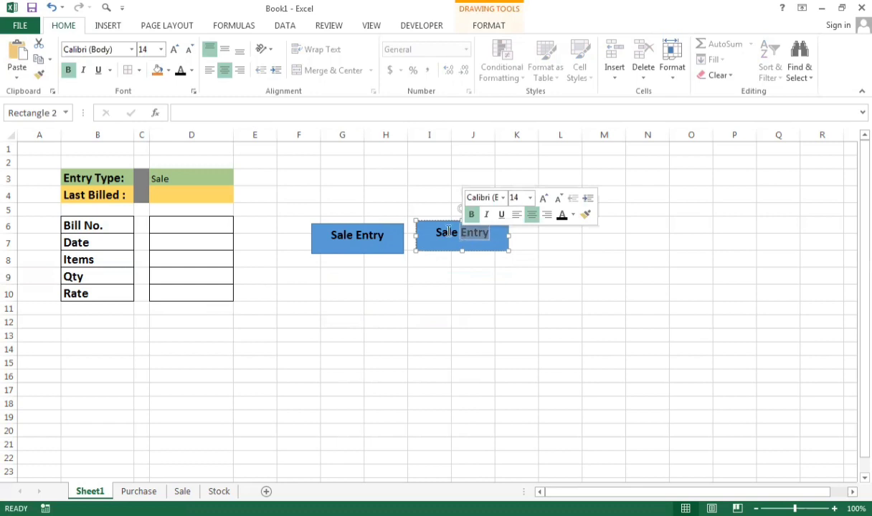
pyautogui.click(448, 232)
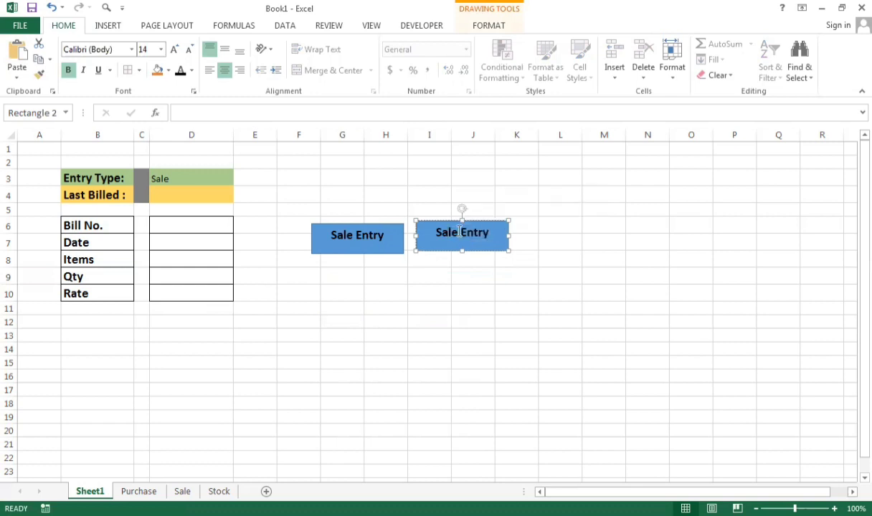
pyautogui.press('BackSpace')
pyautogui.press('BackSpace')
pyautogui.press('BackSpace')
pyautogui.press('BackSpace')
pyautogui.press('BackSpace')
pyautogui.write('Purchase')
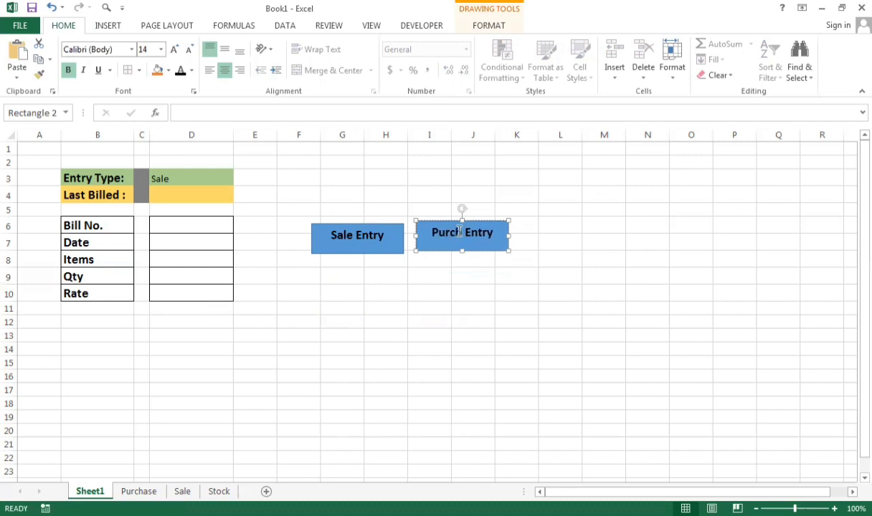
pyautogui.press('Return')
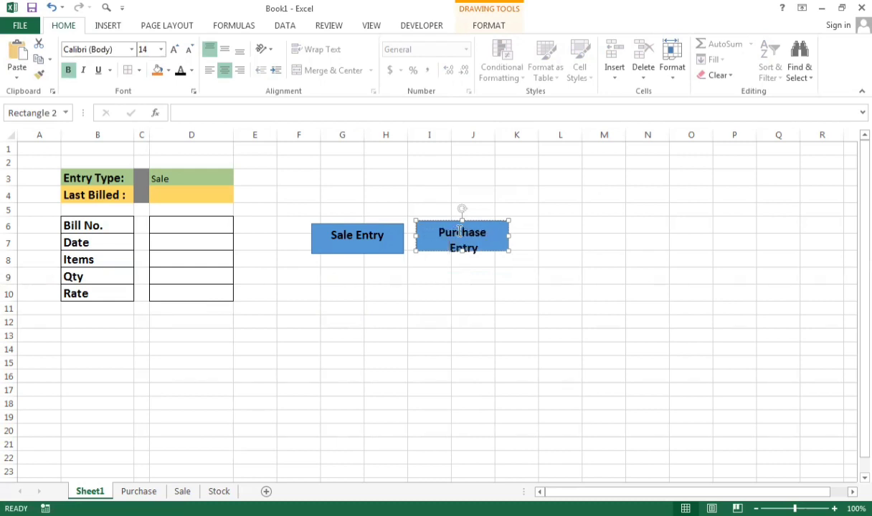
pyautogui.press('BackSpace')
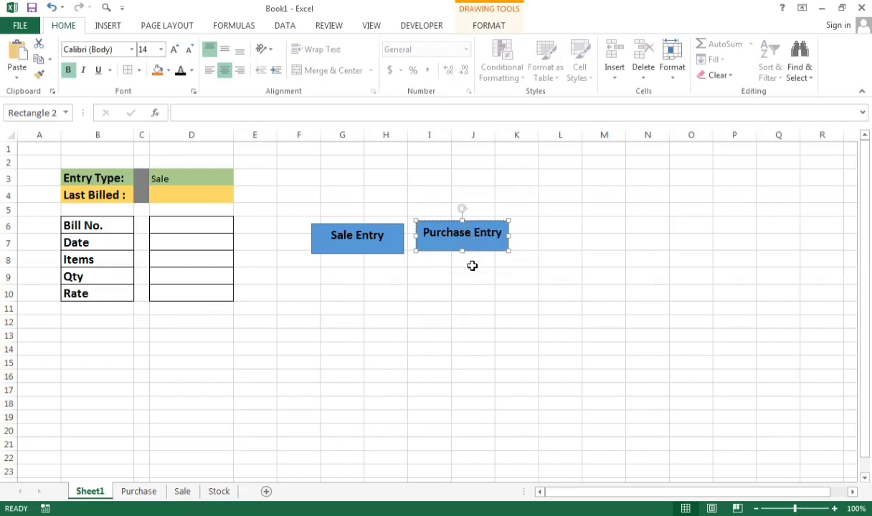
pyautogui.click(471, 263)
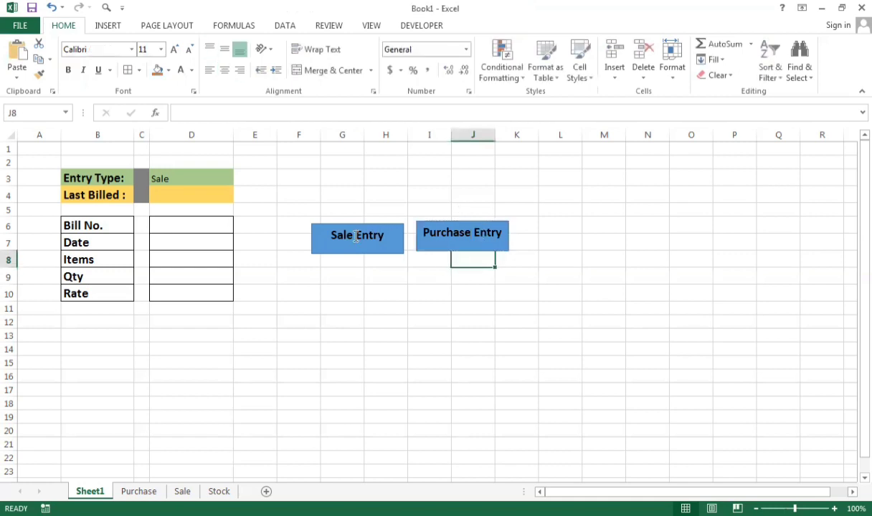
# Move the Sale Entry rectangle below the Rate label and shrink it to column B's width across rows 12 and 13.
pyautogui.moveTo(356, 236); pyautogui.dragTo(313, 266)
pyautogui.click(341, 278)
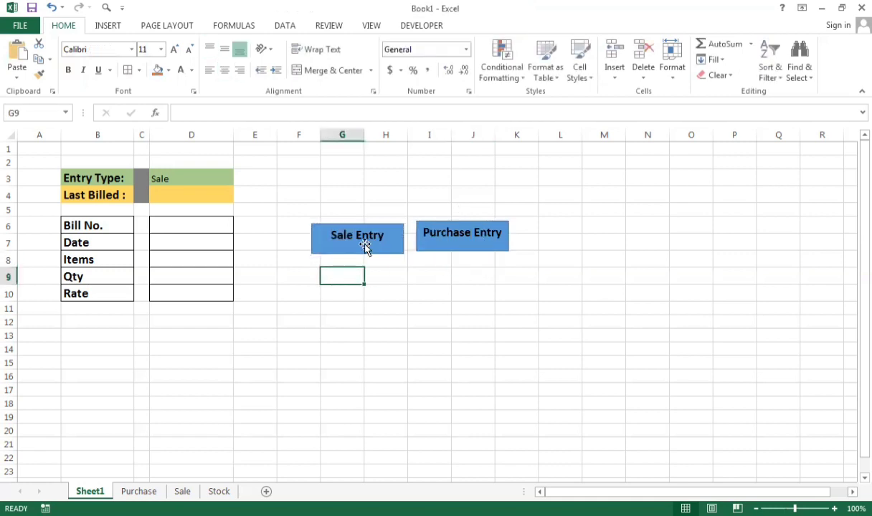
pyautogui.moveTo(365, 245)
pyautogui.mouseDown()
pyautogui.moveTo(179, 322)
pyautogui.moveTo(108, 331)
pyautogui.moveTo(132, 327)
pyautogui.mouseUp()
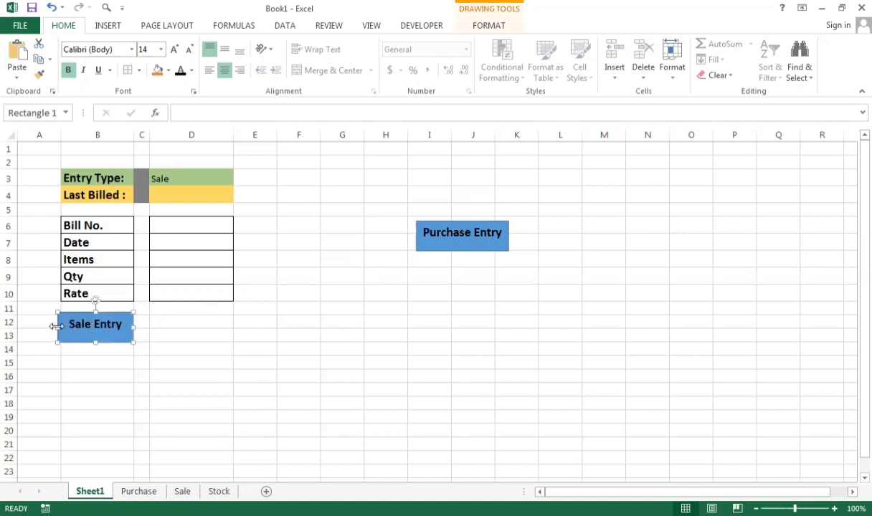
pyautogui.moveTo(57, 327); pyautogui.dragTo(98, 319)
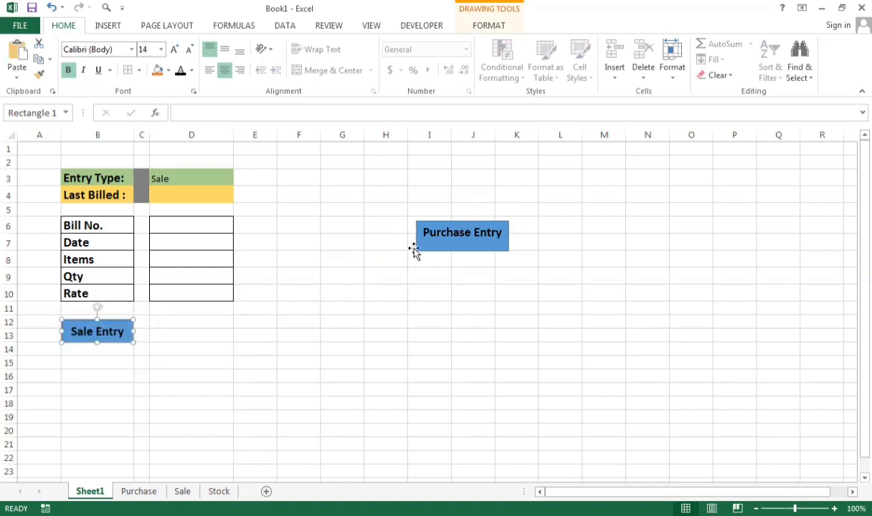
pyautogui.click(399, 307)
# Move the Purchase Entry rectangle below the form's input cells and narrow it to column D's width.
pyautogui.doubleClick(446, 232)
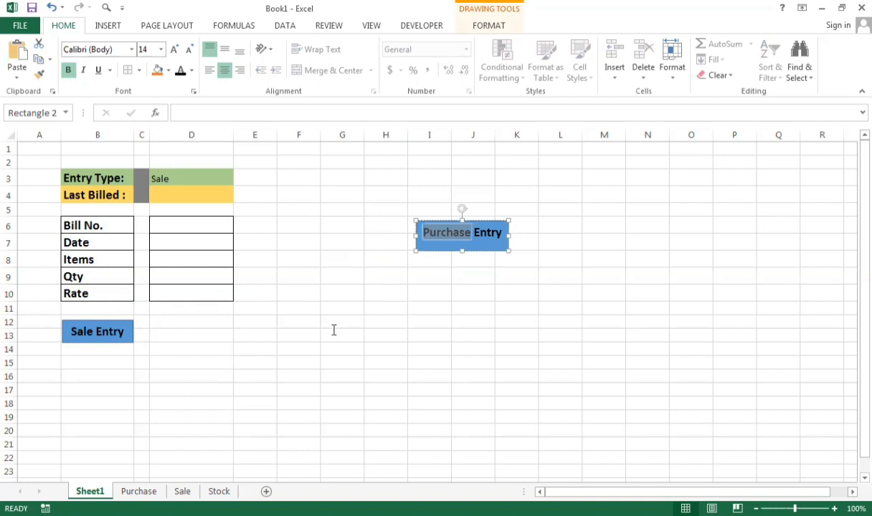
pyautogui.click(456, 309)
pyautogui.click(384, 377)
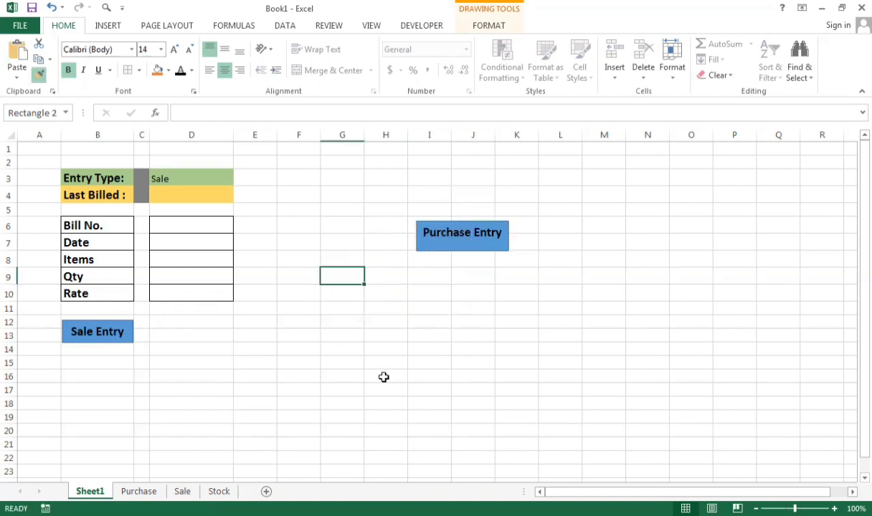
pyautogui.click(461, 242)
pyautogui.moveTo(461, 241)
pyautogui.mouseDown()
pyautogui.moveTo(195, 334)
pyautogui.moveTo(196, 342)
pyautogui.mouseUp()
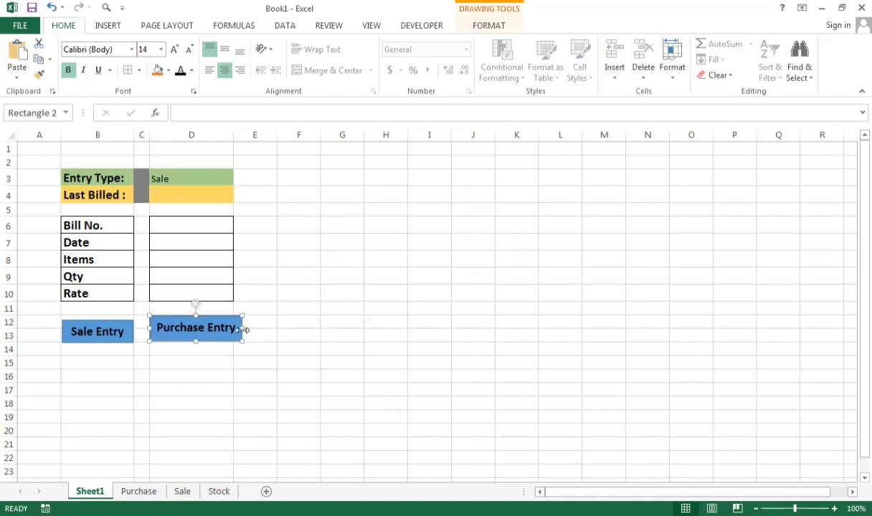
pyautogui.moveTo(244, 329); pyautogui.dragTo(233, 328)
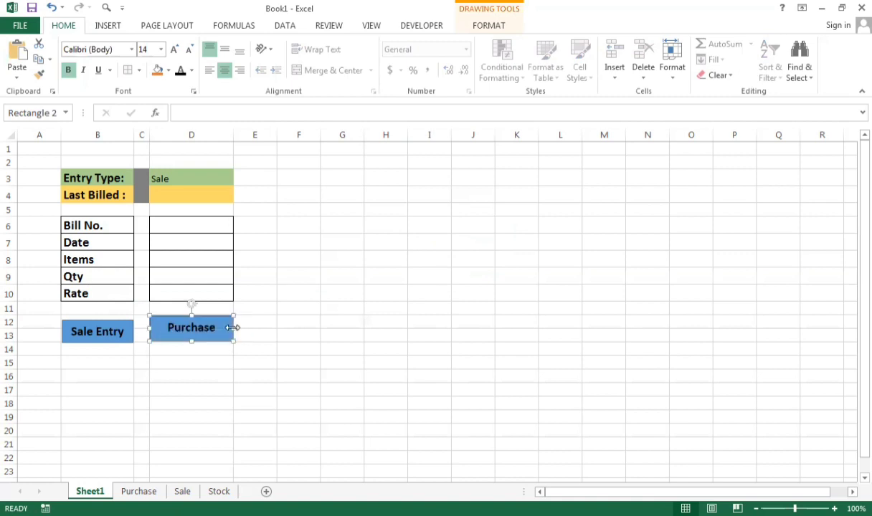
# Extend the Purchase Entry rectangle down to the bottom of row 14 so its label fits on two lines.
pyautogui.click(220, 331)
pyautogui.press('Delete')
pyautogui.press('Delete')
pyautogui.press('Delete')
pyautogui.press('Delete')
pyautogui.press('Delete')
pyautogui.press('Delete')
pyautogui.moveTo(192, 342); pyautogui.dragTo(193, 348)
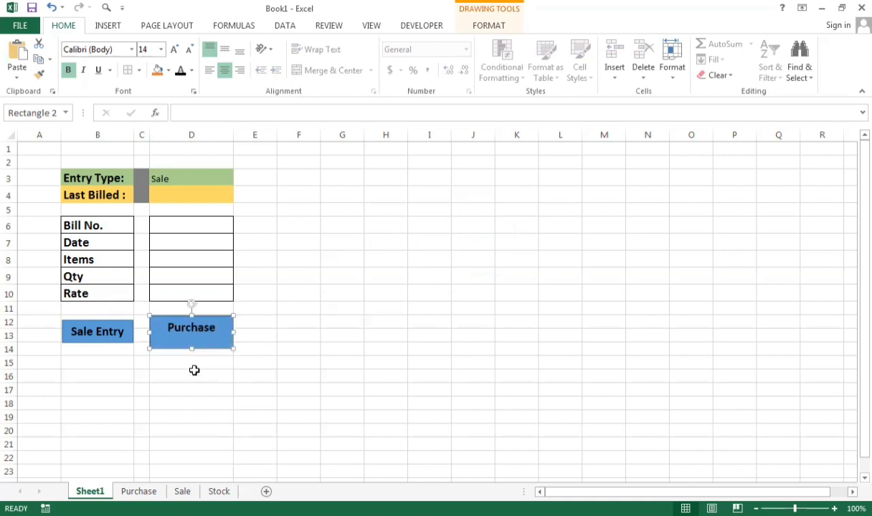
pyautogui.click(177, 328)
pyautogui.doubleClick(170, 328)
pyautogui.click(169, 327)
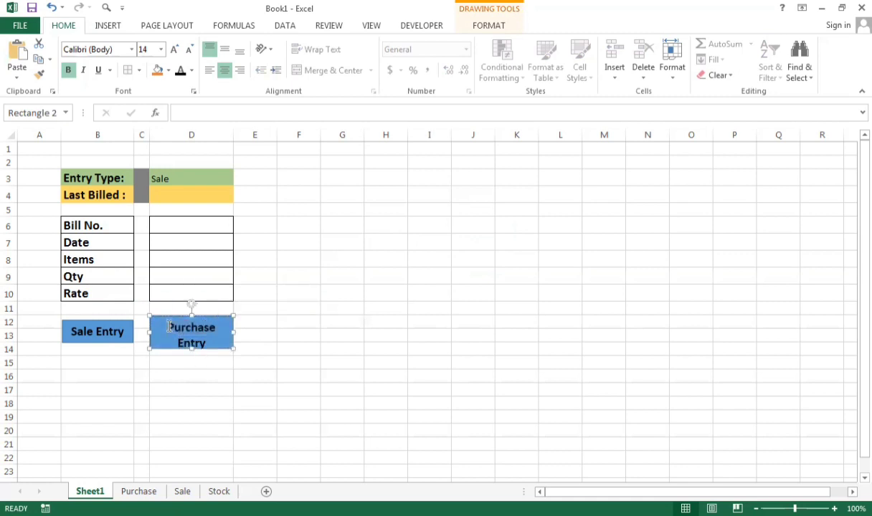
pyautogui.click(232, 395)
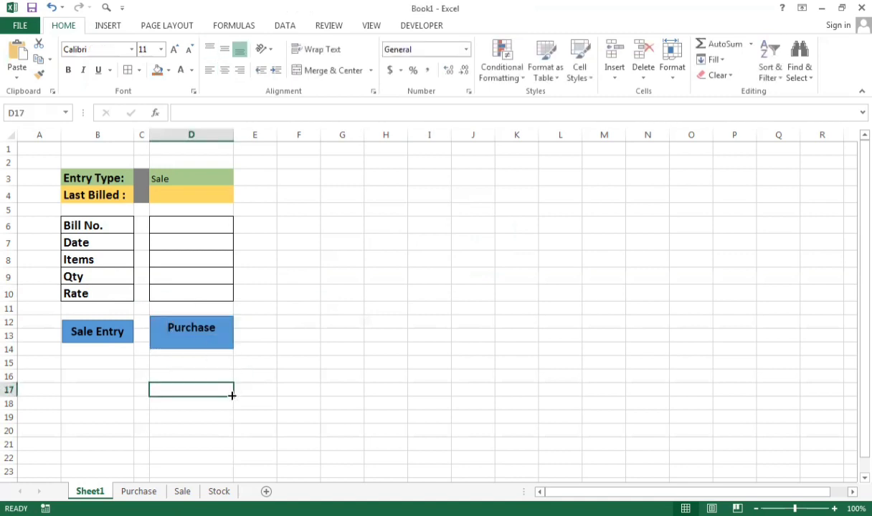
pyautogui.click(194, 327)
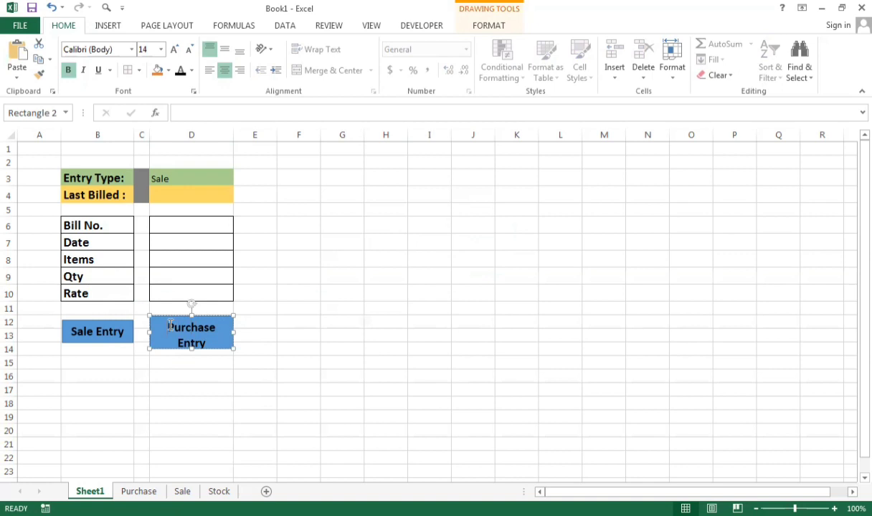
pyautogui.press('Escape')
pyautogui.moveTo(187, 360)
pyautogui.mouseDown()
pyautogui.moveTo(185, 368)
pyautogui.moveTo(188, 357)
pyautogui.mouseUp()
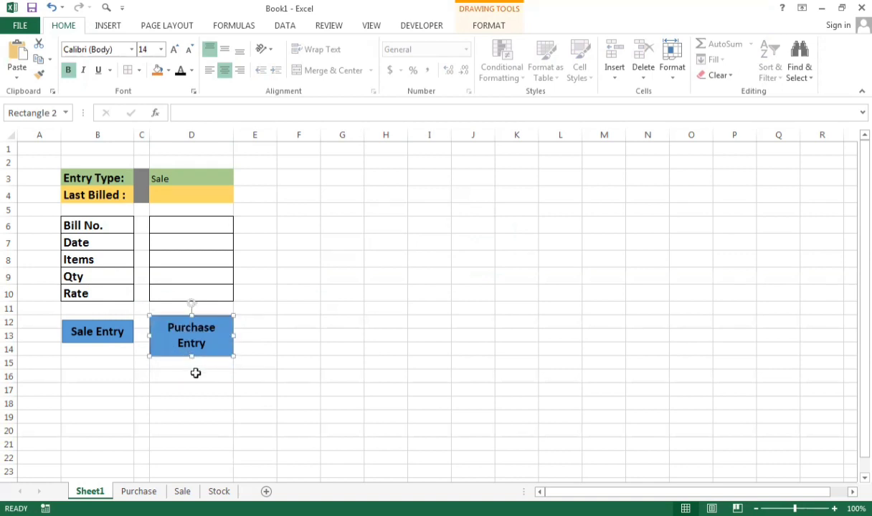
pyautogui.click(195, 373)
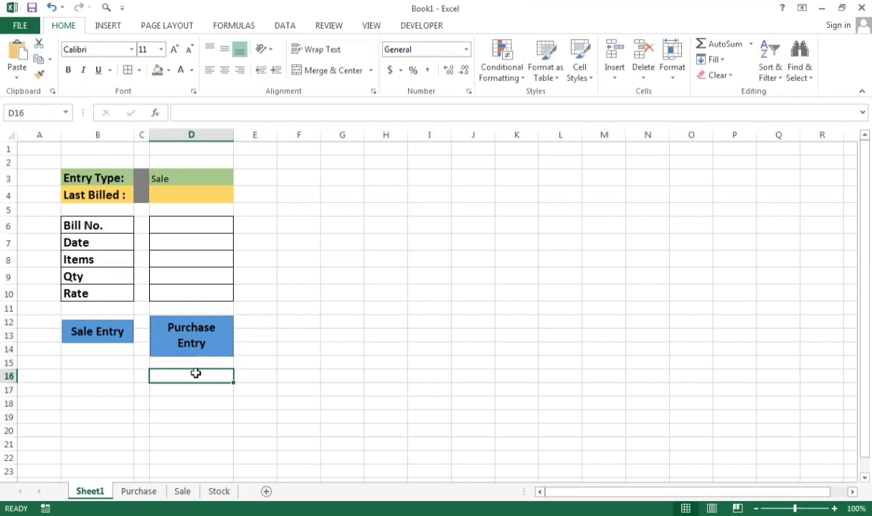
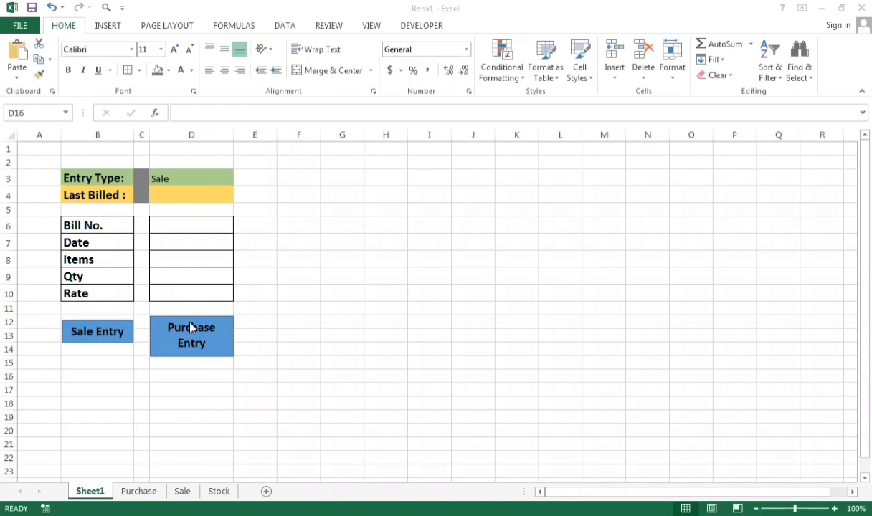
# Fill the form on Sheet1 with Bill No. 1 in D6 and the date 1/1/2021 in D7.
pyautogui.click(139, 492)
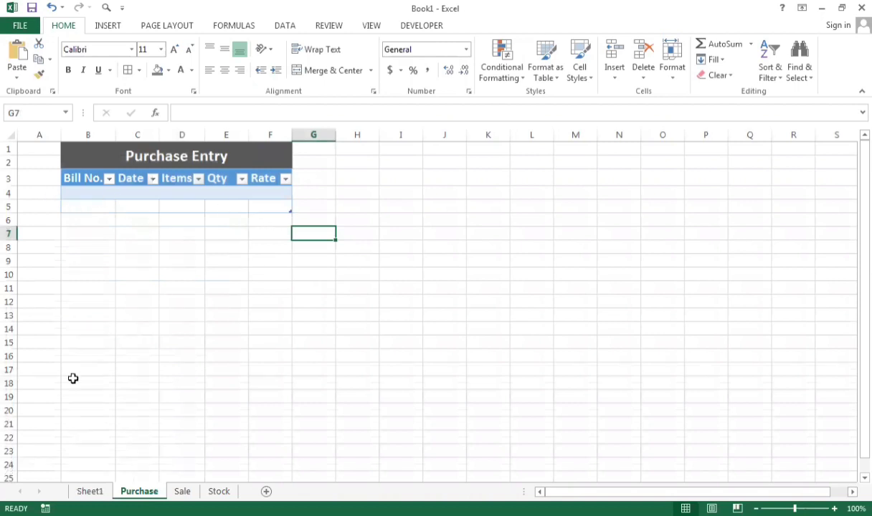
pyautogui.click(90, 492)
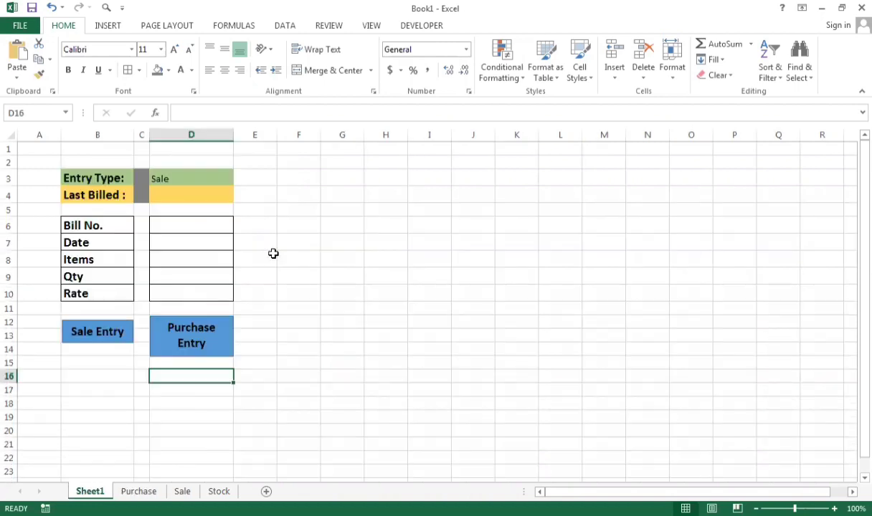
pyautogui.doubleClick(195, 226)
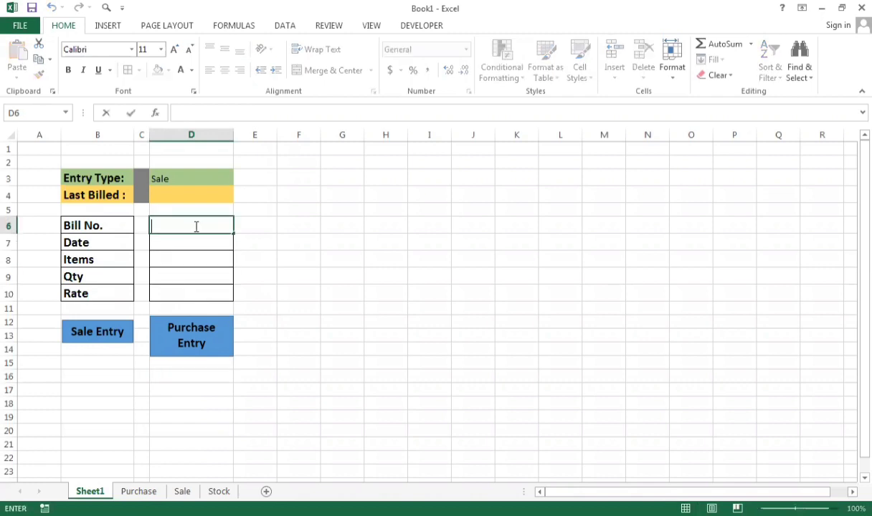
pyautogui.write('1')
pyautogui.click(184, 244)
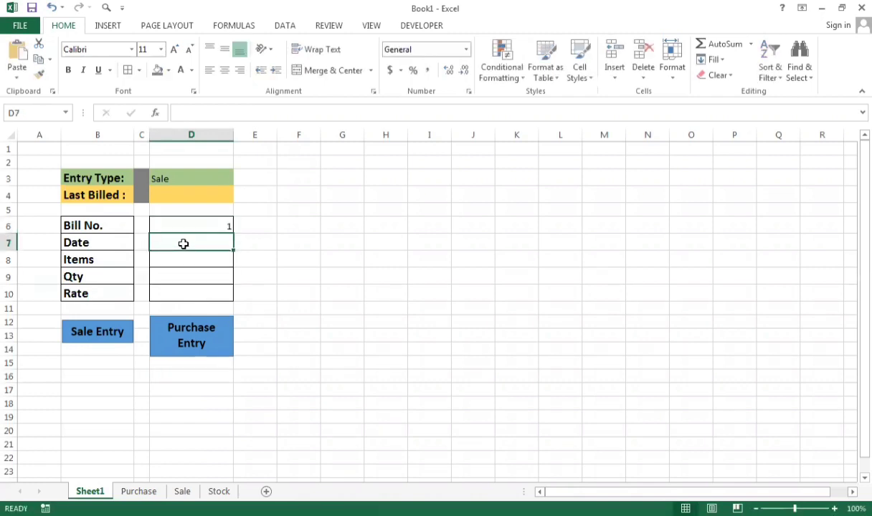
pyautogui.write('1/')
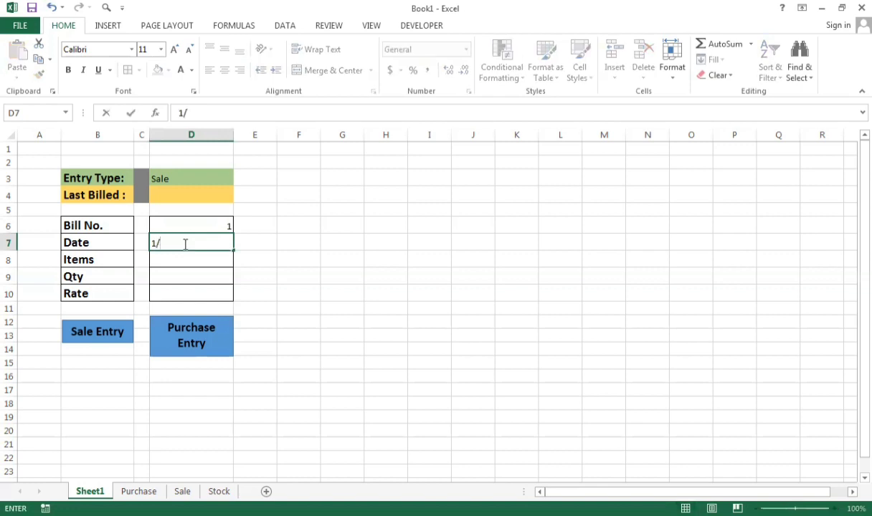
pyautogui.write('1/20')
pyautogui.write('21\\')
pyautogui.press('BackSpace')
pyautogui.press('Return')
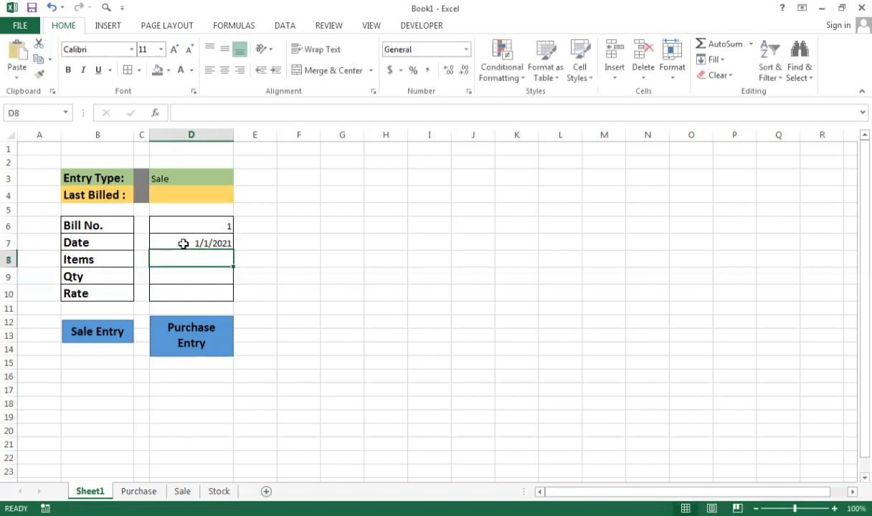
# Complete the form on Sheet1 with Mouse as the item in D8, quantity 5 in D9 and rate 800 in D10.
pyautogui.doubleClick(213, 243)
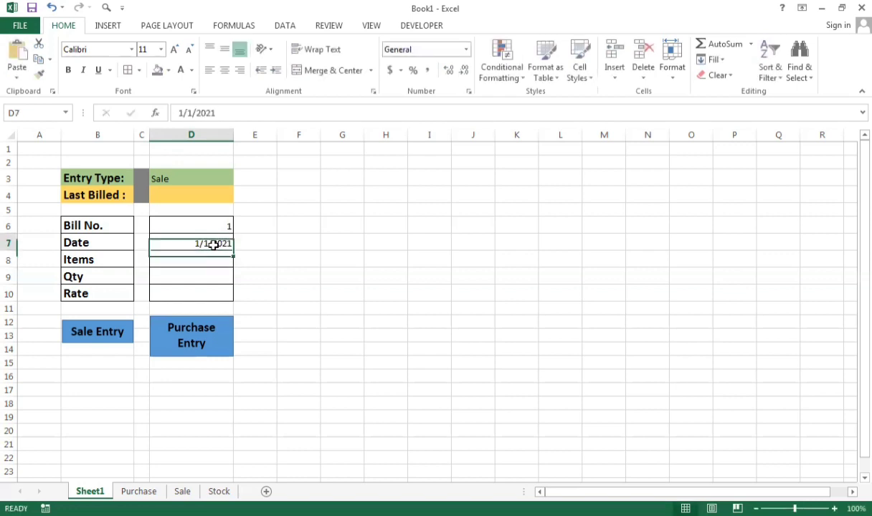
pyautogui.click(219, 257)
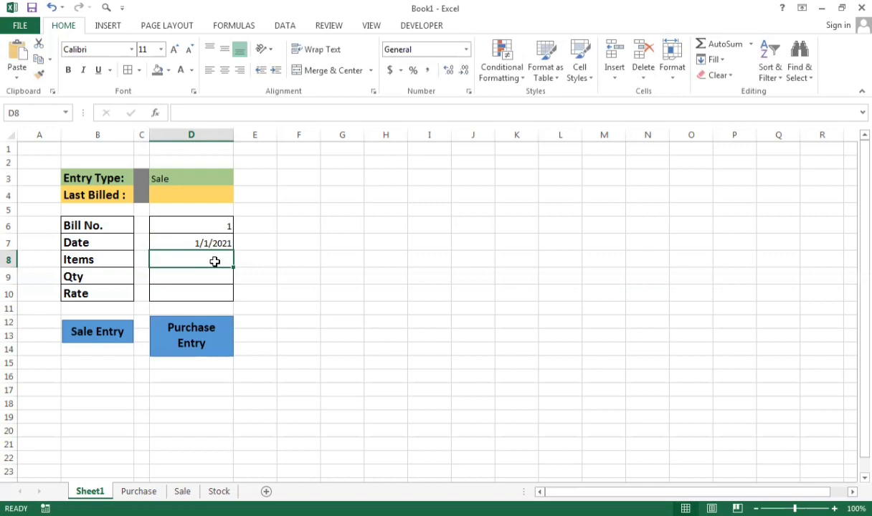
pyautogui.write('Mouse')
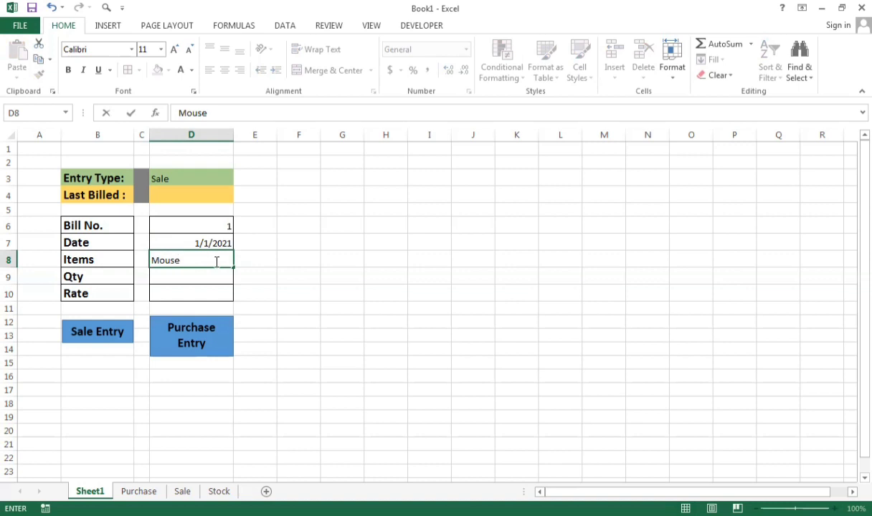
pyautogui.click(212, 282)
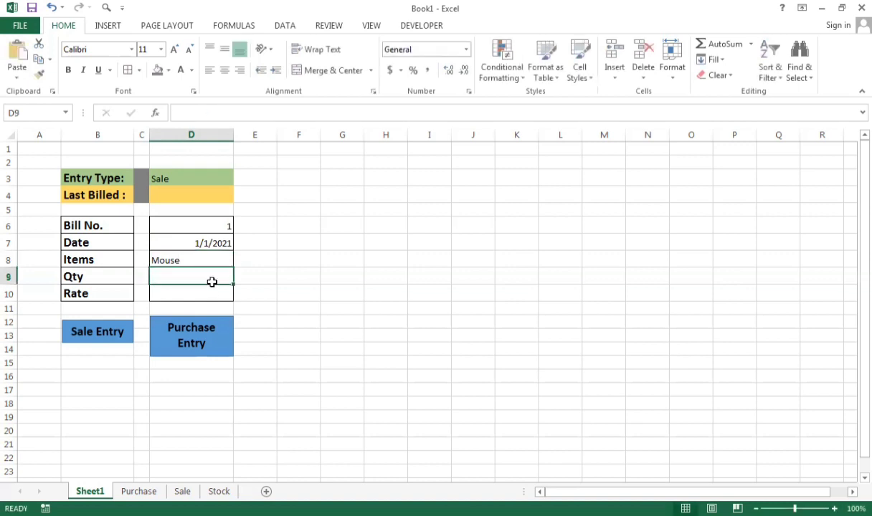
pyautogui.write('5')
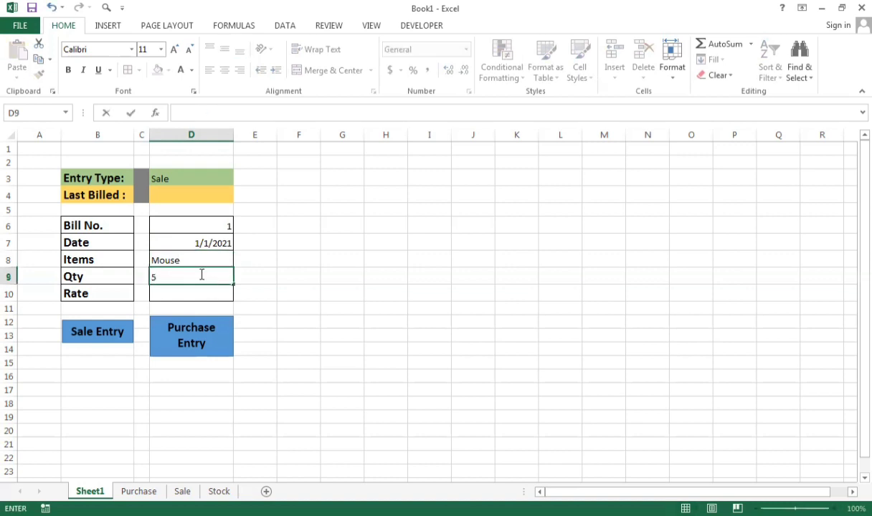
pyautogui.click(186, 290)
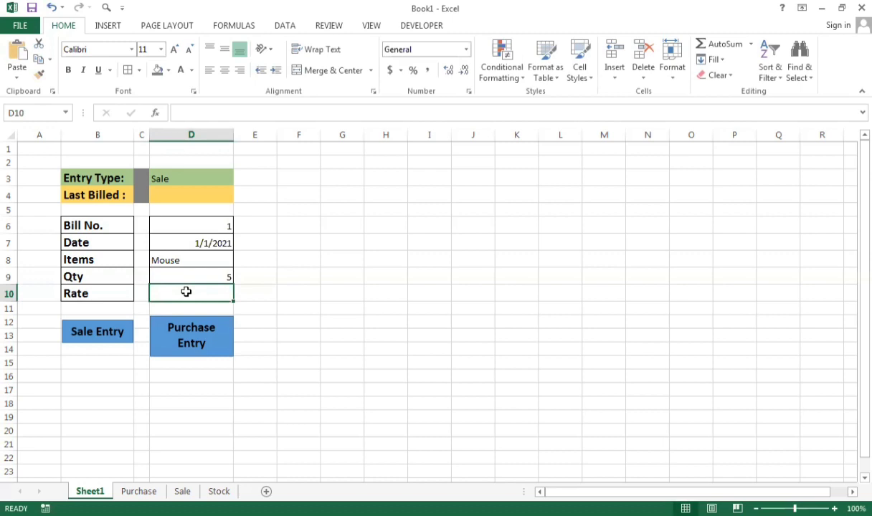
pyautogui.write('800')
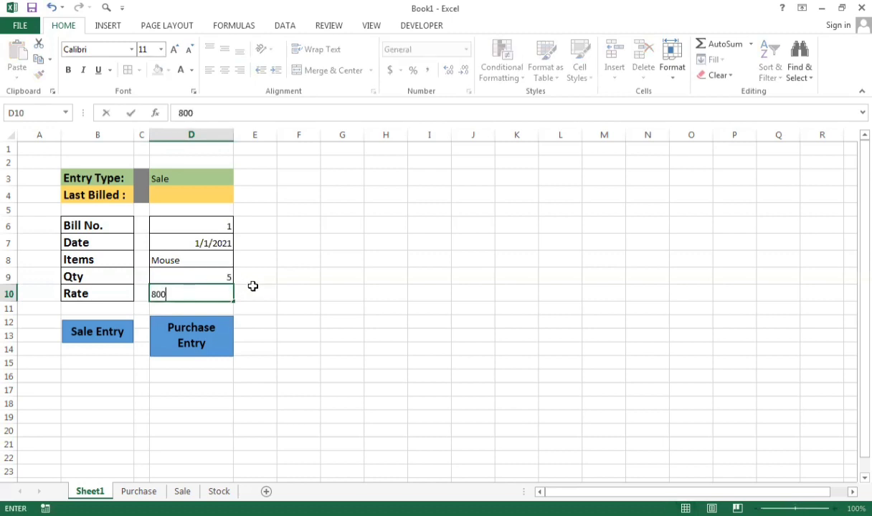
pyautogui.click(255, 292)
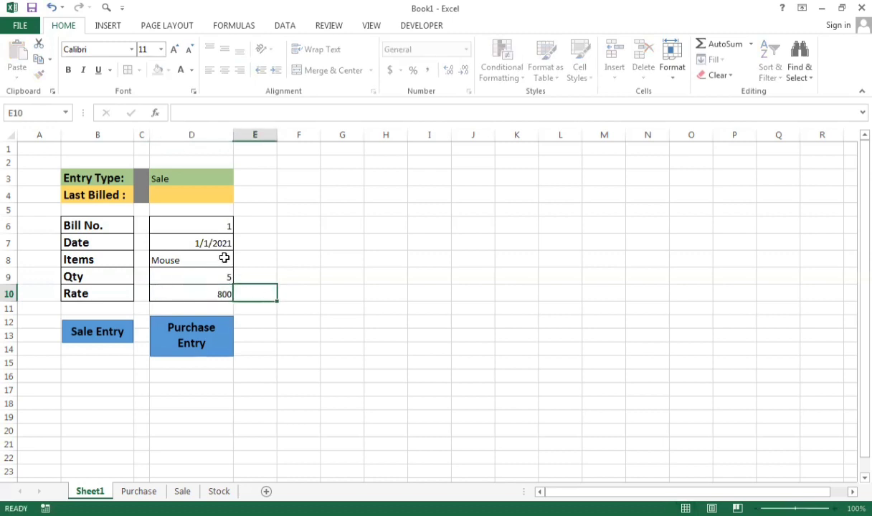
# Select the form values in D6:D10, start recording a macro named p, and copy the selected values.
pyautogui.click(166, 264)
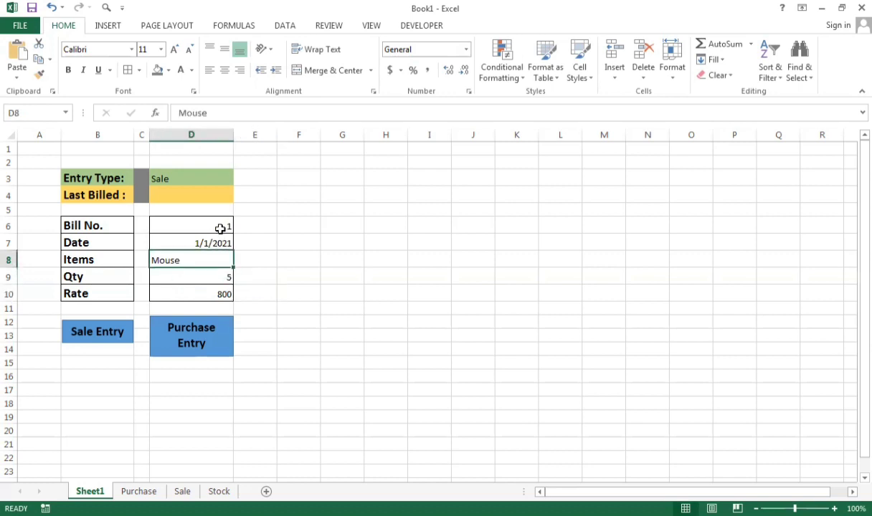
pyautogui.moveTo(221, 227); pyautogui.dragTo(223, 290)
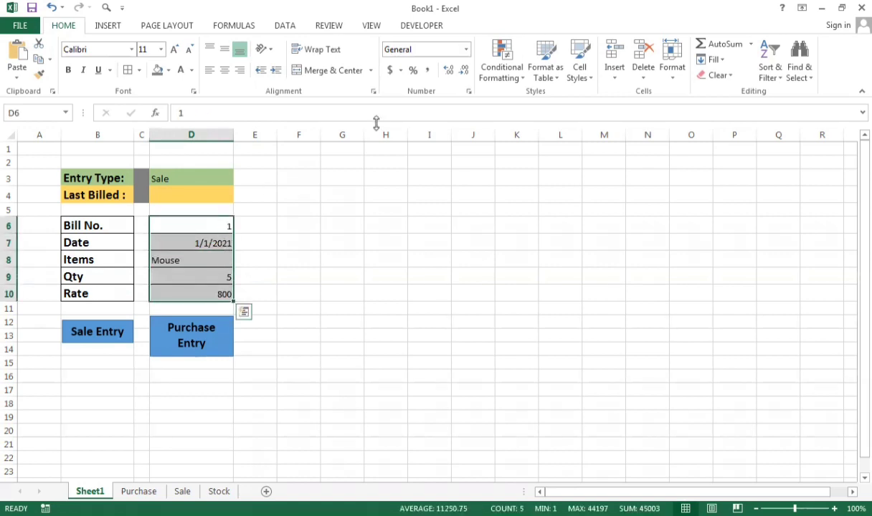
pyautogui.click(370, 30)
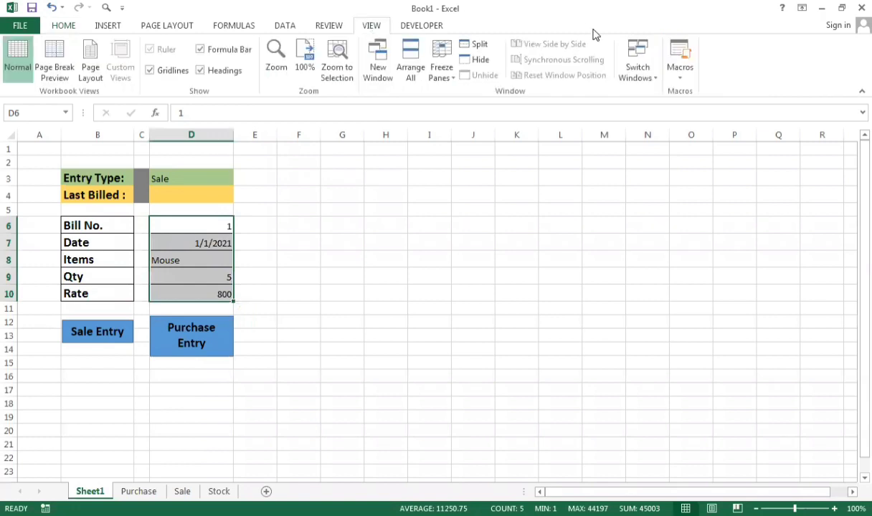
pyautogui.click(681, 78)
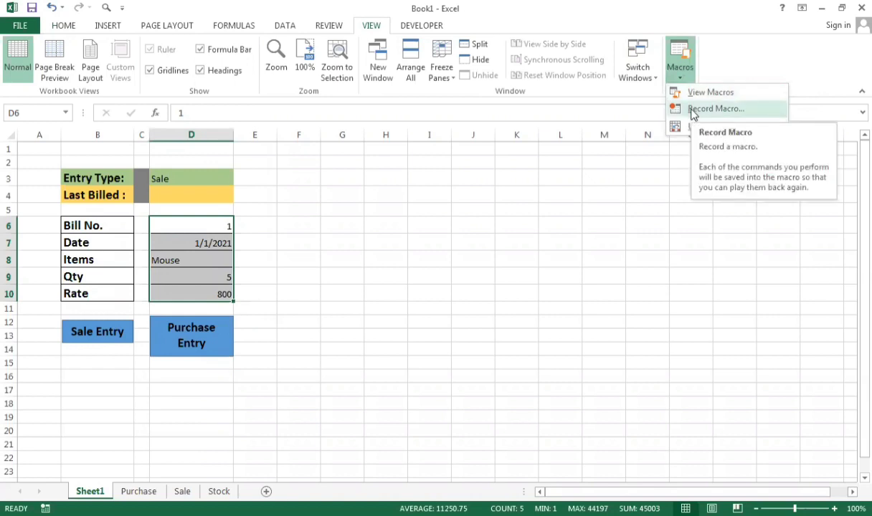
pyautogui.click(692, 109)
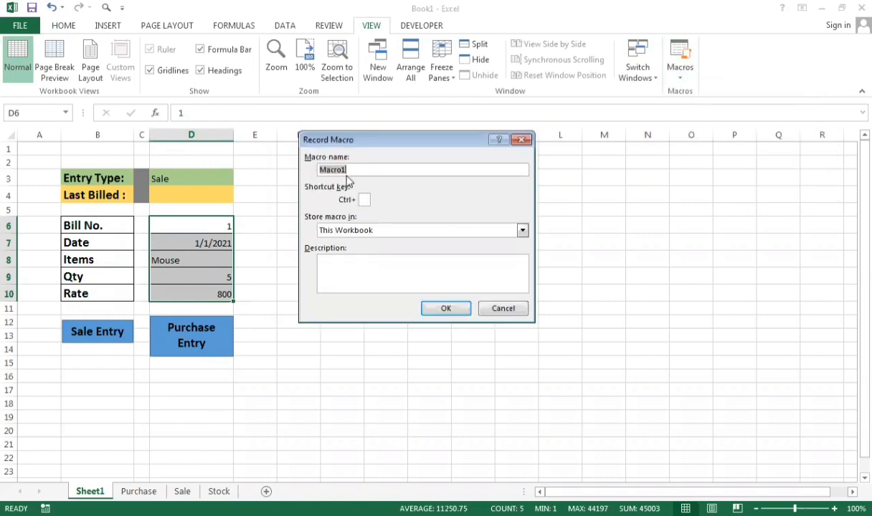
pyautogui.press('BackSpace')
pyautogui.write('p')
pyautogui.click(461, 311)
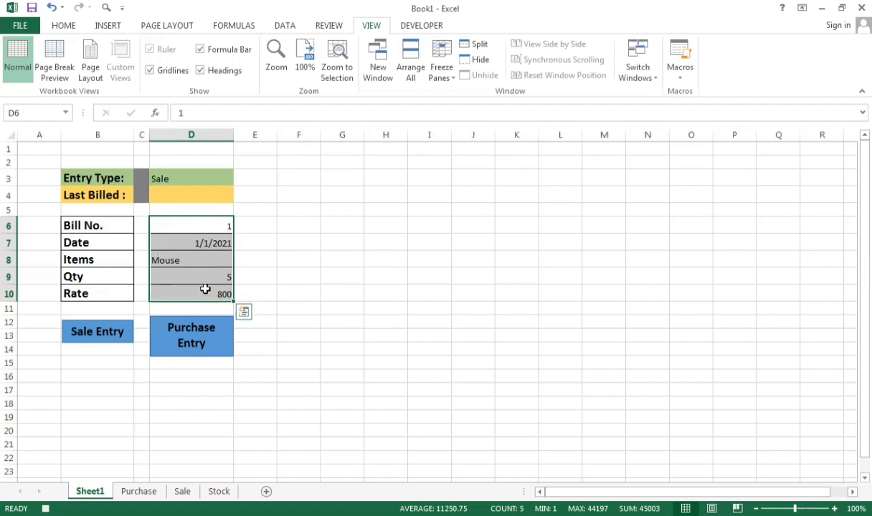
pyautogui.hotkey('ctrl', 'c')
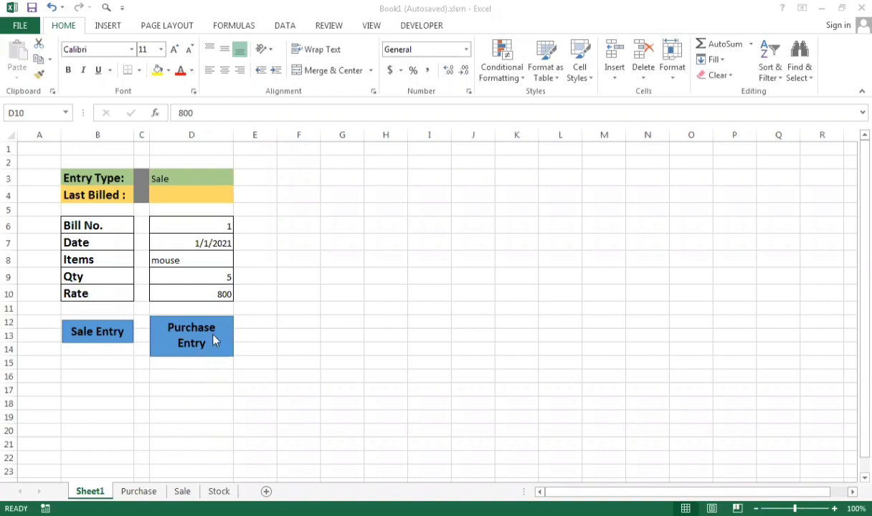
# Run Purchase Entry on the form's mouse record and check the Purchase sheet for the new row.
pyautogui.click(176, 342)
pyautogui.click(176, 341)
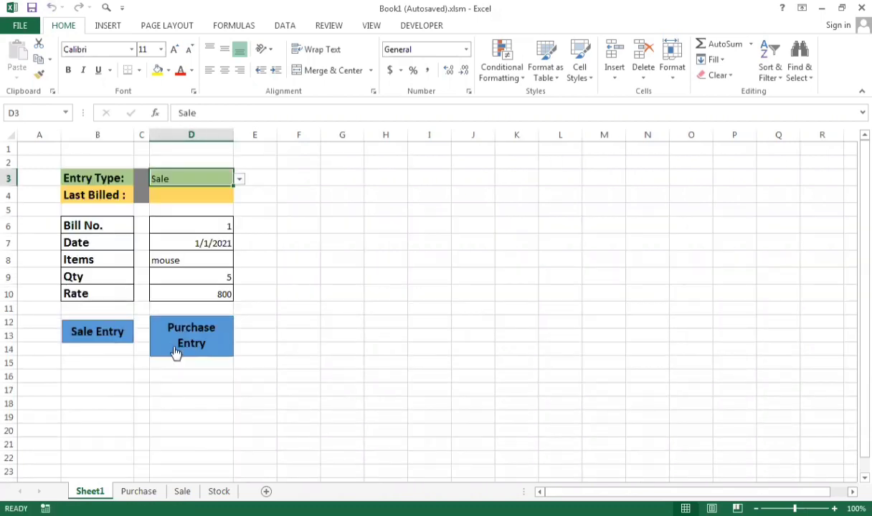
pyautogui.click(139, 492)
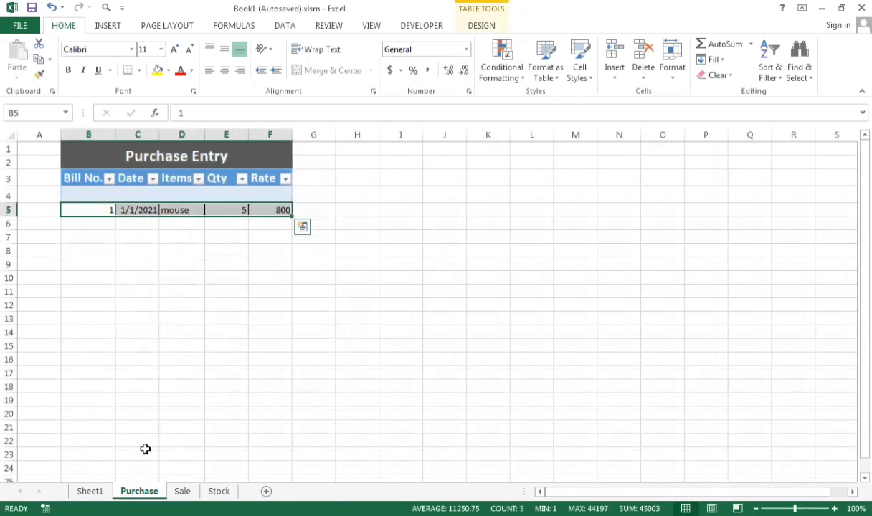
# Try the Sale Entry button on Sheet1 and check the Sale sheet's table.
pyautogui.click(90, 492)
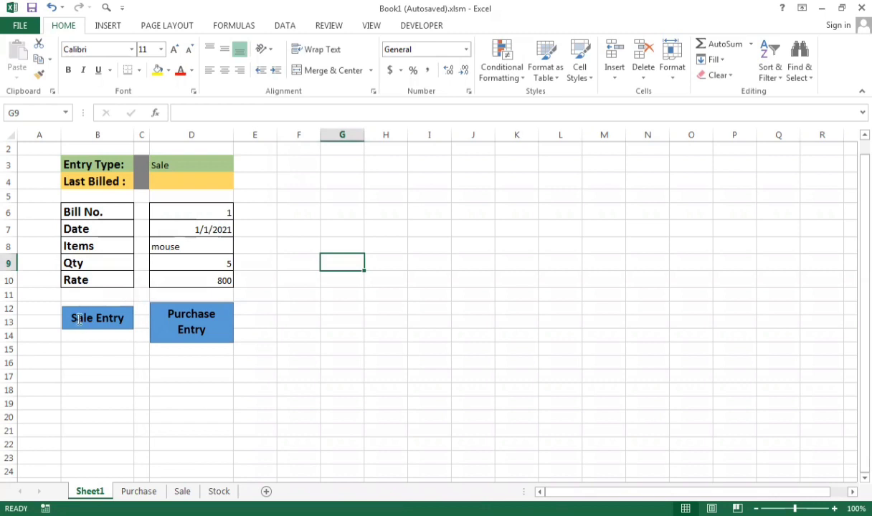
pyautogui.click(106, 320)
pyautogui.click(182, 492)
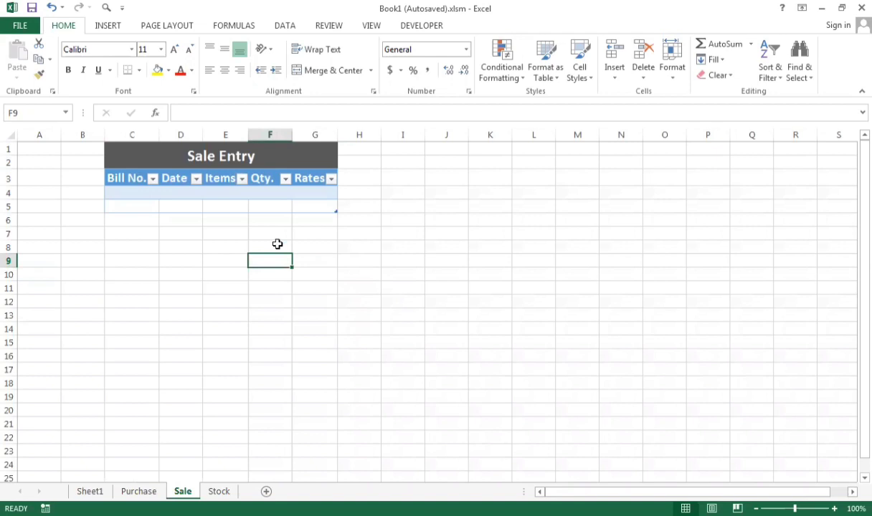
# Set the Bill No. in D6 of the Sheet1 form to 2.
pyautogui.click(81, 493)
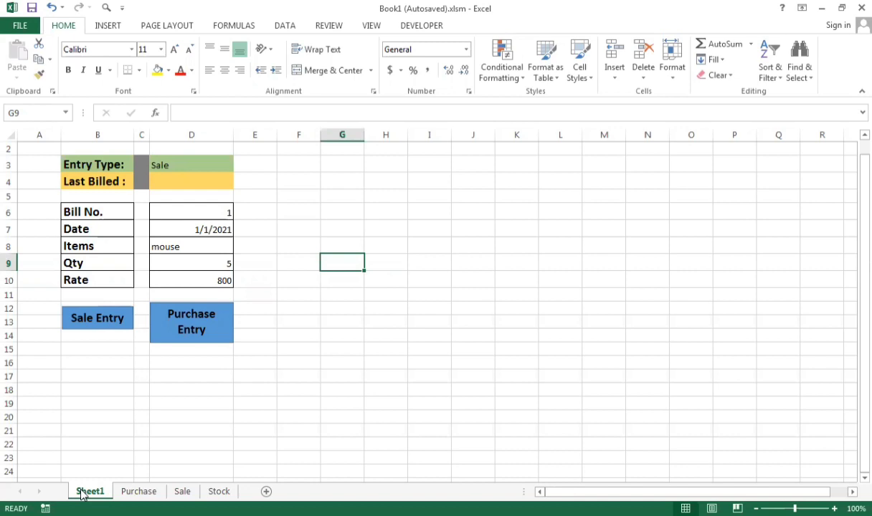
pyautogui.click(204, 216)
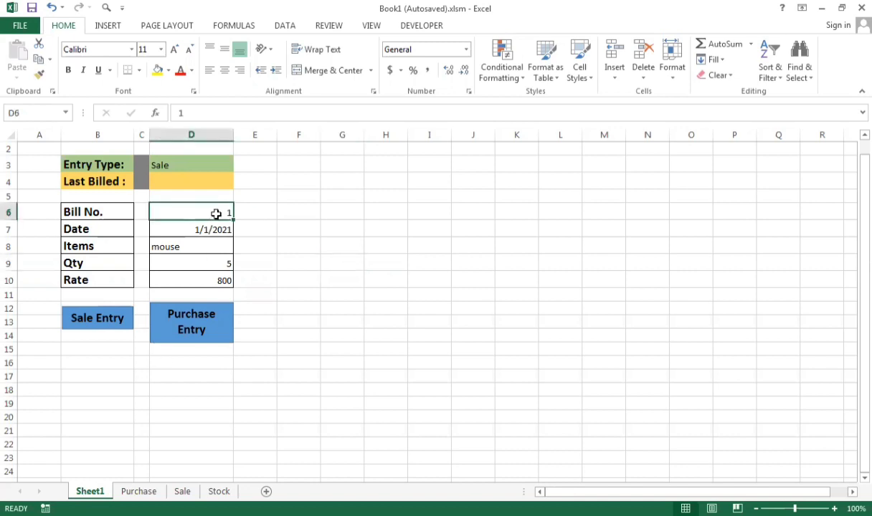
pyautogui.doubleClick(219, 213)
pyautogui.press('BackSpace')
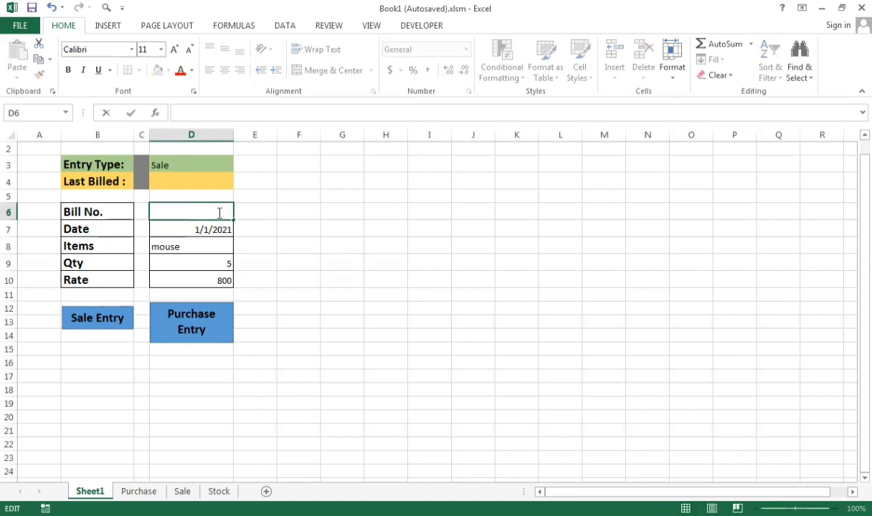
pyautogui.write('2')
# Clear the item name from the form's Items cell D8.
pyautogui.click(175, 247)
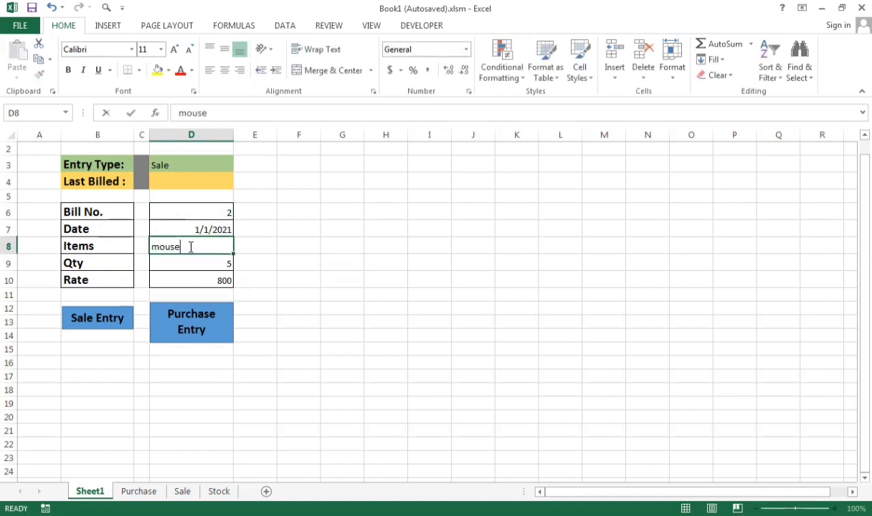
pyautogui.doubleClick(191, 246)
pyautogui.press('BackSpace')
pyautogui.press('BackSpace')
pyautogui.press('BackSpace')
pyautogui.press('BackSpace')
pyautogui.press('BackSpace')
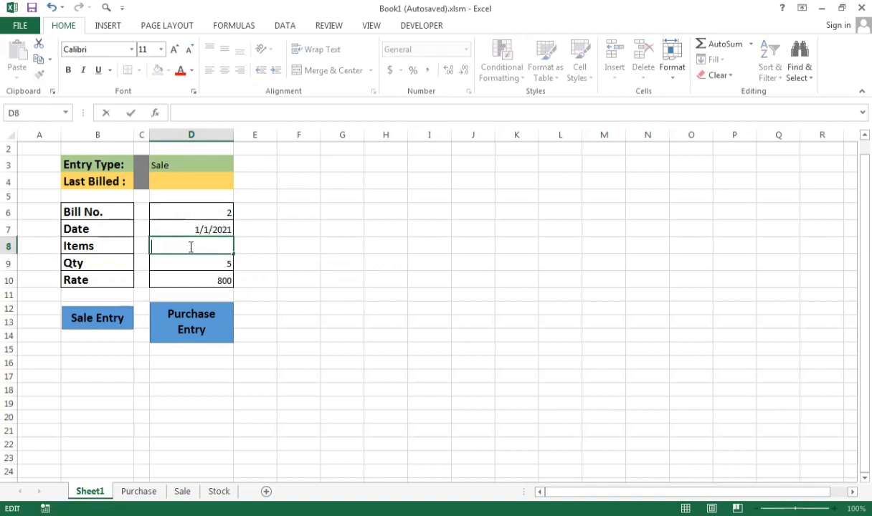
# Fill in Keyboard as the item on the entry form and set its rate to 1000.
pyautogui.write('Keyboard')
pyautogui.click(217, 260)
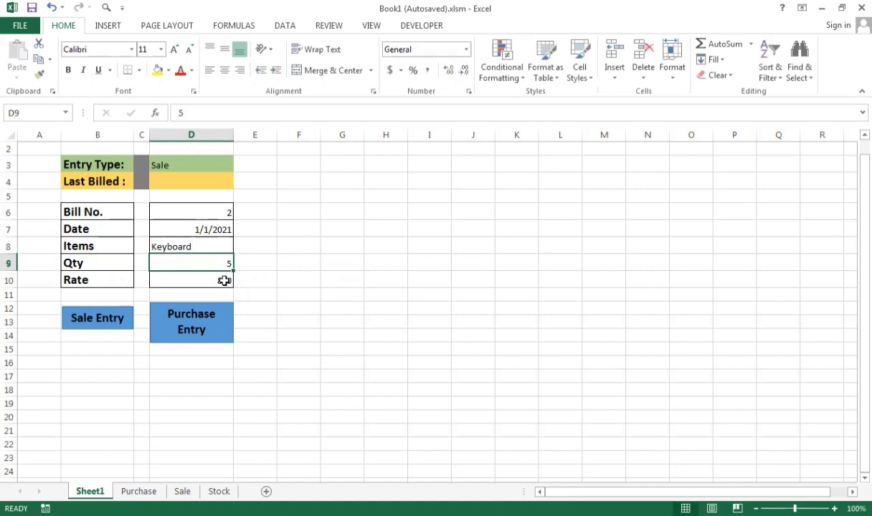
pyautogui.doubleClick(224, 280)
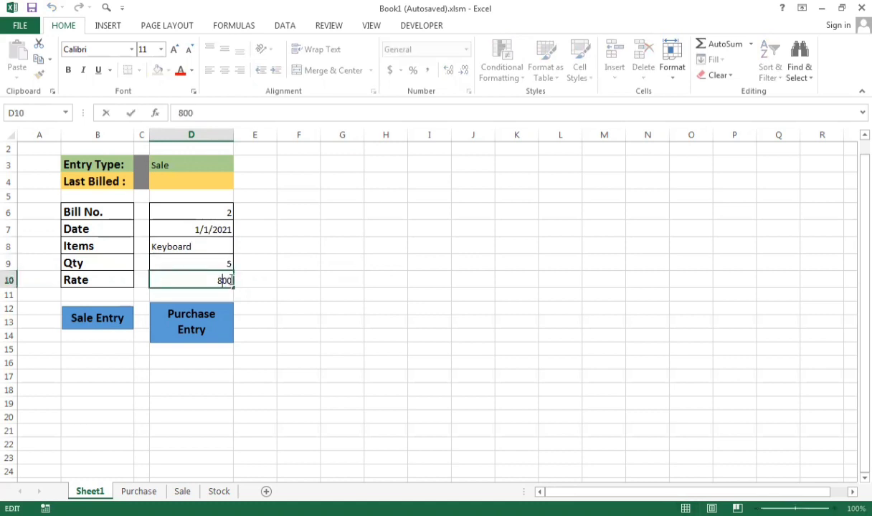
pyautogui.press('BackSpace')
pyautogui.press('BackSpace')
pyautogui.press('BackSpace')
pyautogui.write('1000')
pyautogui.click(252, 260)
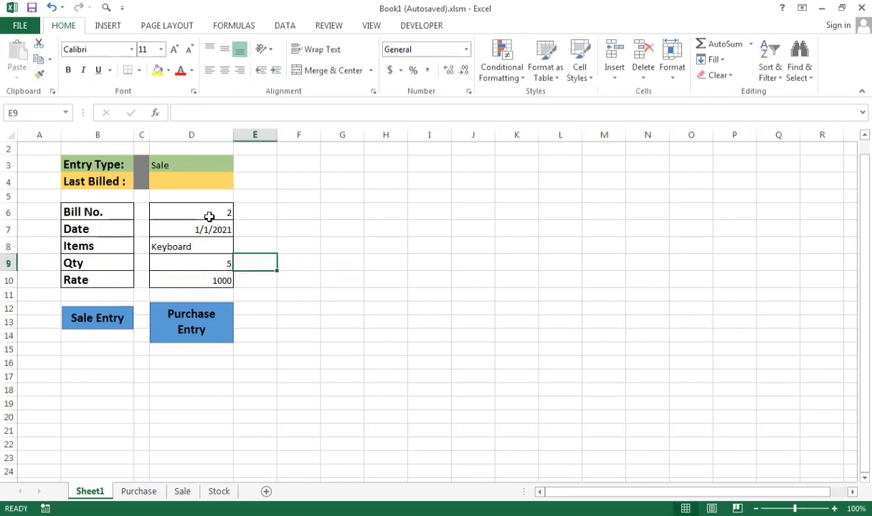
# Select the form's entries in D6:D10 and start recording a macro named s, stored in This Workbook.
pyautogui.click(209, 217)
pyautogui.moveTo(208, 217); pyautogui.dragTo(210, 283)
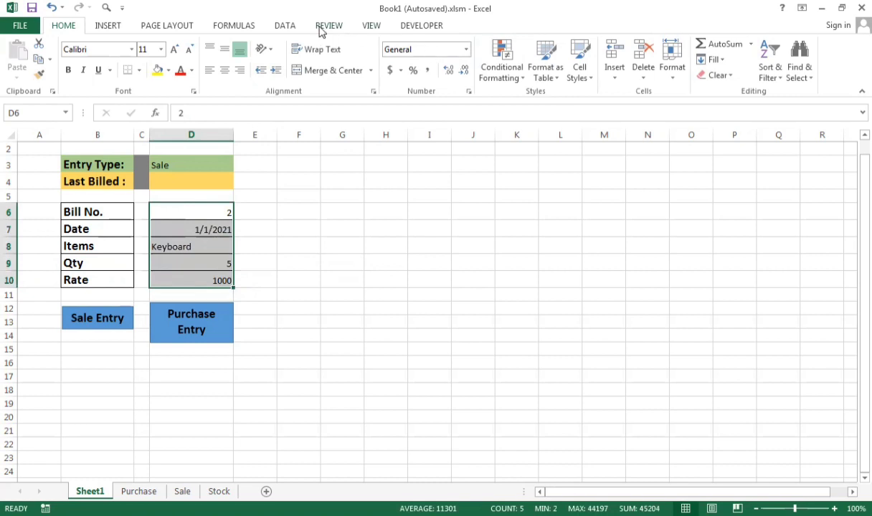
pyautogui.click(369, 26)
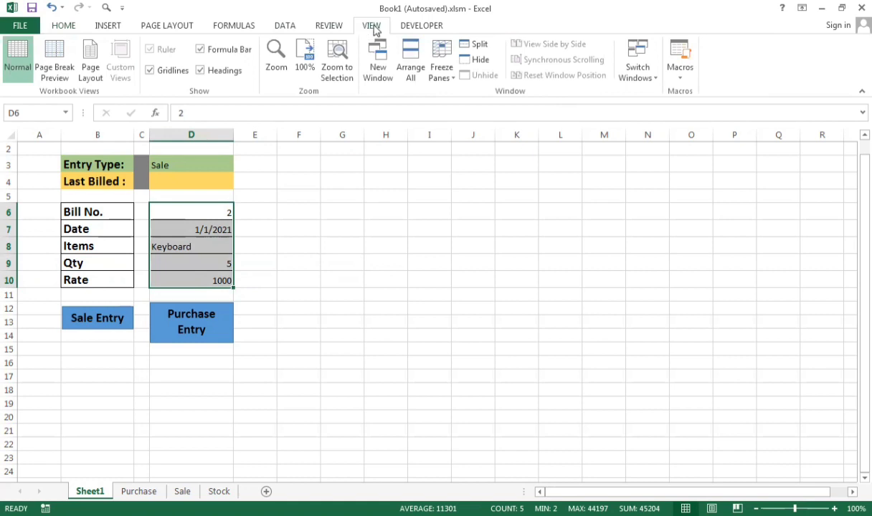
pyautogui.click(677, 75)
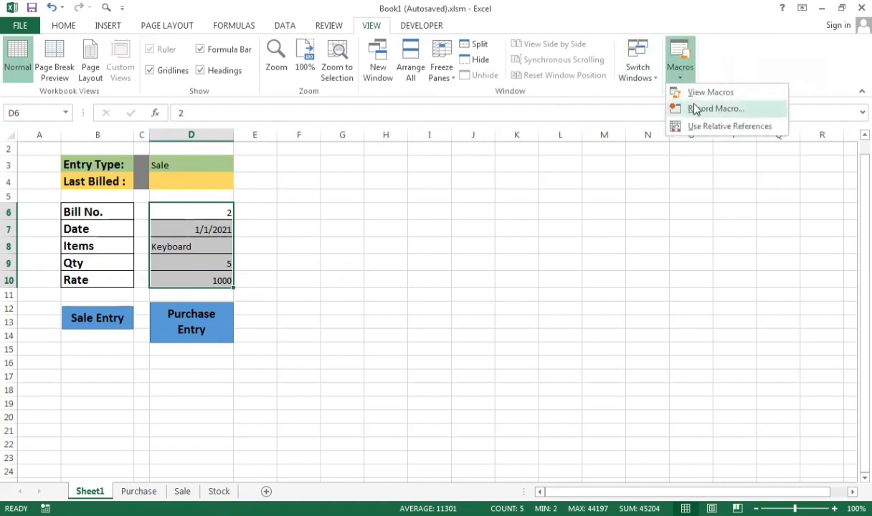
pyautogui.click(694, 108)
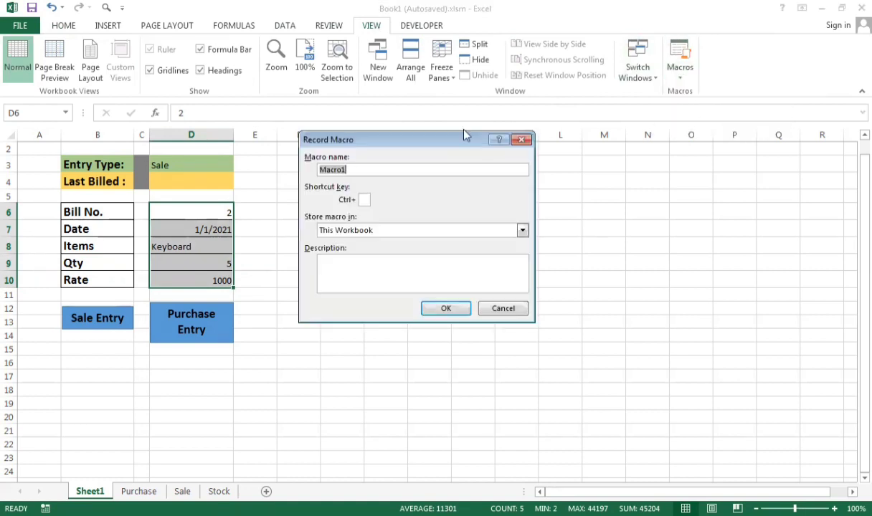
pyautogui.press('BackSpace')
pyautogui.write('s')
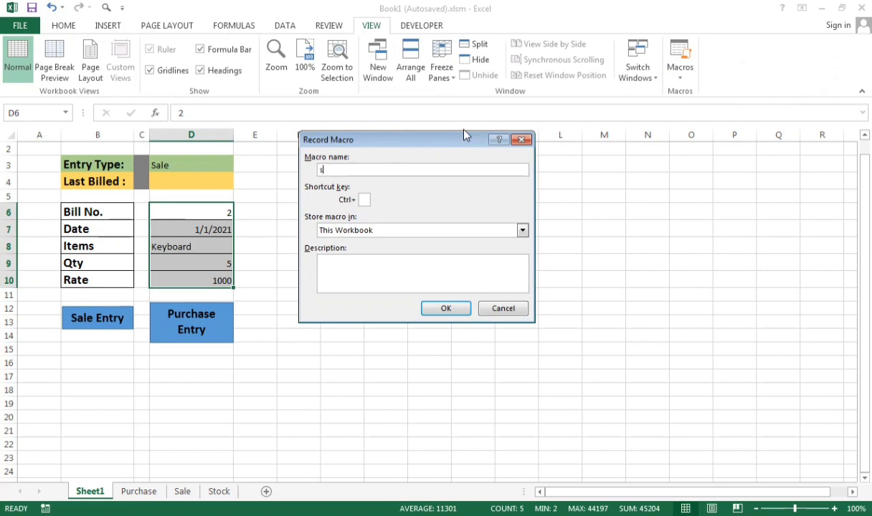
pyautogui.click(445, 309)
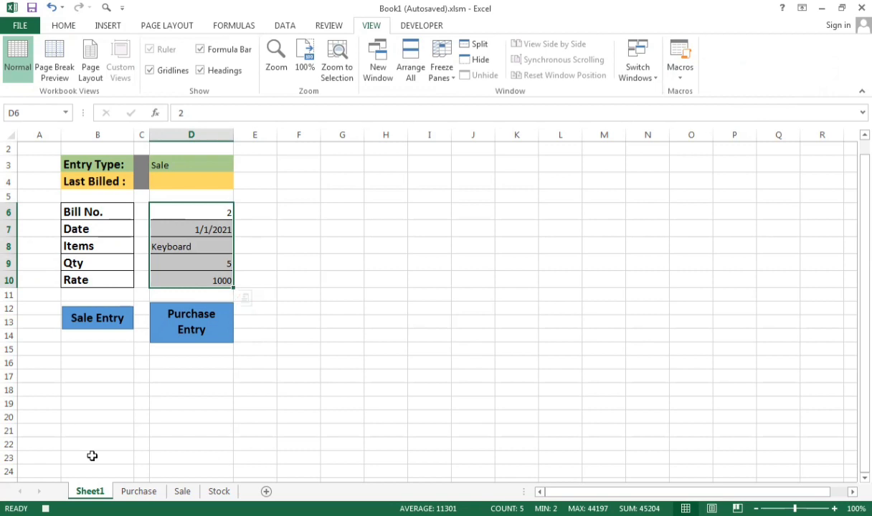
# Copy the form entries and paste them transposed into the Sale sheet's table, starting at C4.
pyautogui.hotkey('ctrl', 'c')
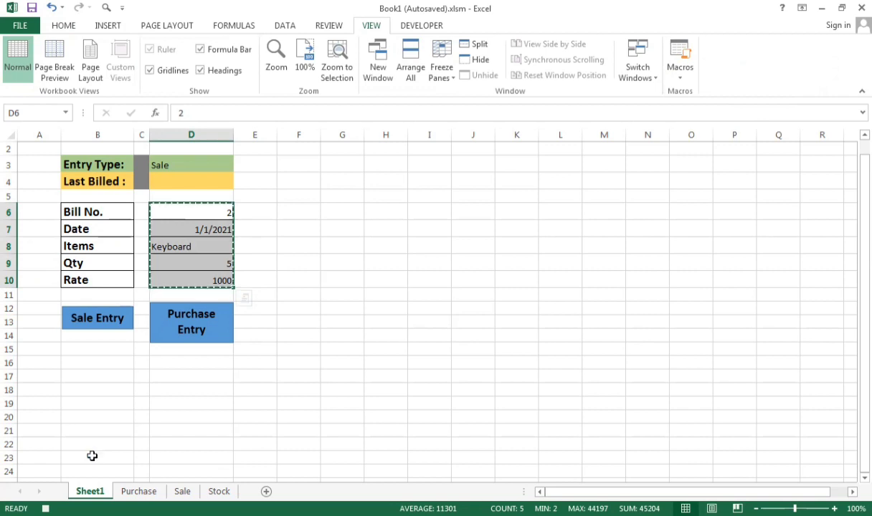
pyautogui.click(183, 491)
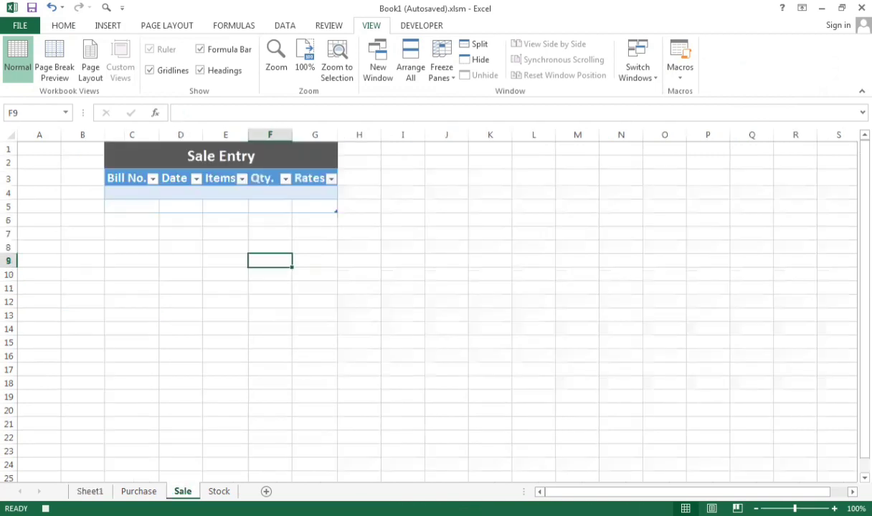
pyautogui.click(142, 208)
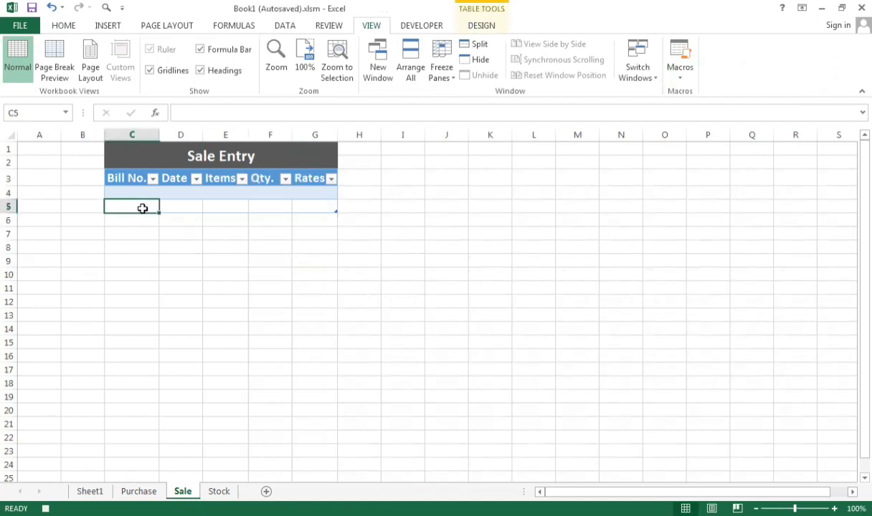
pyautogui.click(140, 194)
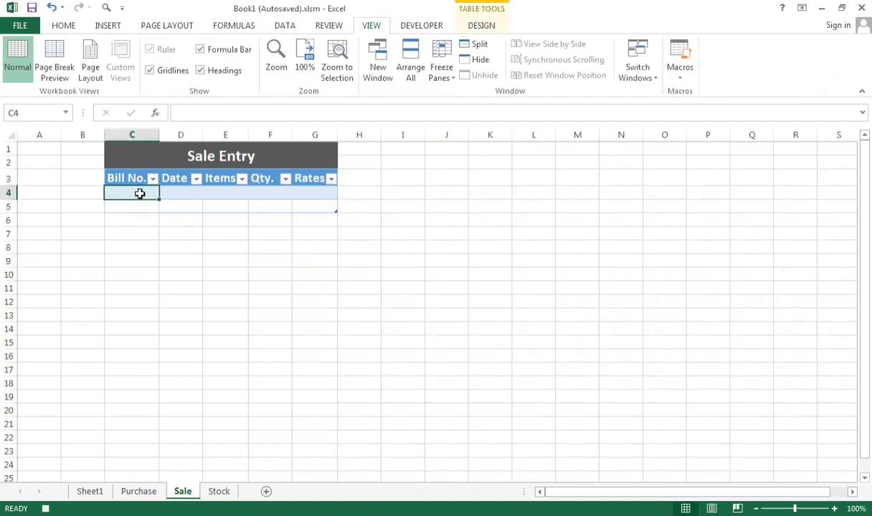
pyautogui.rightClick(140, 195)
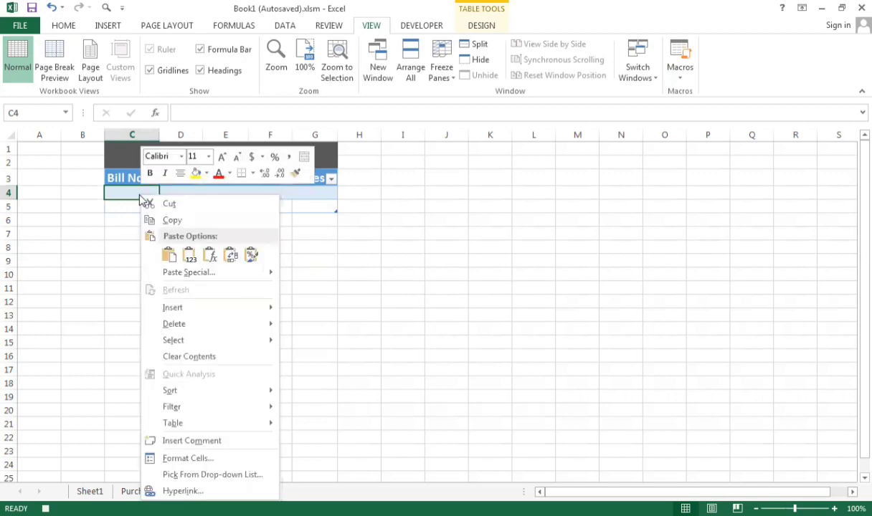
pyautogui.click(174, 274)
pyautogui.click(186, 336)
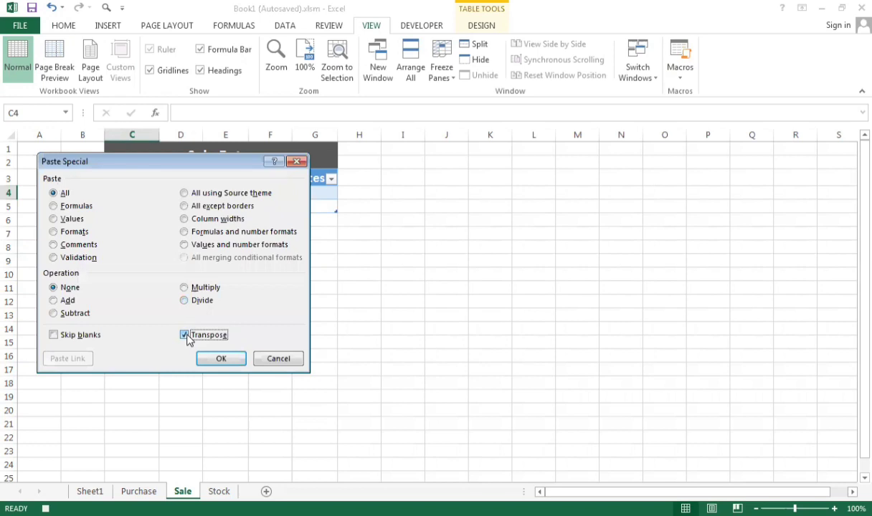
pyautogui.click(221, 360)
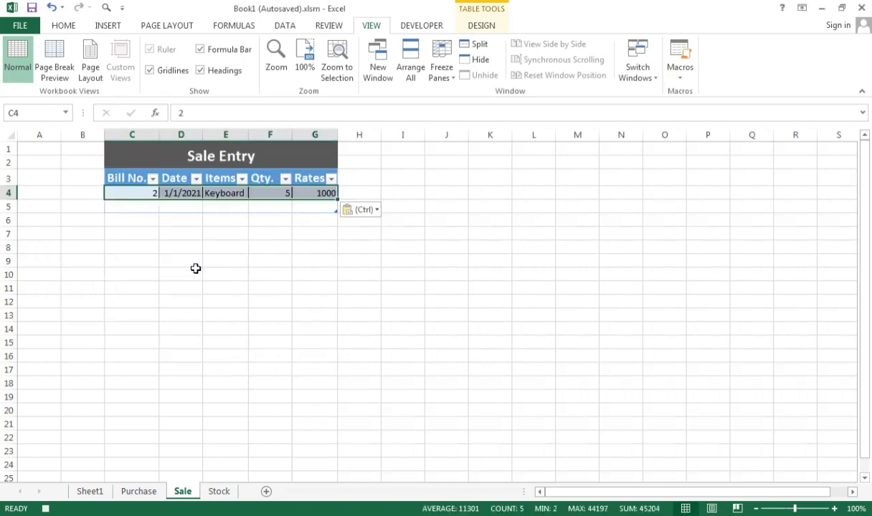
# Insert a blank table row above the pasted Keyboard entry in the Sale Entry table.
pyautogui.rightClick(178, 201)
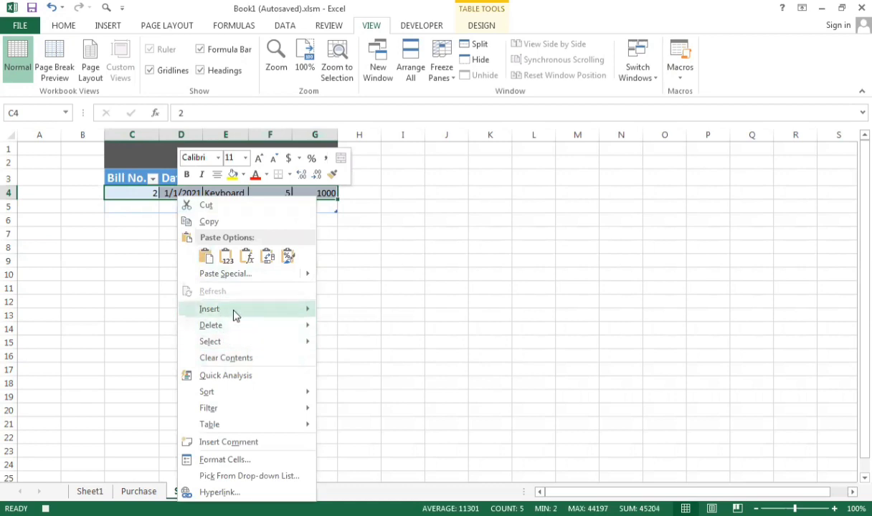
pyautogui.moveTo(234, 314)
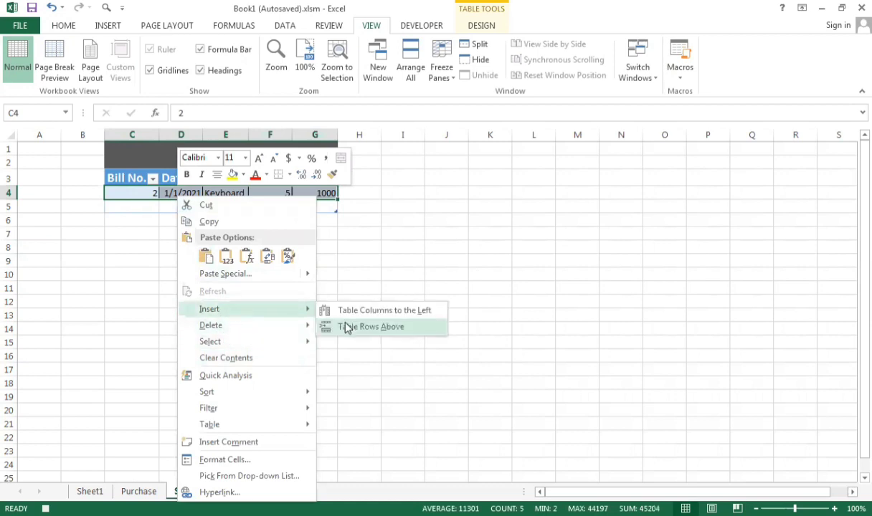
pyautogui.click(347, 327)
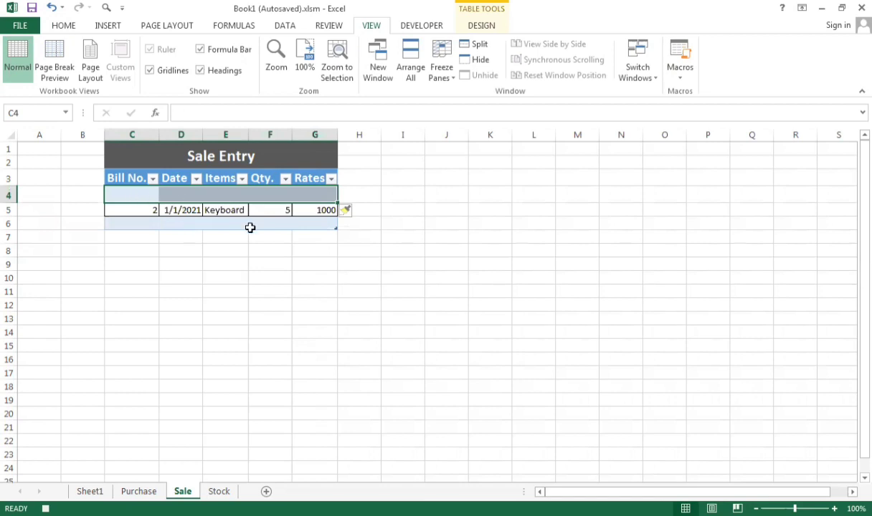
# Clear the form entries in D6:D10 on Sheet1 and stop recording the macro with the Entry Type cell selected.
pyautogui.click(91, 491)
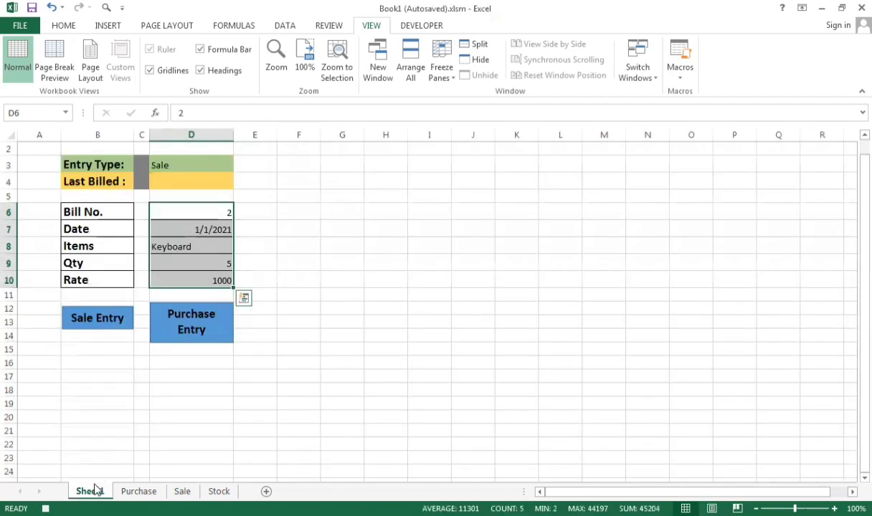
pyautogui.press('Delete')
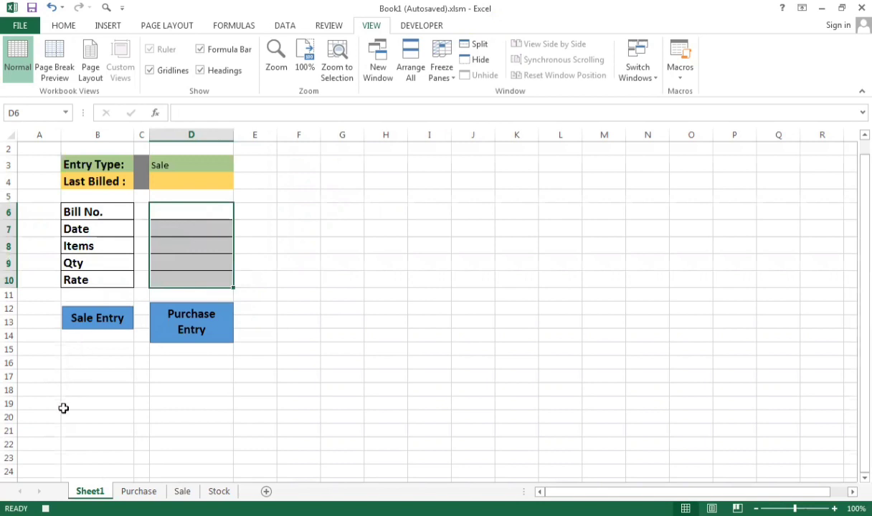
pyautogui.click(169, 164)
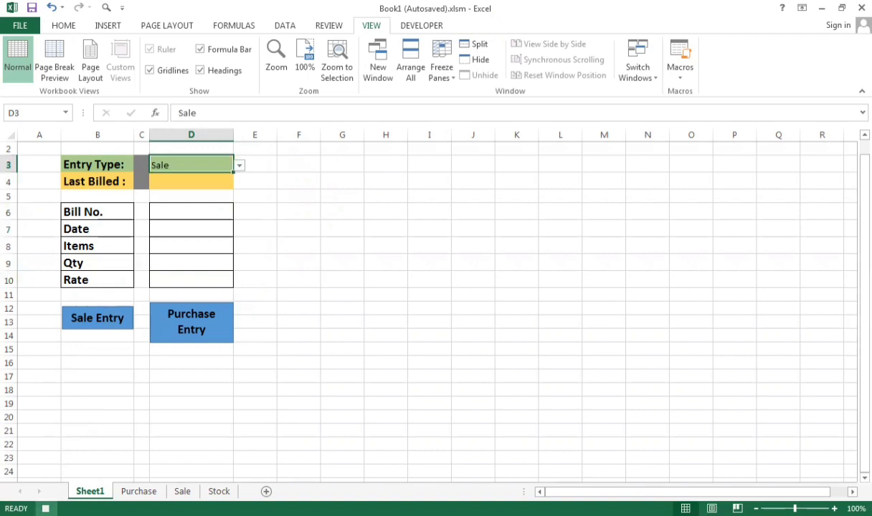
pyautogui.click(46, 508)
# Assign the macro s from This Workbook to the Sale Entry shape, then select the Bill No. entry cell.
pyautogui.click(105, 312)
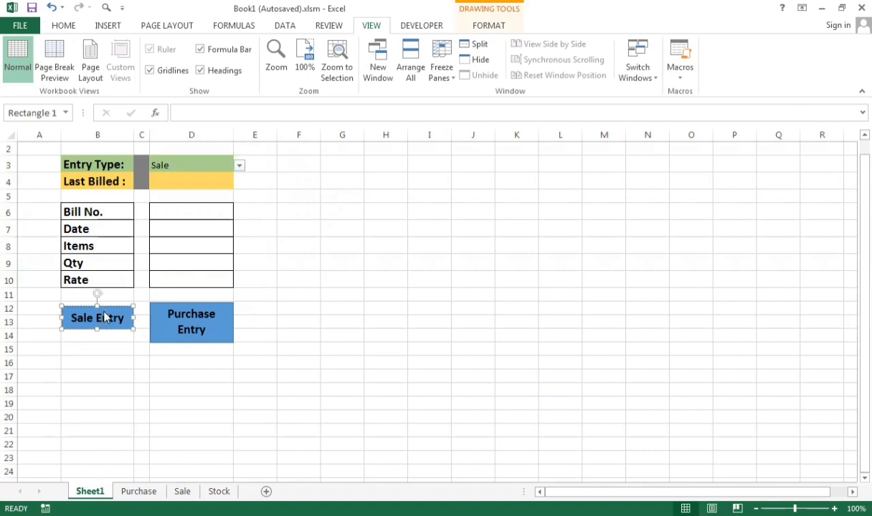
pyautogui.rightClick(104, 316)
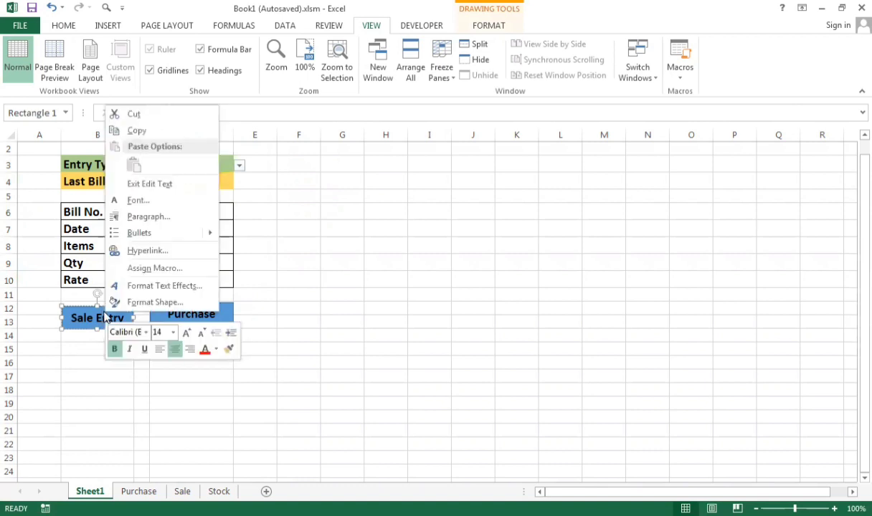
pyautogui.click(154, 268)
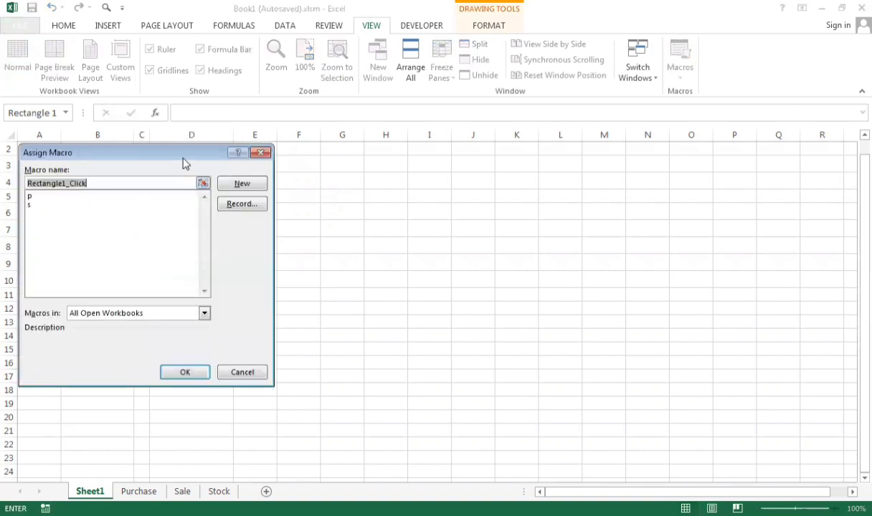
pyautogui.moveTo(109, 149); pyautogui.dragTo(183, 161)
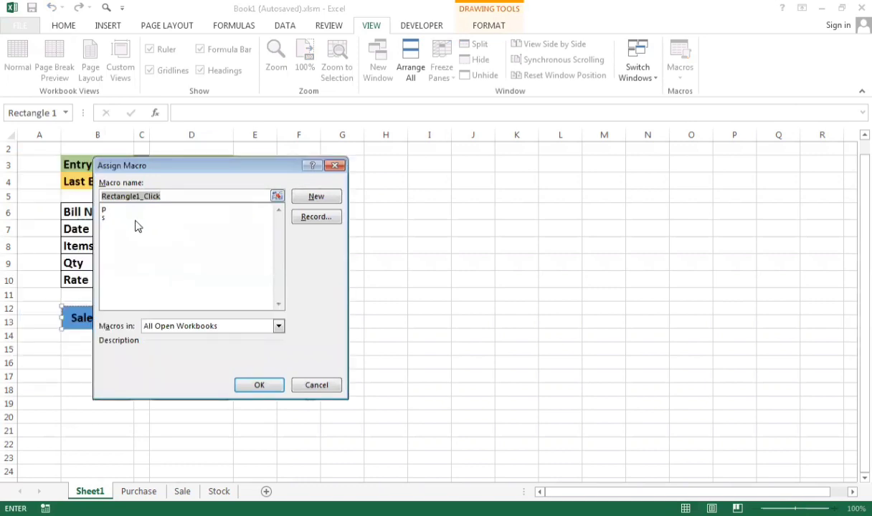
pyautogui.click(135, 218)
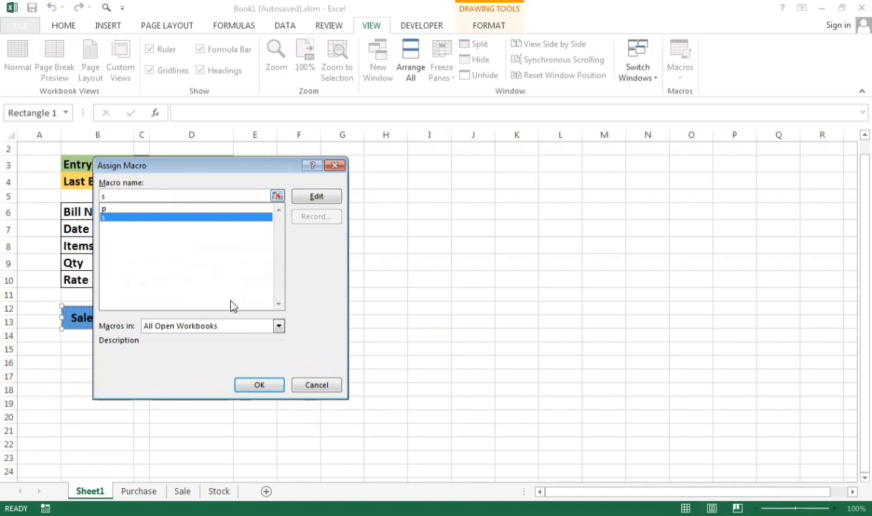
pyautogui.click(279, 326)
pyautogui.click(213, 349)
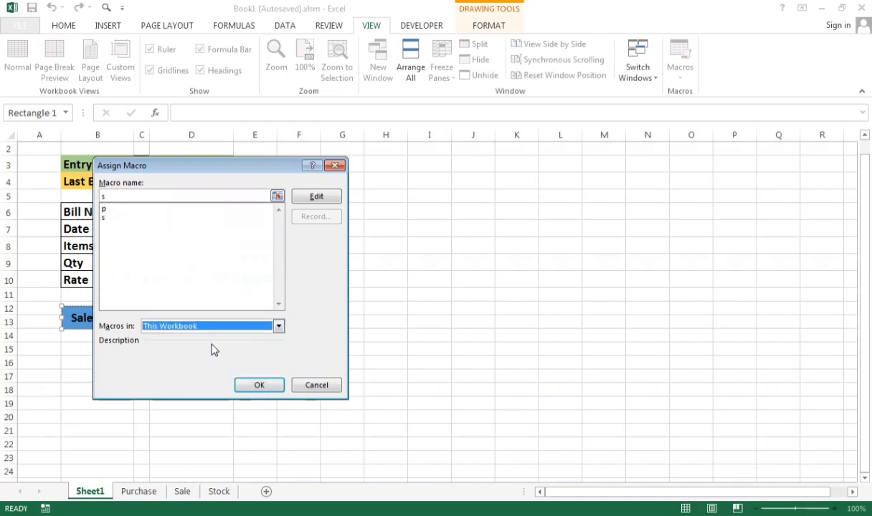
pyautogui.click(130, 220)
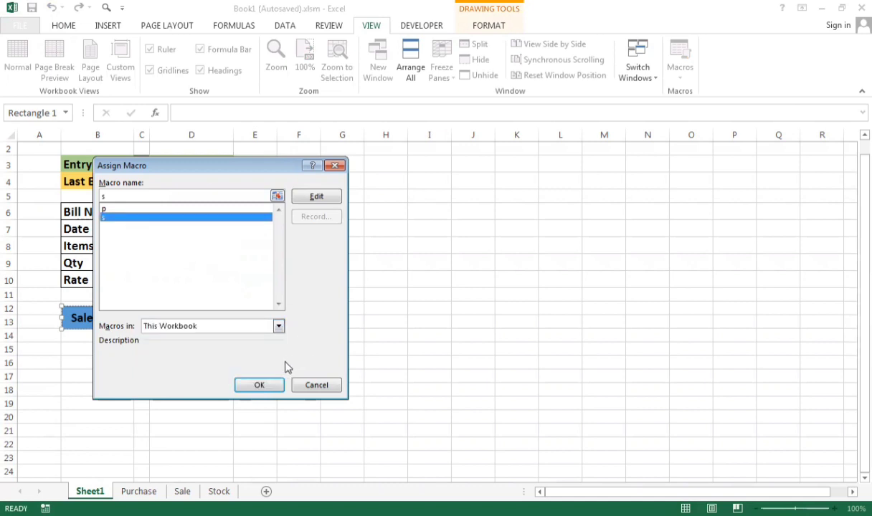
pyautogui.click(273, 387)
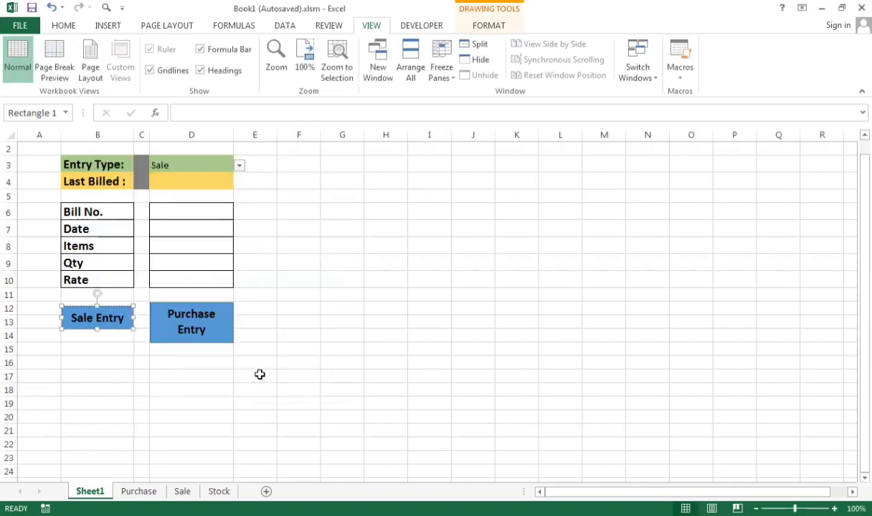
pyautogui.click(279, 289)
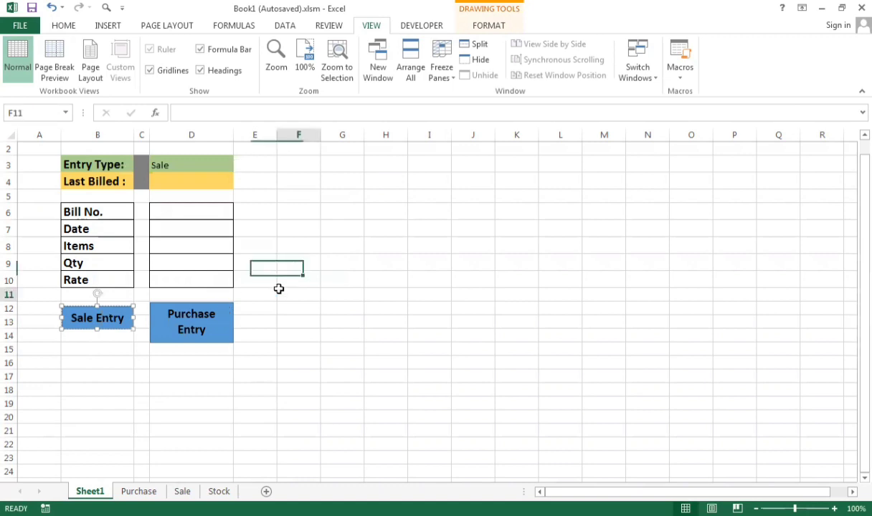
pyautogui.click(205, 211)
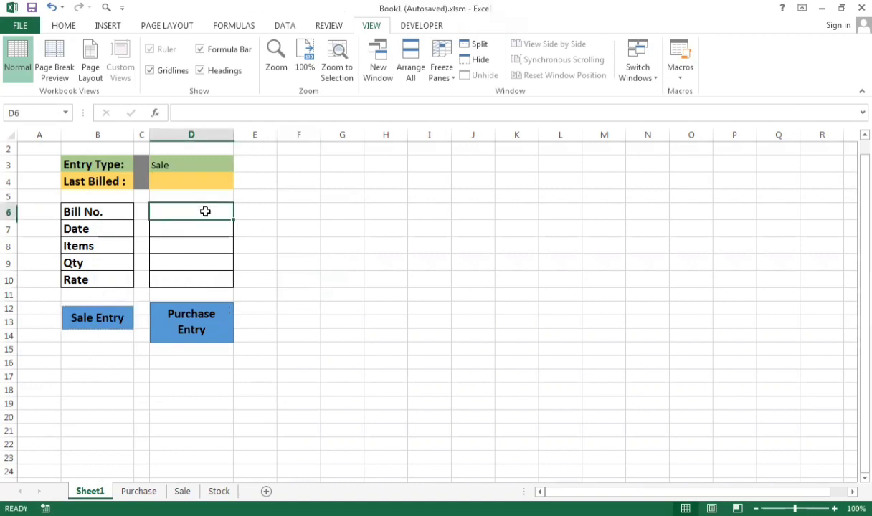
# Delete the Keyboard entry row and the blank row below it from the Sale Entry table on the Sale sheet.
pyautogui.click(182, 491)
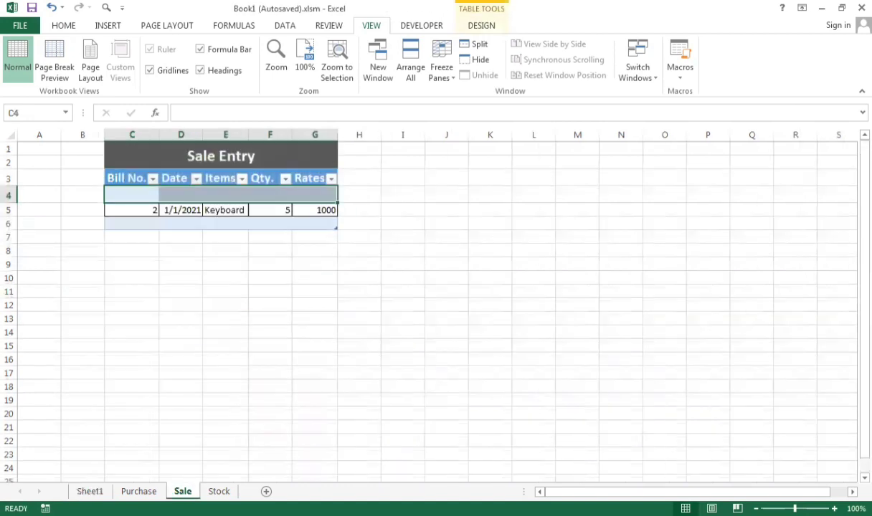
pyautogui.moveTo(142, 206); pyautogui.dragTo(327, 217)
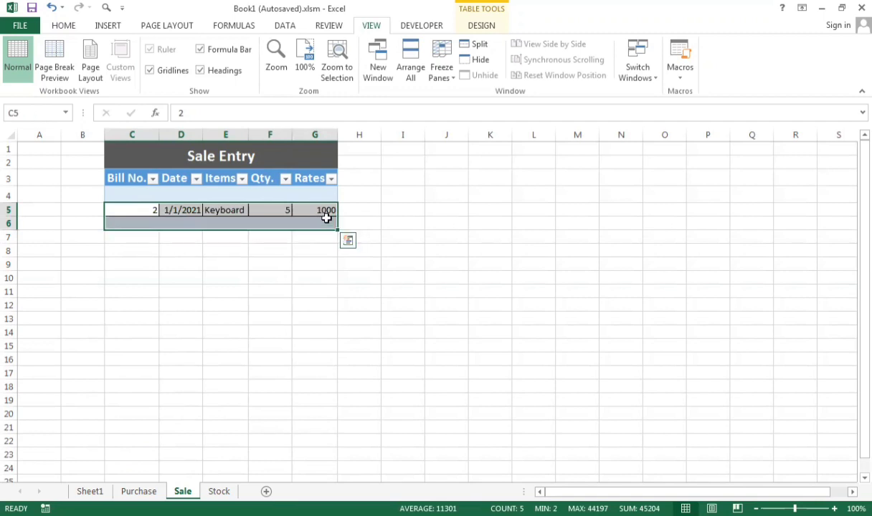
pyautogui.rightClick(327, 217)
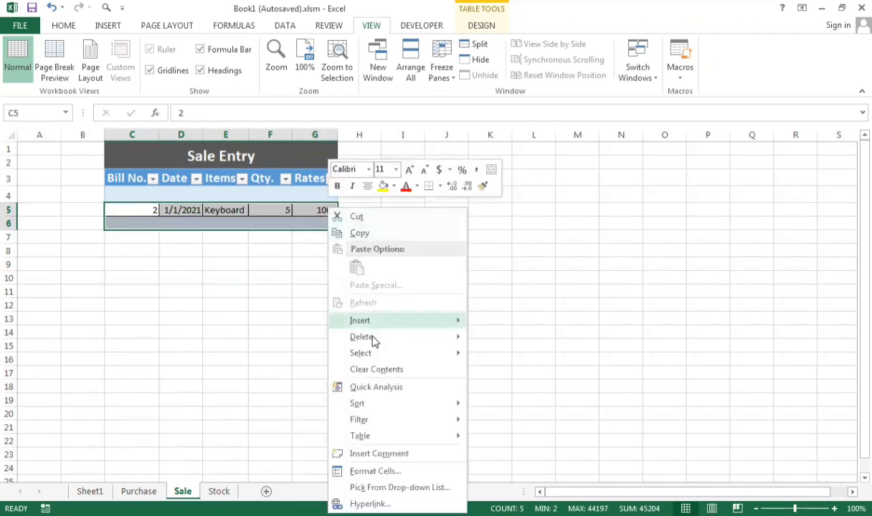
pyautogui.moveTo(373, 342)
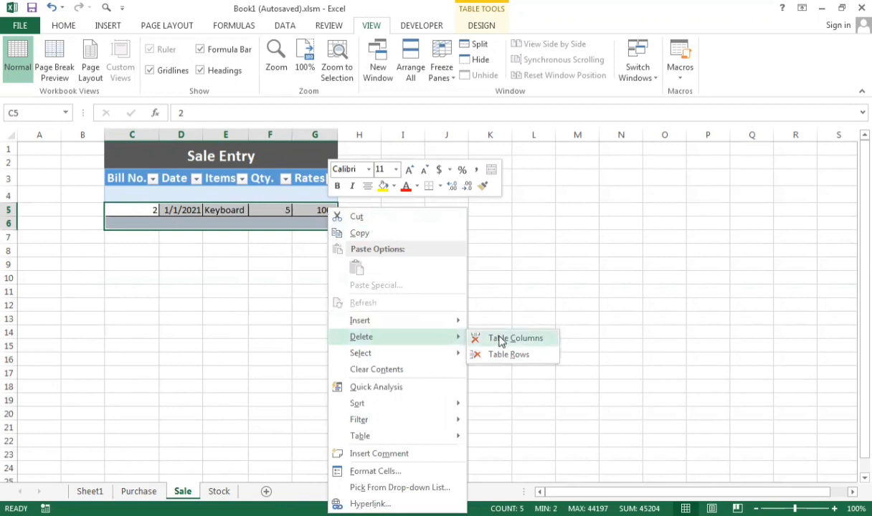
pyautogui.click(504, 359)
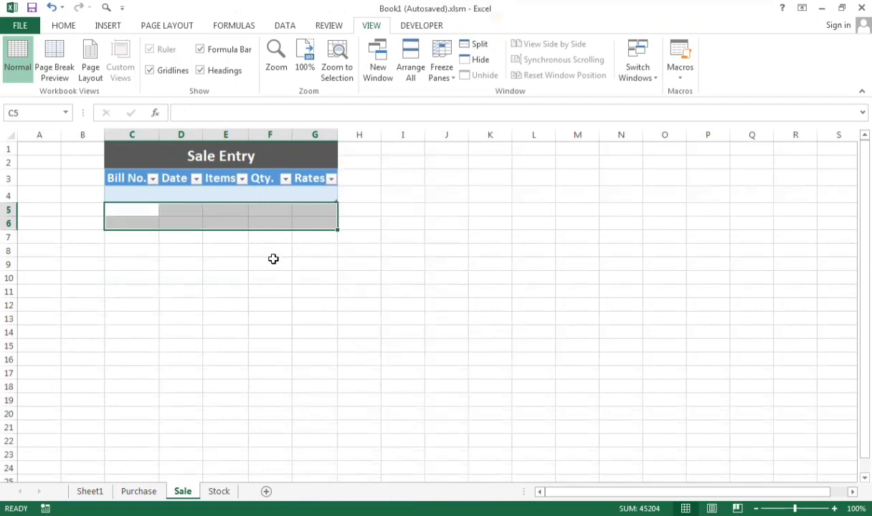
# On Sheet1's entry form, enter 2 as the Bill No. and 1/1/2021 as the Date.
pyautogui.click(90, 491)
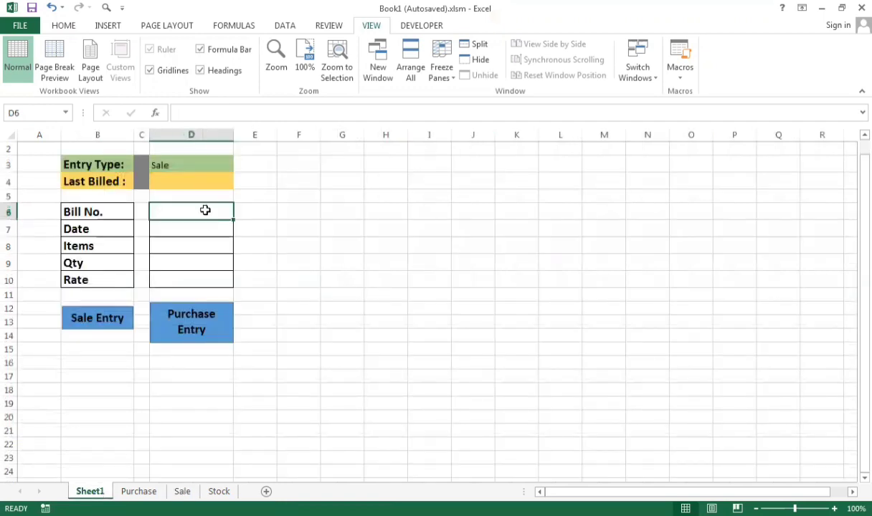
pyautogui.write('2')
pyautogui.click(188, 228)
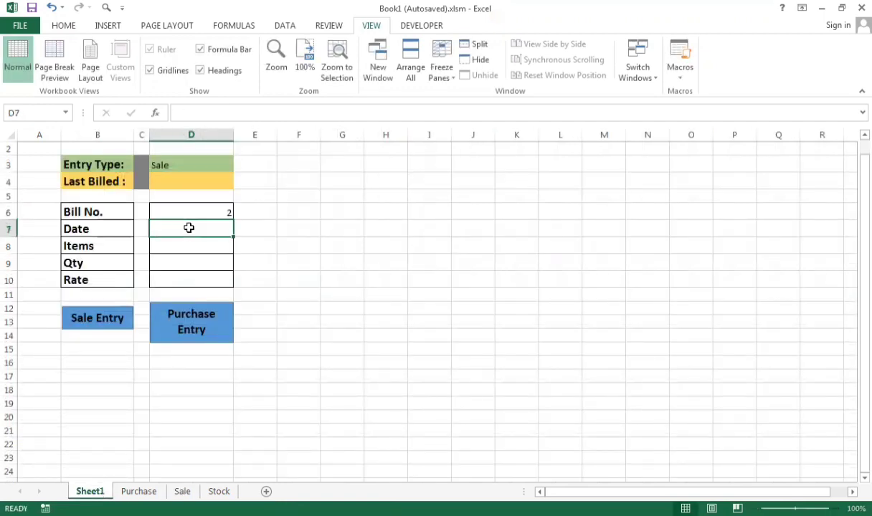
pyautogui.write('1/1')
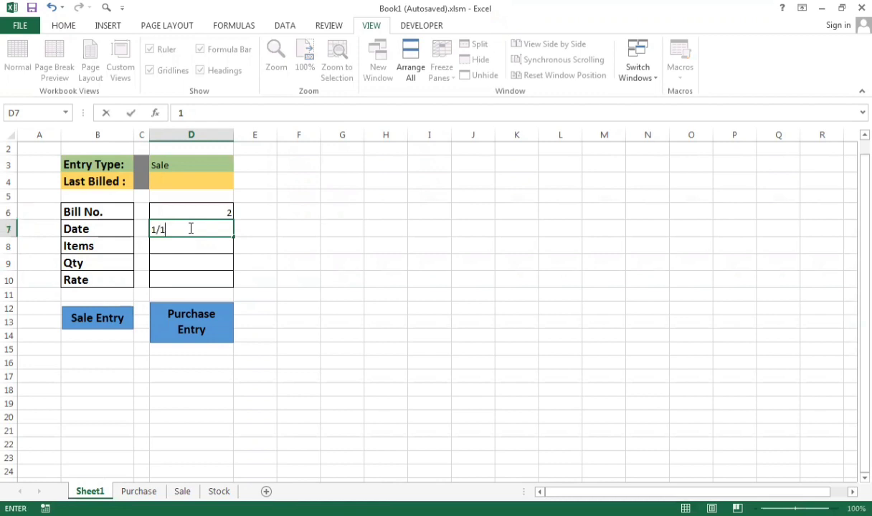
pyautogui.write('/2021')
# Complete the form entry with Keyboard as the item, a quantity of 7 and a rate of 1500.
pyautogui.click(182, 245)
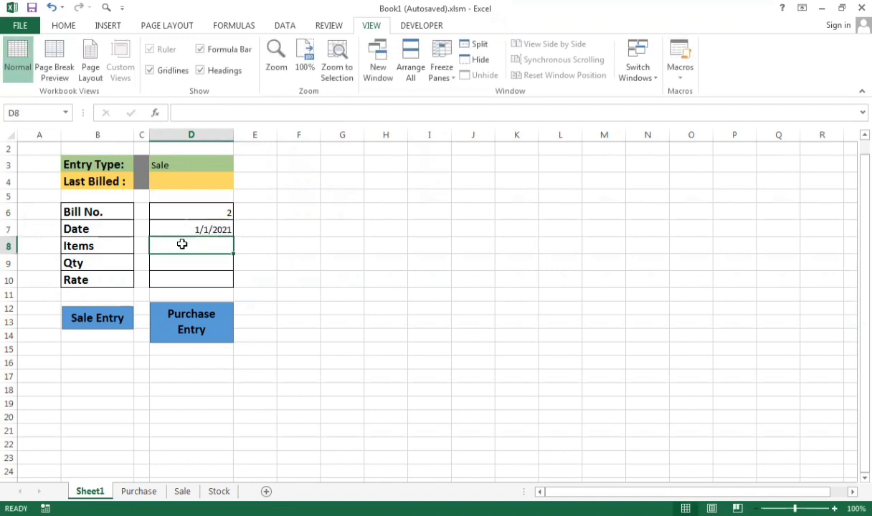
pyautogui.write('Ke')
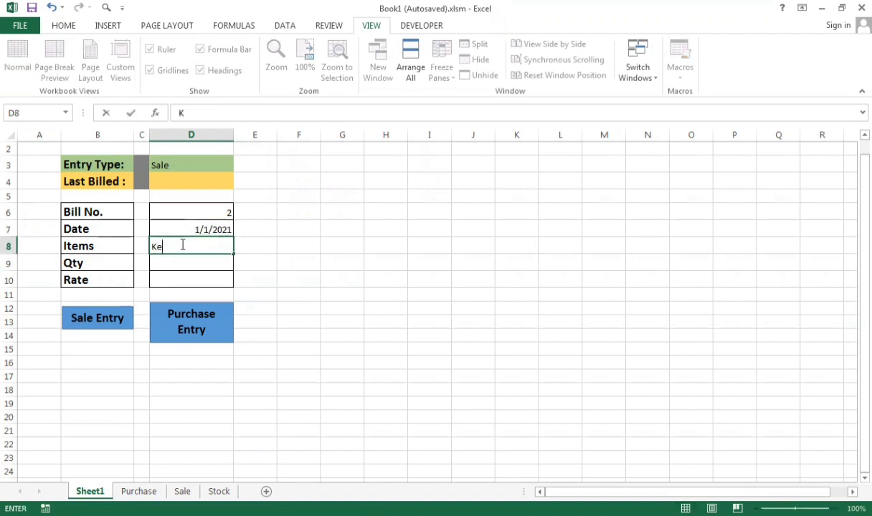
pyautogui.write('yboard')
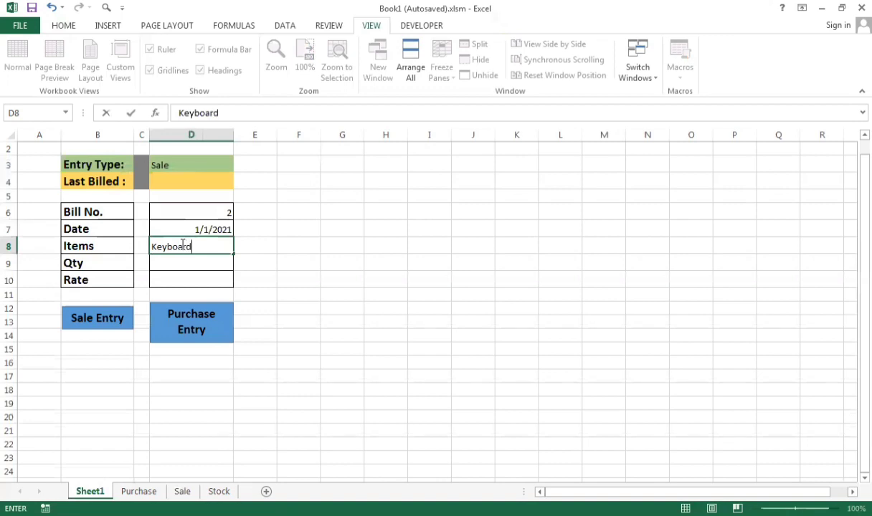
pyautogui.click(179, 261)
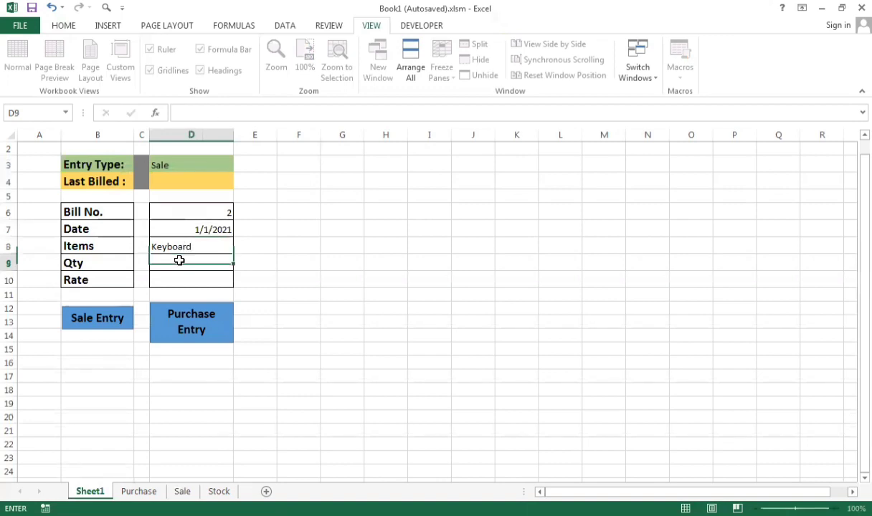
pyautogui.write('7')
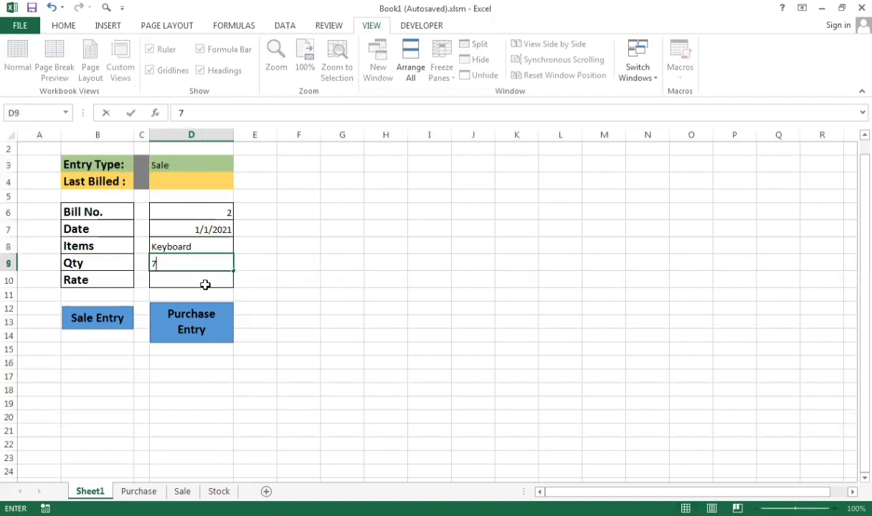
pyautogui.click(208, 280)
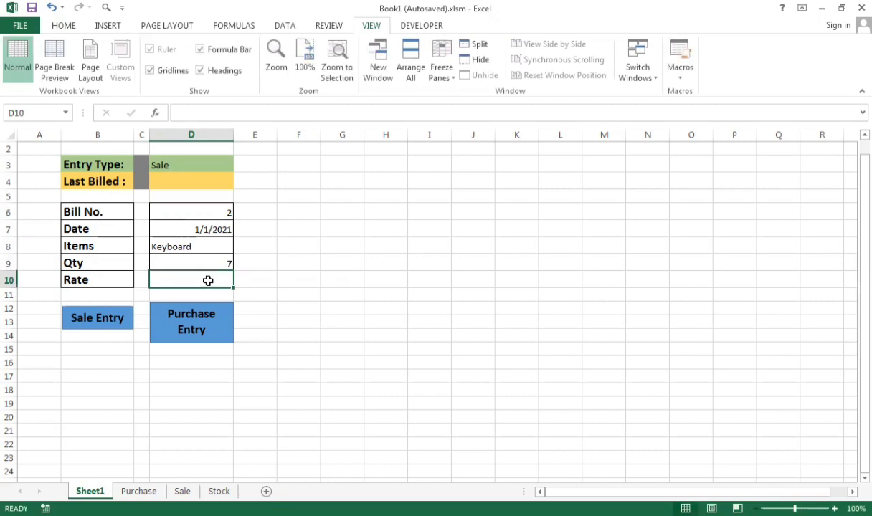
pyautogui.write('1500')
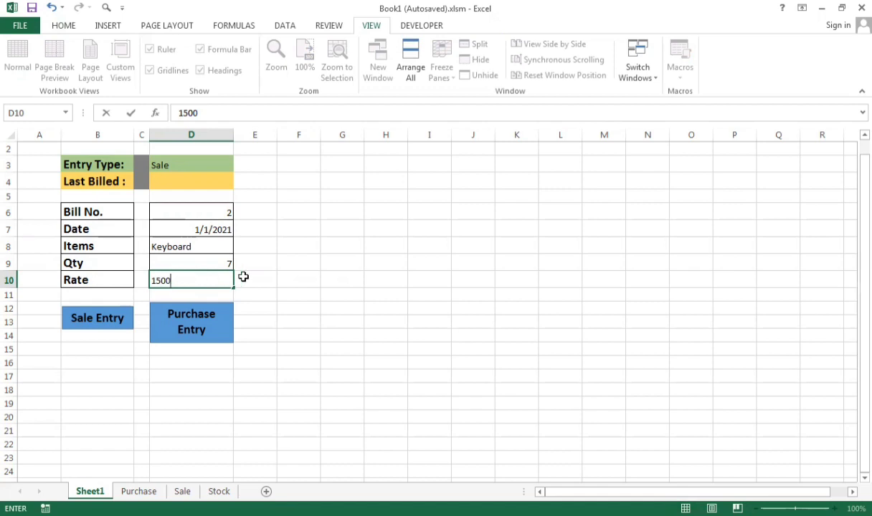
# Run the Sale Entry shape's macro and check the transferred quantity and rate on the Sale sheet, then return to Sheet1.
pyautogui.click(93, 325)
pyautogui.click(98, 328)
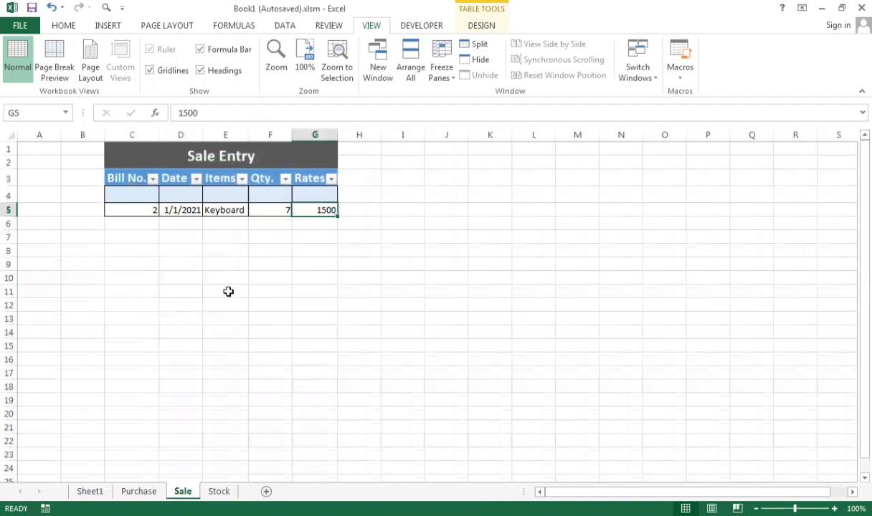
pyautogui.click(266, 208)
pyautogui.click(326, 208)
pyautogui.click(89, 491)
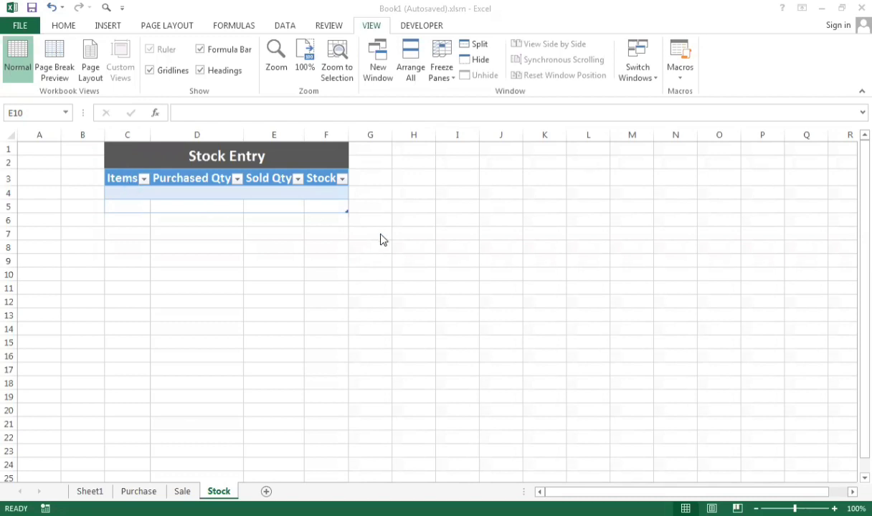
# Create a filter criteria range on the Stock sheet with the label Items in H4 and the formula ="<>" in H5.
pyautogui.doubleClick(410, 198)
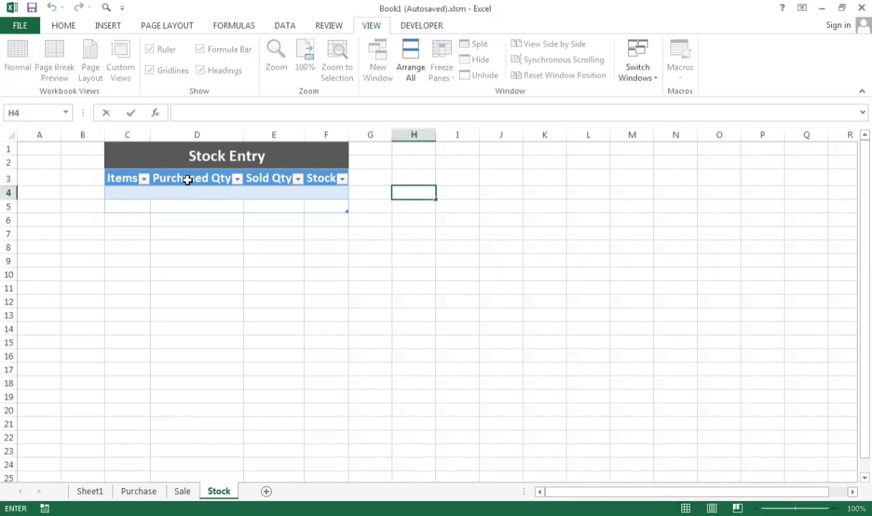
pyautogui.write('Items')
pyautogui.click(408, 208)
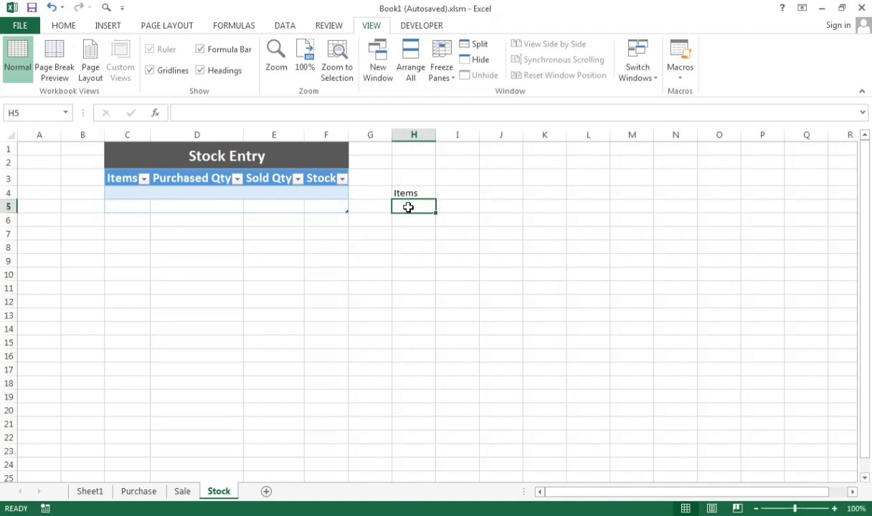
pyautogui.write('=')
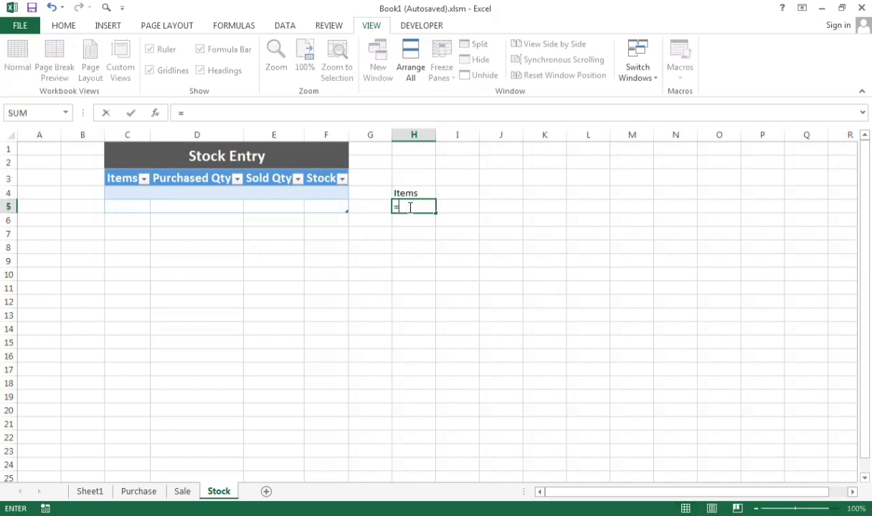
pyautogui.write('"<>"')
pyautogui.press('Return')
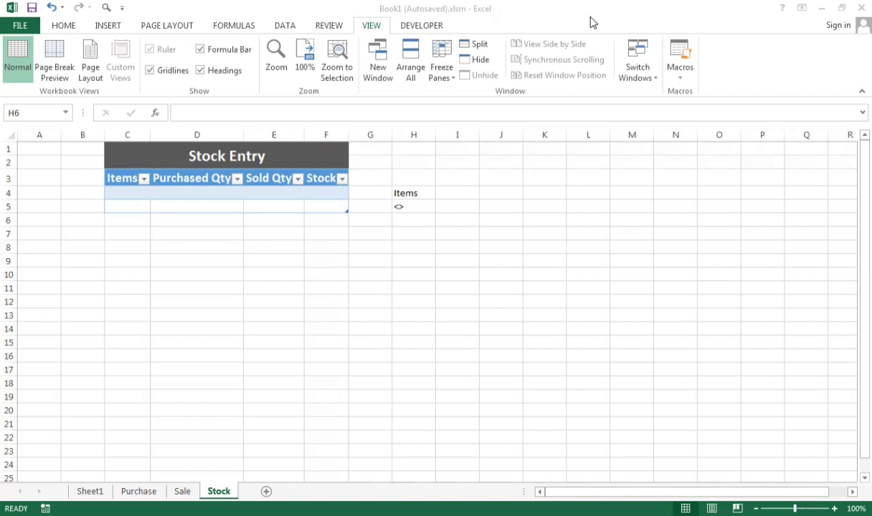
# Set up a new macro recording stored in This Workbook and try the macro name r.
pyautogui.click(676, 78)
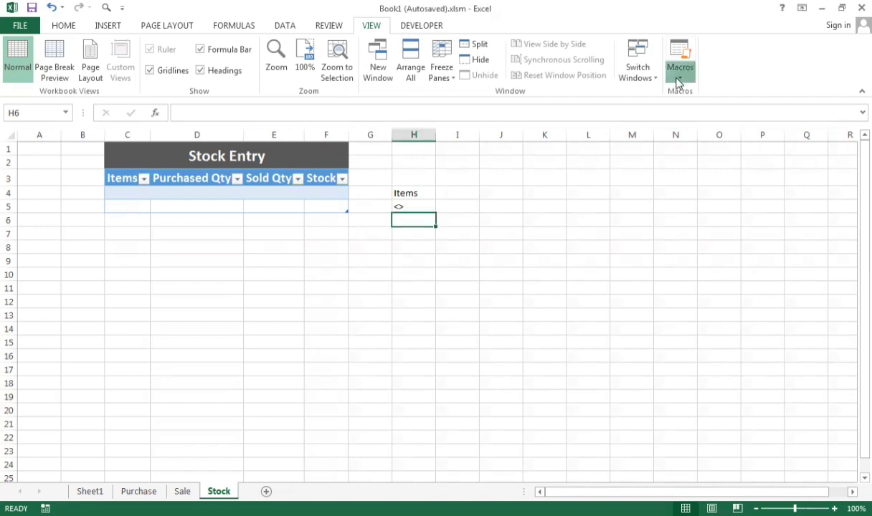
pyautogui.click(678, 81)
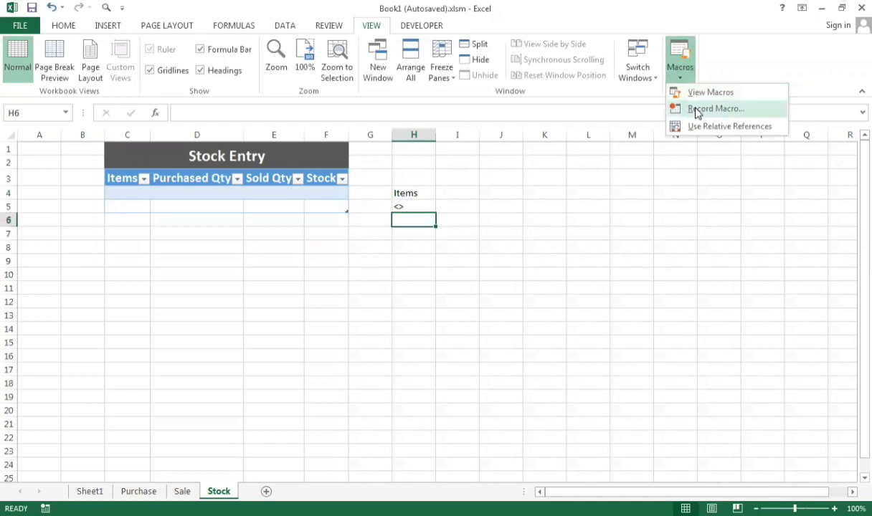
pyautogui.click(695, 109)
pyautogui.press('BackSpace')
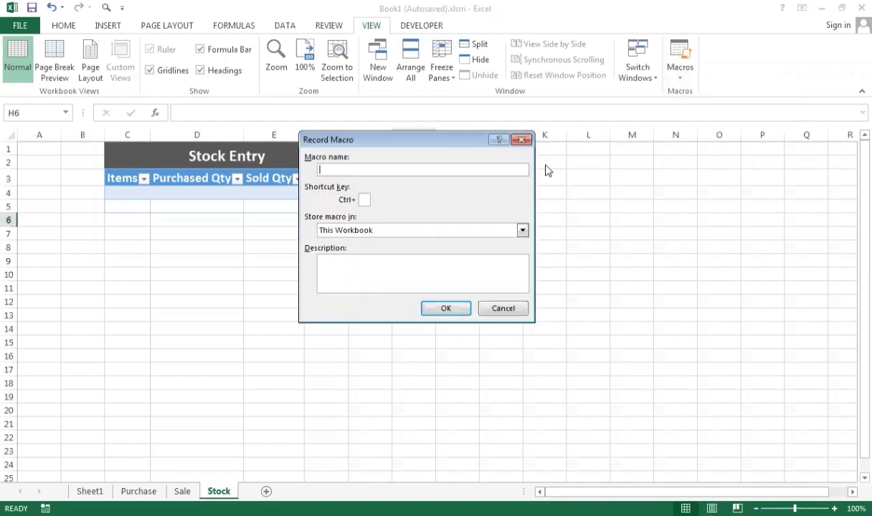
pyautogui.write('t')
pyautogui.click(458, 316)
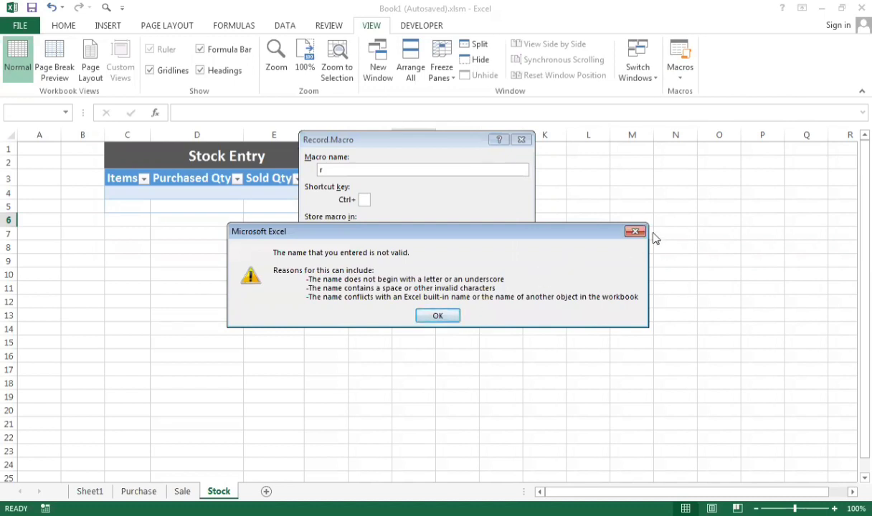
pyautogui.click(634, 232)
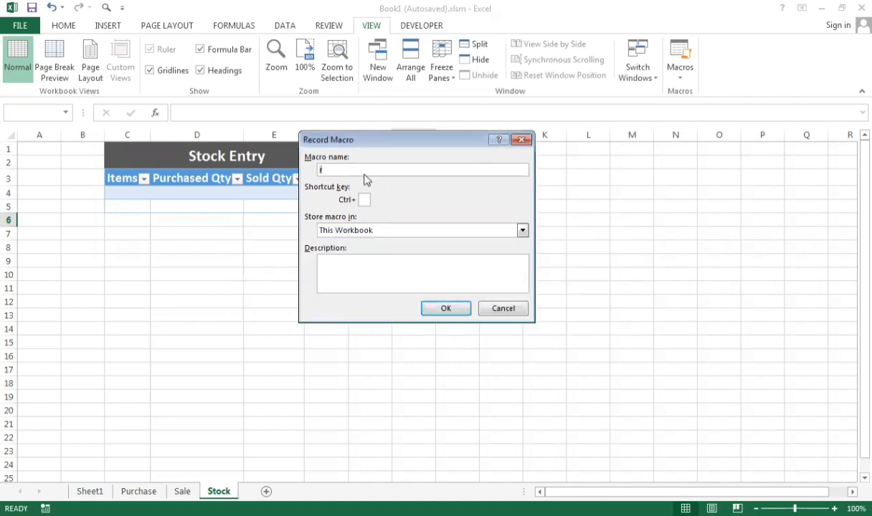
# Name the macro Refresh and start recording it in This Workbook.
pyautogui.press('BackSpace')
pyautogui.write('R')
pyautogui.click(443, 309)
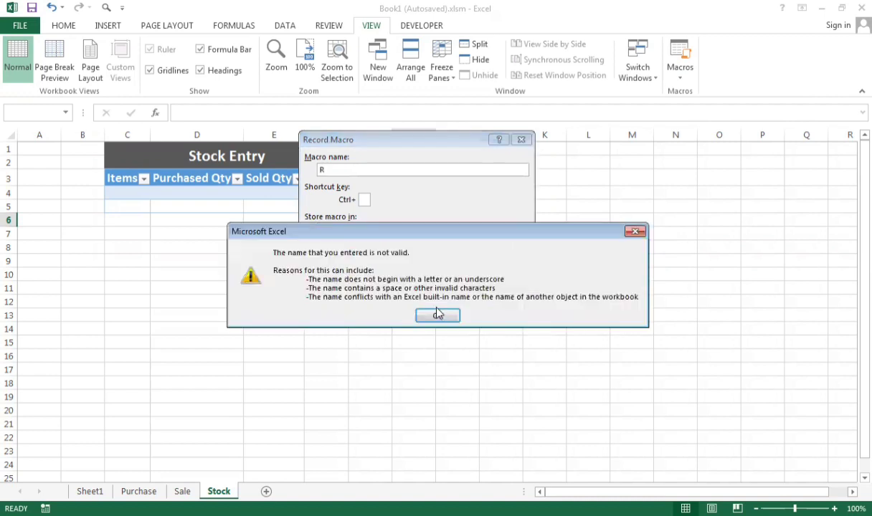
pyautogui.click(634, 231)
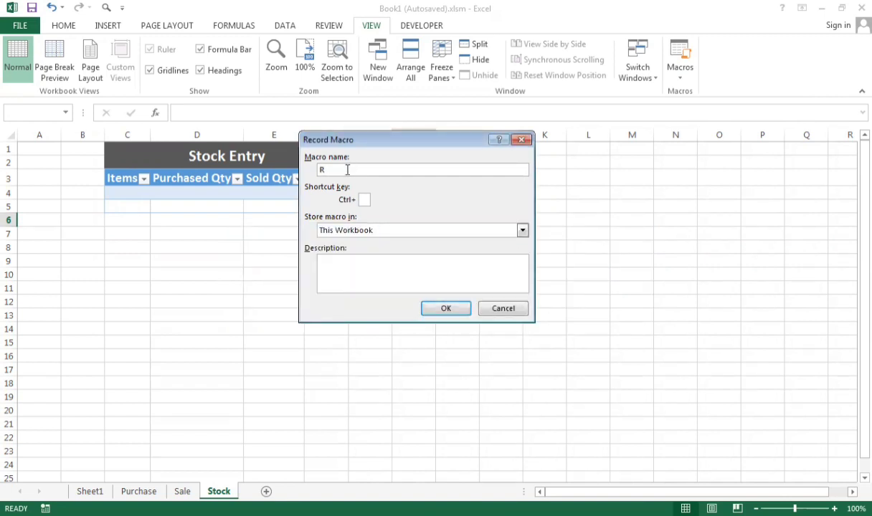
pyautogui.write('efresh')
pyautogui.click(444, 309)
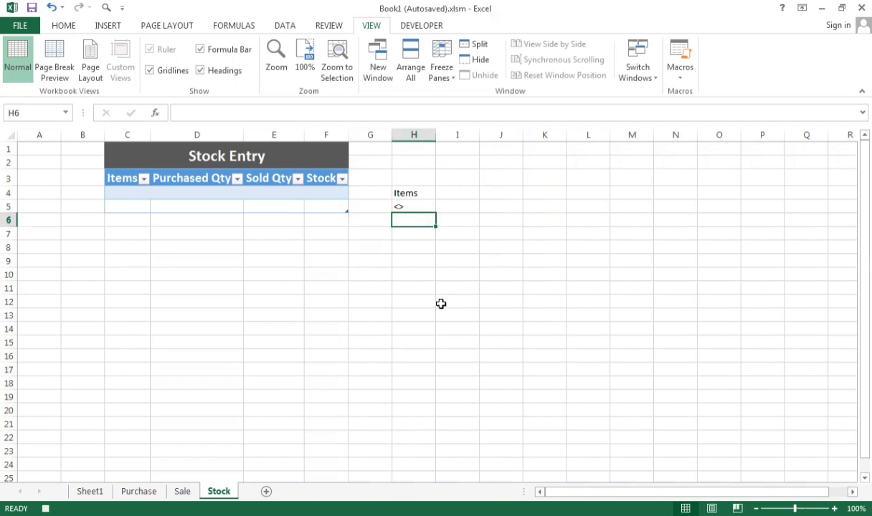
pyautogui.click(281, 29)
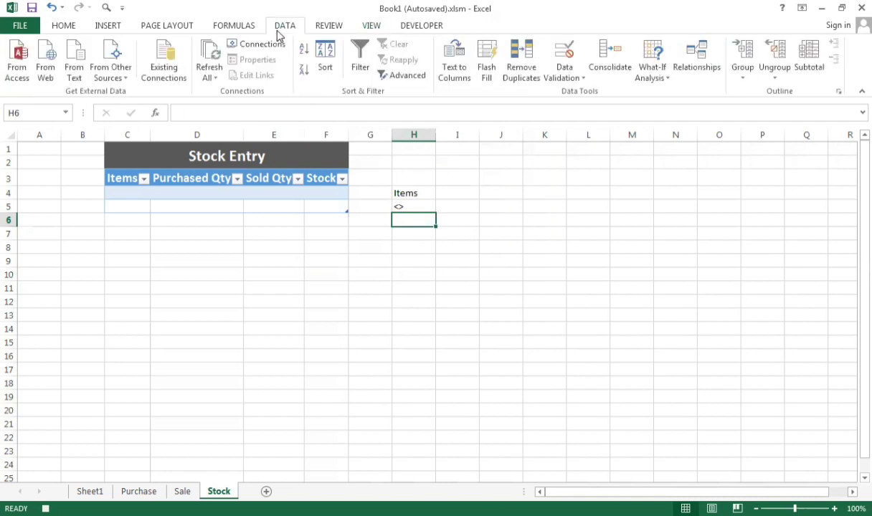
pyautogui.click(400, 77)
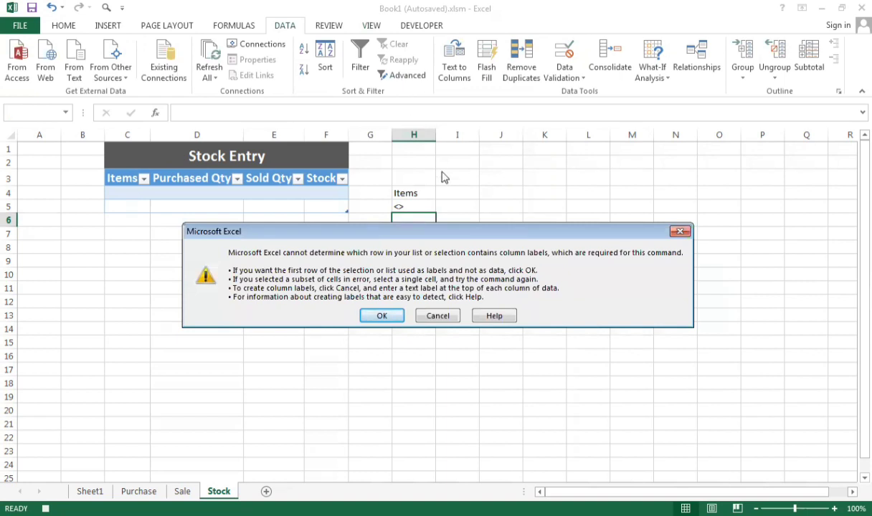
pyautogui.click(678, 233)
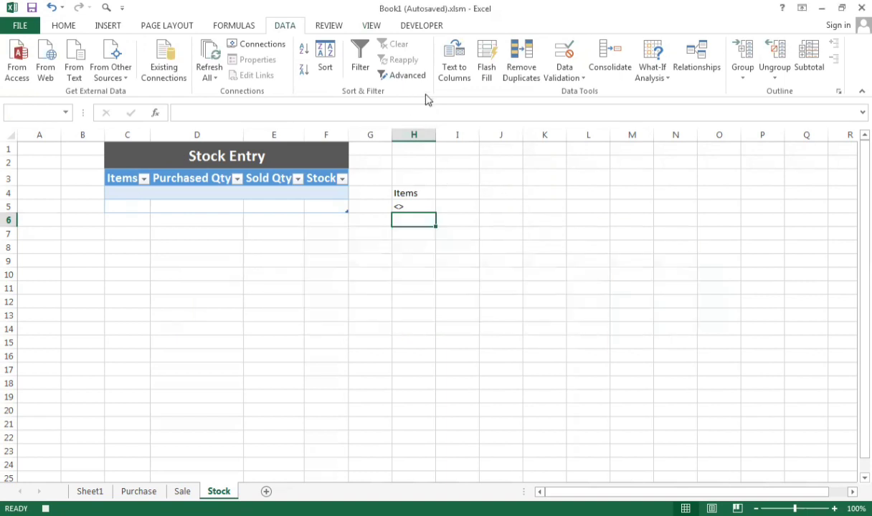
pyautogui.click(371, 26)
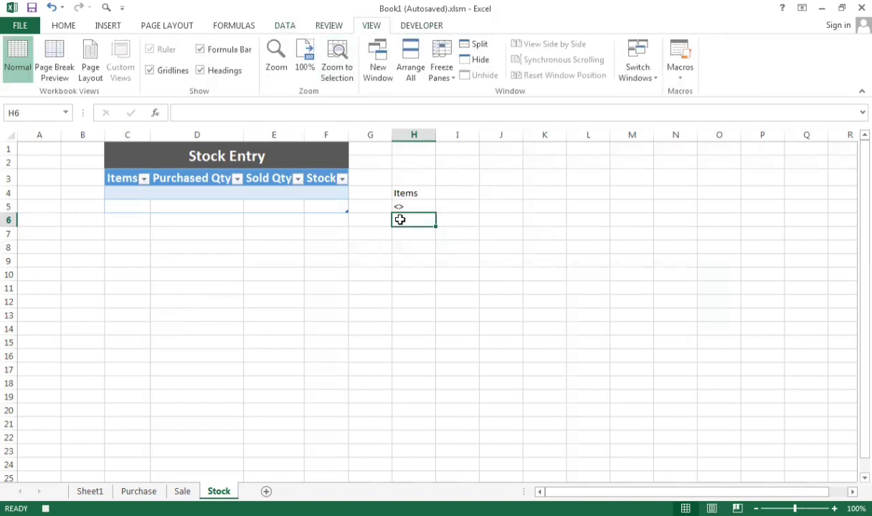
pyautogui.click(286, 27)
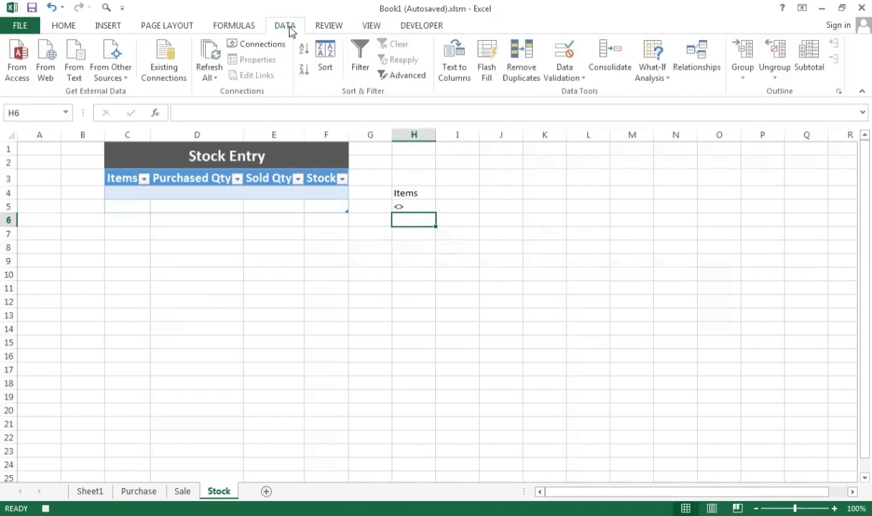
pyautogui.click(406, 81)
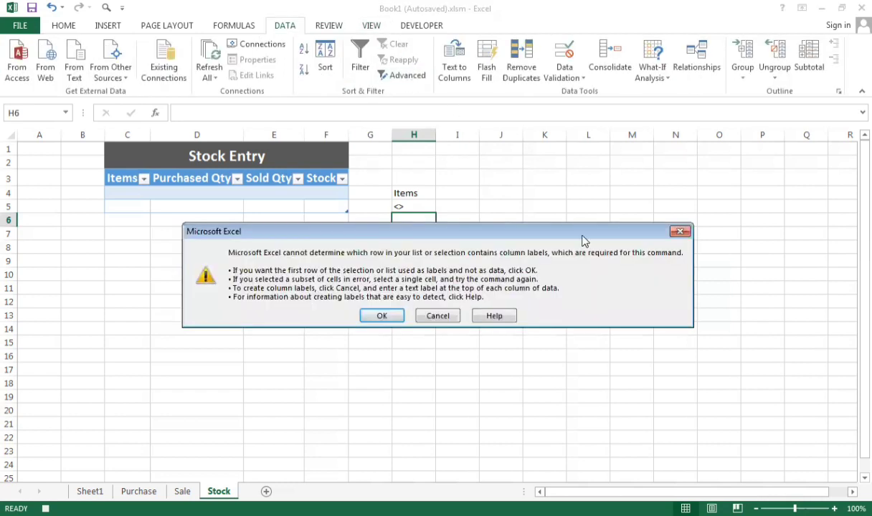
pyautogui.click(680, 232)
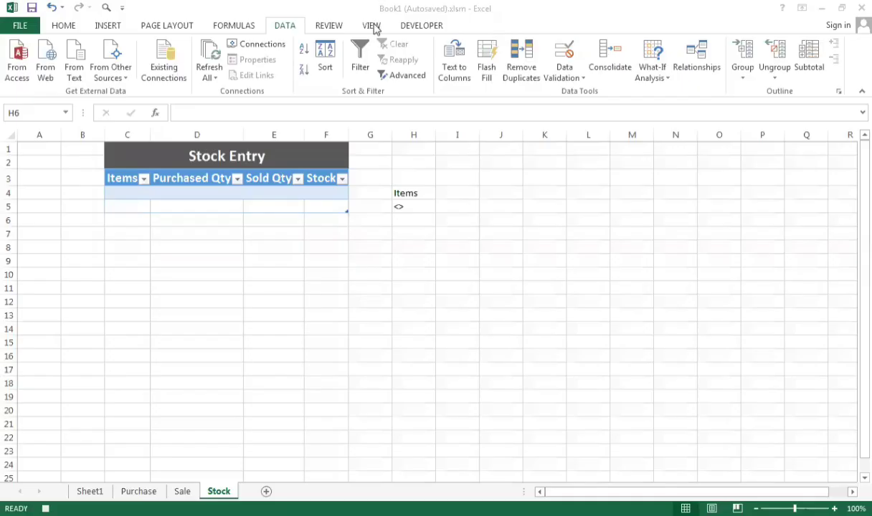
pyautogui.click(372, 25)
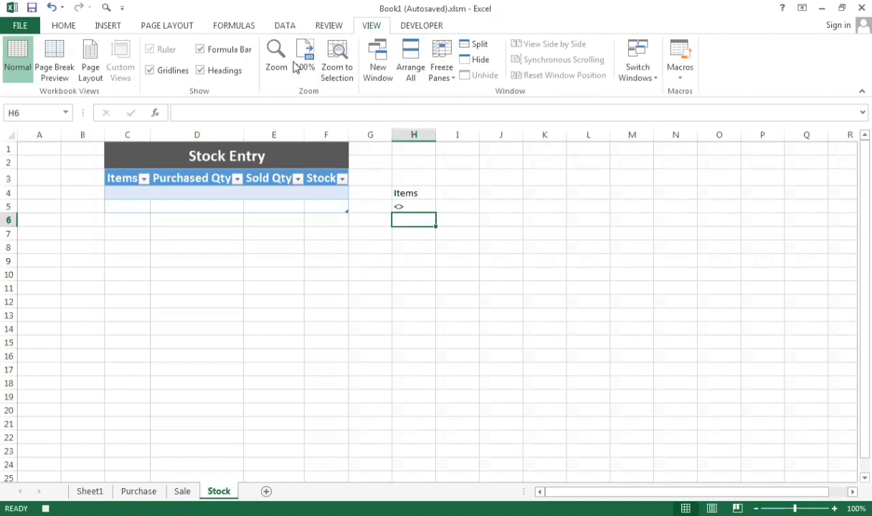
# Start an Advanced Filter on the Stock sheet using the first row as labels and set it to copy to another location.
pyautogui.click(285, 28)
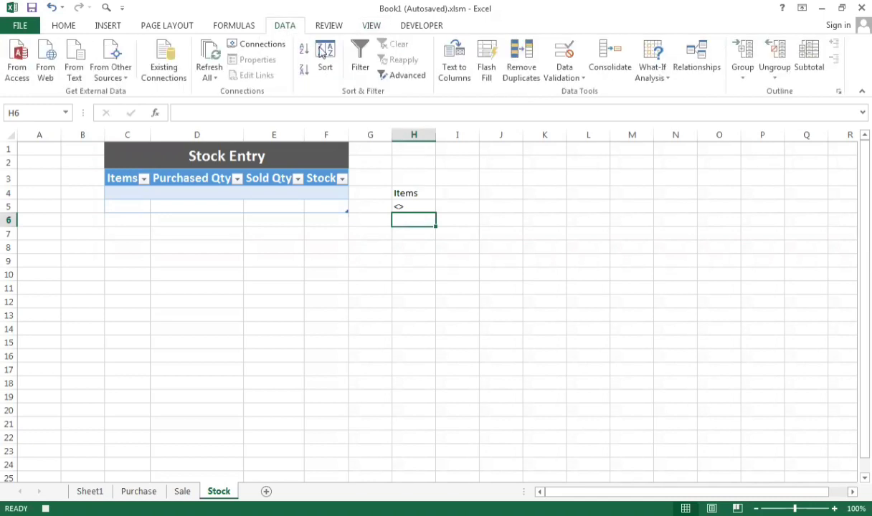
pyautogui.click(392, 72)
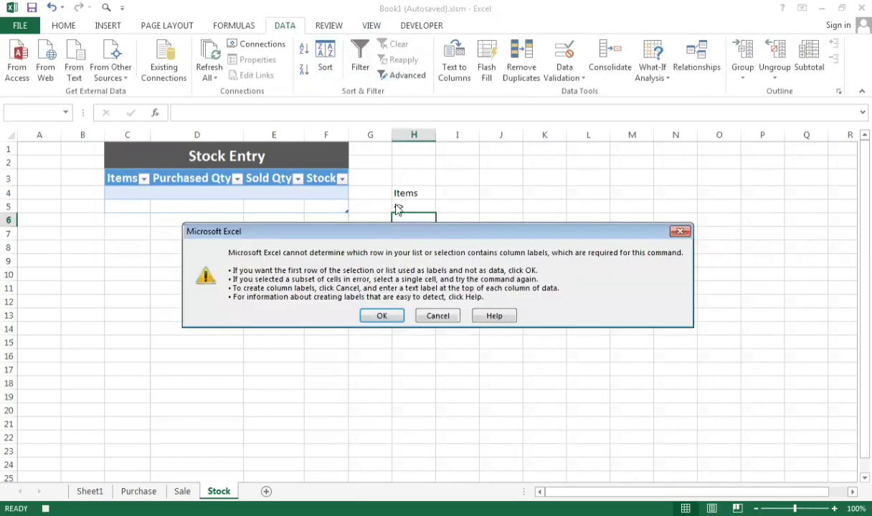
pyautogui.click(371, 310)
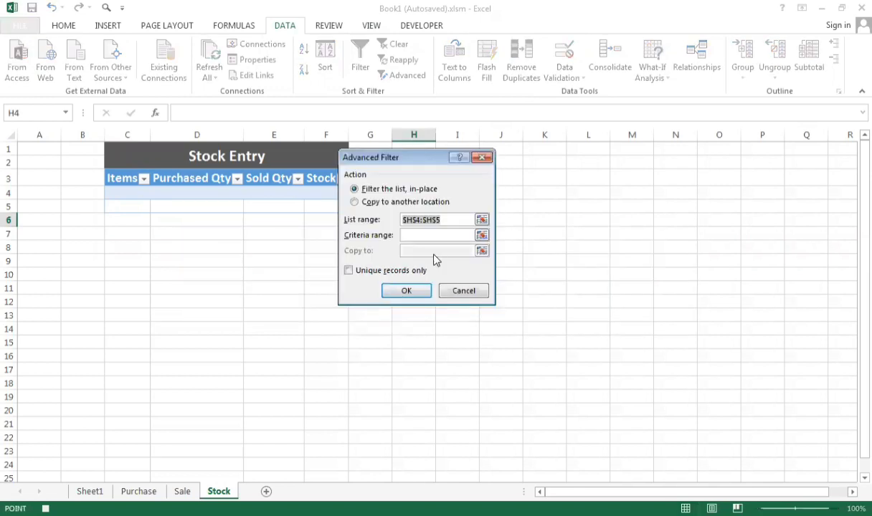
pyautogui.click(356, 202)
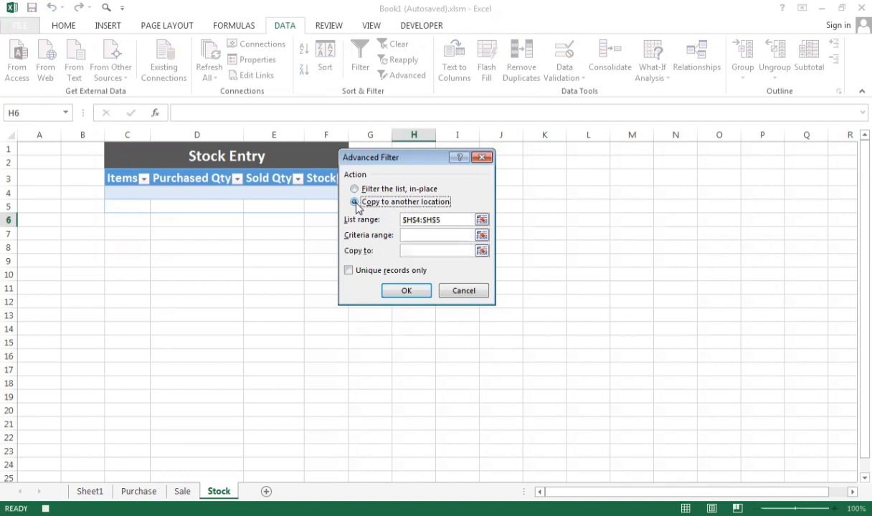
# Set the filter's list range to the whole Items column of the Purchase Entry table, including its header.
pyautogui.click(445, 220)
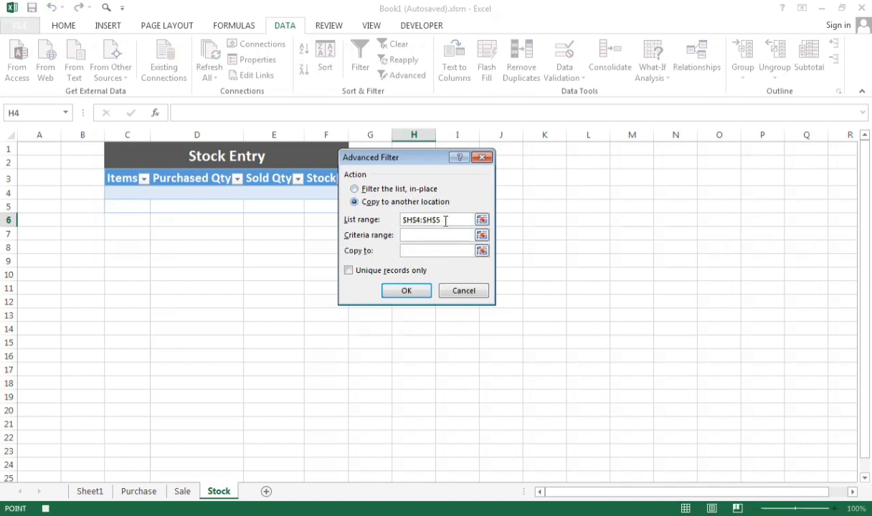
pyautogui.click(481, 221)
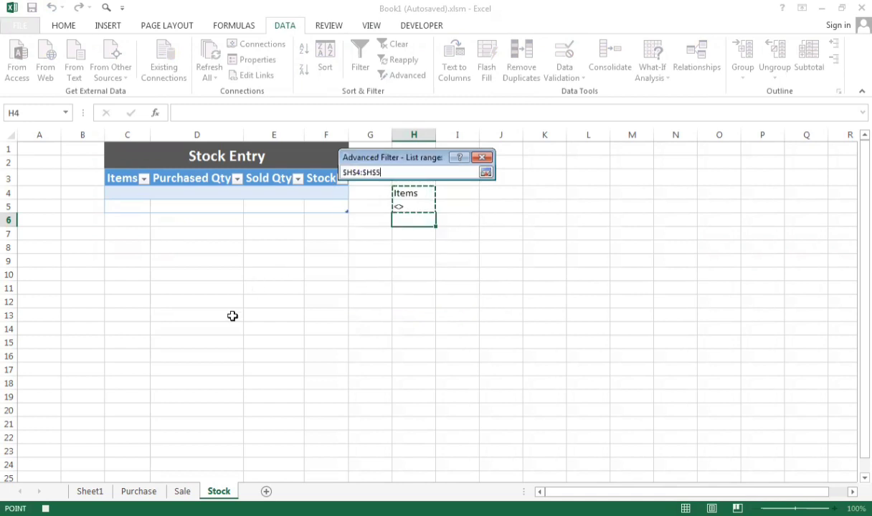
pyautogui.click(136, 491)
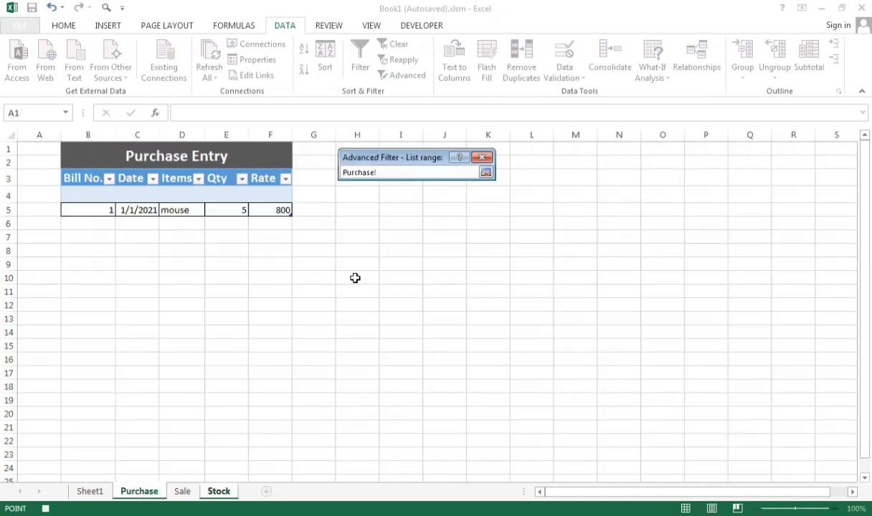
pyautogui.click(172, 181)
pyautogui.moveTo(172, 181); pyautogui.dragTo(173, 210)
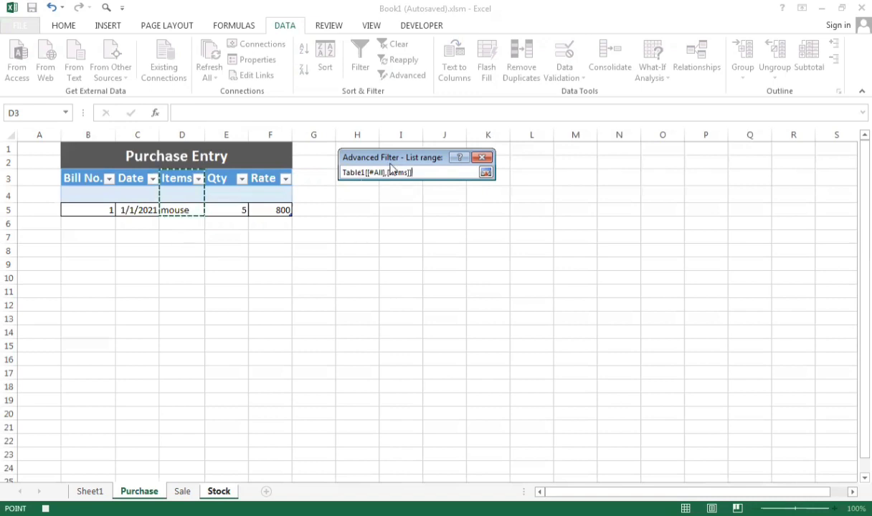
pyautogui.click(485, 173)
# Set the filter's criteria range to H4:H5 on the Stock sheet.
pyautogui.click(432, 232)
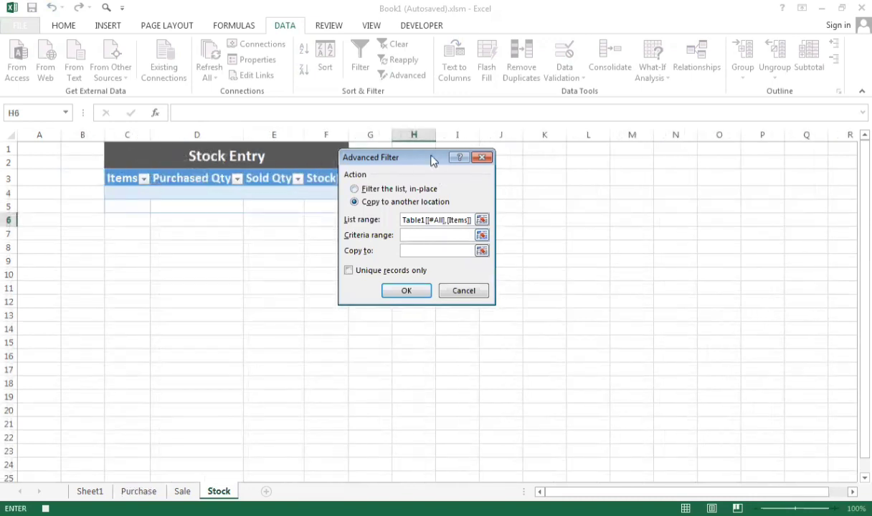
pyautogui.moveTo(431, 160); pyautogui.dragTo(287, 178)
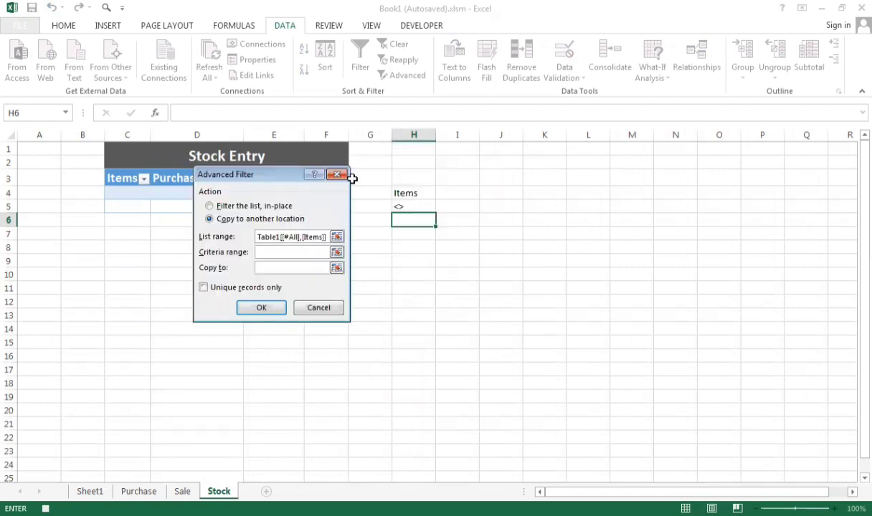
pyautogui.click(411, 194)
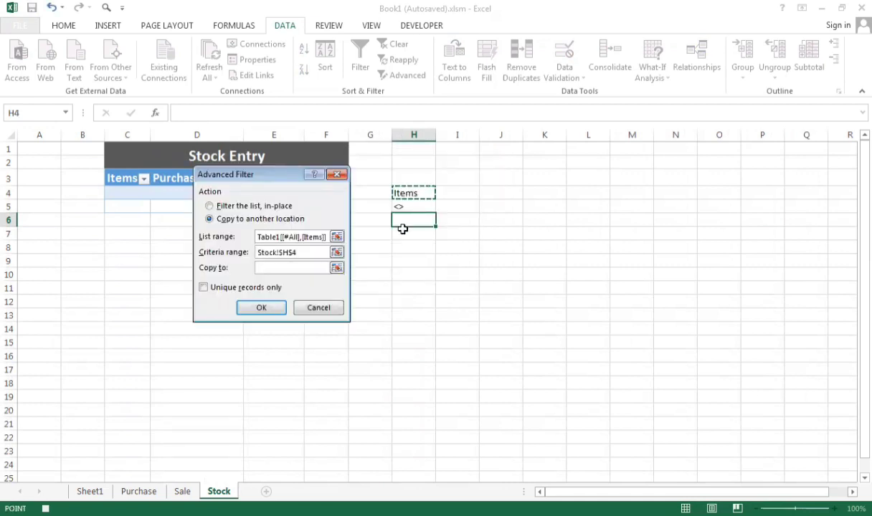
pyautogui.moveTo(398, 198); pyautogui.dragTo(399, 205)
# Set the Stock table's Items header as the copy destination, restrict to unique records only, and run the filter.
pyautogui.click(301, 268)
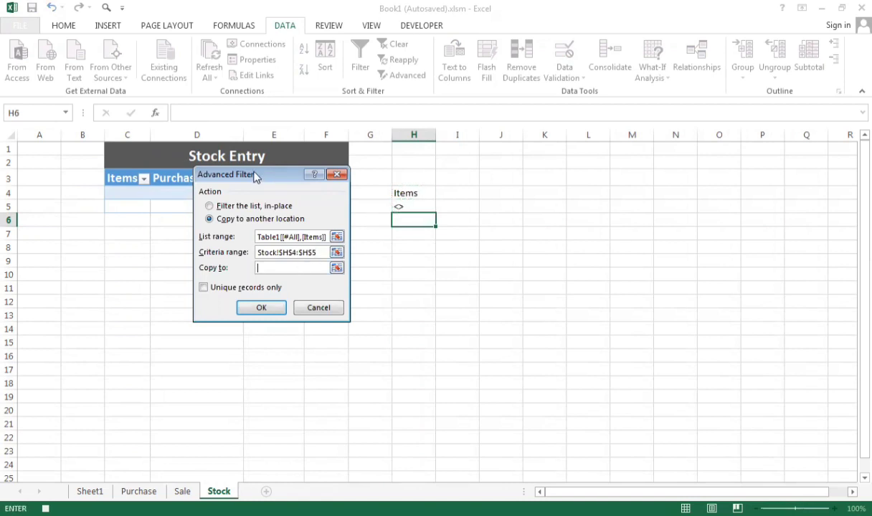
pyautogui.click(119, 177)
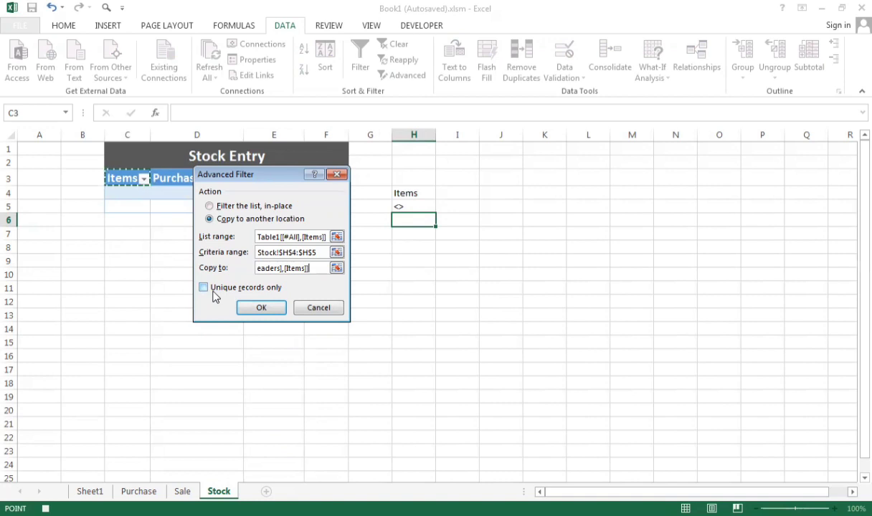
pyautogui.click(213, 293)
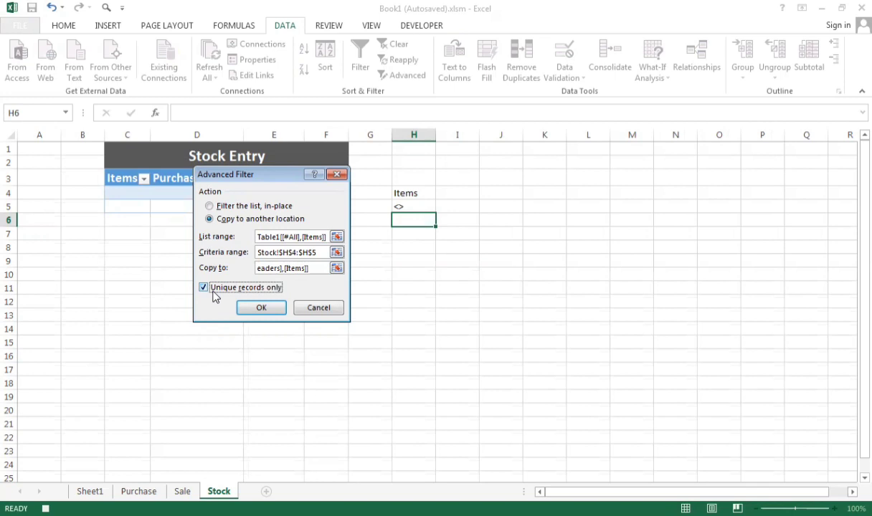
pyautogui.click(267, 310)
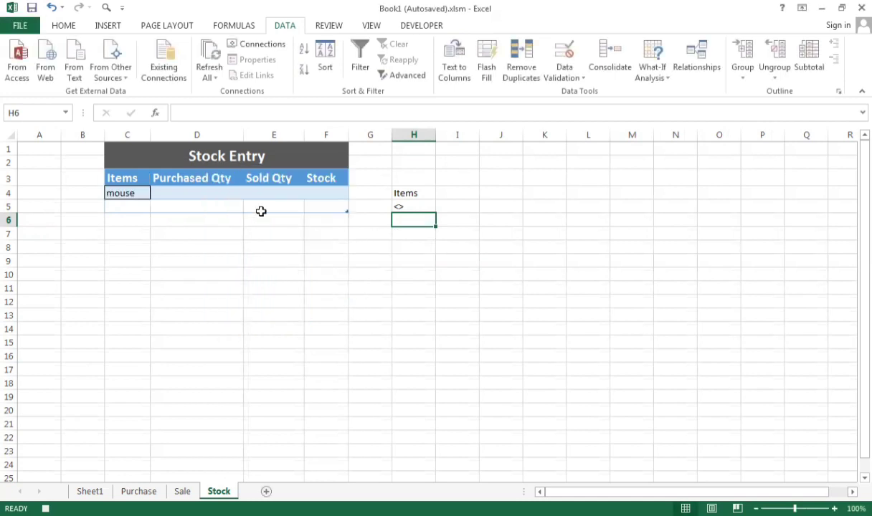
# Compare the filtered item on the Stock sheet with the Purchase Entry table, then stop recording the Refresh macro.
pyautogui.click(169, 189)
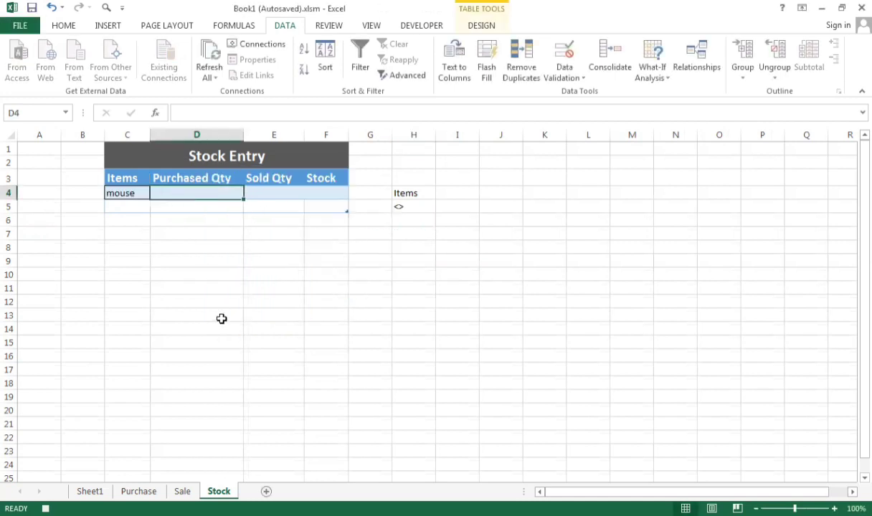
pyautogui.click(139, 491)
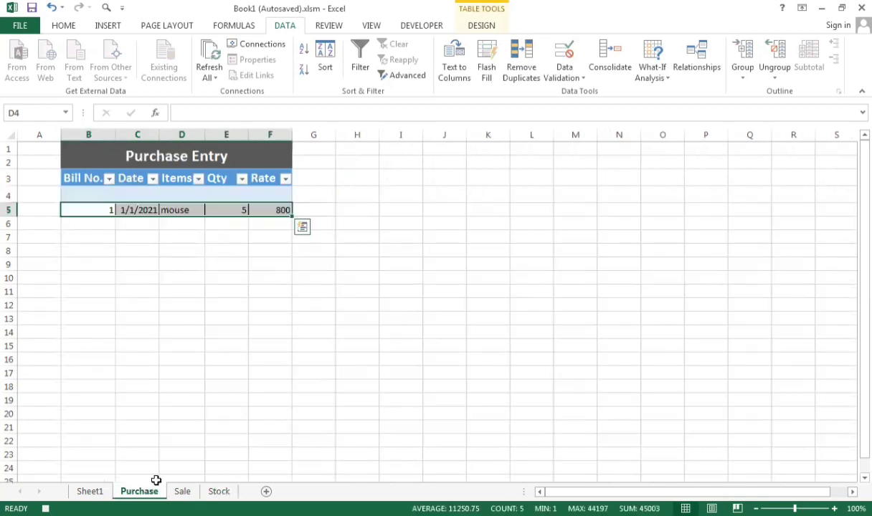
pyautogui.click(218, 491)
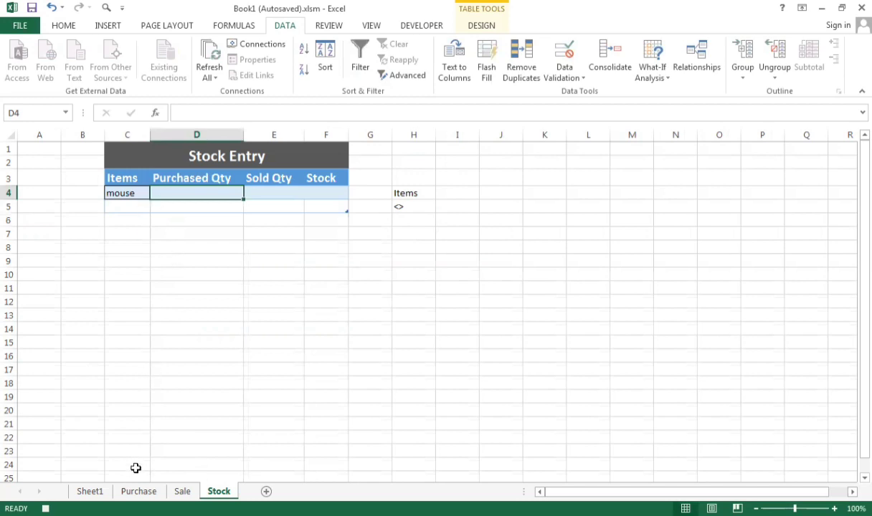
pyautogui.click(139, 492)
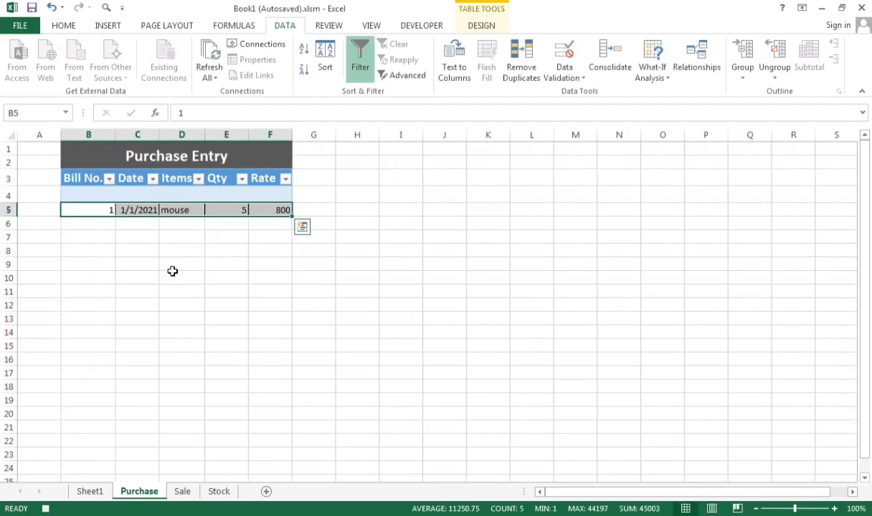
pyautogui.click(90, 193)
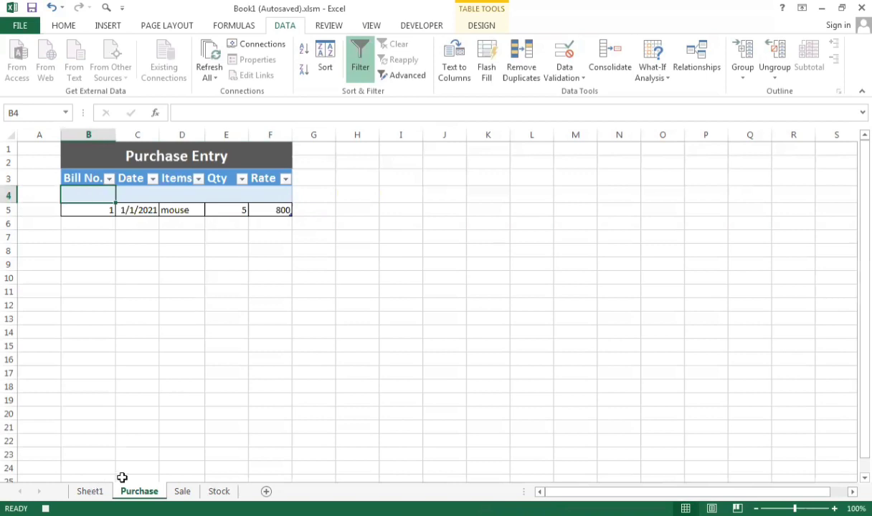
pyautogui.click(219, 492)
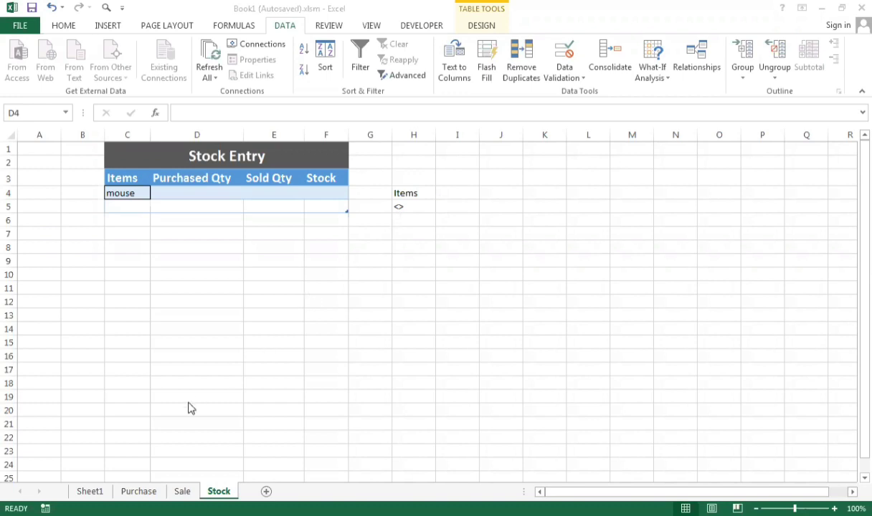
# Copy the Sale Entry shape from Sheet1 and paste it onto the Stock sheet near the filter criteria.
pyautogui.click(84, 494)
pyautogui.click(117, 319)
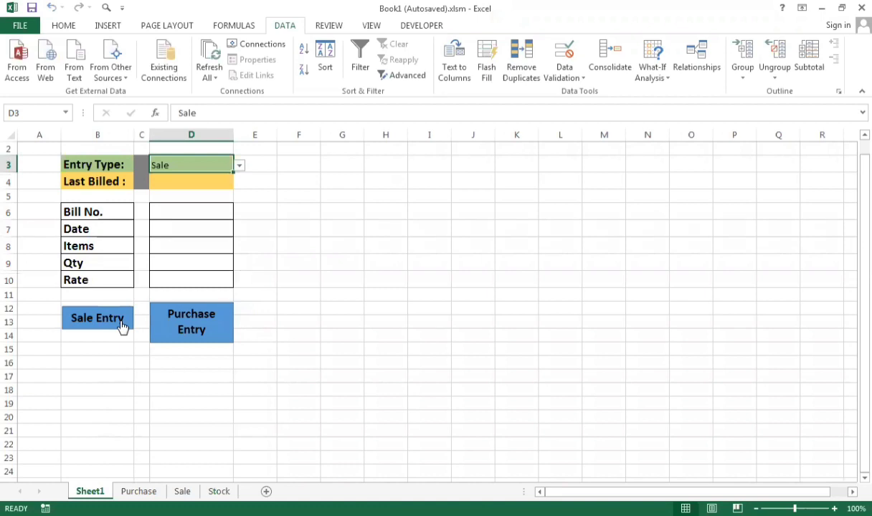
pyautogui.keyDown('ctrl'); pyautogui.click(122, 326); pyautogui.keyUp('ctrl')
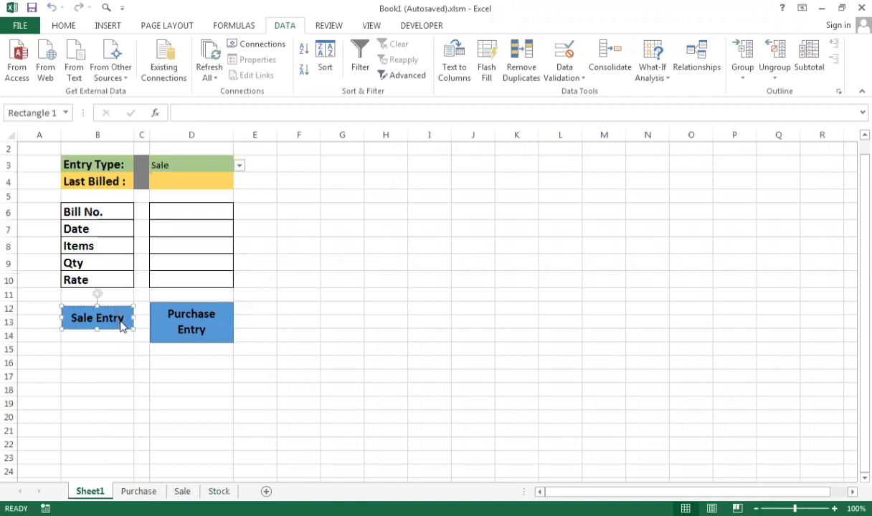
pyautogui.rightClick(122, 326)
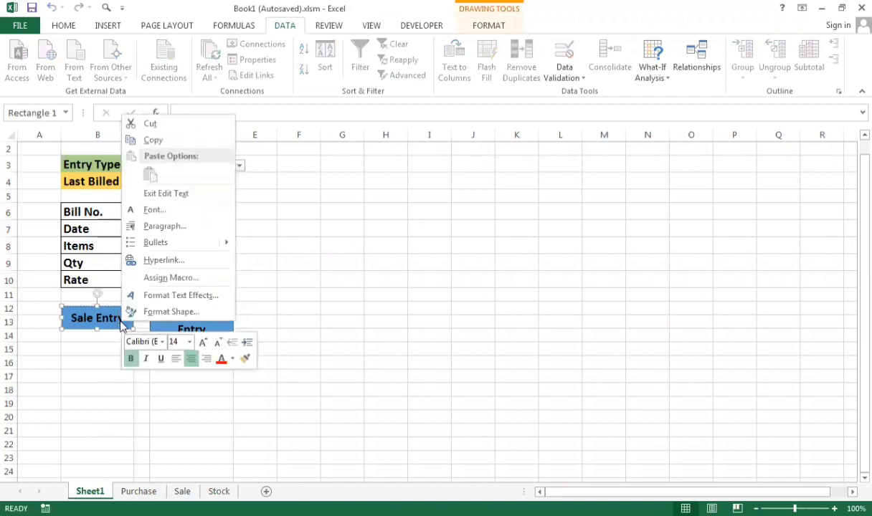
pyautogui.click(177, 142)
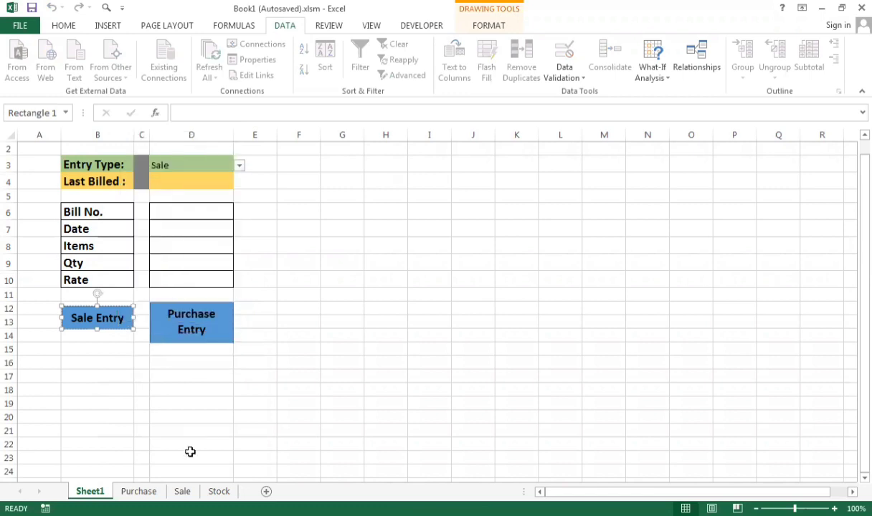
pyautogui.click(219, 491)
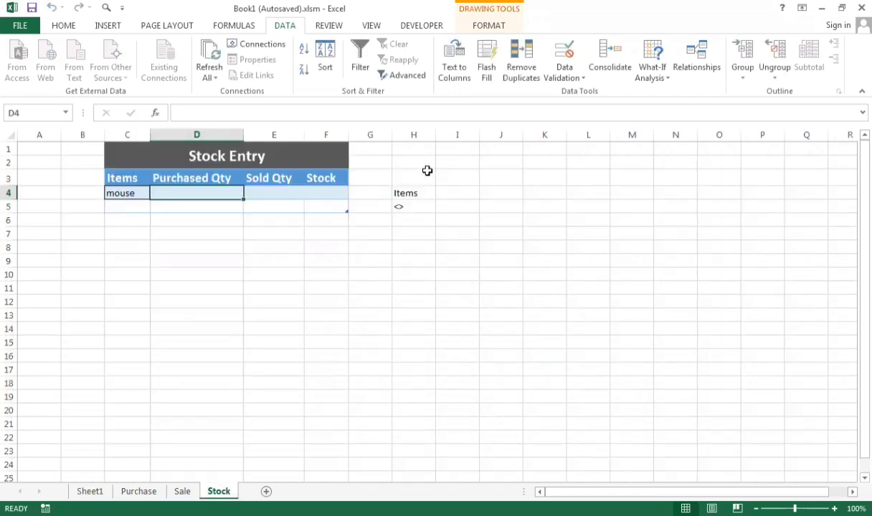
pyautogui.click(491, 197)
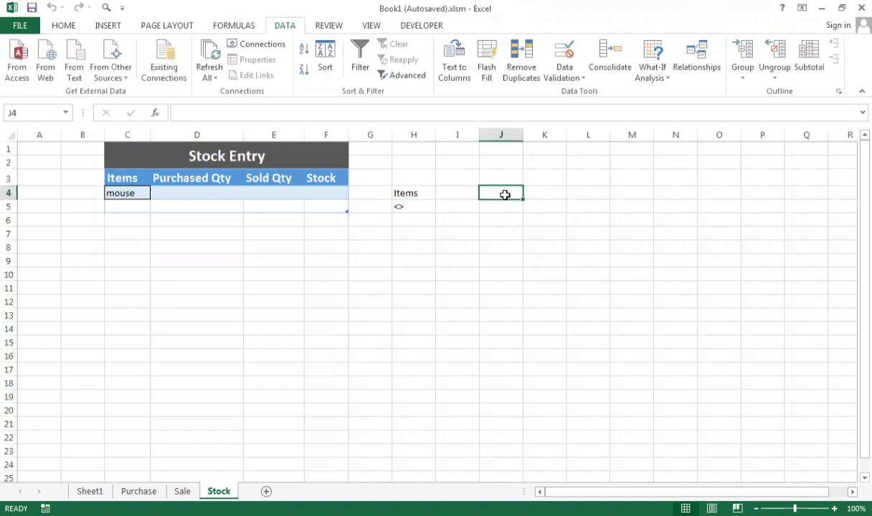
pyautogui.hotkey('ctrl', 'v')
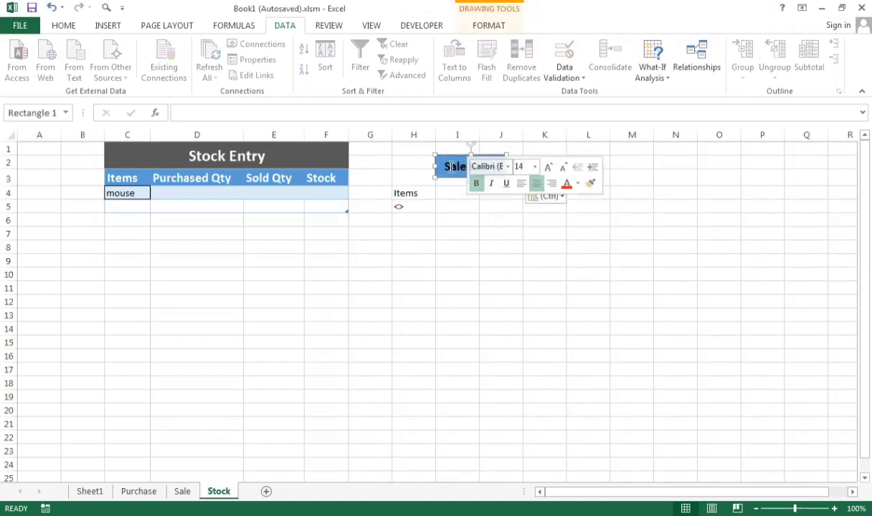
# Move the pasted Sale Entry shape down beside the Items criteria cells on the Stock sheet.
pyautogui.click(502, 220)
pyautogui.click(474, 176)
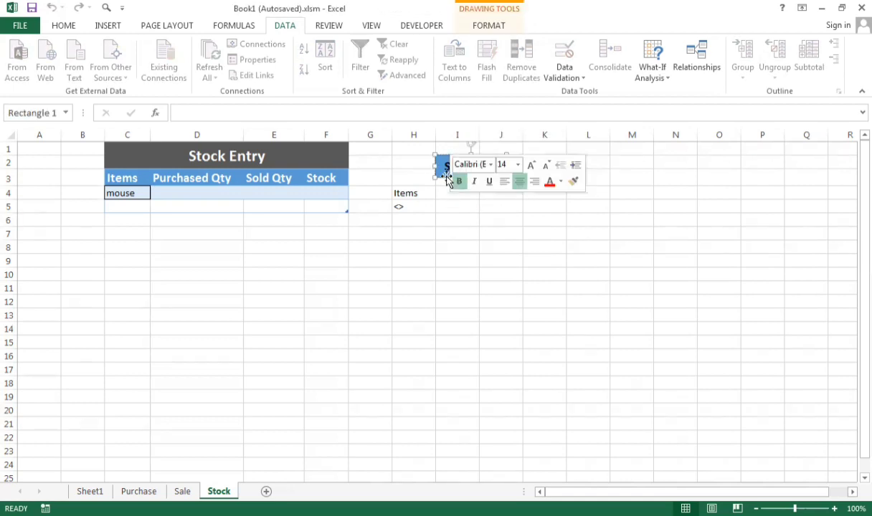
pyautogui.moveTo(444, 167); pyautogui.dragTo(444, 202)
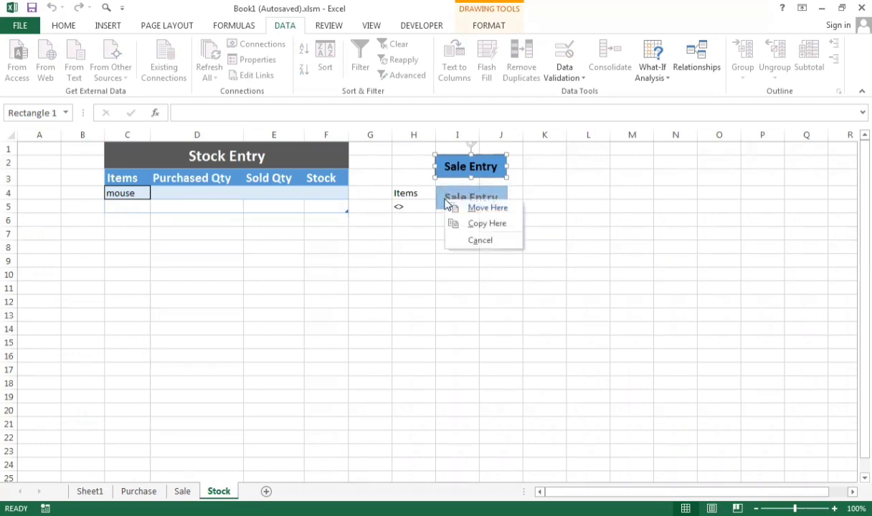
pyautogui.click(463, 208)
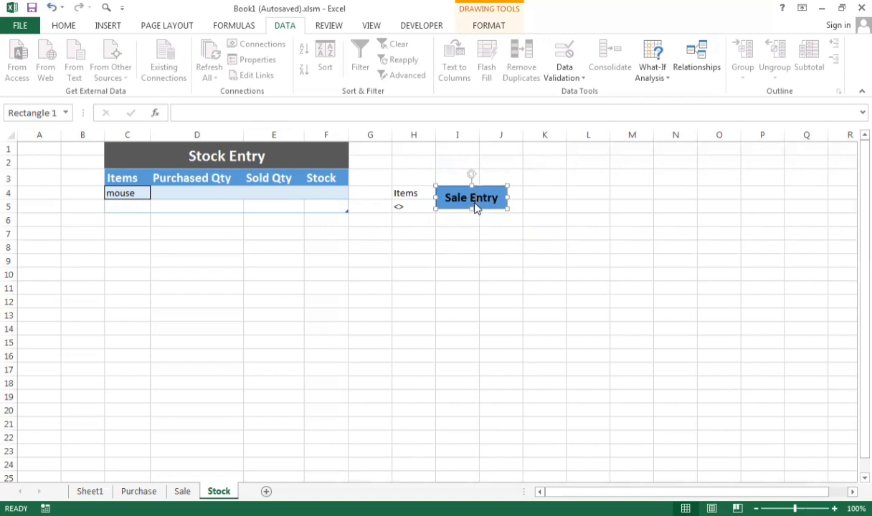
pyautogui.rightClick(474, 207)
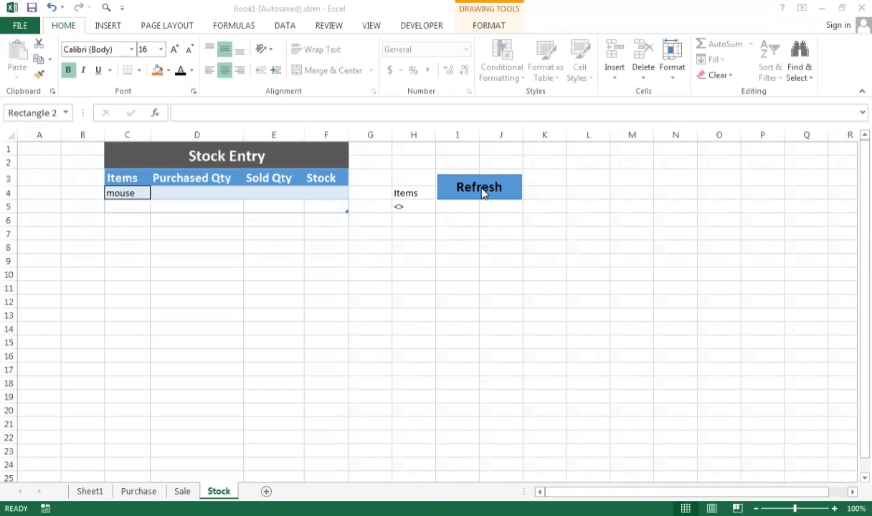
# Assign the Refresh macro to the Refresh shape on the Stock sheet and deselect the shape.
pyautogui.click(474, 187)
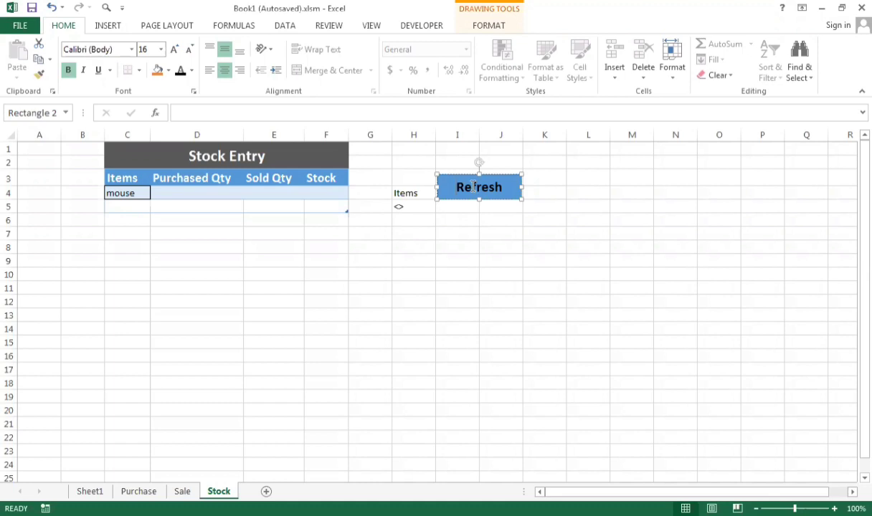
pyautogui.rightClick(474, 186)
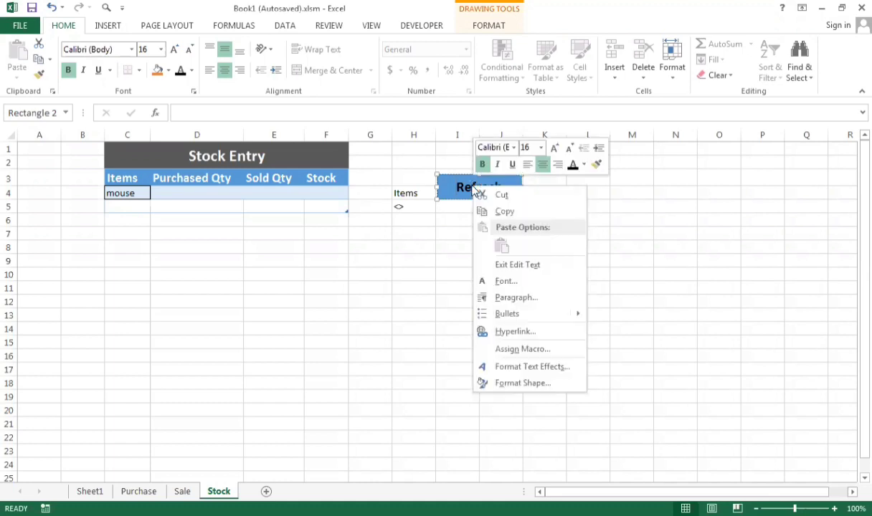
pyautogui.click(516, 350)
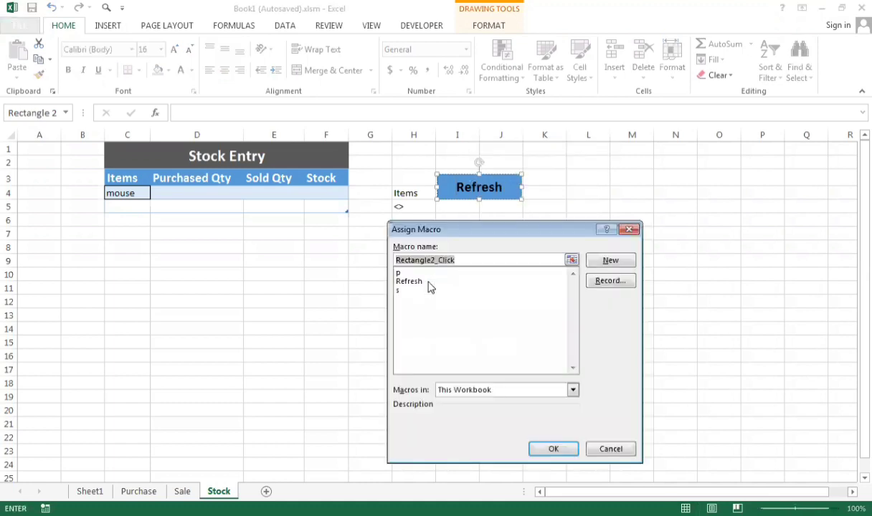
pyautogui.click(429, 283)
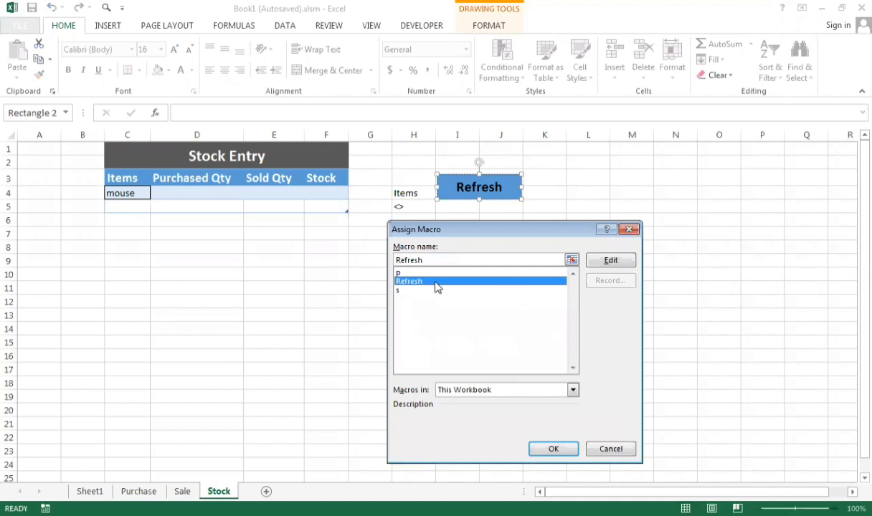
pyautogui.click(553, 448)
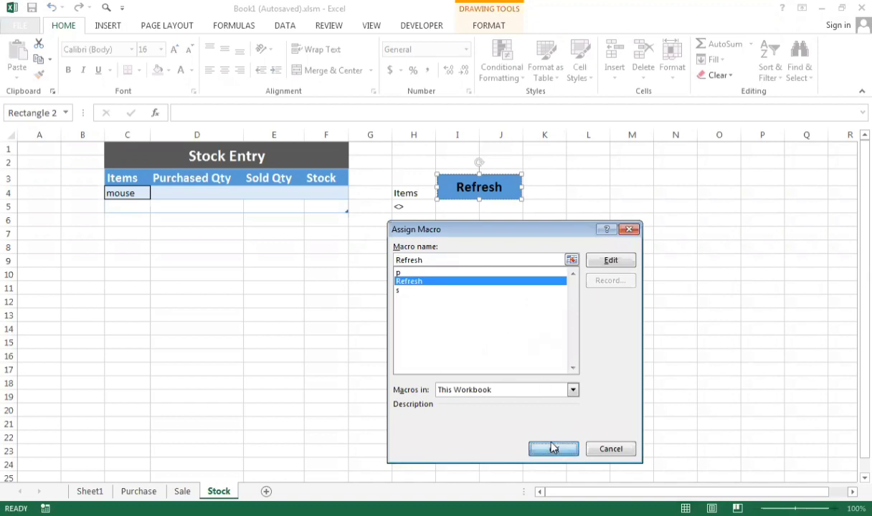
pyautogui.click(444, 358)
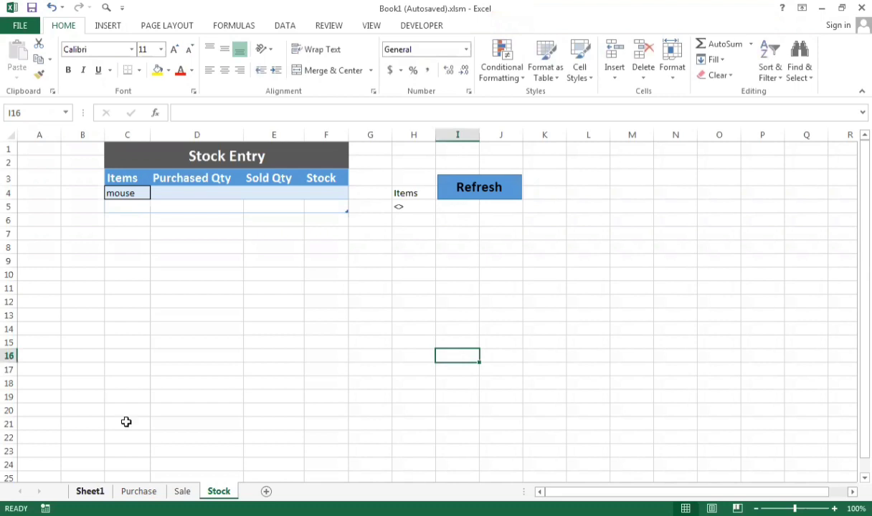
# On Sheet1's entry form, set the Bill No. to 3 and the Date to 2/2/2021.
pyautogui.click(89, 492)
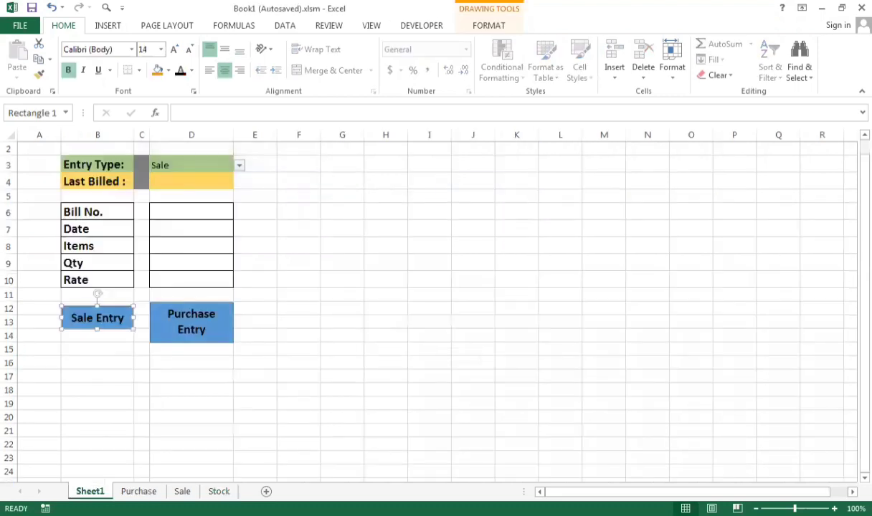
pyautogui.click(190, 211)
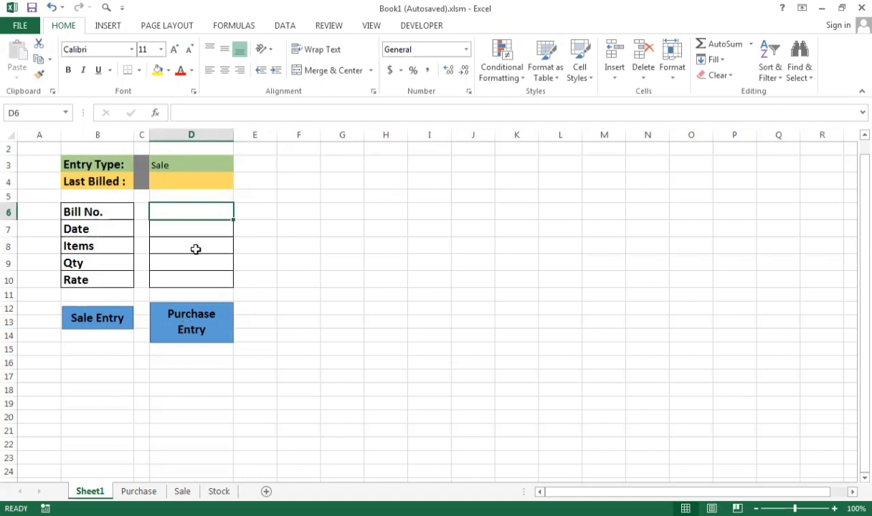
pyautogui.doubleClick(166, 213)
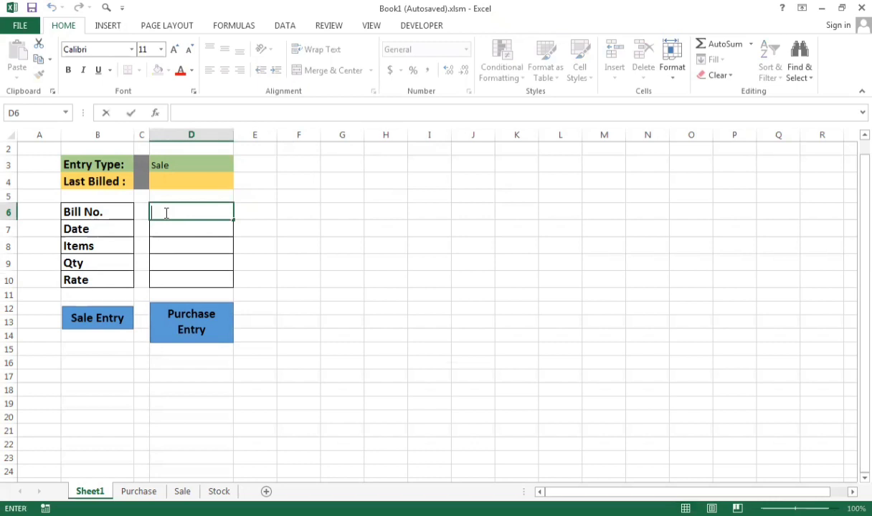
pyautogui.write('3')
pyautogui.click(177, 227)
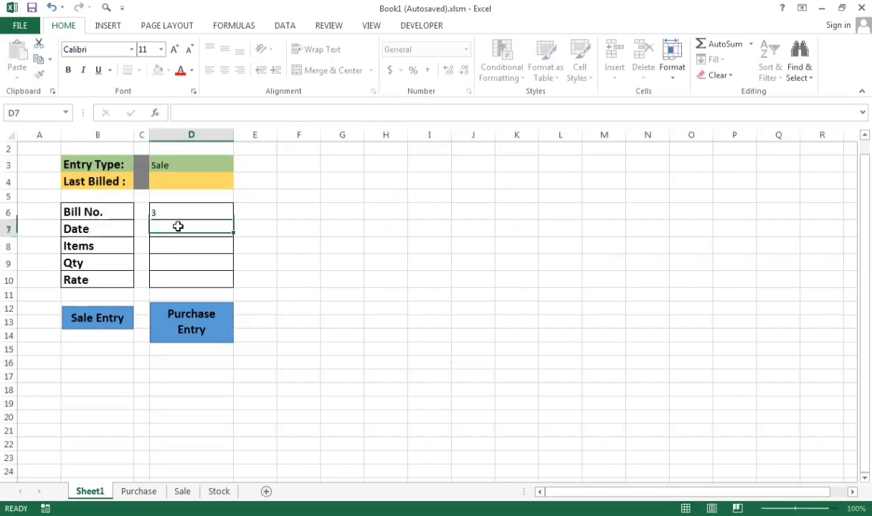
pyautogui.write('2/')
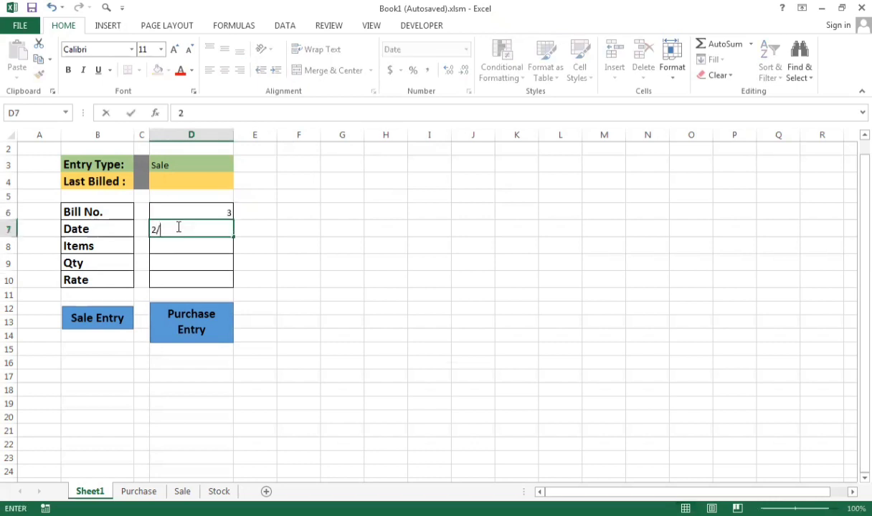
pyautogui.write('2/2021')
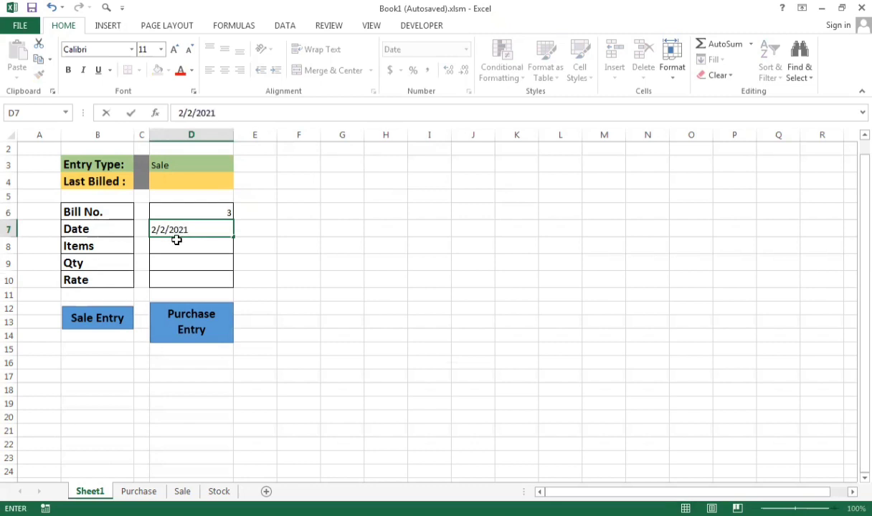
# Fill in the form's Items as RAM, Qty as 2 and Rate as 1500, and submit it with the Purchase Entry shape.
pyautogui.click(176, 239)
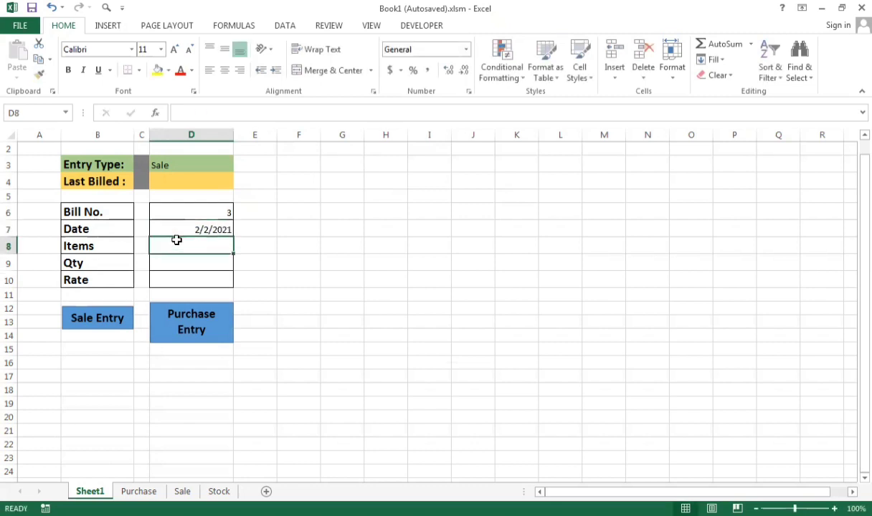
pyautogui.write('Ra')
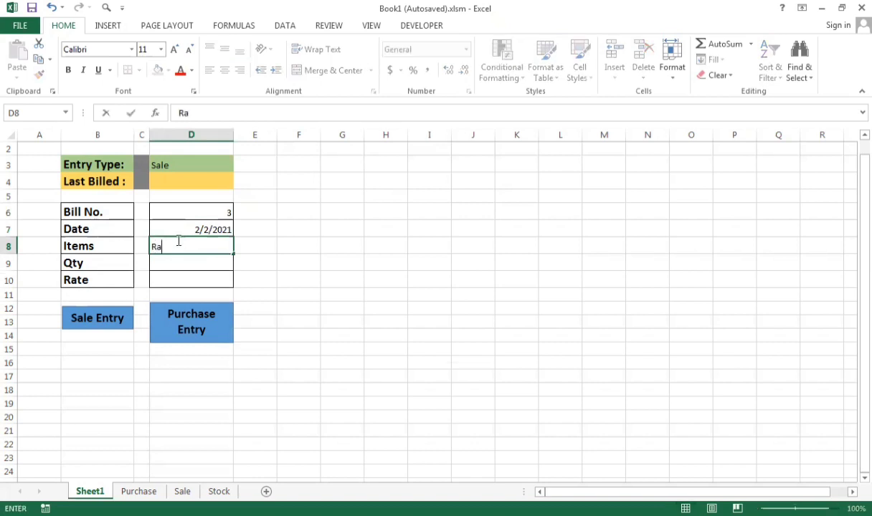
pyautogui.press('BackSpace')
pyautogui.write('AM')
pyautogui.click(194, 262)
pyautogui.write('2')
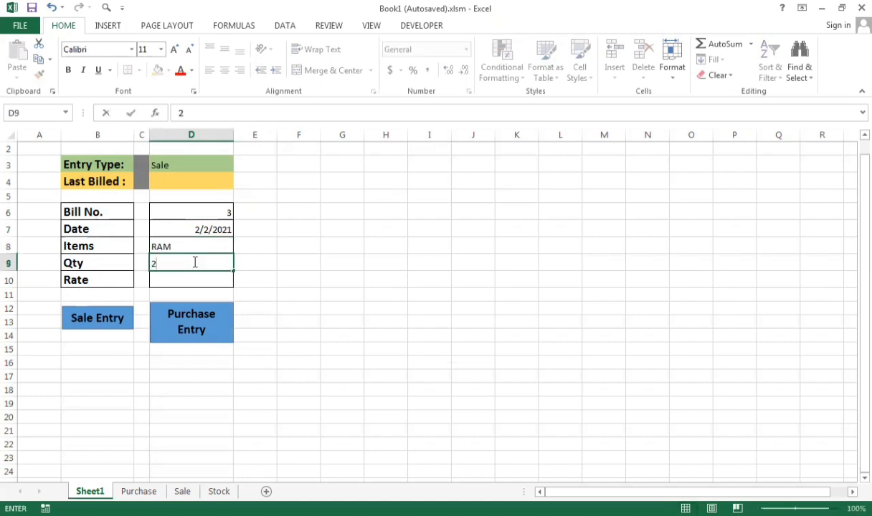
pyautogui.click(173, 277)
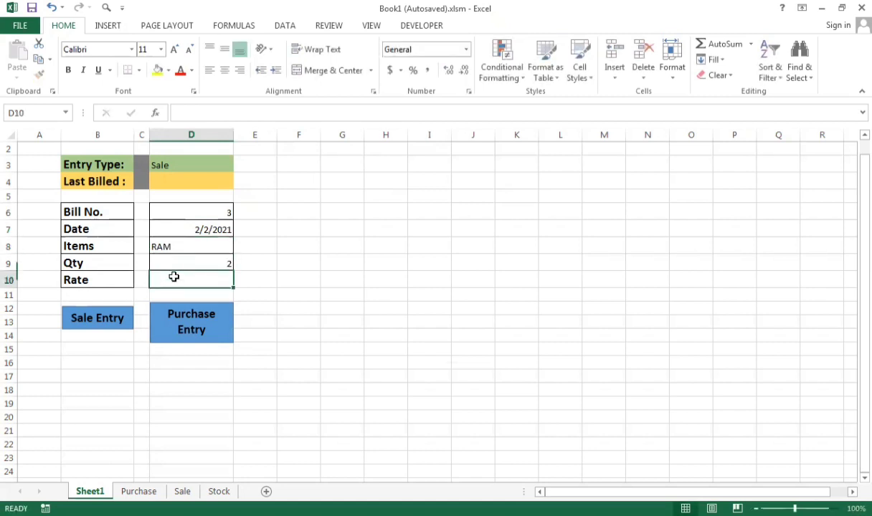
pyautogui.write('1500')
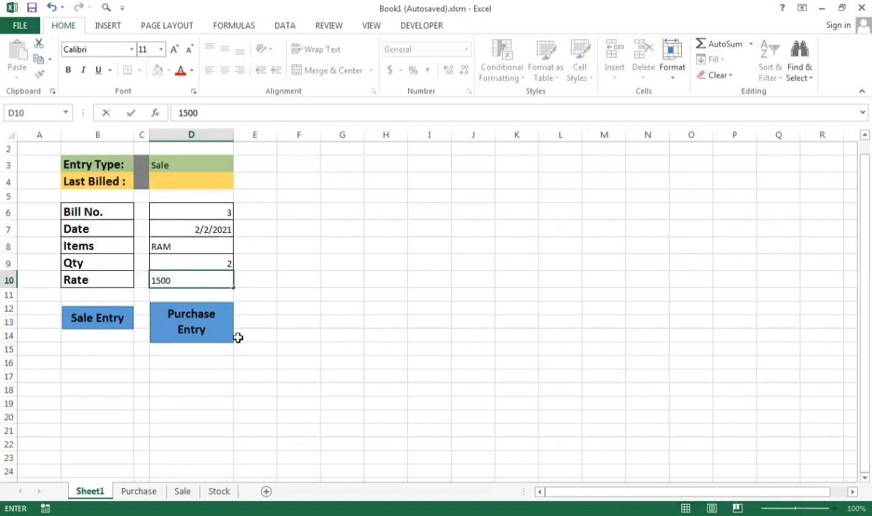
pyautogui.click(198, 336)
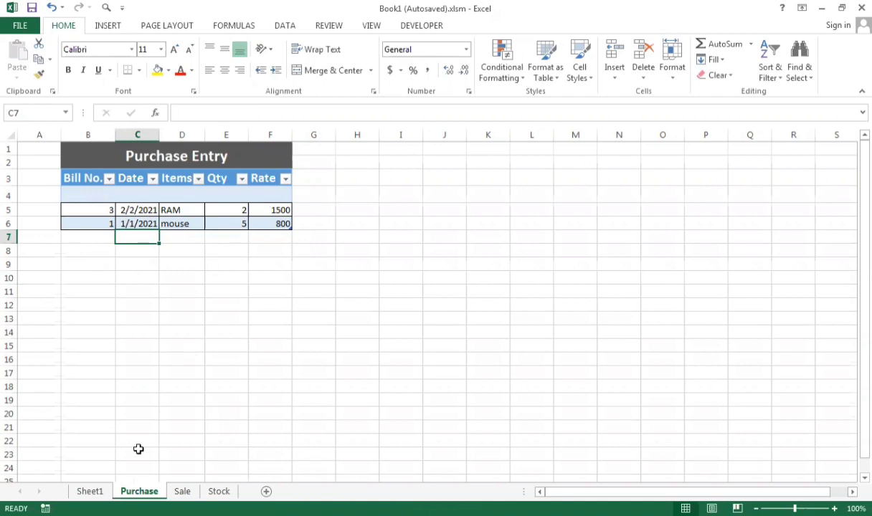
# Run the Refresh macro from its shape on the Stock sheet to update the Items list.
pyautogui.click(219, 491)
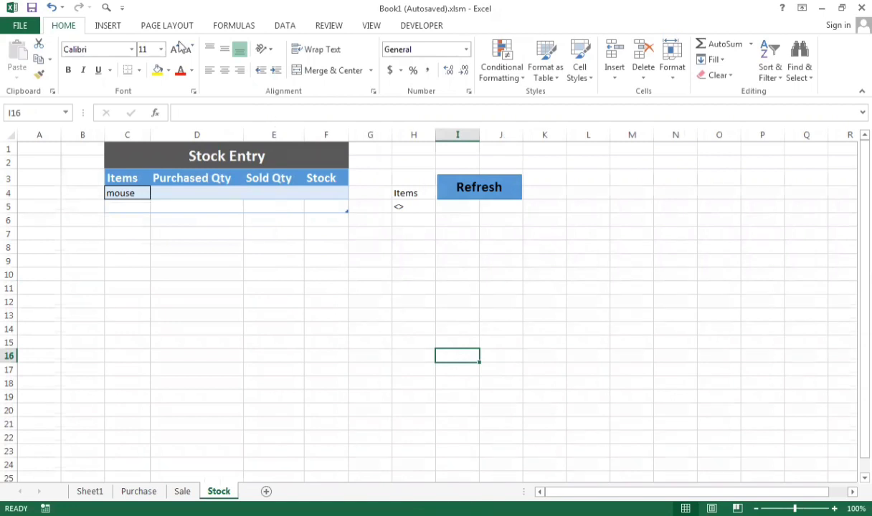
pyautogui.click(399, 205)
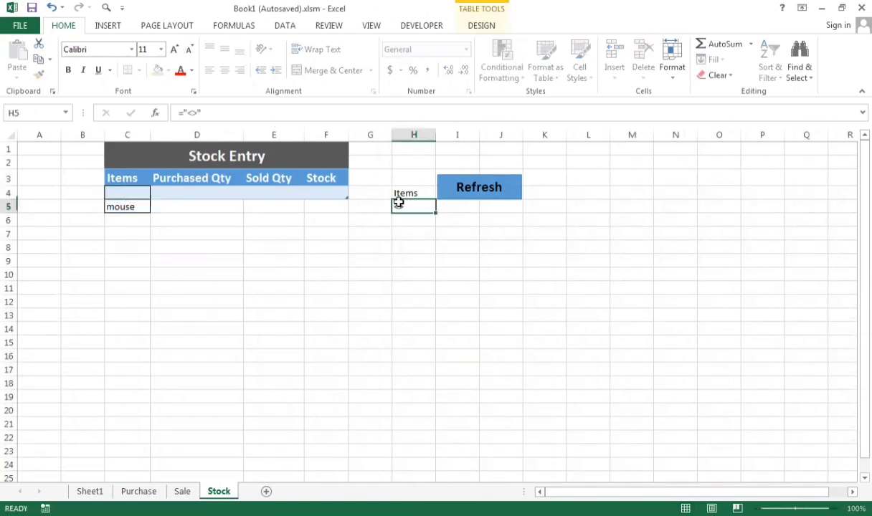
pyautogui.click(470, 192)
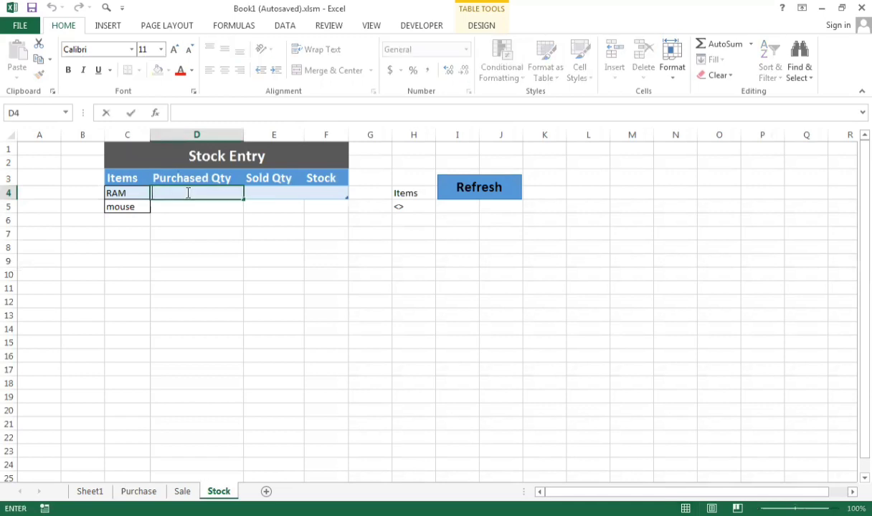
# Begin a SUMIF formula in D4 under Purchased Qty, using the Purchase table's whole Items column with its header as the range.
pyautogui.write('=s')
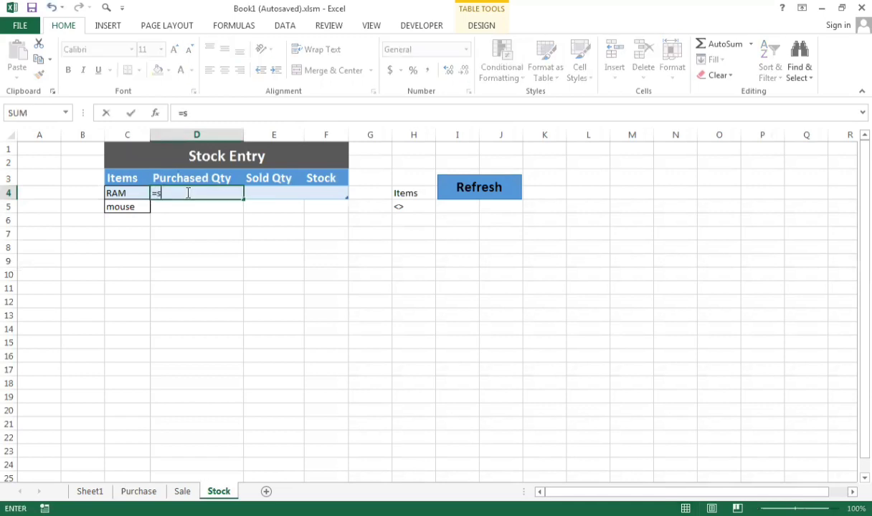
pyautogui.write('umif')
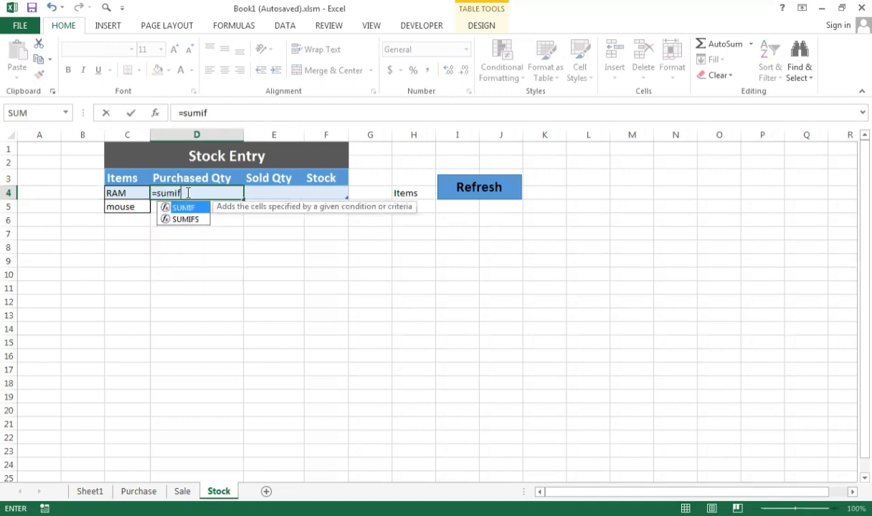
pyautogui.write('(')
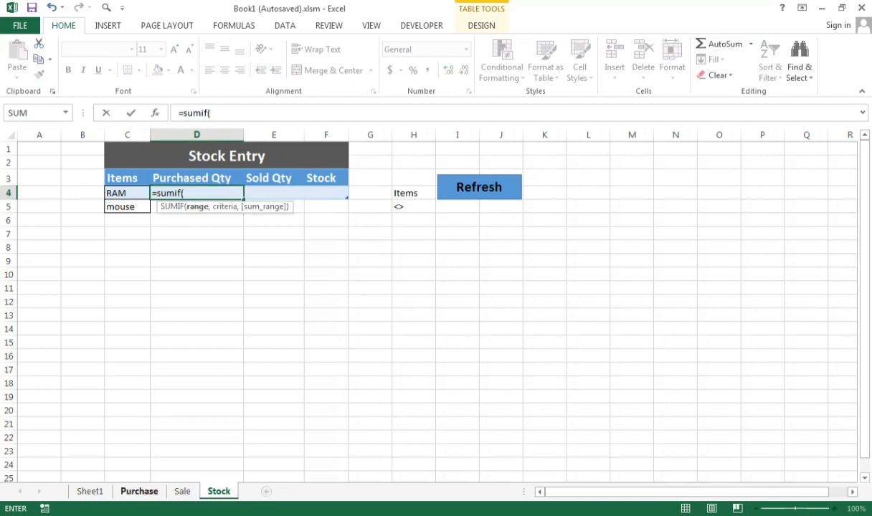
pyautogui.click(139, 491)
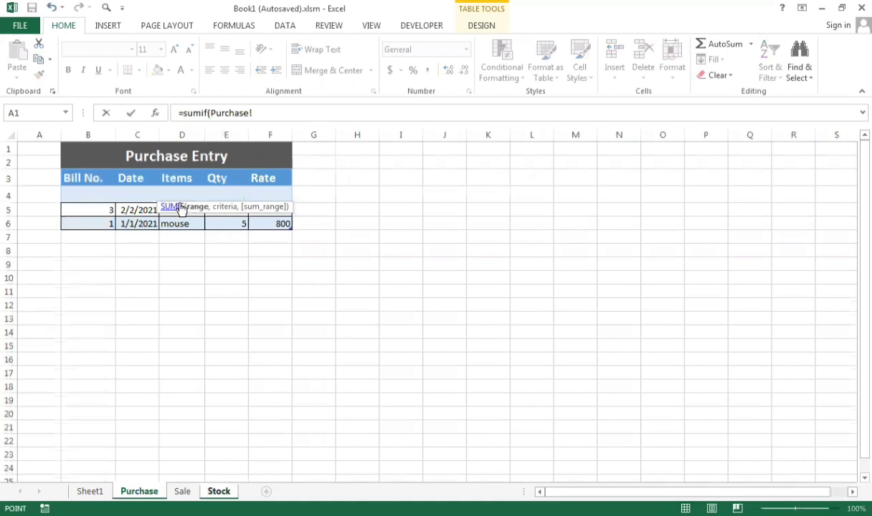
pyautogui.click(178, 180)
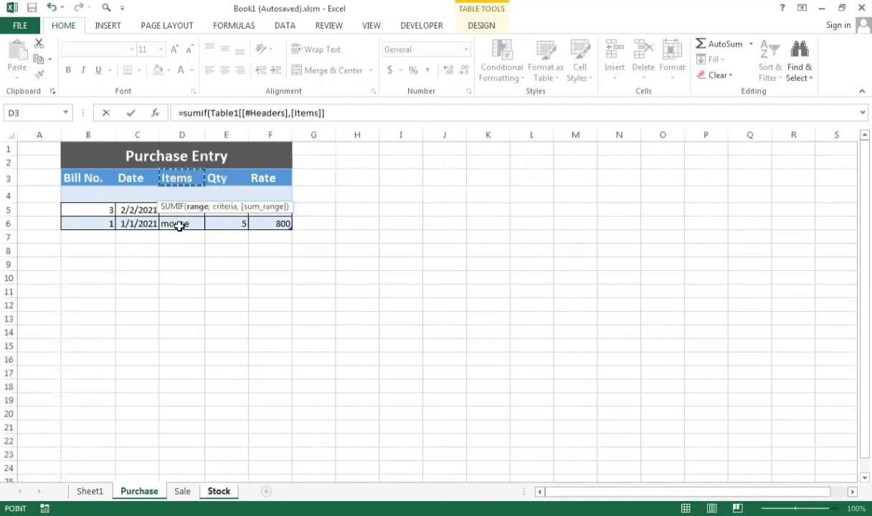
pyautogui.moveTo(178, 180); pyautogui.dragTo(179, 226)
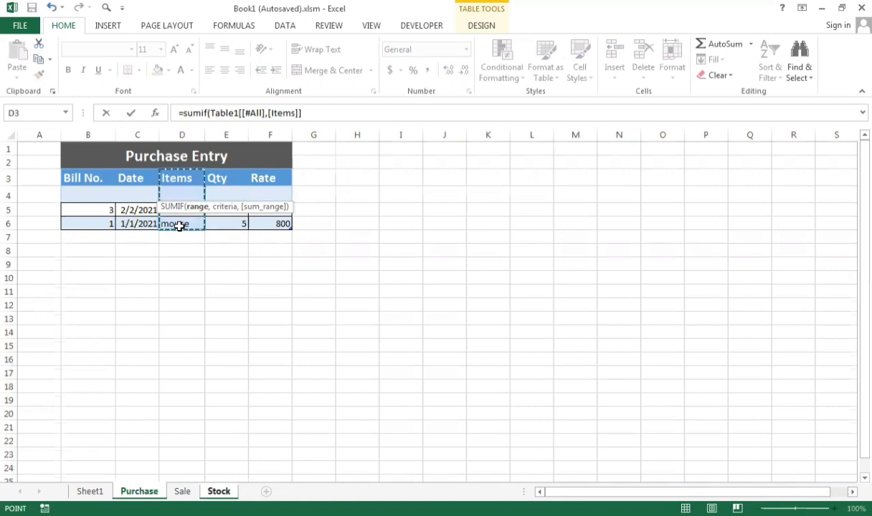
pyautogui.press('Return')
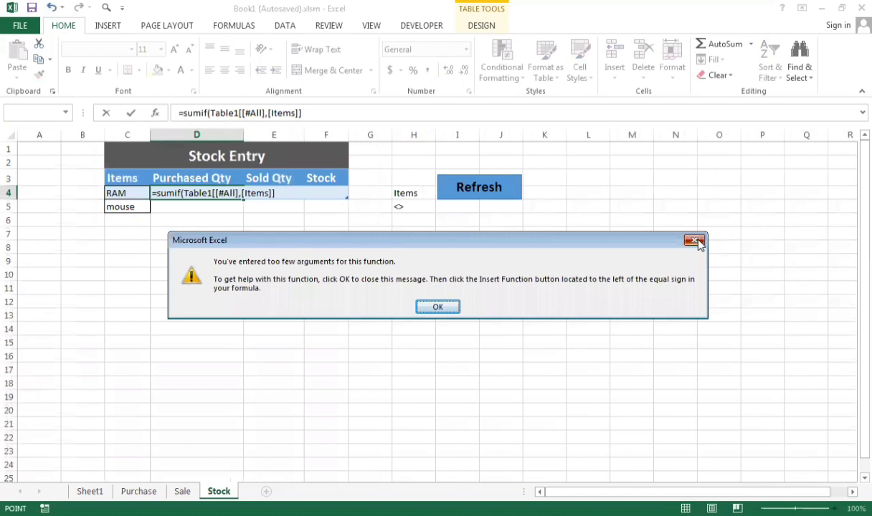
pyautogui.click(433, 307)
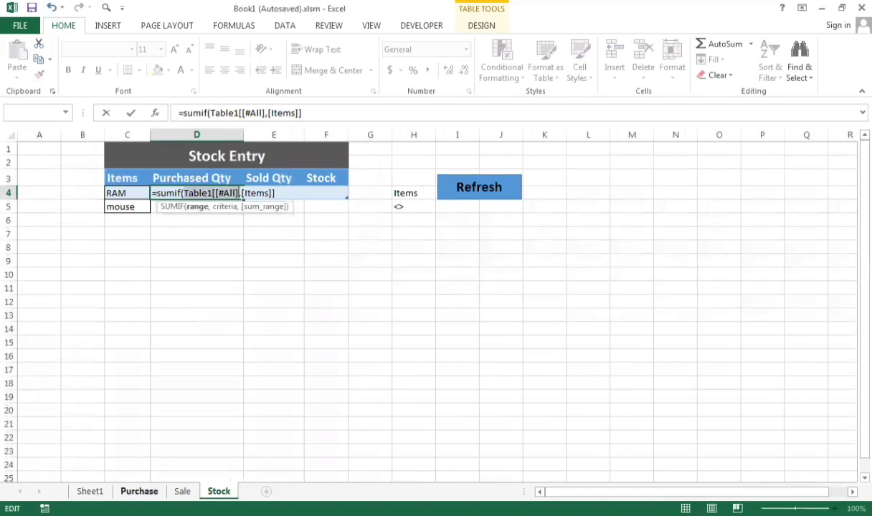
pyautogui.click(139, 492)
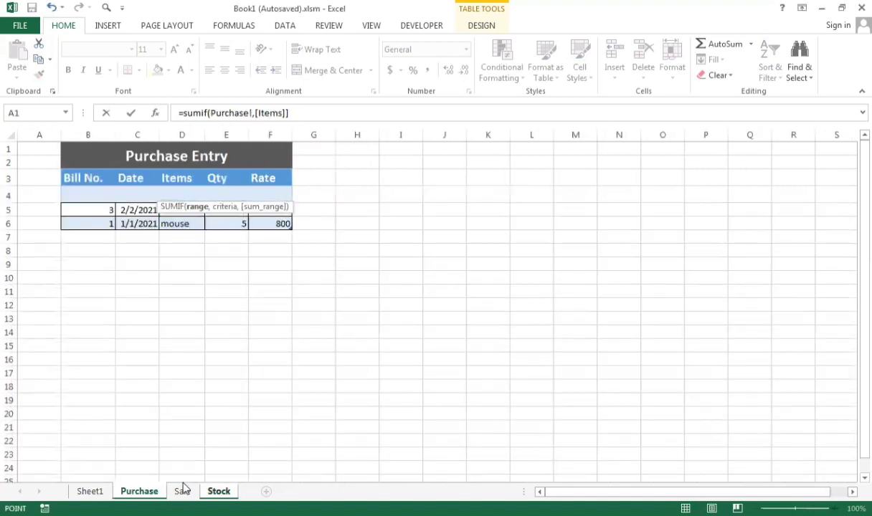
pyautogui.click(215, 492)
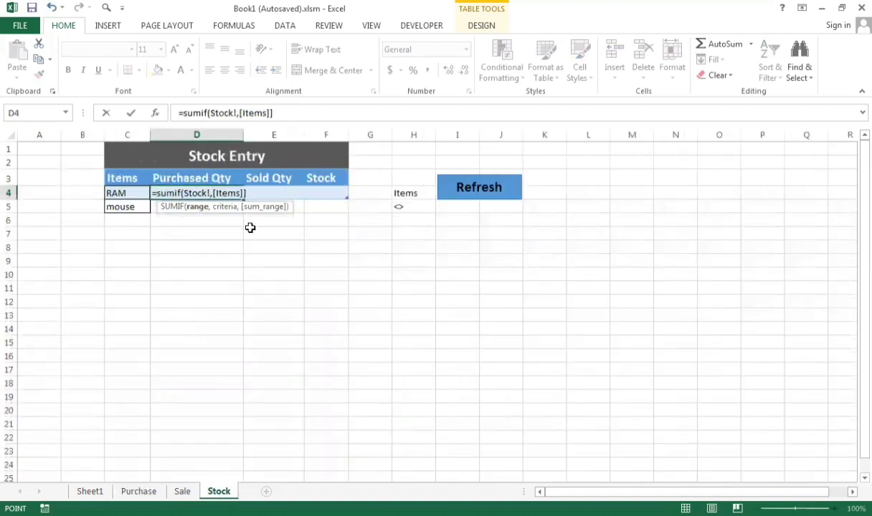
# Remove the broken arguments from the formula in D4, leaving only =sumif(.
pyautogui.doubleClick(244, 192)
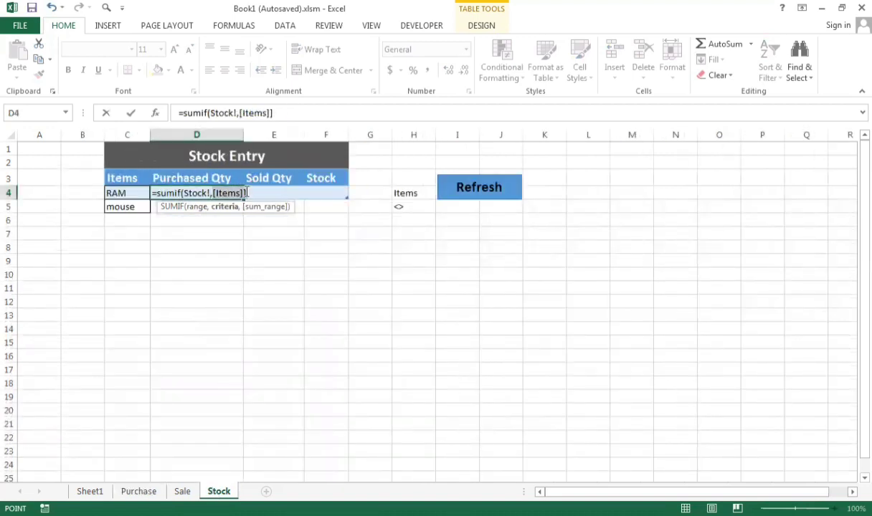
pyautogui.press('BackSpace')
pyautogui.press('BackSpace')
pyautogui.press('BackSpace')
pyautogui.press('BackSpace')
pyautogui.press('BackSpace')
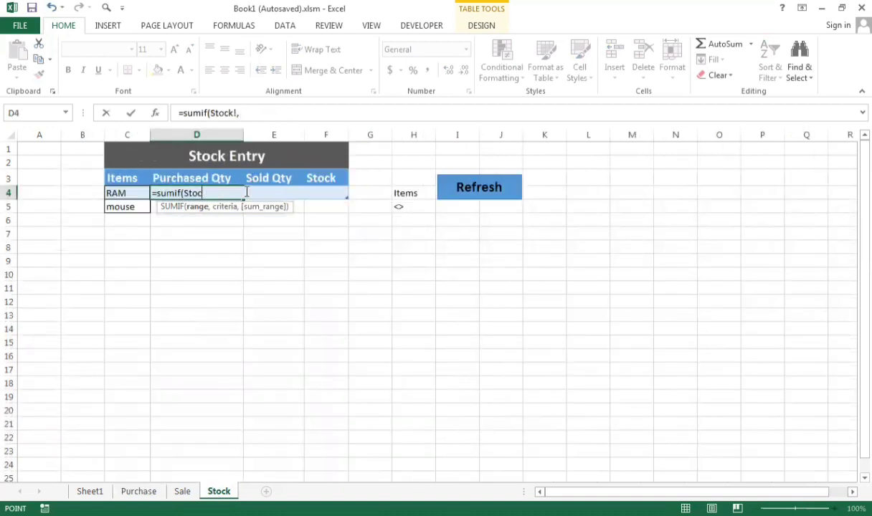
pyautogui.press('BackSpace')
pyautogui.press('BackSpace')
pyautogui.press('BackSpace')
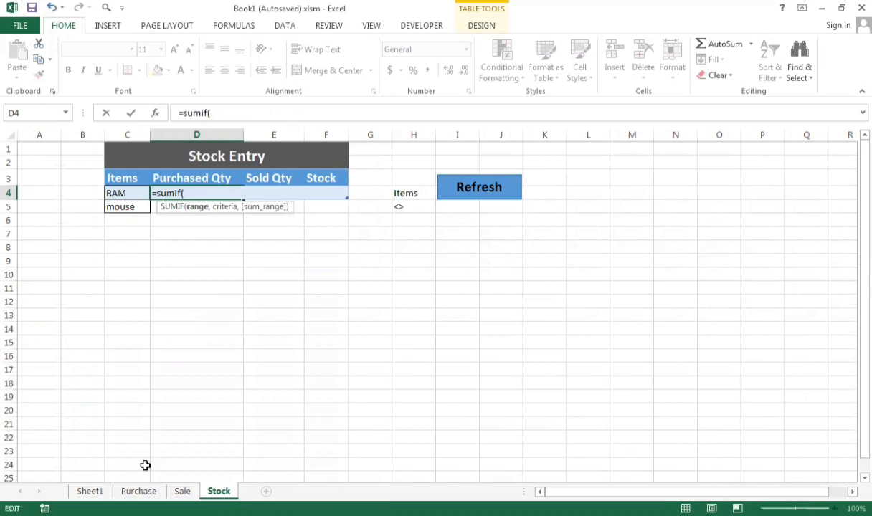
# Give D4's SUMIF the Purchase table's whole Items column with its header as range and Stock cell C4 as criteria.
pyautogui.click(138, 492)
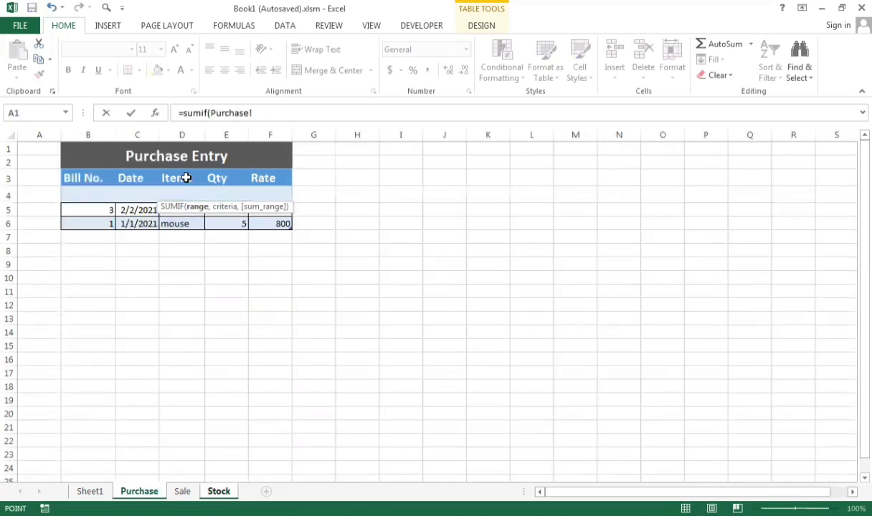
pyautogui.moveTo(186, 178); pyautogui.dragTo(185, 224)
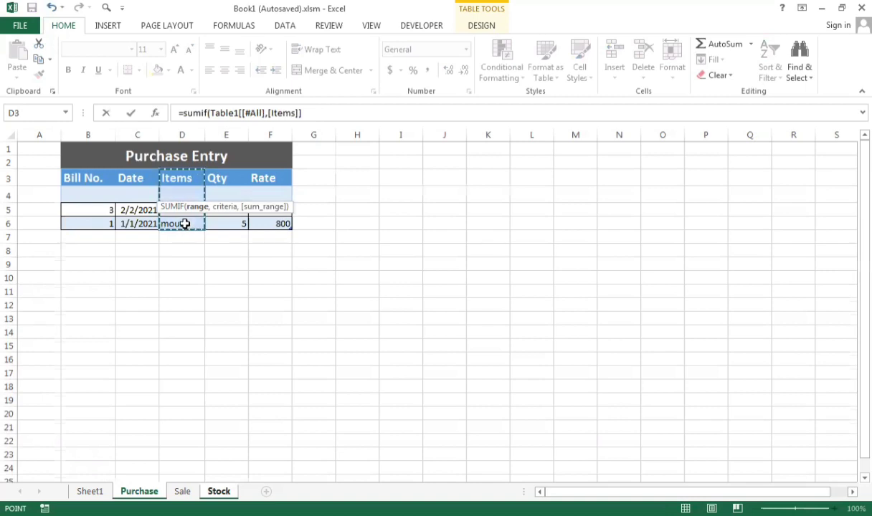
pyautogui.click(316, 112)
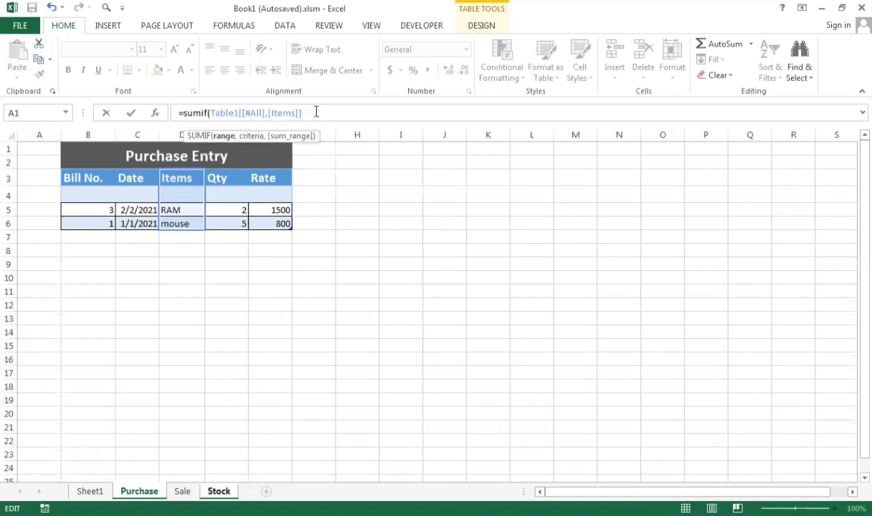
pyautogui.write(',')
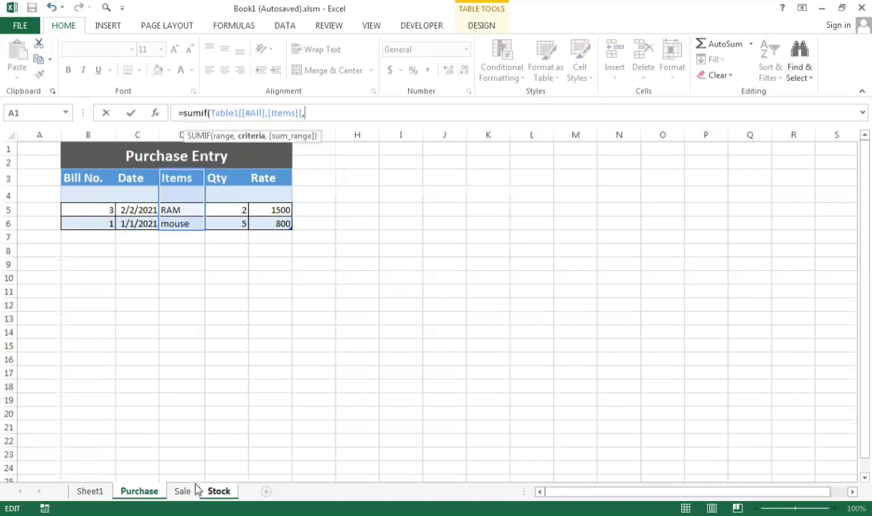
pyautogui.click(218, 491)
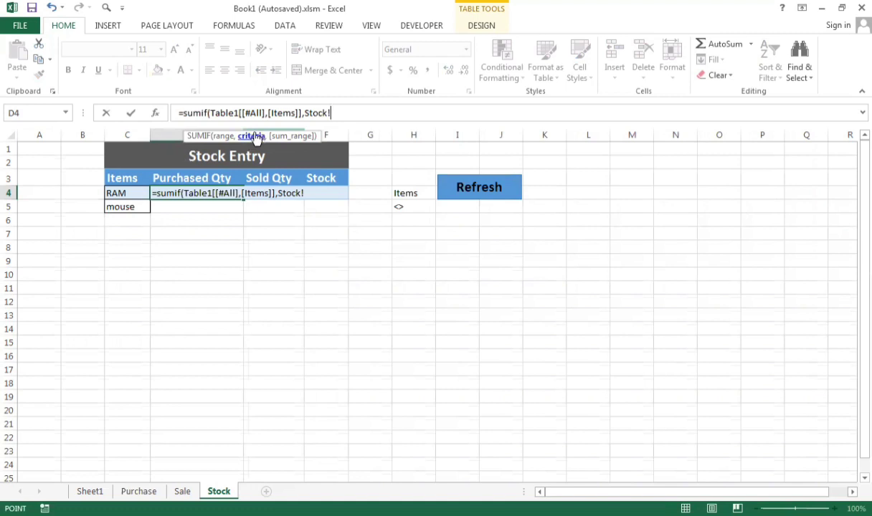
pyautogui.click(129, 192)
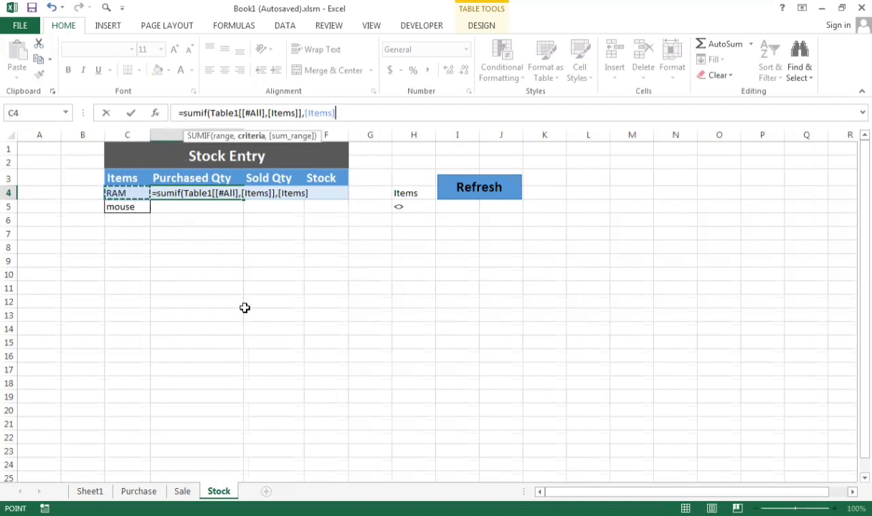
pyautogui.write(',')
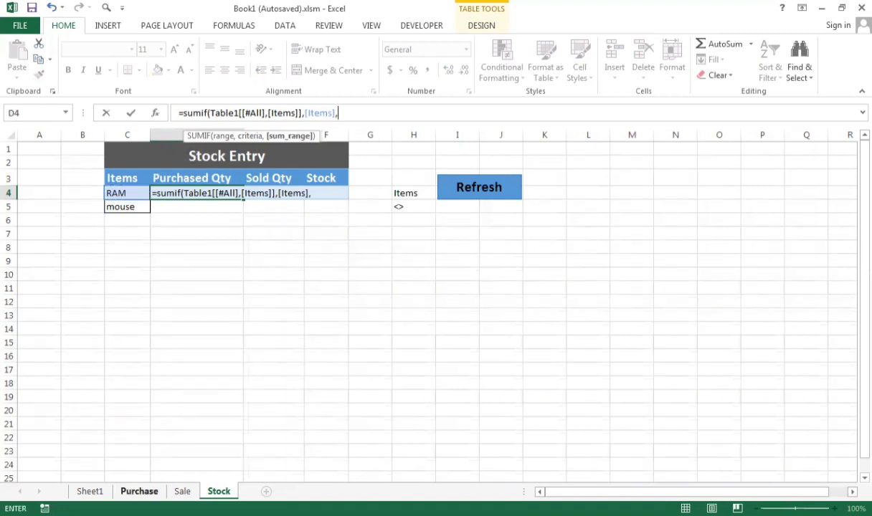
# Complete D4's SUMIF with the Purchase table's whole Qty column, header included, as the sum range, and enter the formula.
pyautogui.click(140, 491)
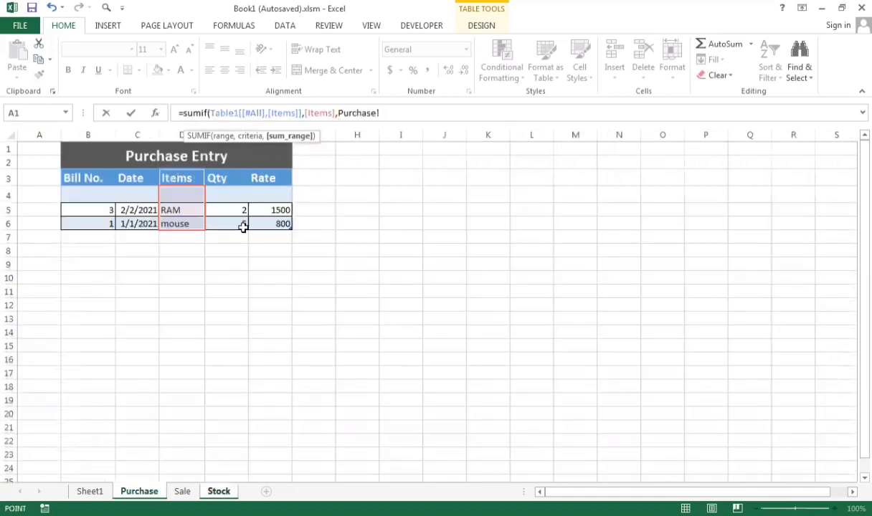
pyautogui.click(236, 183)
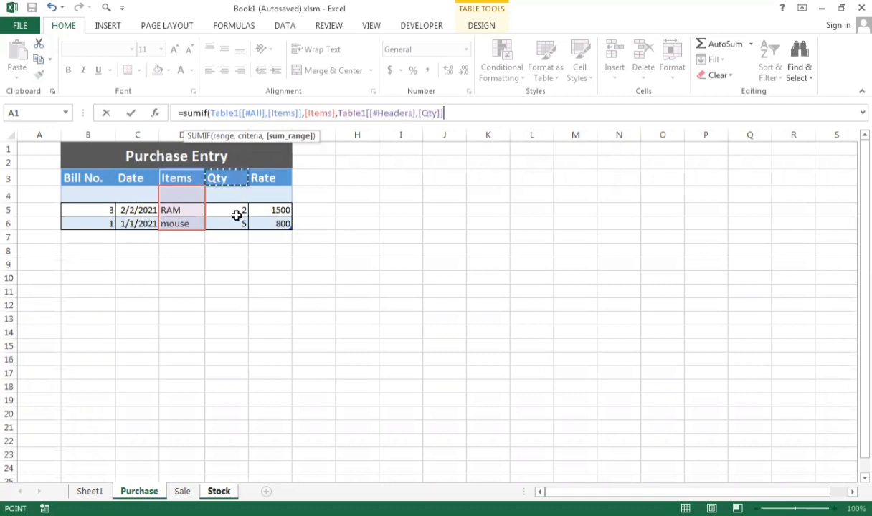
pyautogui.moveTo(236, 223); pyautogui.dragTo(236, 223)
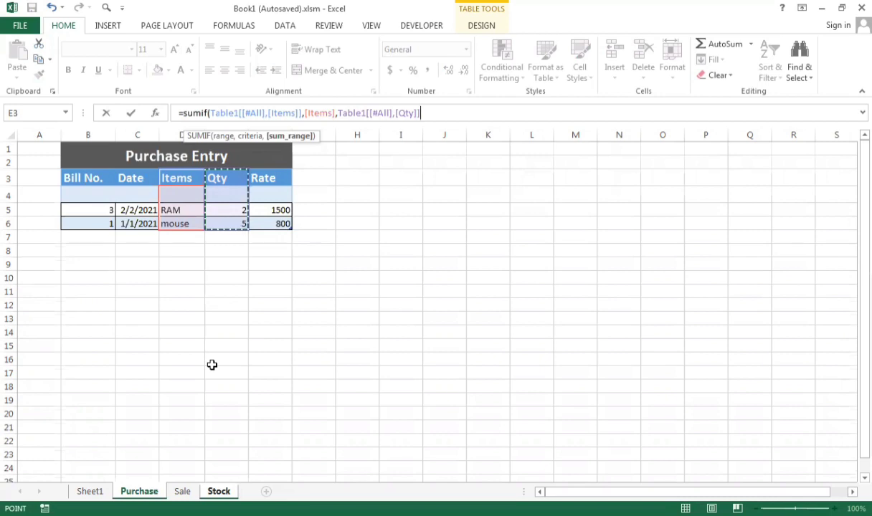
pyautogui.write(')')
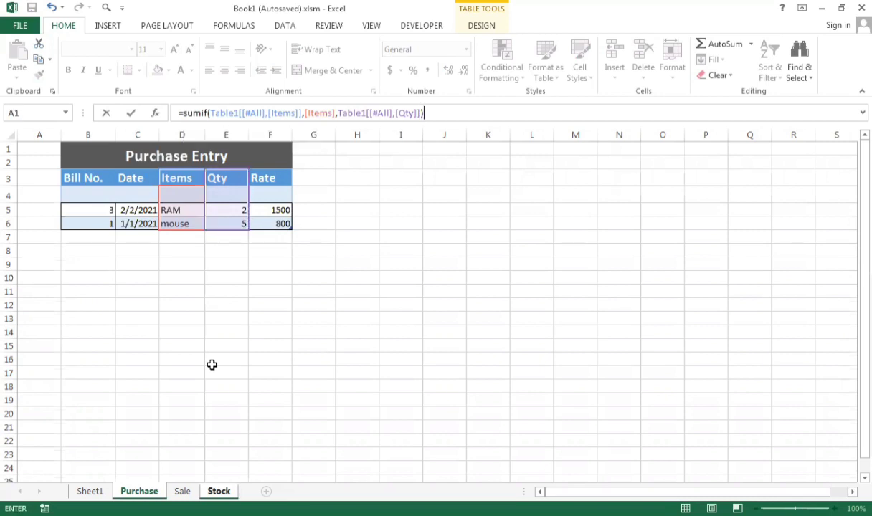
pyautogui.press('Return')
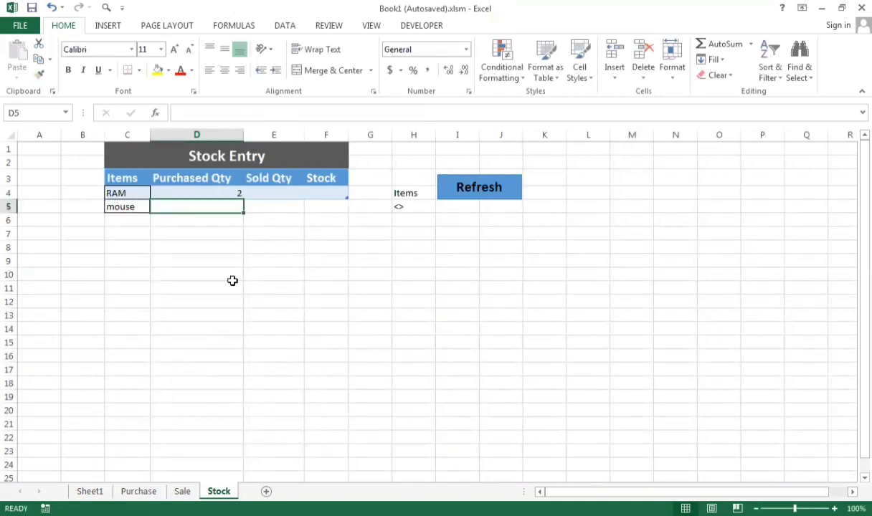
pyautogui.click(228, 194)
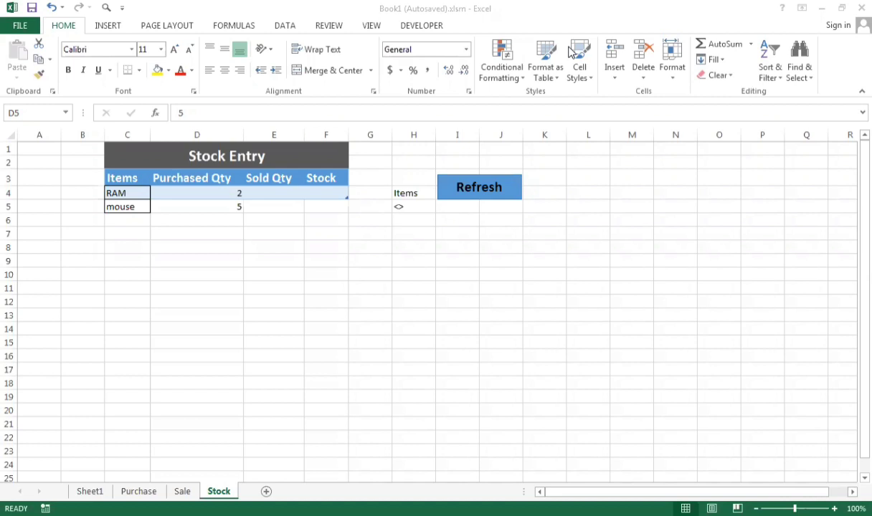
# Begin a SUMIF formula in E4 under Sold Qty, using the Sale table's whole Items column with its header as the range.
pyautogui.click(273, 194)
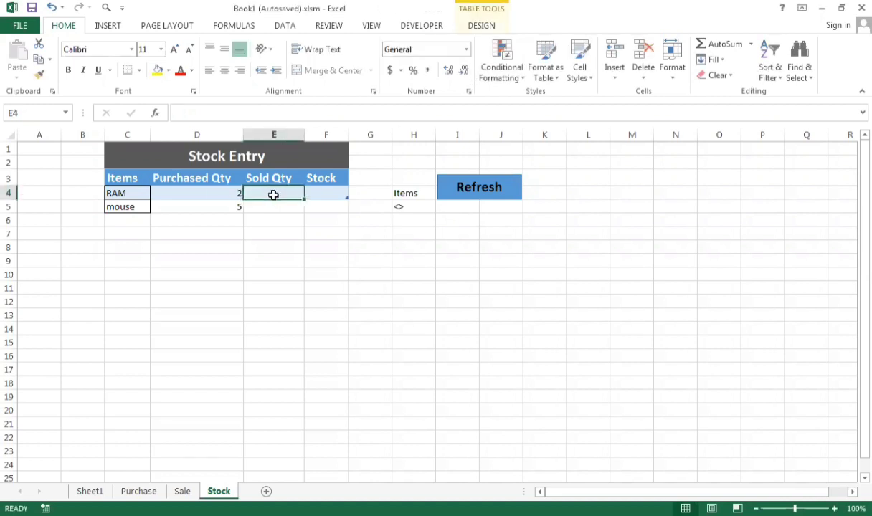
pyautogui.write('=')
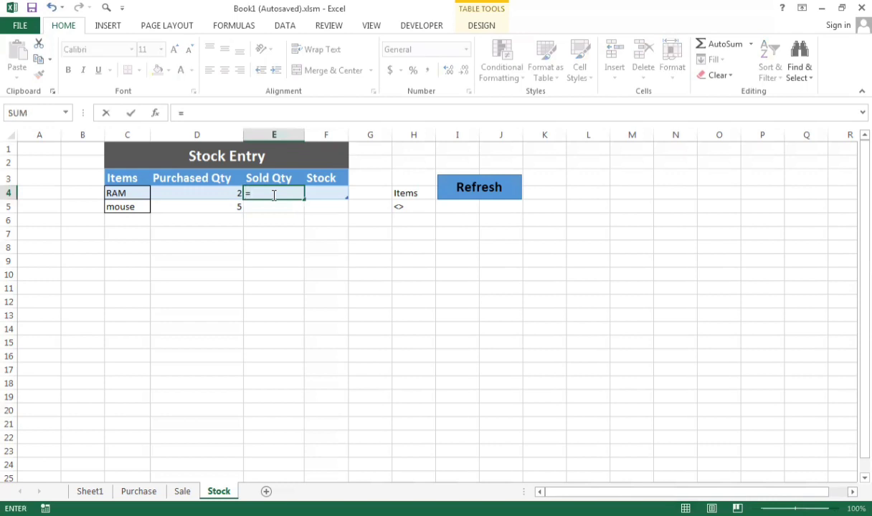
pyautogui.write('s')
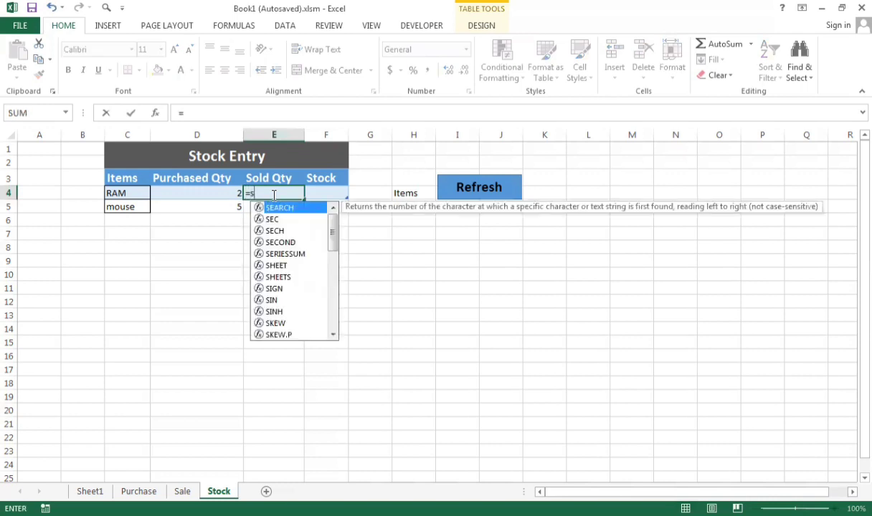
pyautogui.write('umif(')
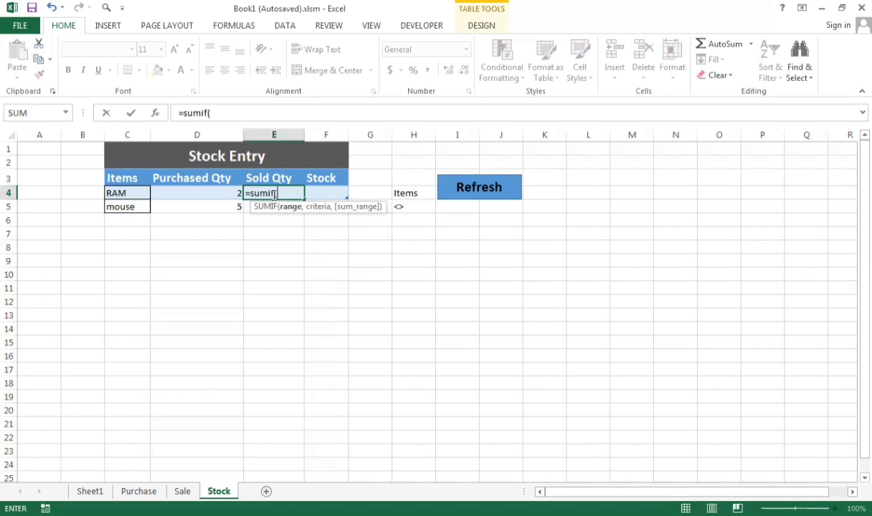
pyautogui.click(182, 491)
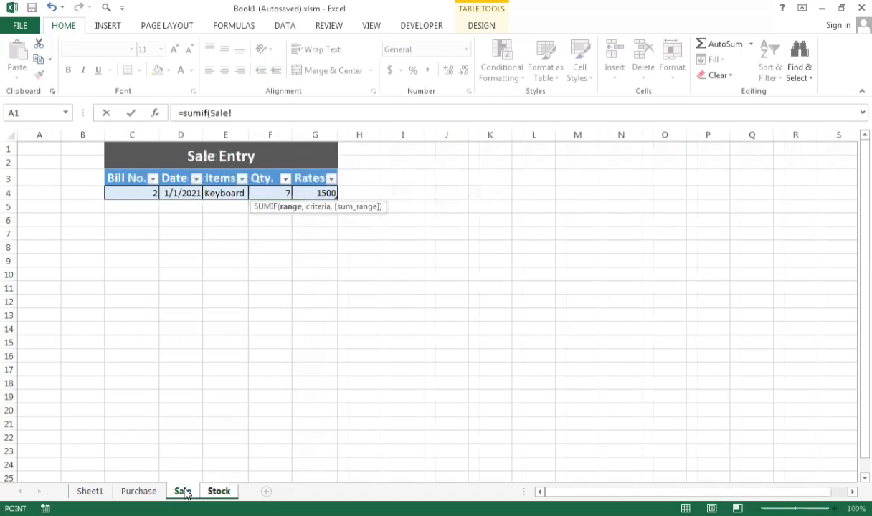
pyautogui.click(224, 180)
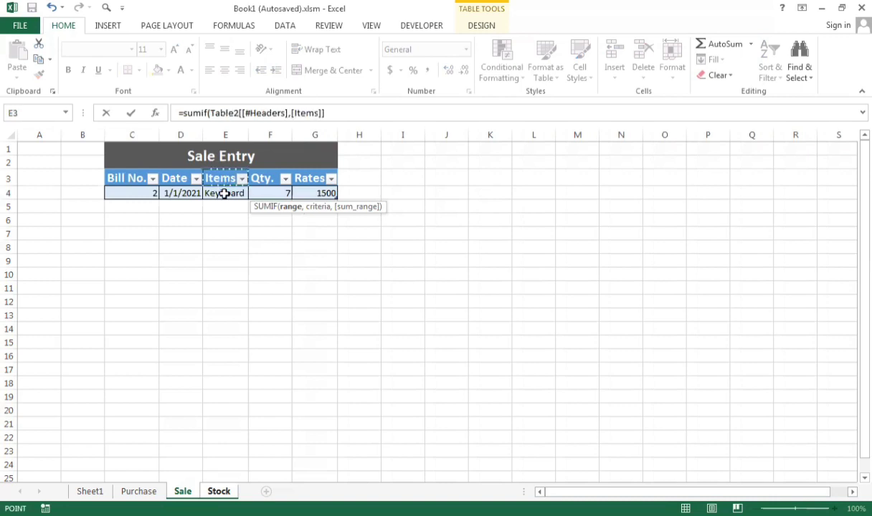
pyautogui.moveTo(224, 194); pyautogui.dragTo(225, 195)
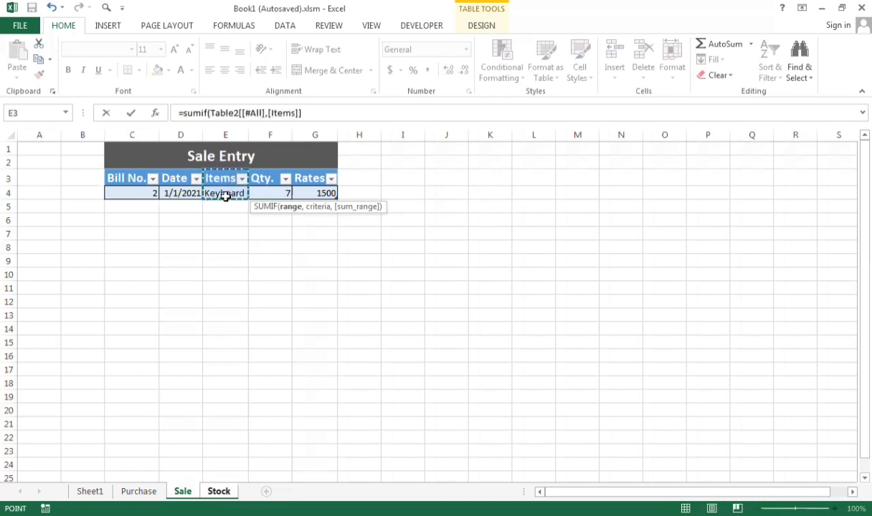
pyautogui.click(325, 112)
pyautogui.write(',')
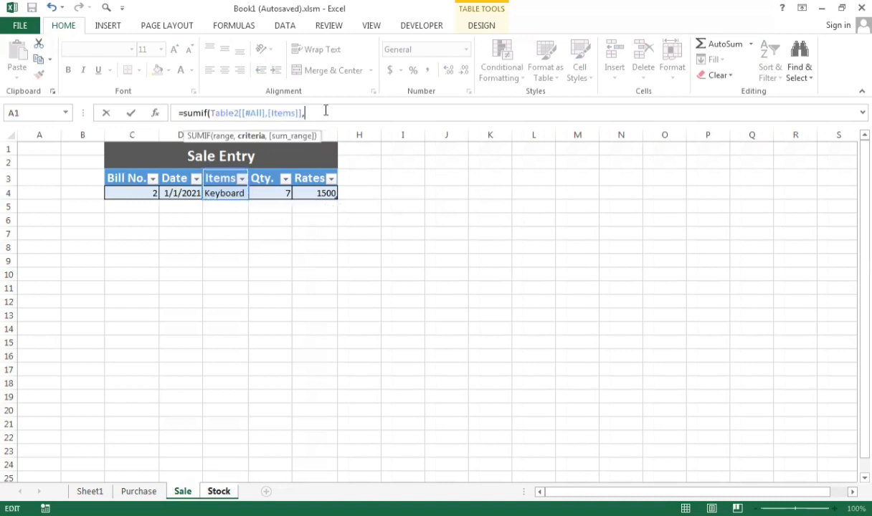
# Complete E4's SUMIF with Stock cell C4 as criteria and the Sale table's whole Qty. column with its header as the sum range.
pyautogui.click(219, 492)
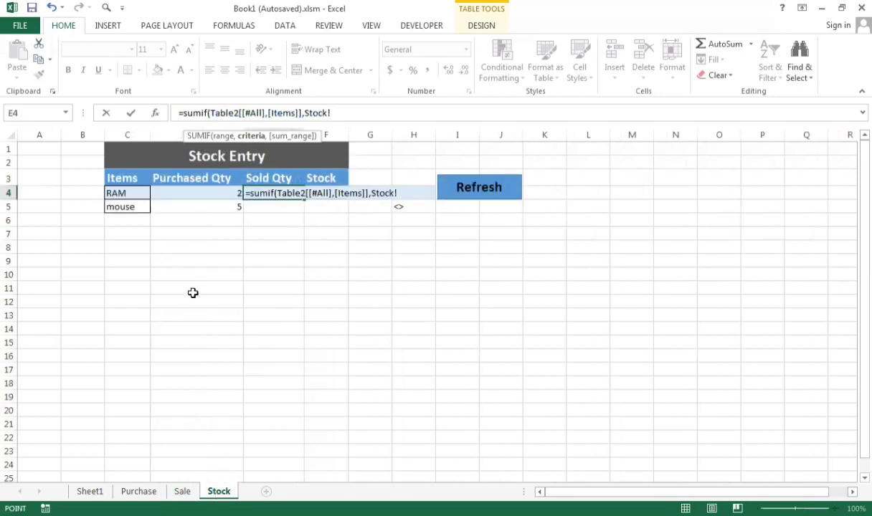
pyautogui.click(132, 193)
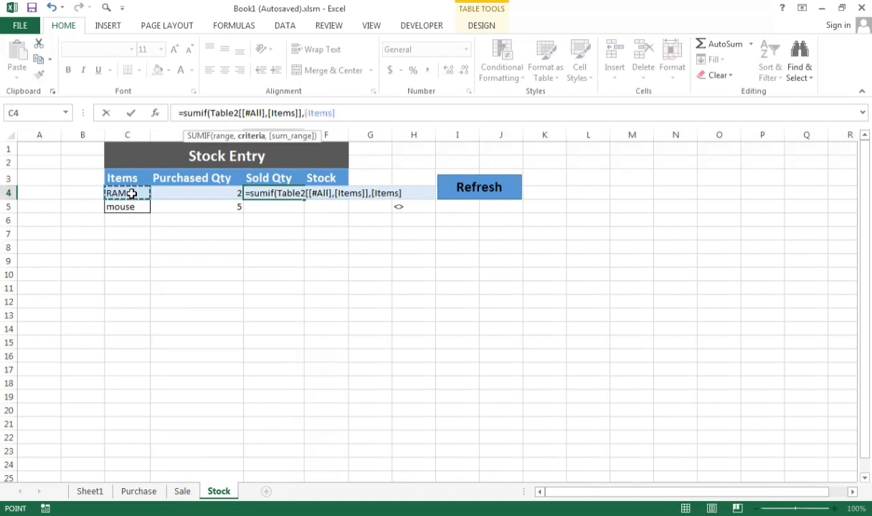
pyautogui.write(',')
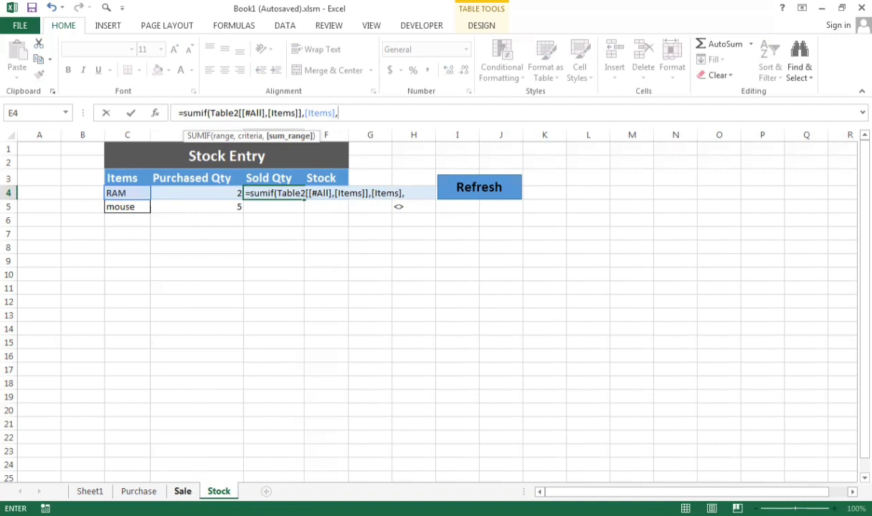
pyautogui.click(182, 491)
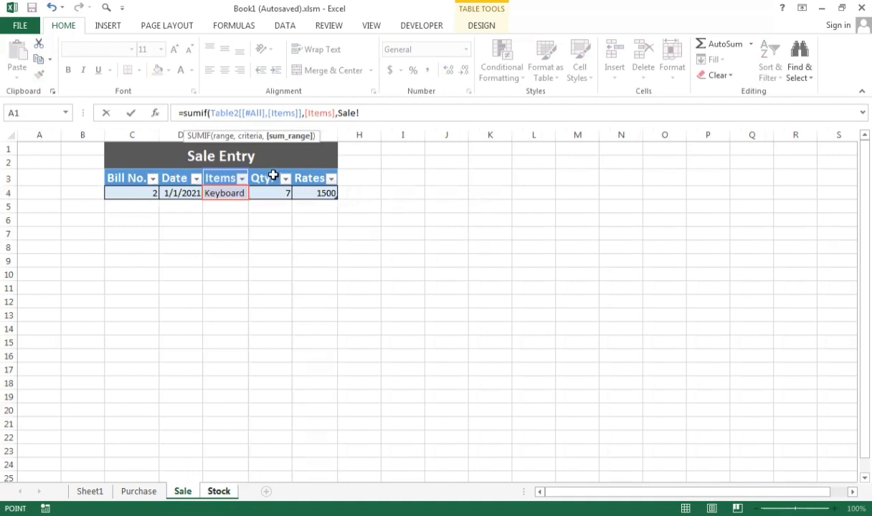
pyautogui.moveTo(273, 179); pyautogui.dragTo(273, 194)
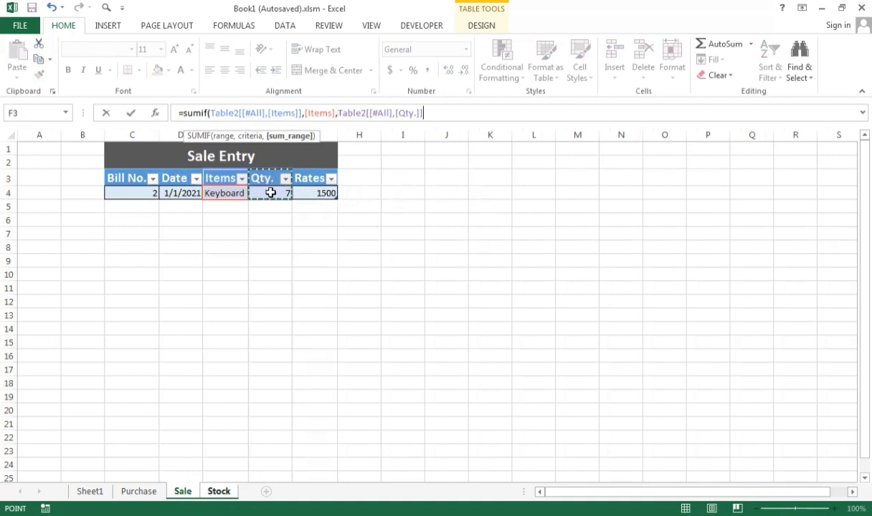
pyautogui.press('Return')
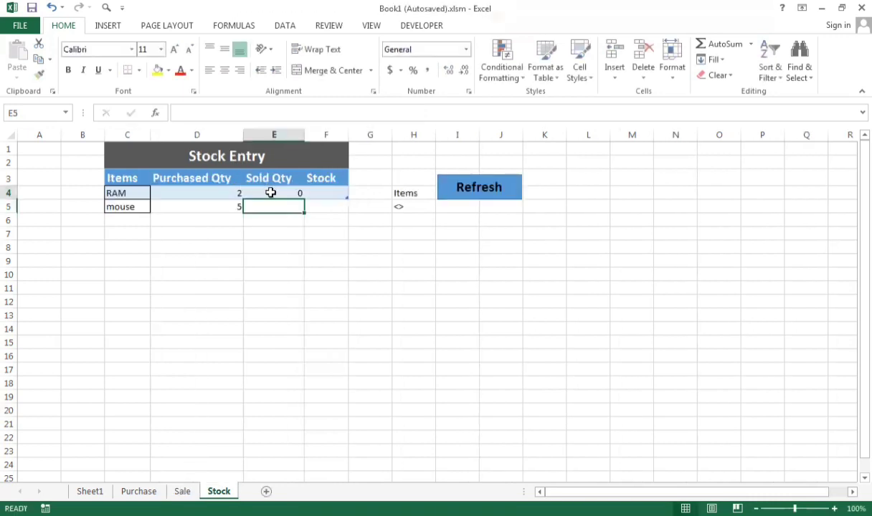
pyautogui.click(273, 193)
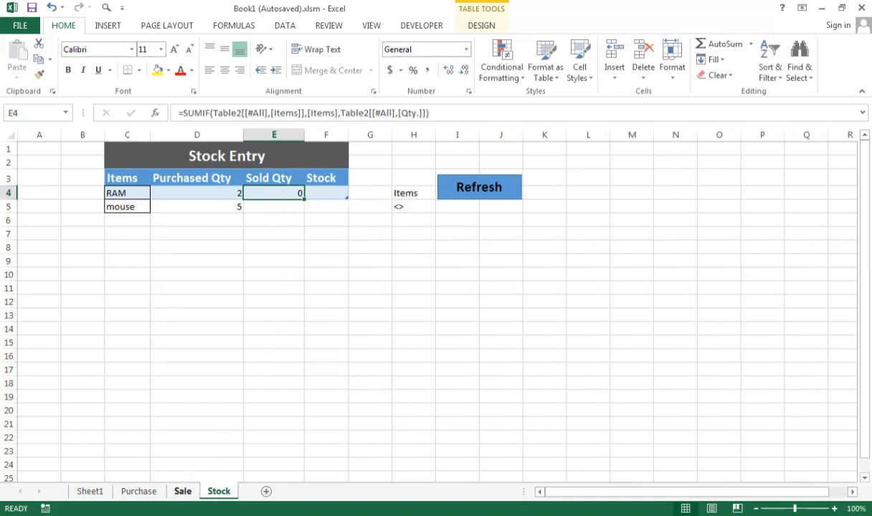
# Check the Sale sheet, and in Stock cell F4 enter a formula subtracting Sold Qty from Purchased Qty.
pyautogui.click(183, 491)
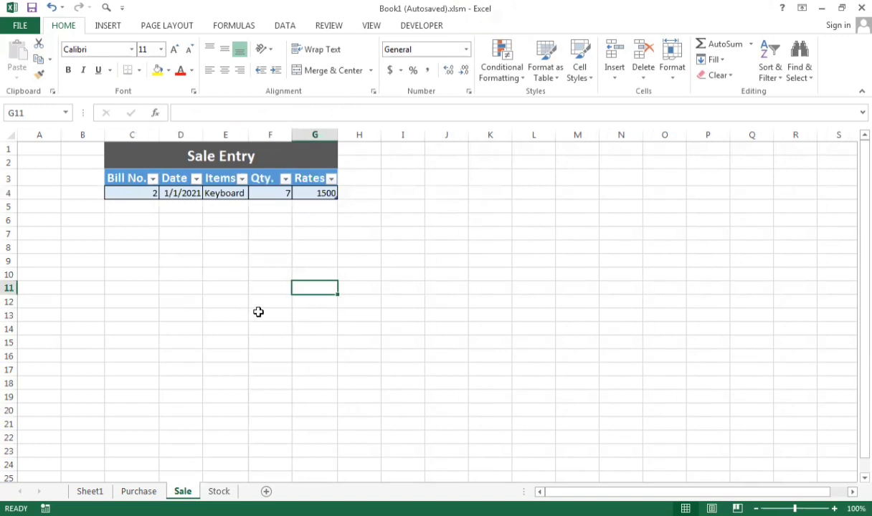
pyautogui.click(215, 492)
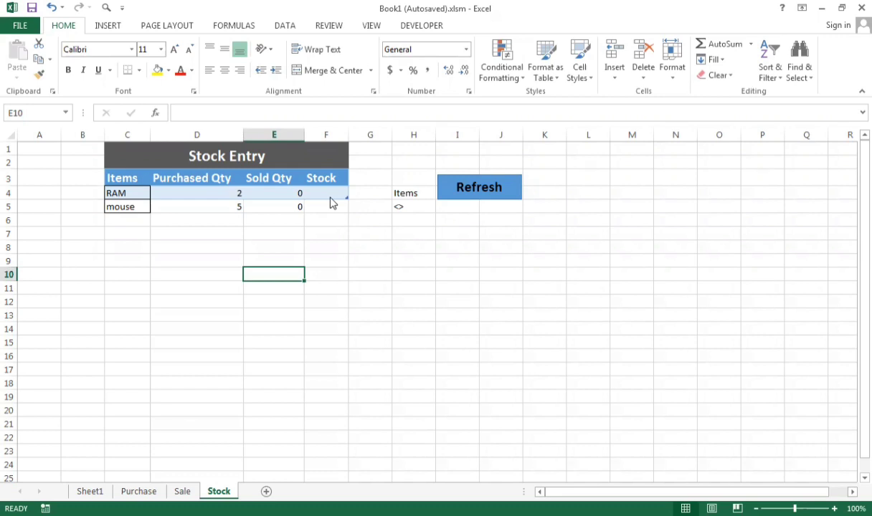
pyautogui.click(329, 195)
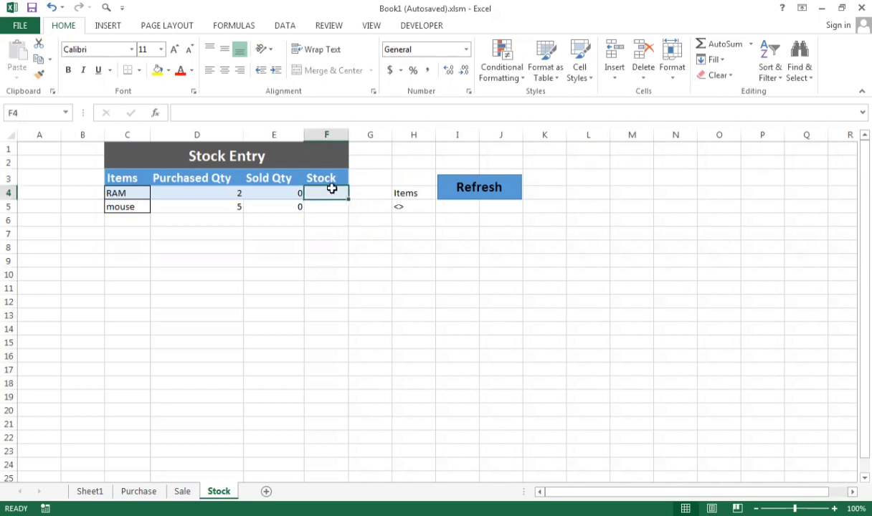
pyautogui.write('=')
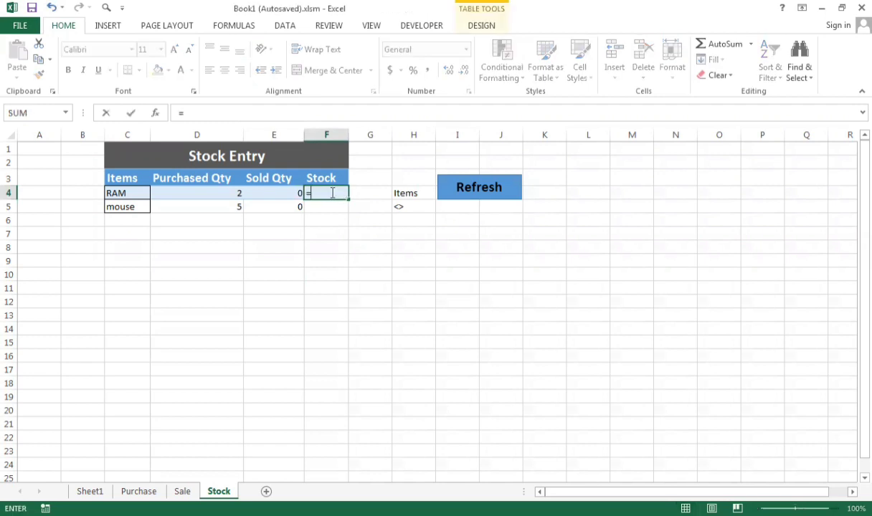
pyautogui.click(225, 194)
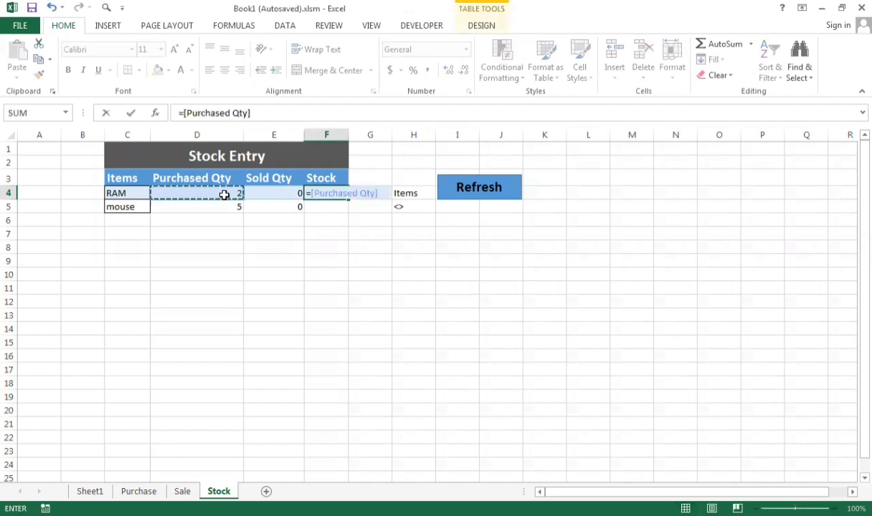
pyautogui.write('-')
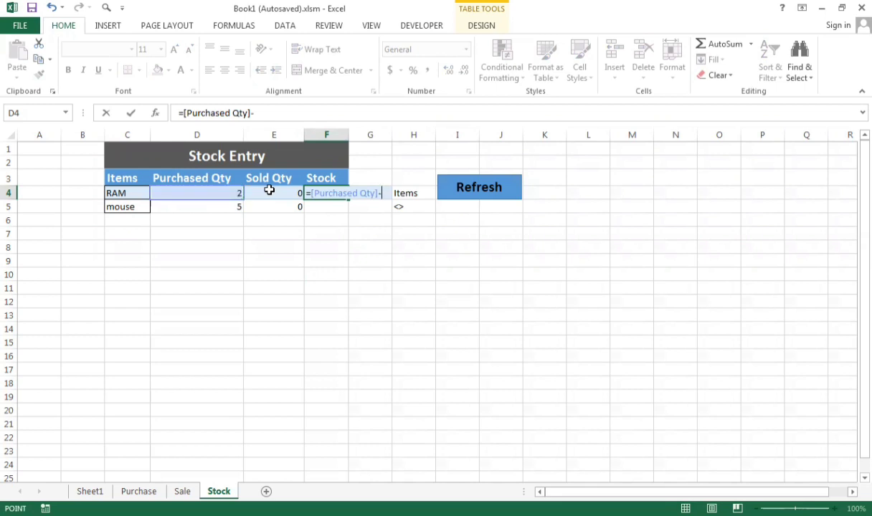
pyautogui.click(277, 193)
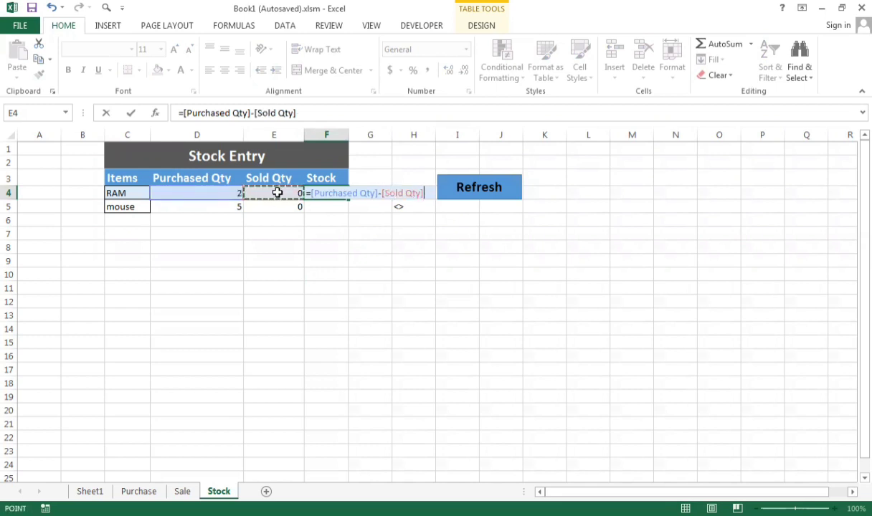
pyautogui.press('Return')
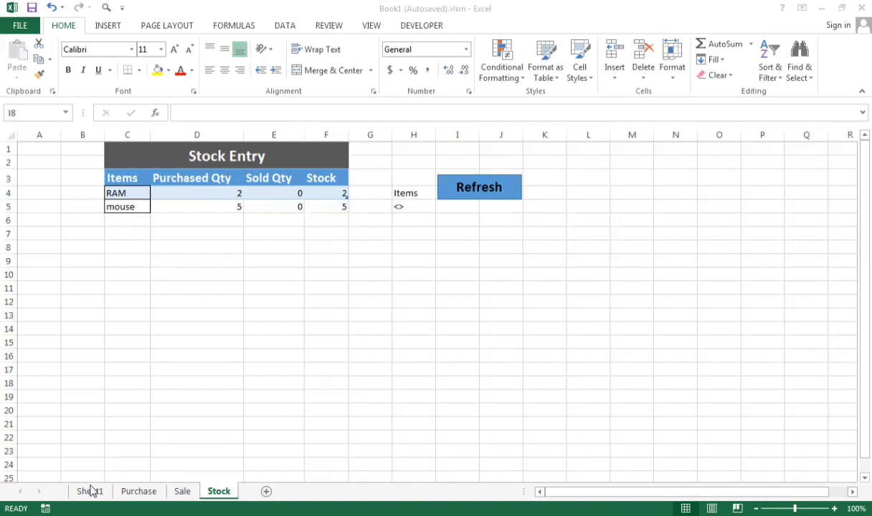
# On Sheet1, enter a MAX formula in the Last Billed cell D4 over the Sale table's Bill No. column.
pyautogui.hotkey('alt', 'Tab')
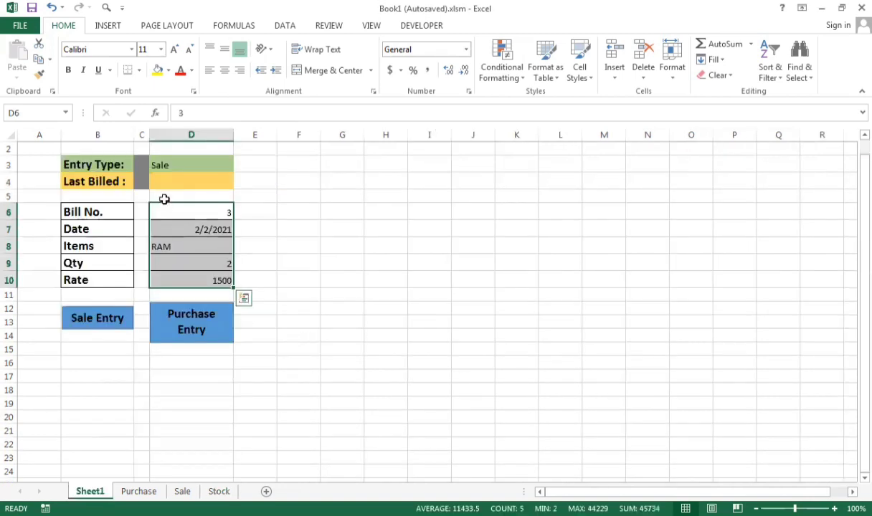
pyautogui.click(173, 175)
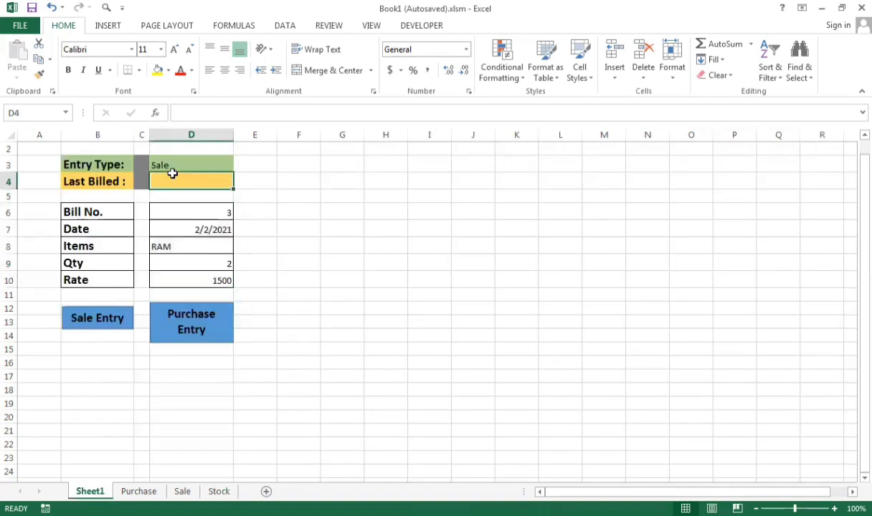
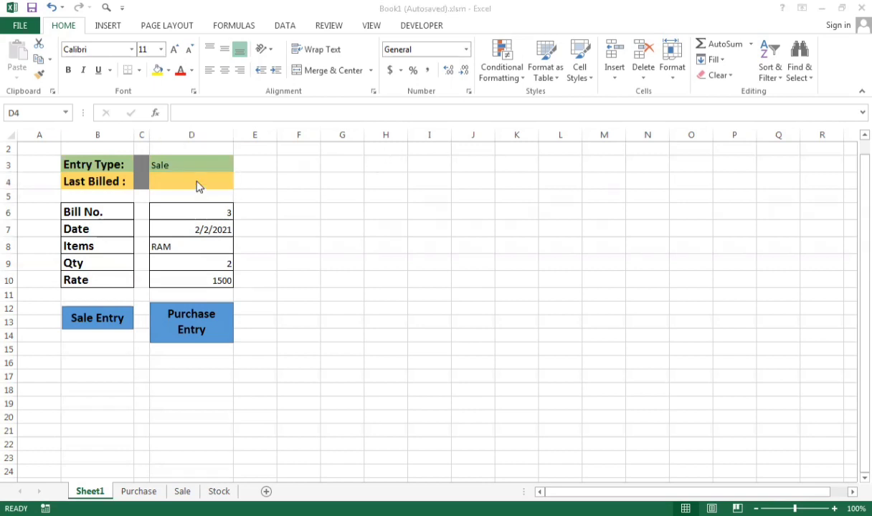
pyautogui.click(198, 185)
pyautogui.doubleClick(198, 181)
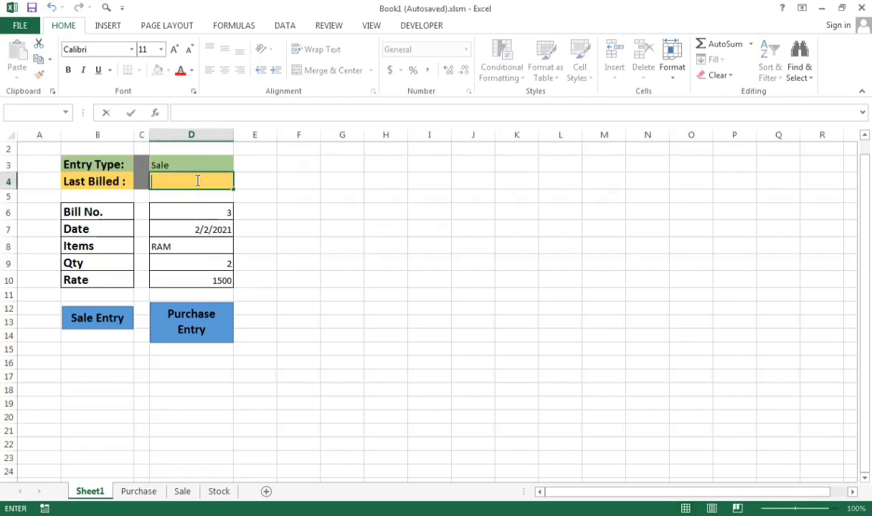
pyautogui.write('=')
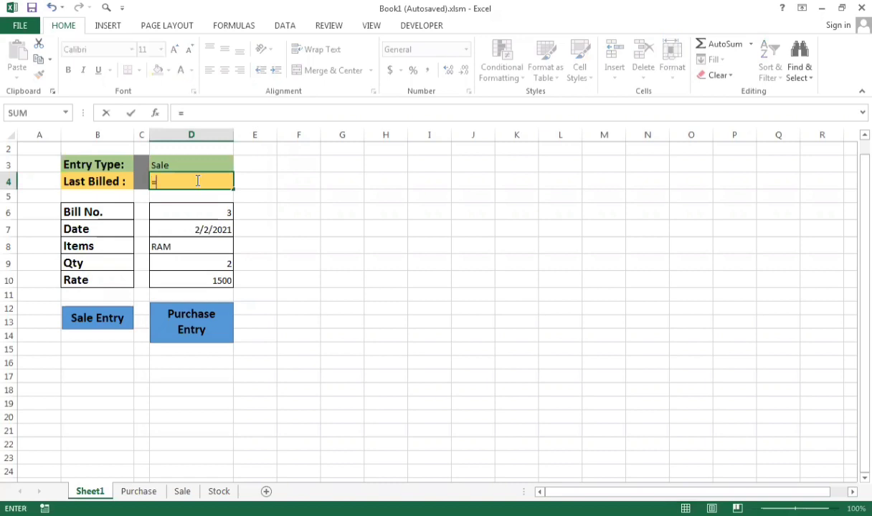
pyautogui.write('max(')
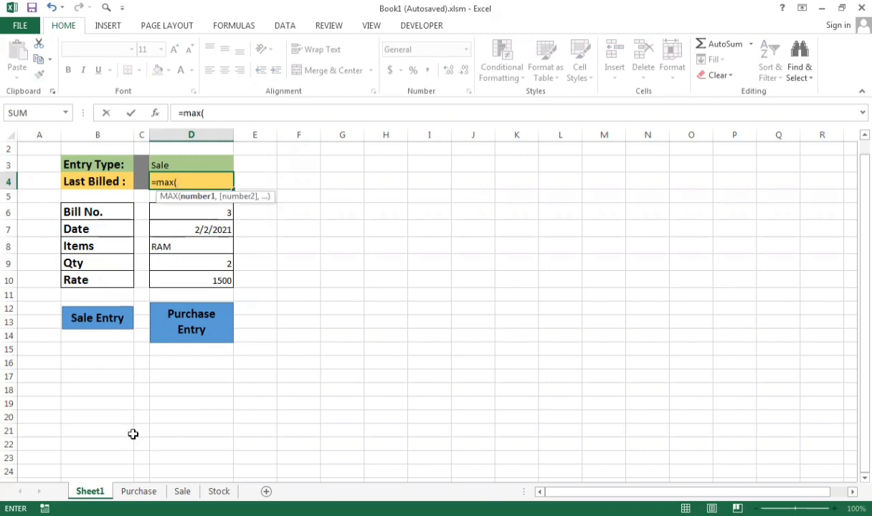
pyautogui.click(182, 492)
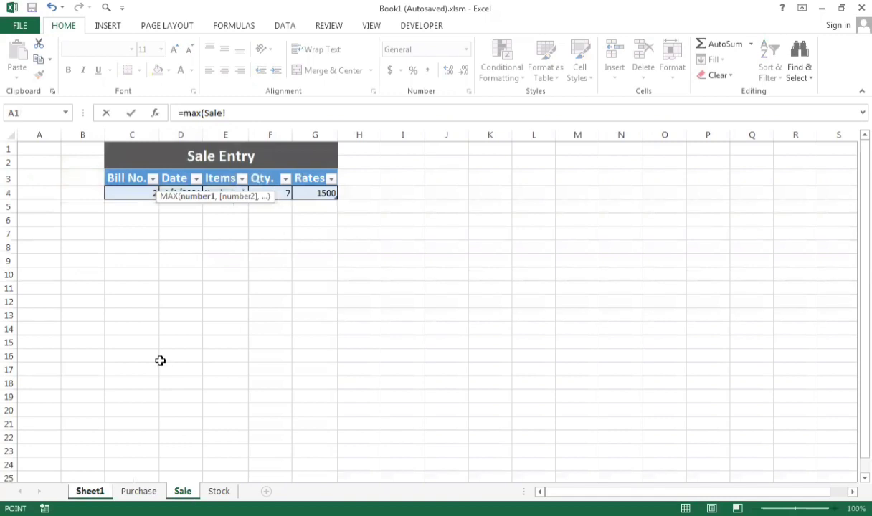
pyautogui.click(133, 178)
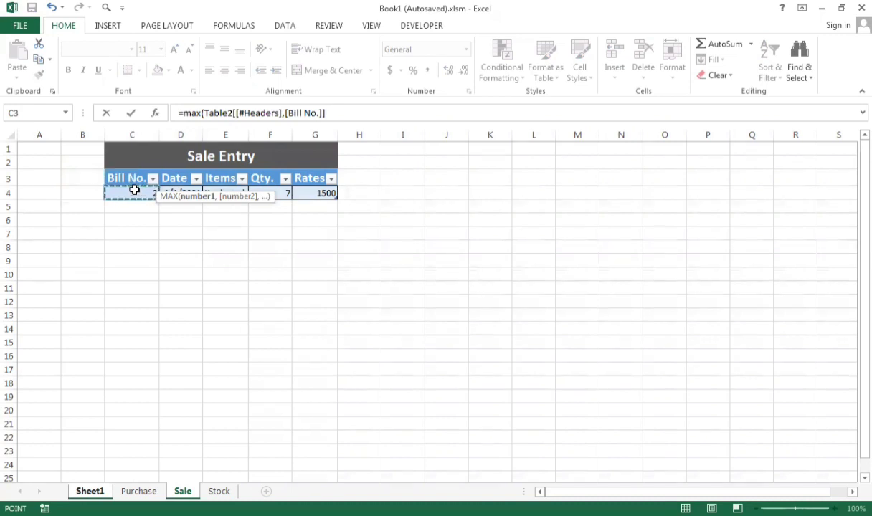
pyautogui.click(134, 189)
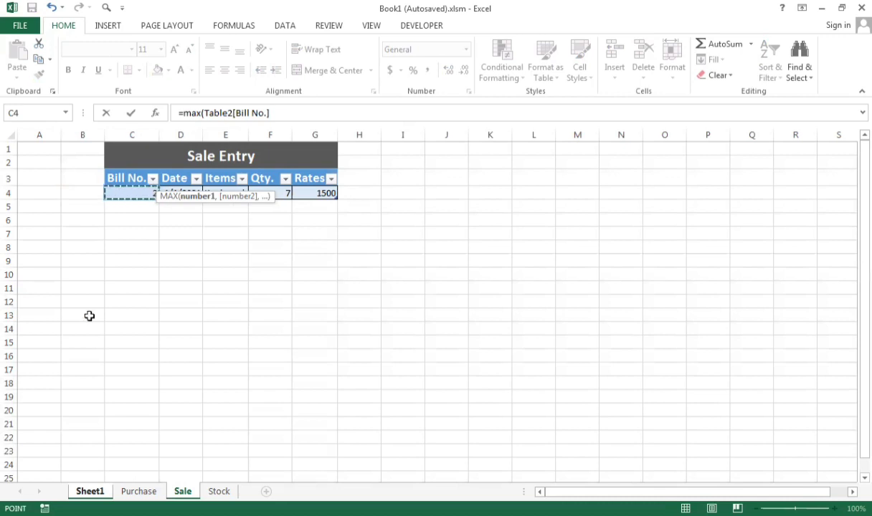
pyautogui.press('Return')
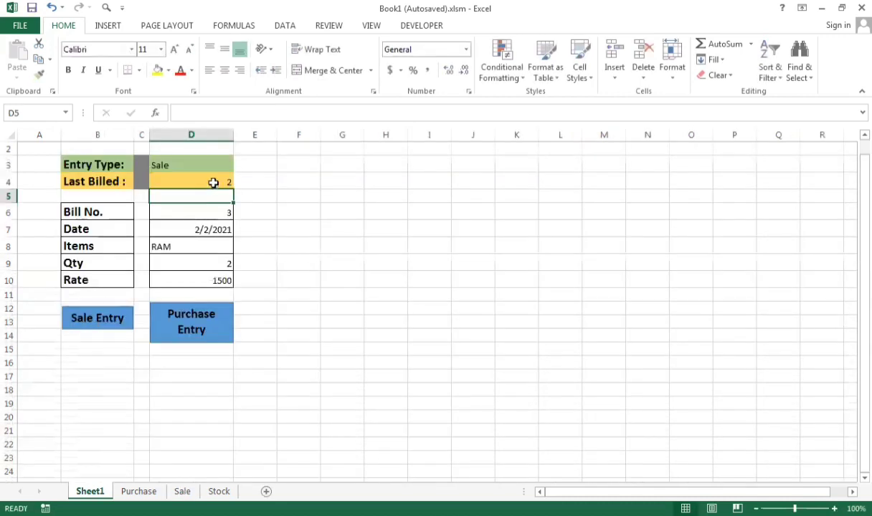
pyautogui.click(213, 183)
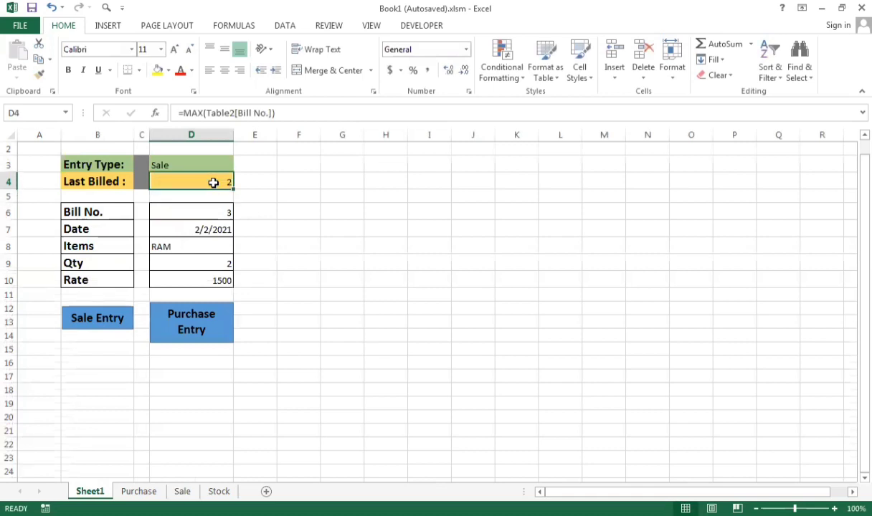
# Set the Entry Type in D3 to Purchase.
pyautogui.click(224, 165)
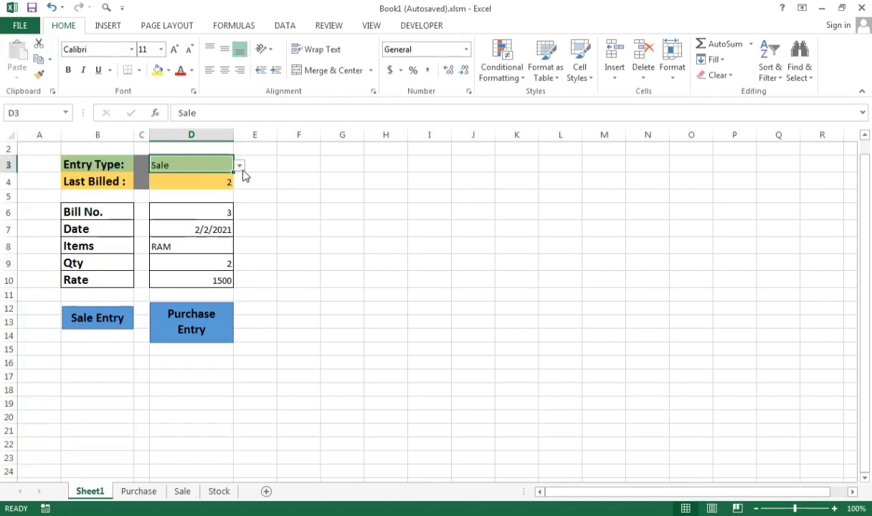
pyautogui.click(238, 166)
pyautogui.click(221, 175)
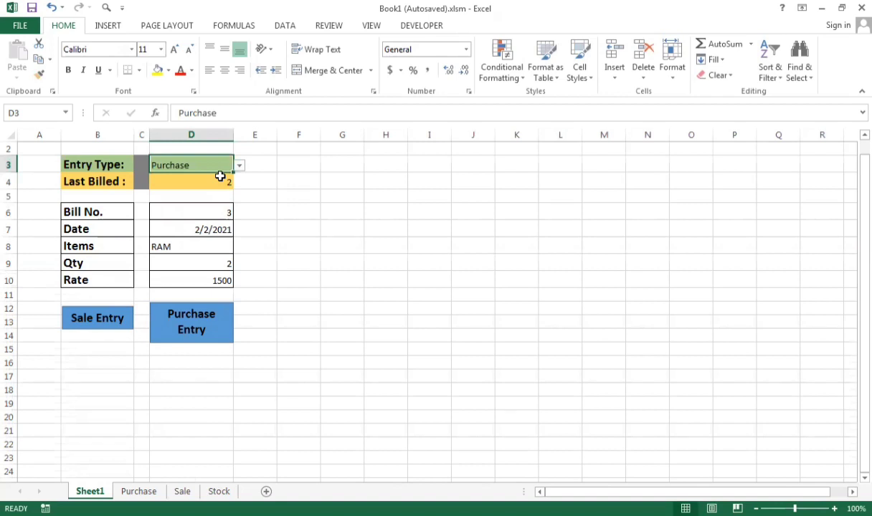
# Wrap D4's MAX formula in an IF with the condition D3="sale", keeping the existing MAX as the value if true.
pyautogui.click(169, 183)
pyautogui.doubleClick(169, 183)
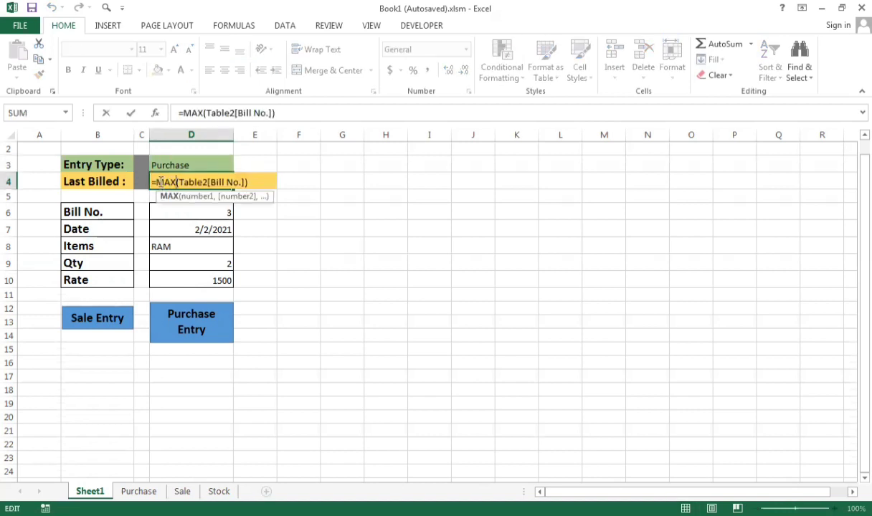
pyautogui.press('Home')
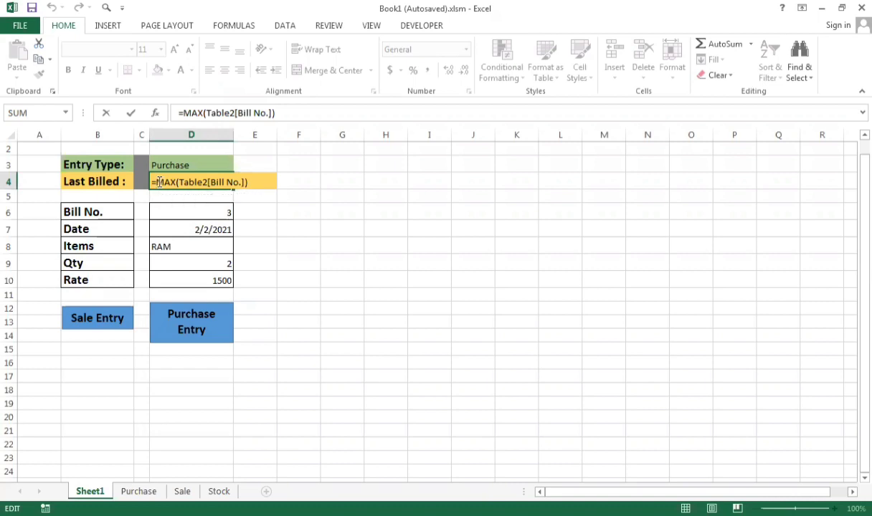
pyautogui.write('if')
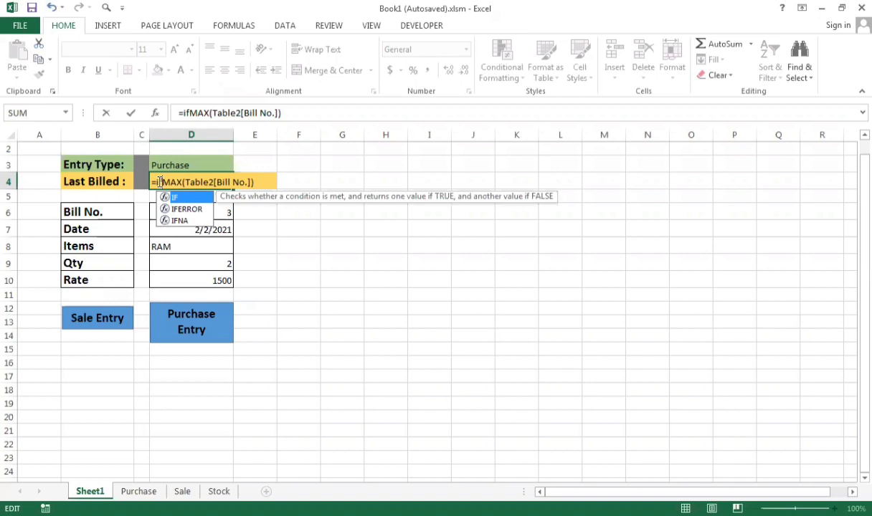
pyautogui.write('(')
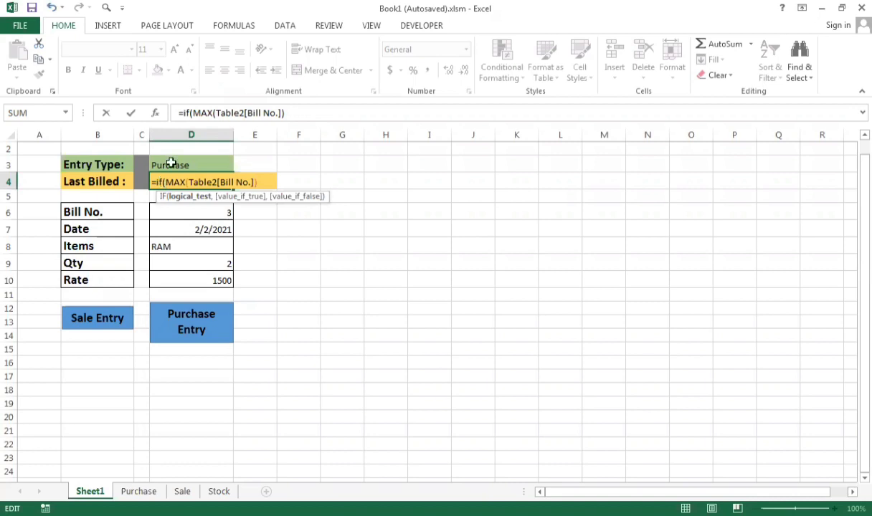
pyautogui.click(170, 163)
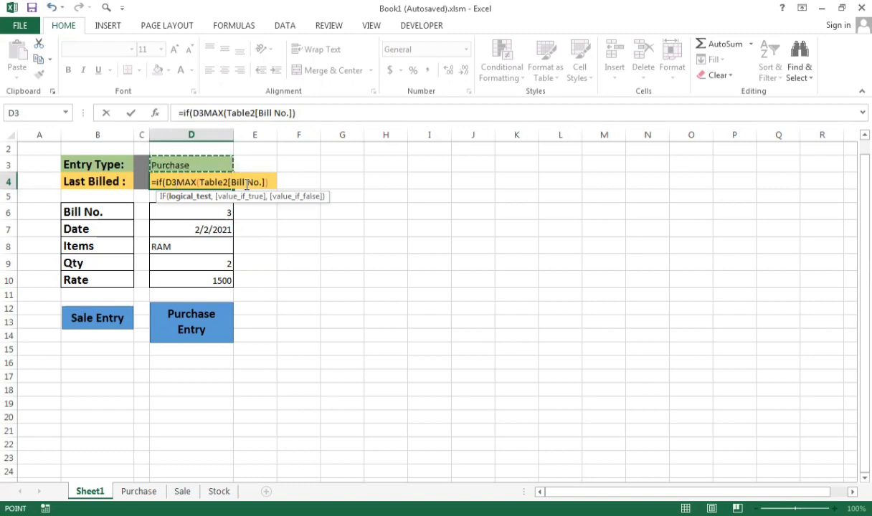
pyautogui.write('=')
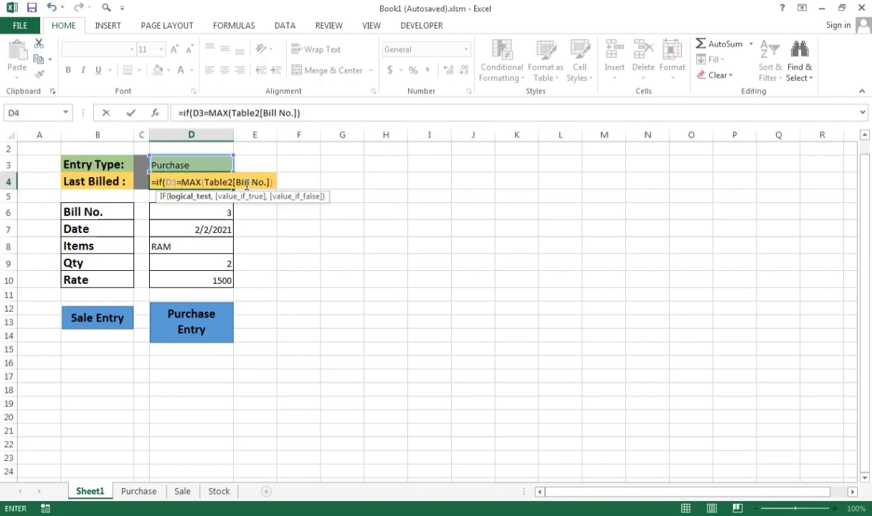
pyautogui.write('"')
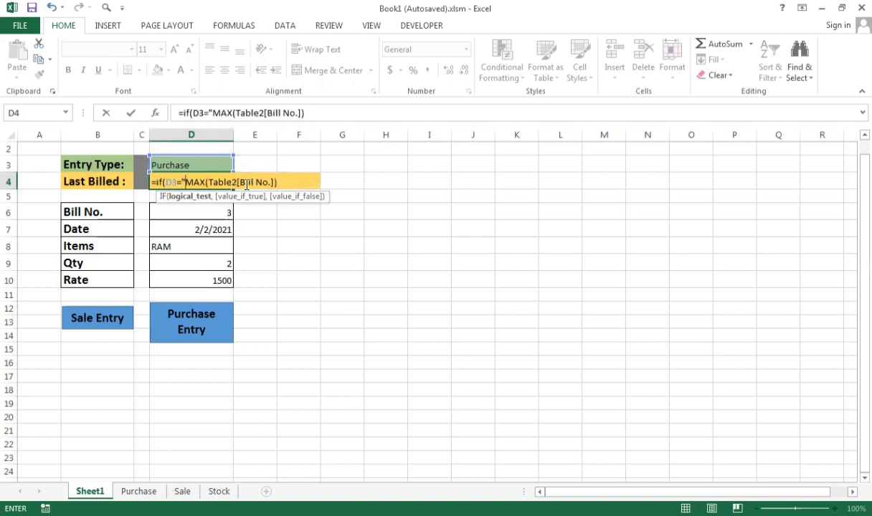
pyautogui.write('sale')
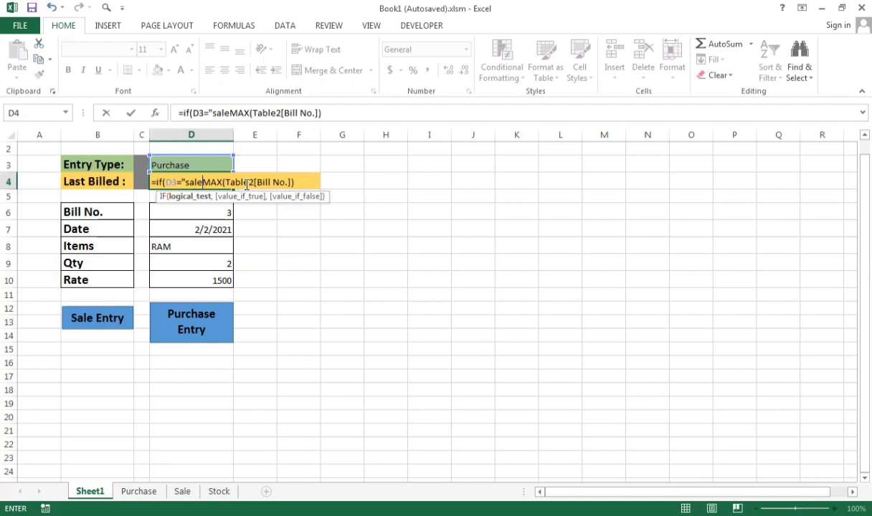
pyautogui.write('"')
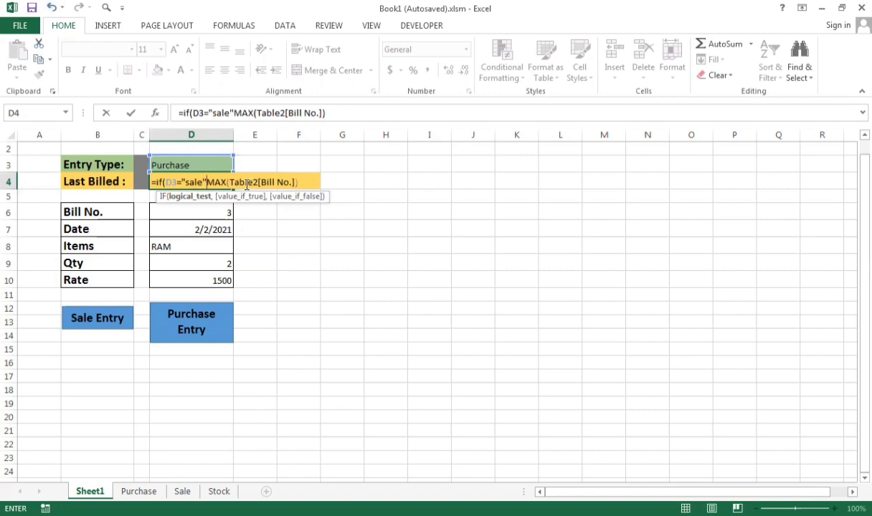
pyautogui.write(',')
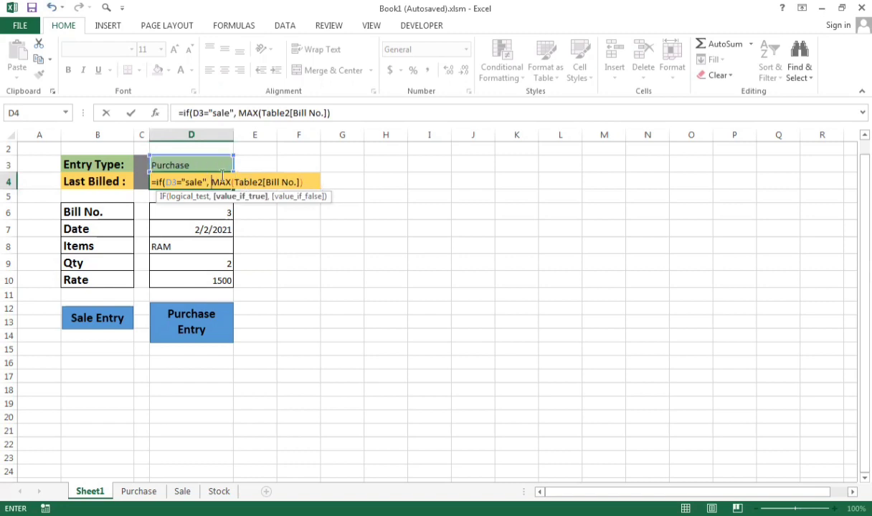
# In D4's IF formula, add a MAX over the Purchase table's Bill No. column as the value if false.
pyautogui.click(306, 184)
pyautogui.write(',')
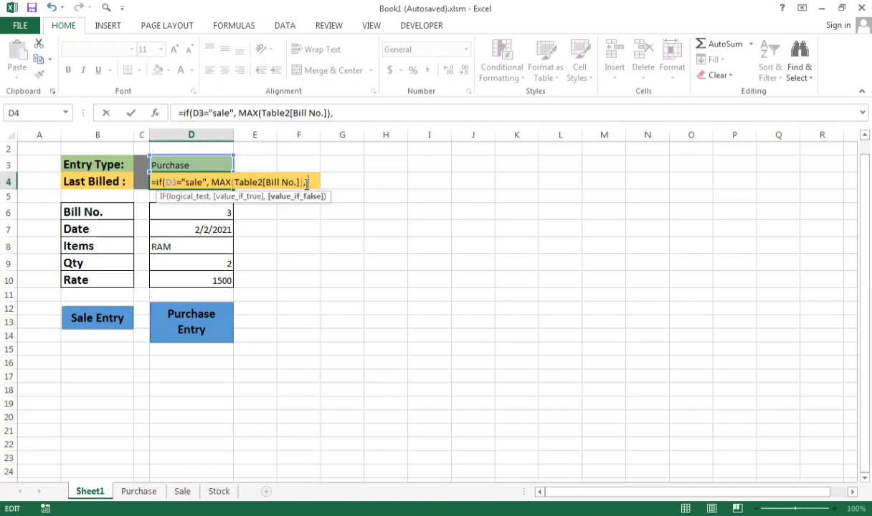
pyautogui.write(' max')
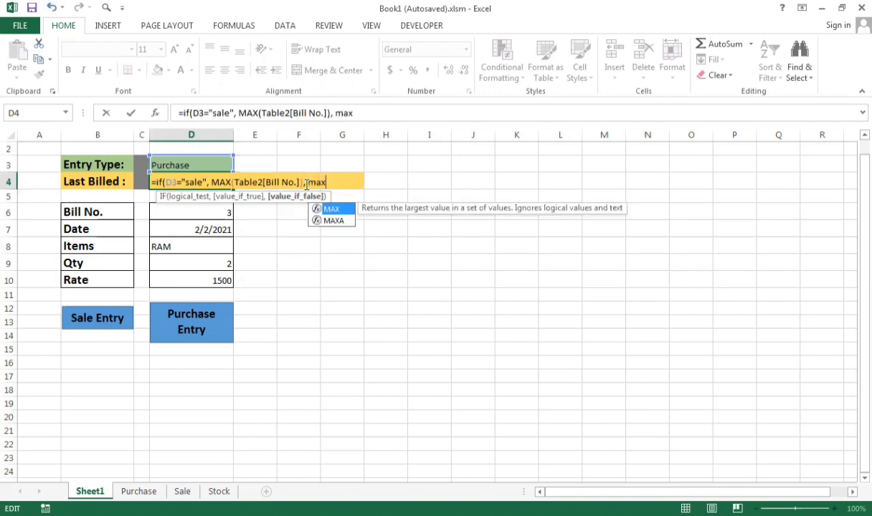
pyautogui.write('(')
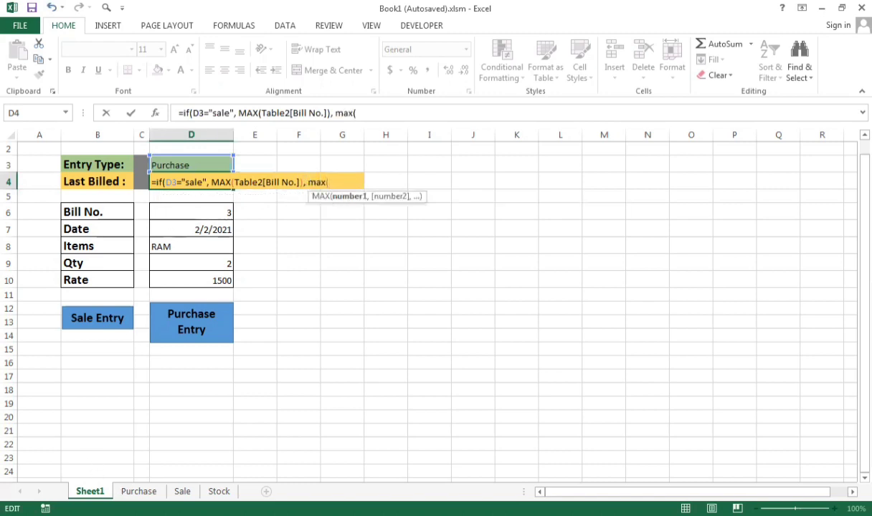
pyautogui.click(138, 491)
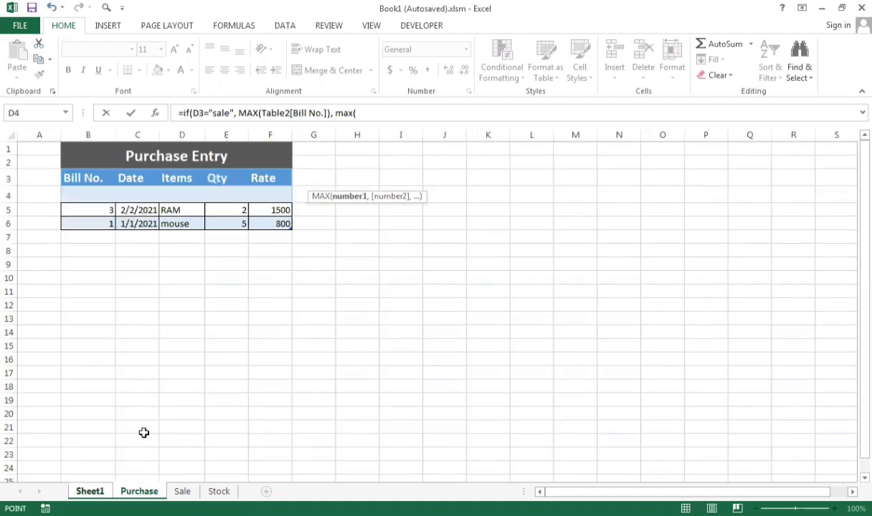
pyautogui.click(96, 193)
pyautogui.moveTo(96, 194); pyautogui.dragTo(93, 218)
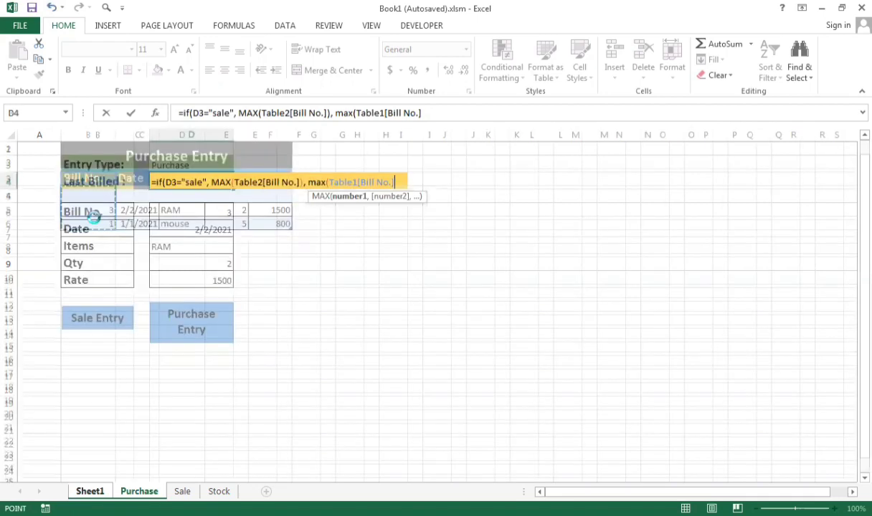
# Complete D4's formula with the missing closing parentheses and enter it.
pyautogui.press('Return')
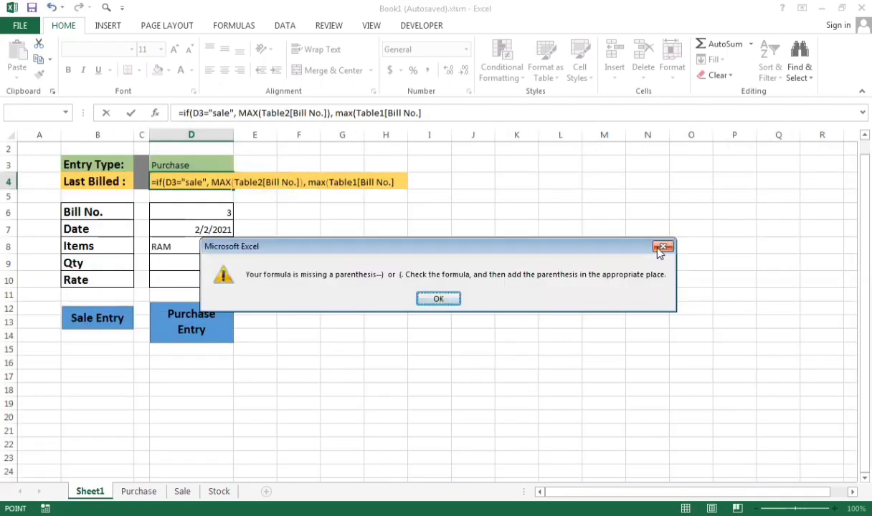
pyautogui.press('Return')
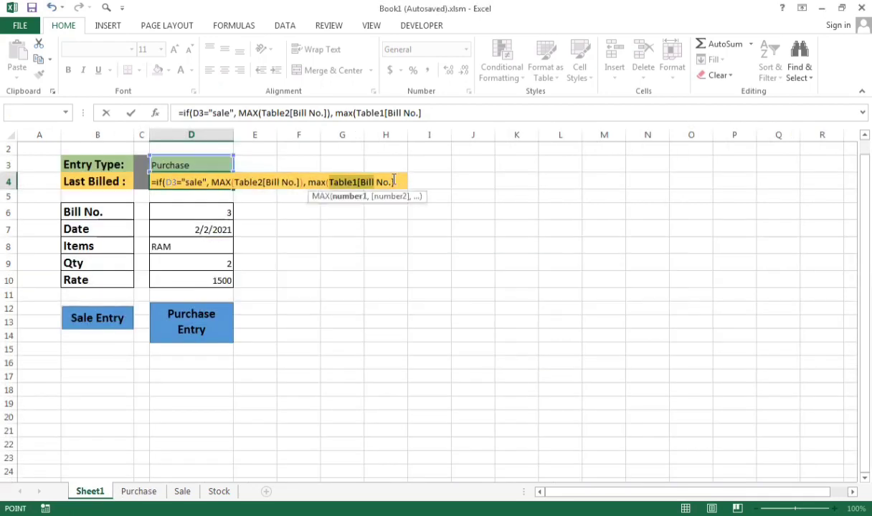
pyautogui.click(390, 181)
pyautogui.click(399, 184)
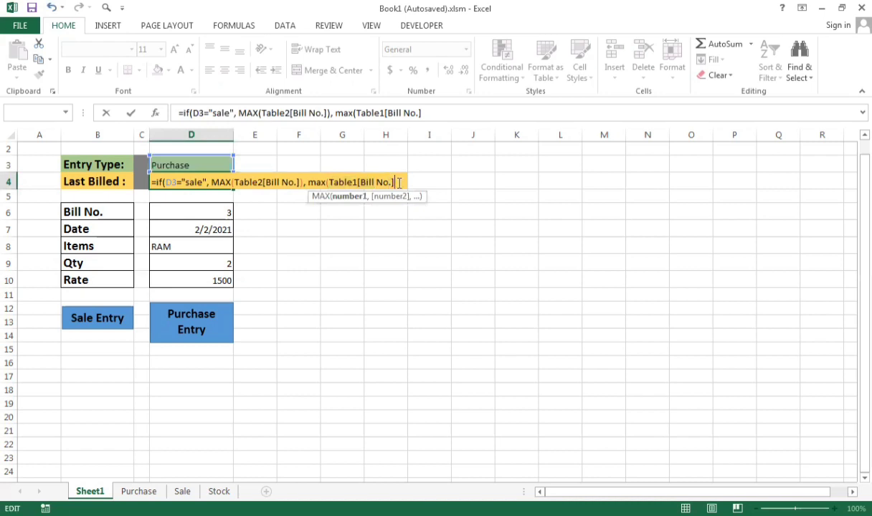
pyautogui.press('Right')
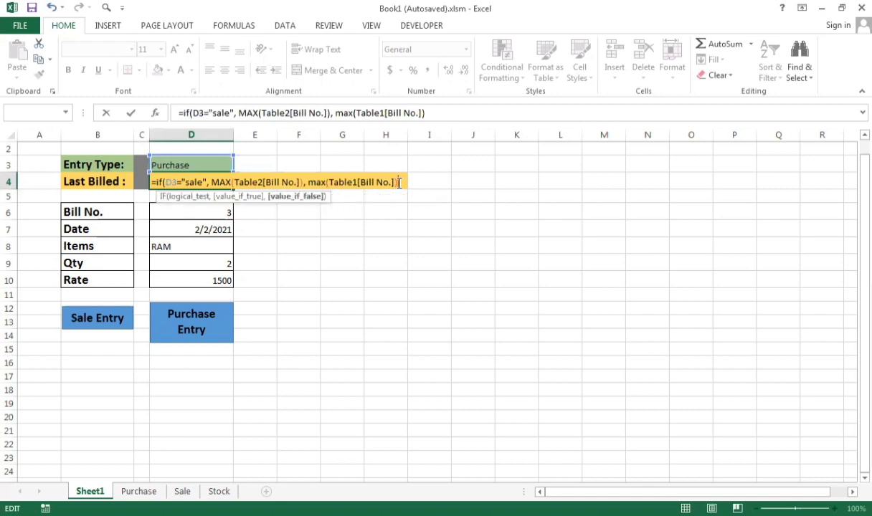
pyautogui.press('Return')
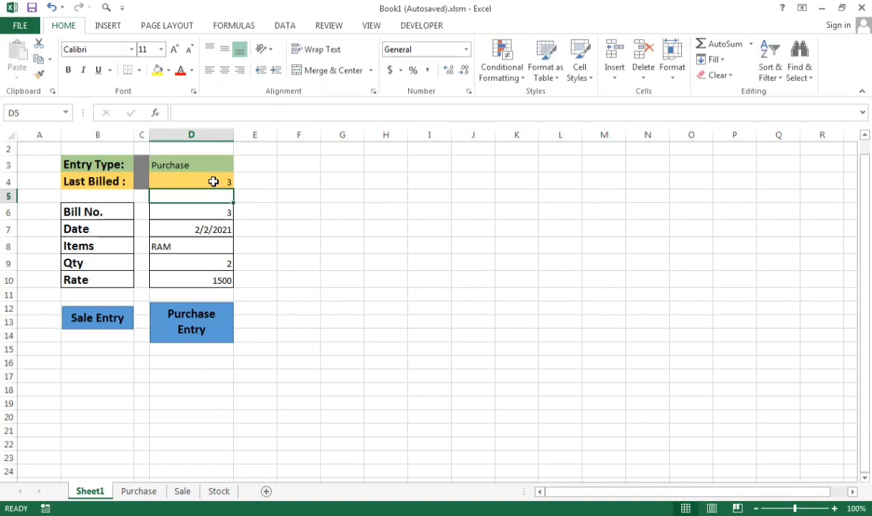
# Compare the Last Billed number on Sheet1 with the bill numbers listed on the Purchase sheet.
pyautogui.click(202, 166)
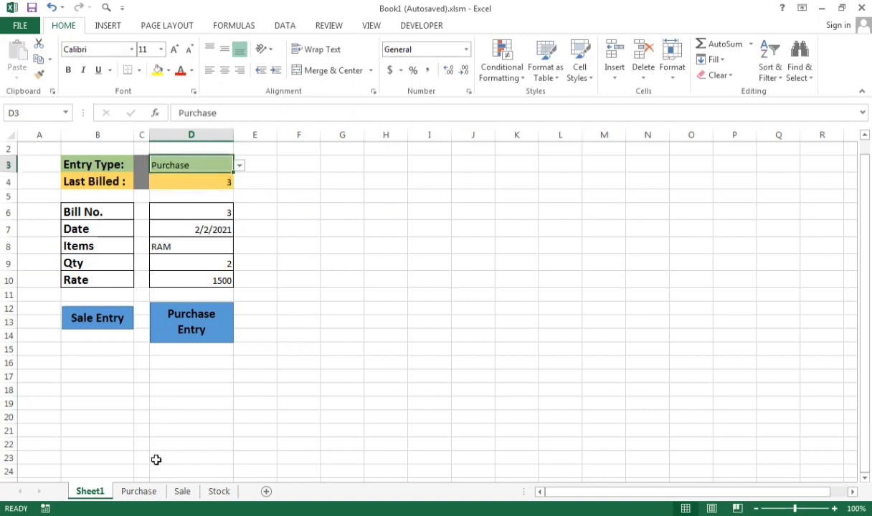
pyautogui.click(139, 491)
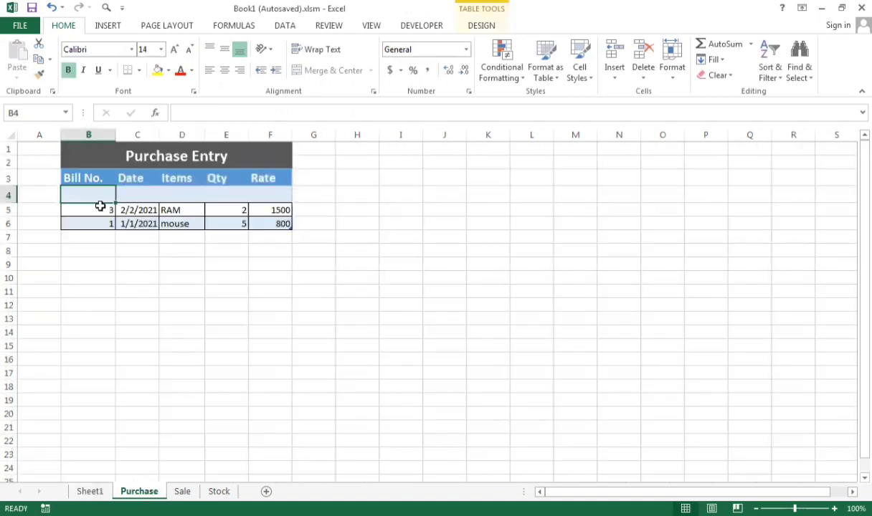
pyautogui.moveTo(107, 214); pyautogui.dragTo(112, 224)
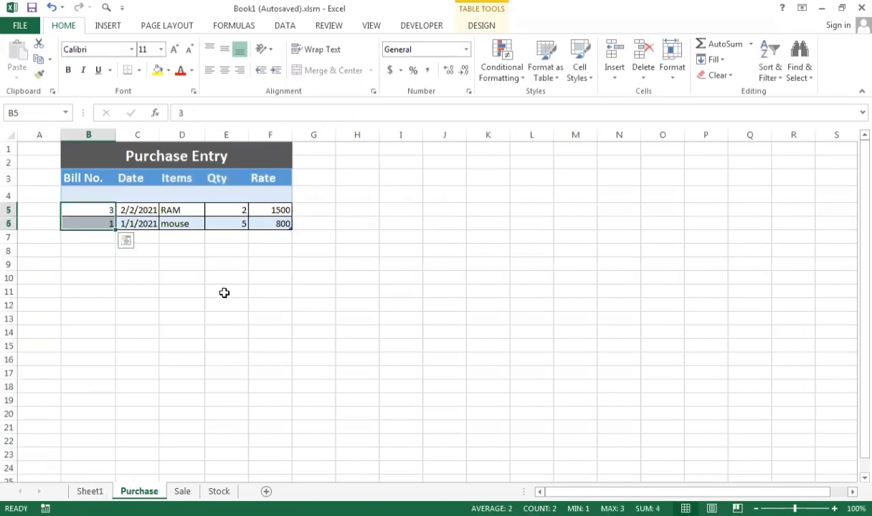
pyautogui.click(91, 492)
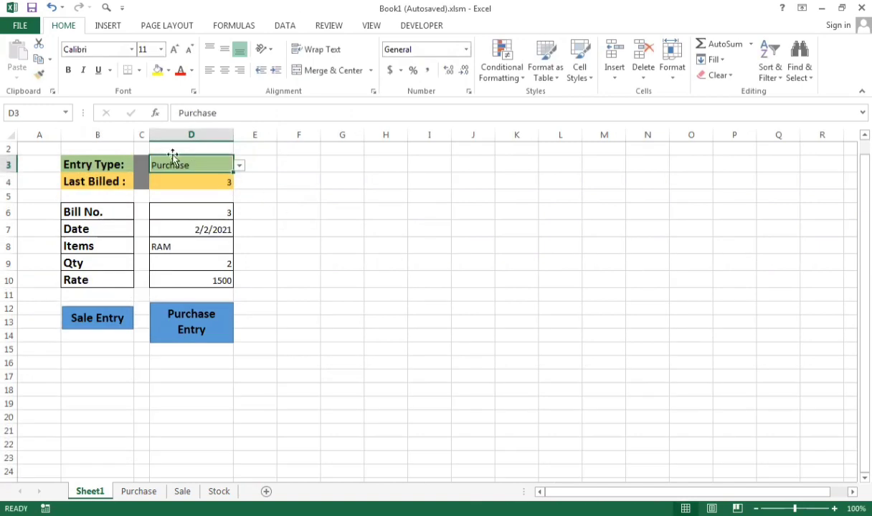
# Set the Entry Type in D3 to Sale, check the Last Billed formula in D4, and save the workbook.
pyautogui.click(241, 167)
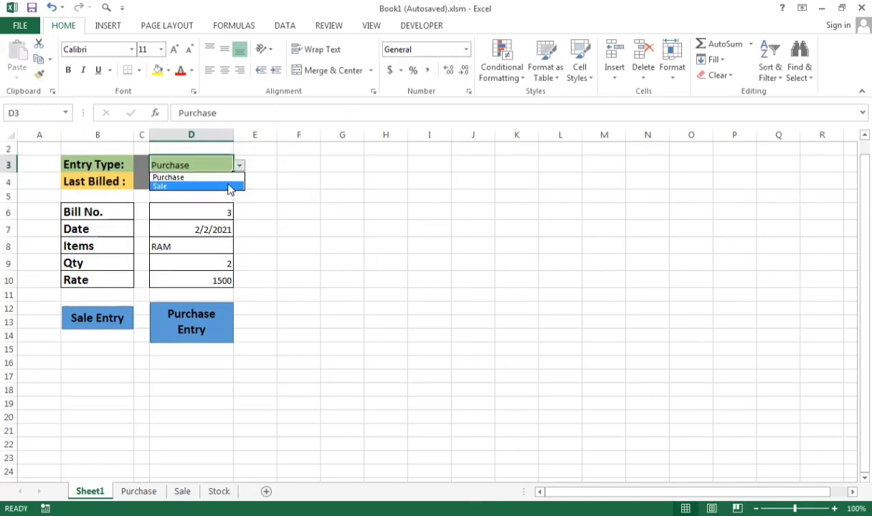
pyautogui.click(228, 187)
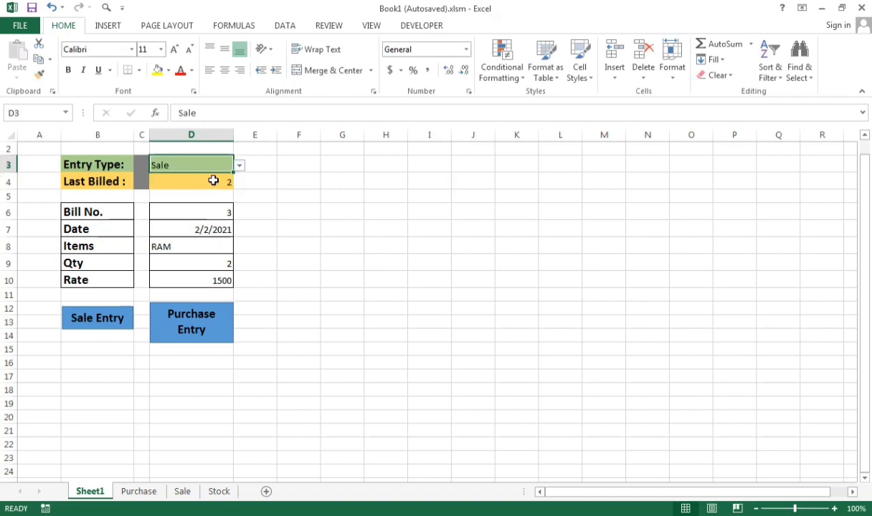
pyautogui.click(212, 182)
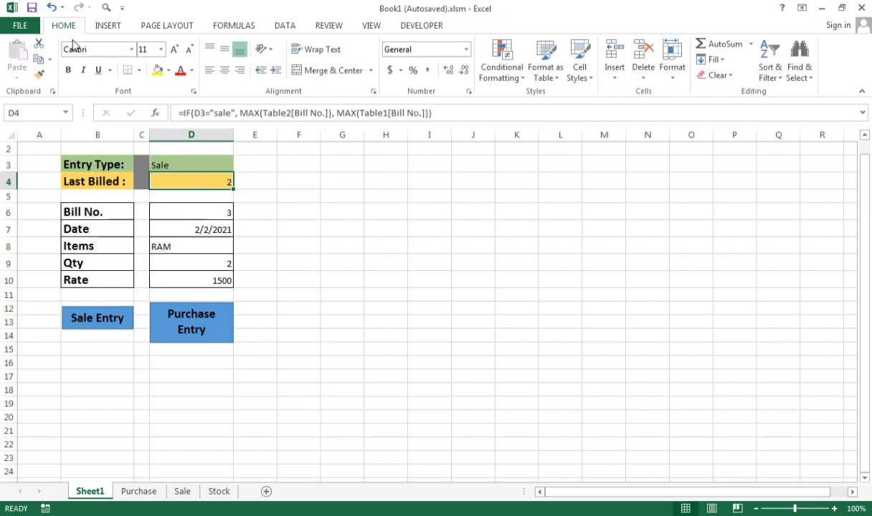
pyautogui.click(32, 8)
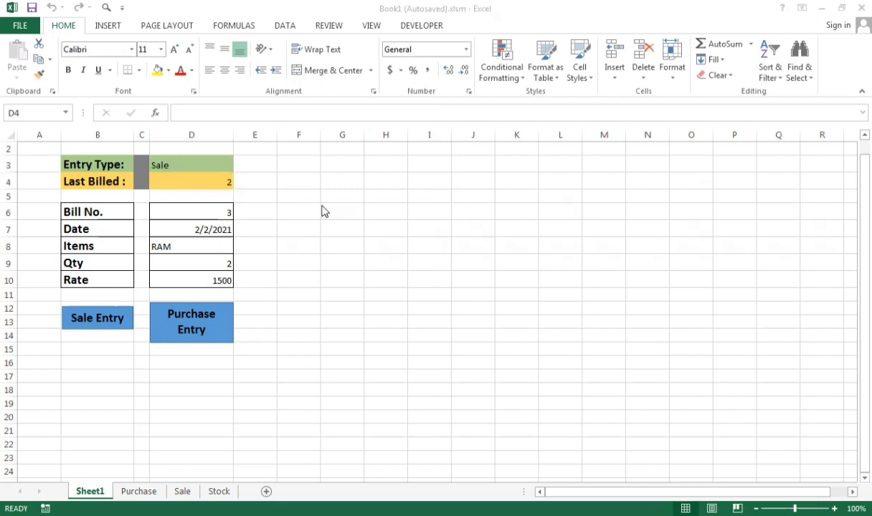
# Start a VLOOKUP formula in E9 beside Qty, using the item in D8 as the lookup value.
pyautogui.click(273, 265)
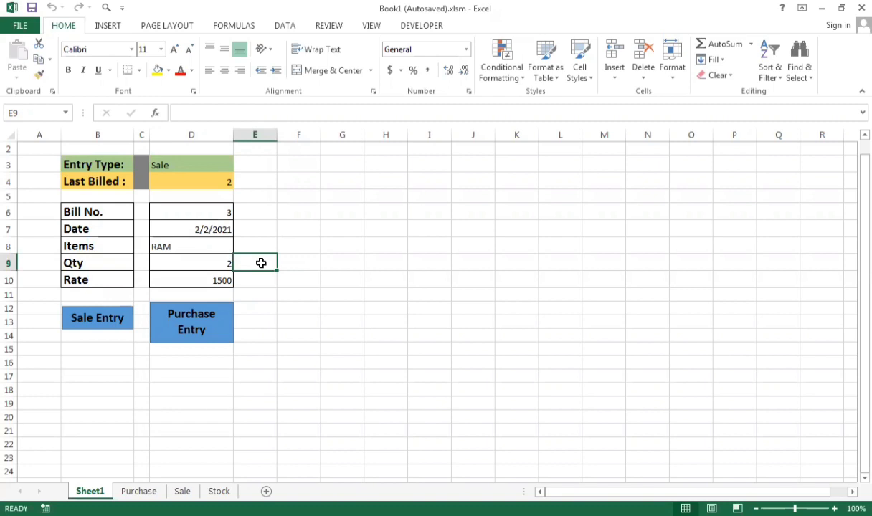
pyautogui.doubleClick(261, 263)
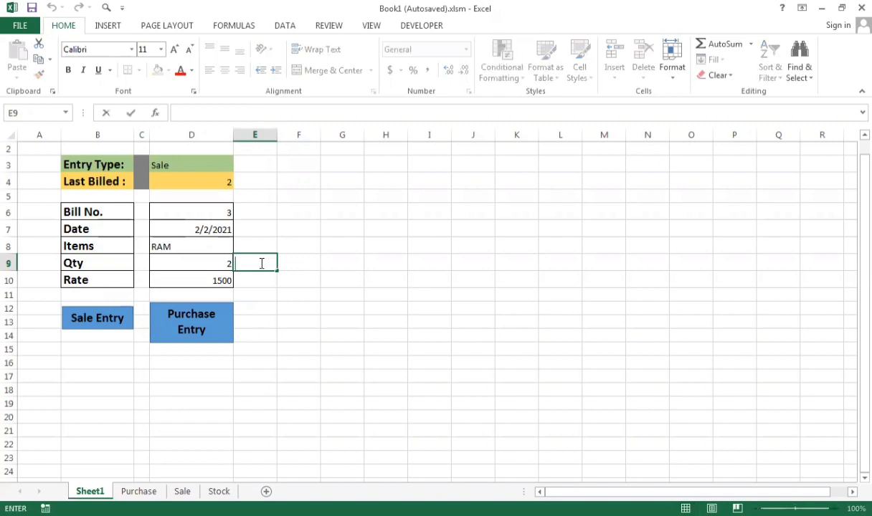
pyautogui.write('=')
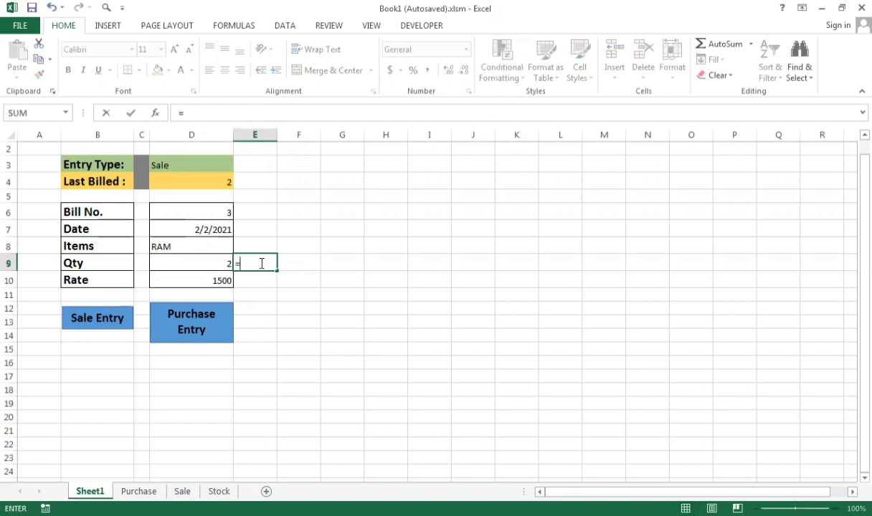
pyautogui.write('v')
pyautogui.write('look')
pyautogui.press('BackSpace')
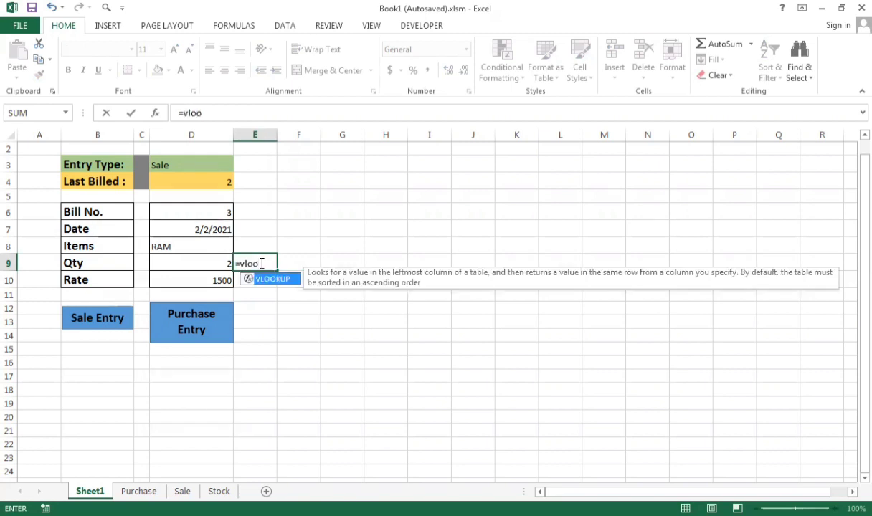
pyautogui.write('kup(')
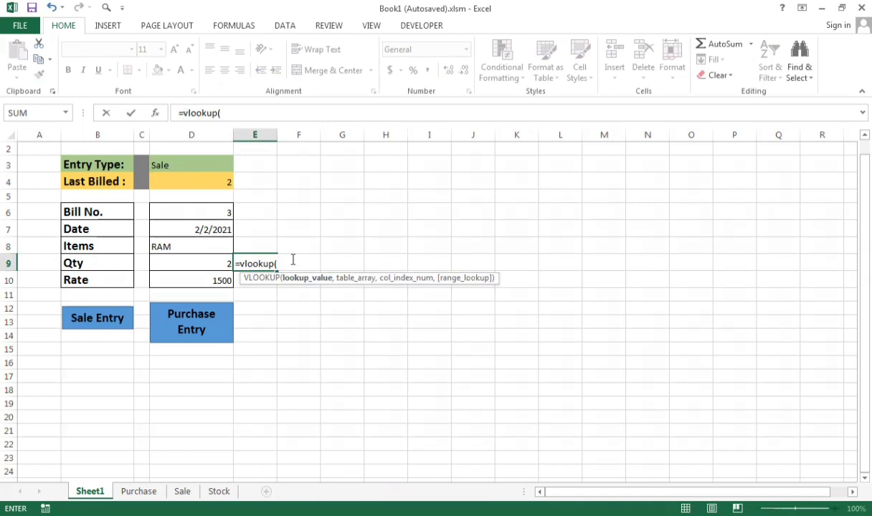
pyautogui.click(219, 251)
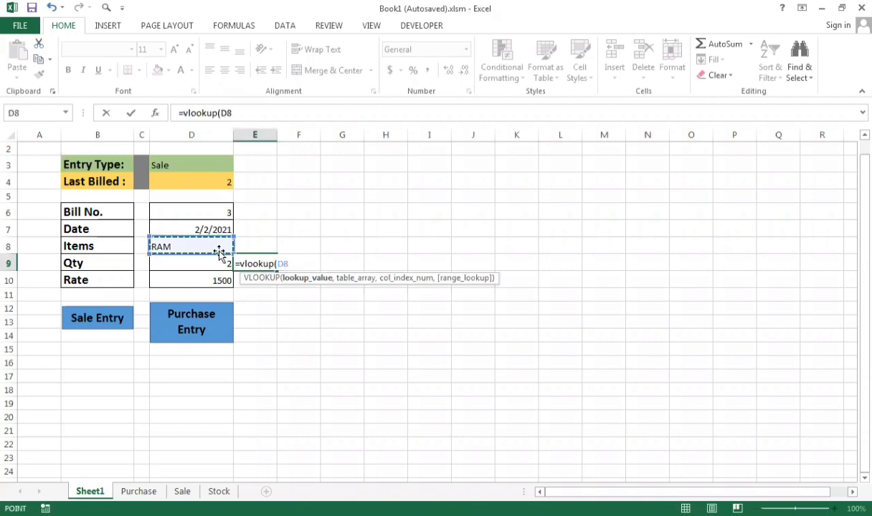
pyautogui.write(',')
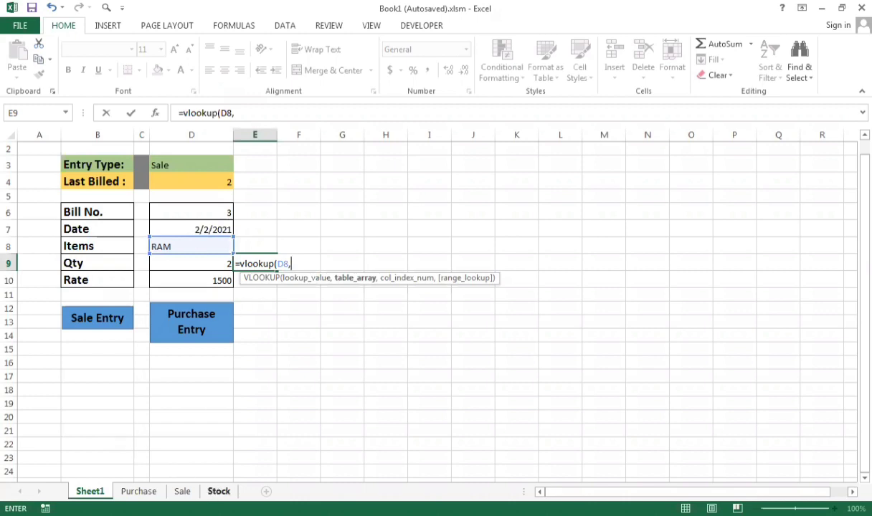
# Complete E9's VLOOKUP with the table range Stock!C4:F5, column index 4 and range lookup 0.
pyautogui.click(218, 491)
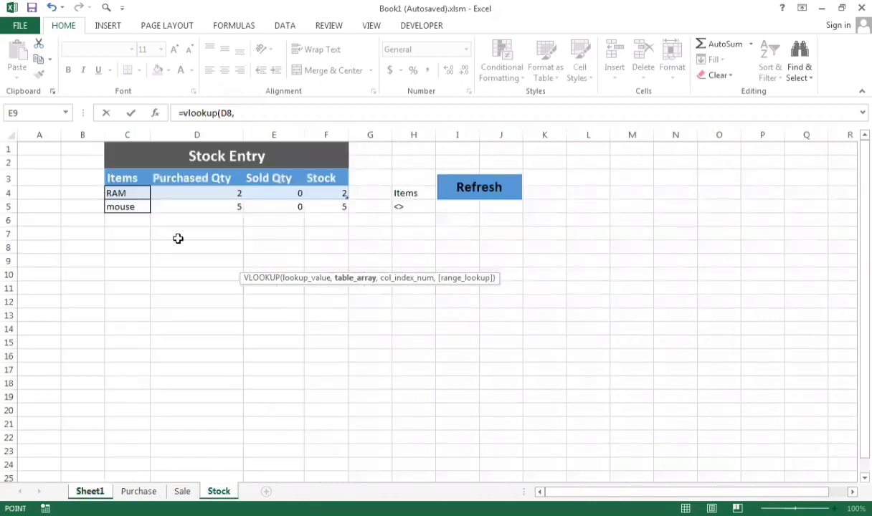
pyautogui.click(125, 191)
pyautogui.moveTo(261, 203); pyautogui.dragTo(329, 199)
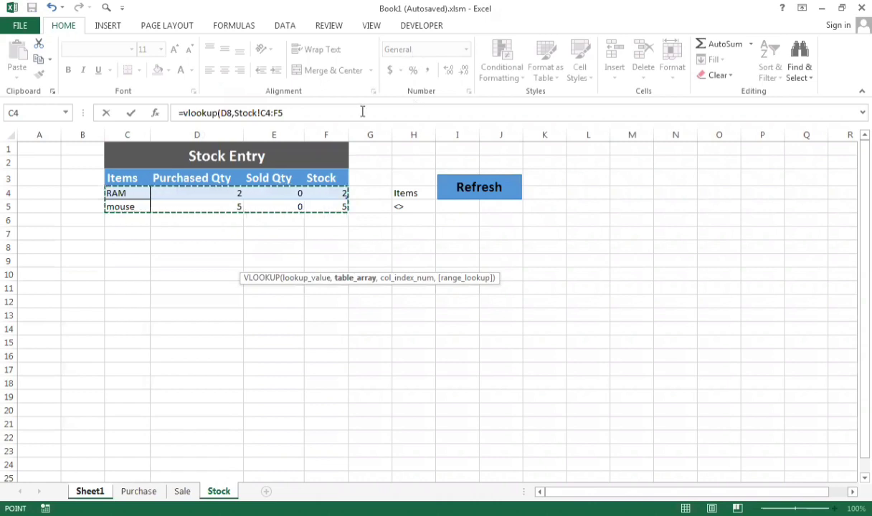
pyautogui.click(343, 113)
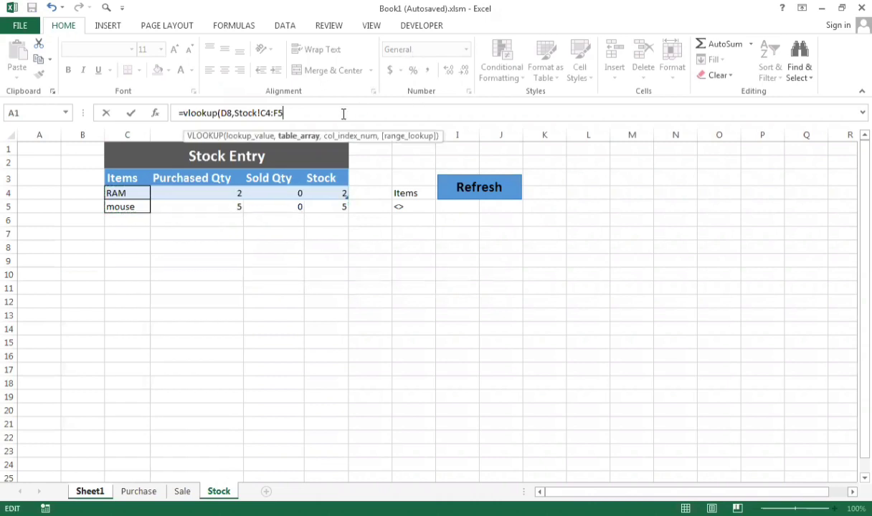
pyautogui.write(',')
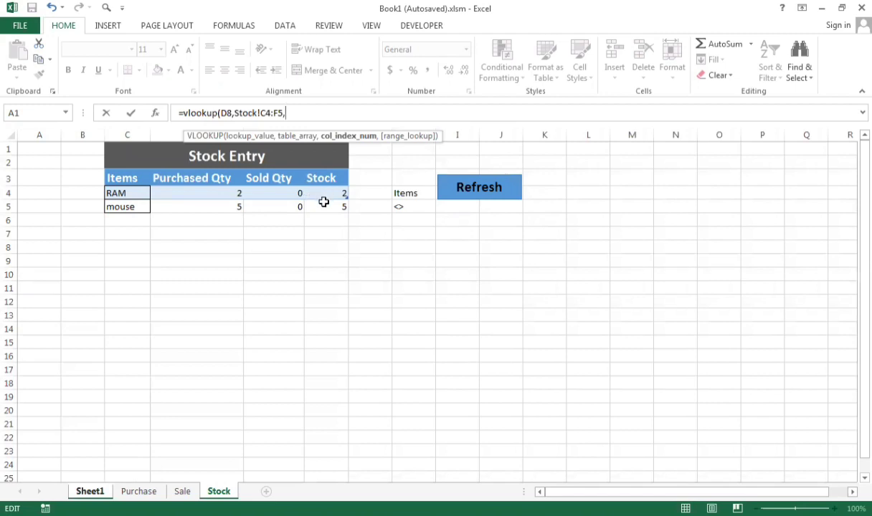
pyautogui.click(327, 113)
pyautogui.write(',0')
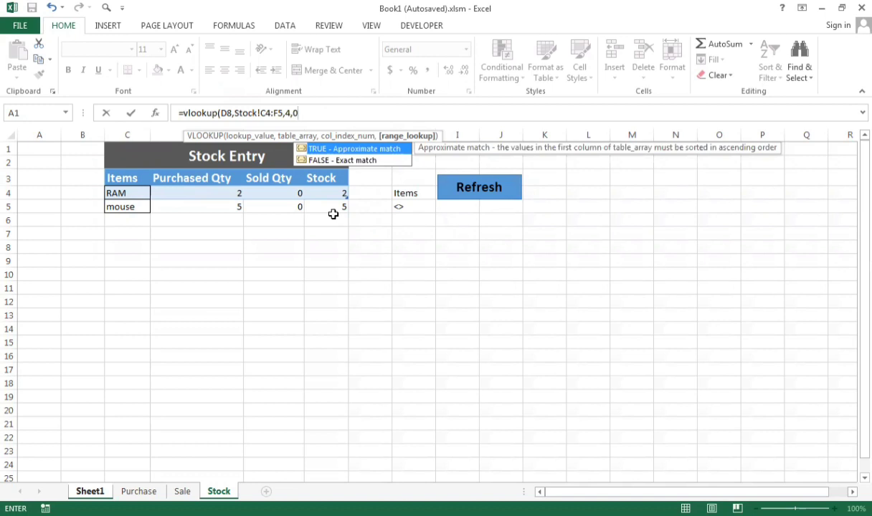
pyautogui.write(')')
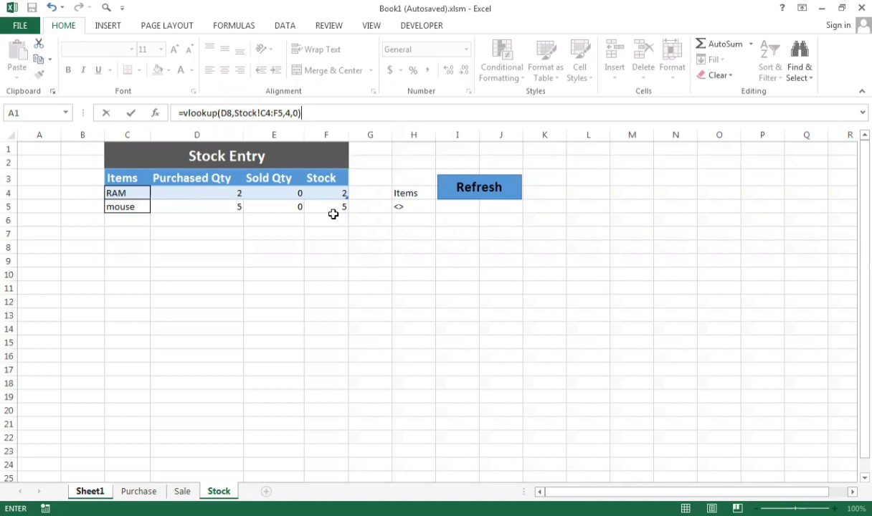
pyautogui.press('Return')
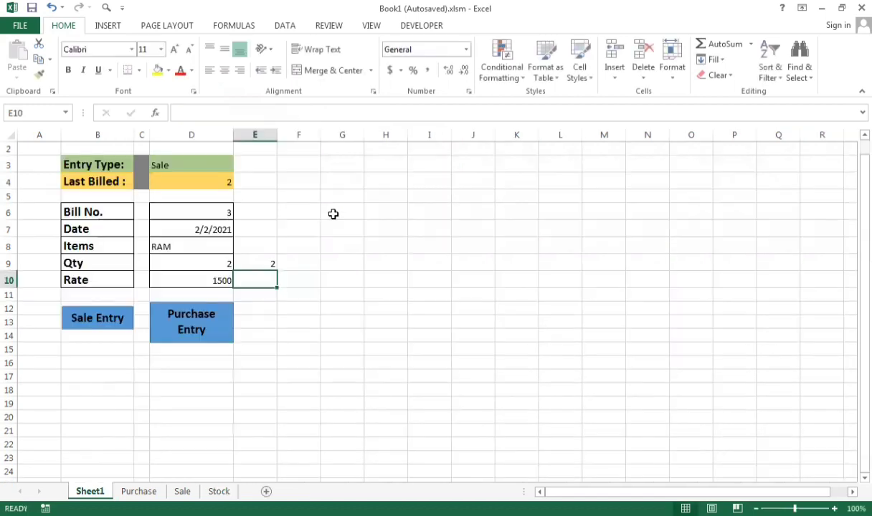
# Check E9's lookup formula and the item in D8 against the Stock sheet.
pyautogui.click(253, 261)
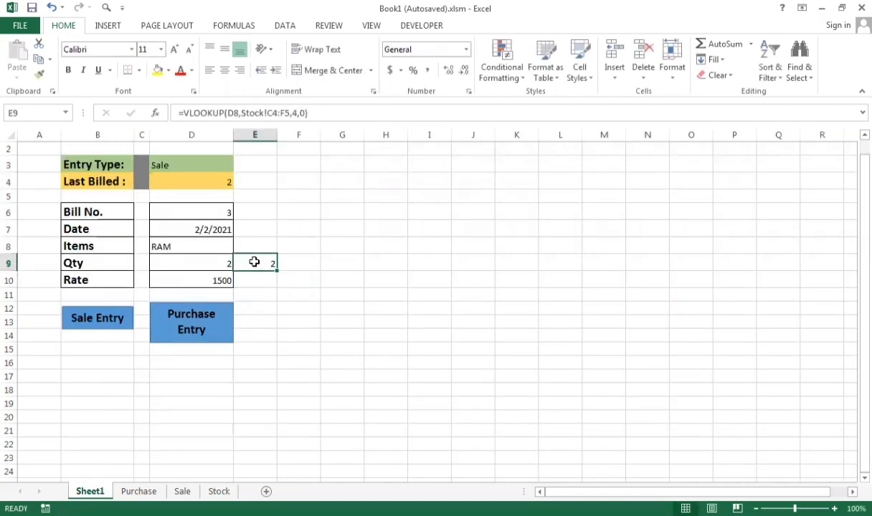
pyautogui.click(196, 249)
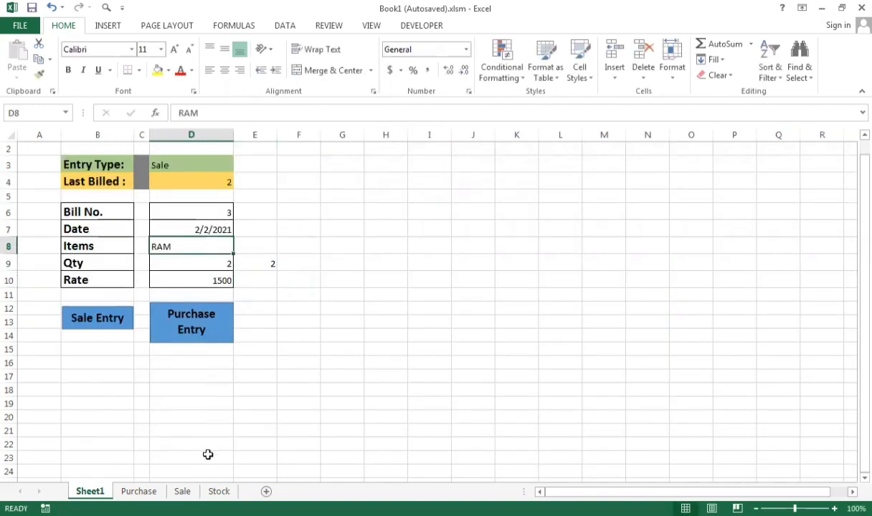
pyautogui.click(218, 491)
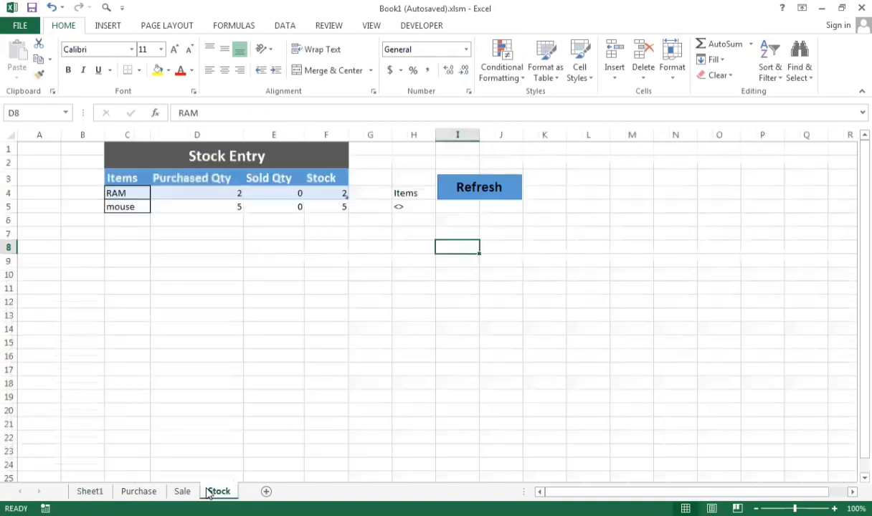
# Replace the item in D8 on Sheet1 with Ram.
pyautogui.click(95, 492)
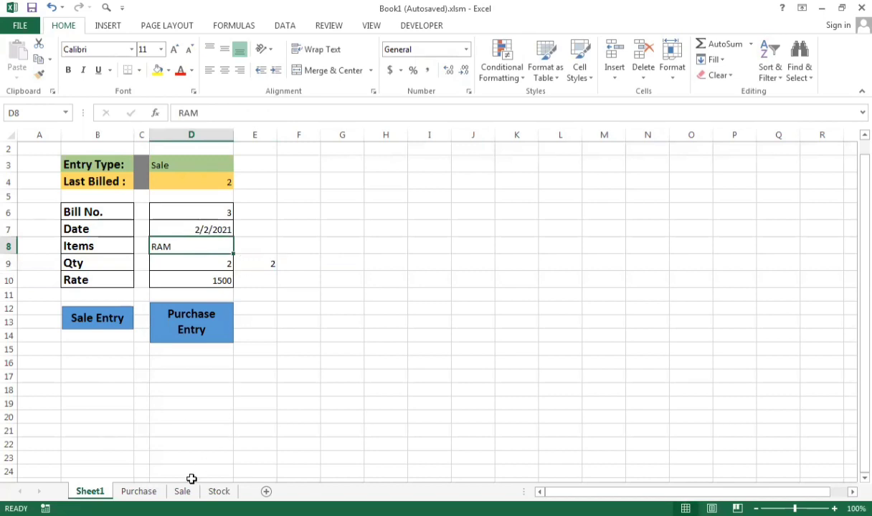
pyautogui.doubleClick(184, 249)
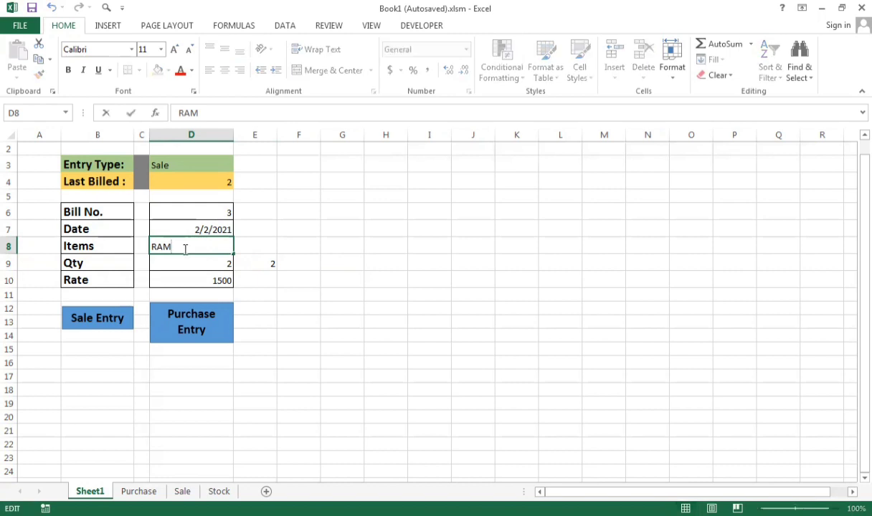
pyautogui.press('BackSpace')
pyautogui.press('BackSpace')
pyautogui.press('BackSpace')
pyautogui.write('Ra')
pyautogui.press('BackSpace')
pyautogui.write('Am')
# Set the Qty in D9 to 3.
pyautogui.click(200, 267)
pyautogui.doubleClick(229, 266)
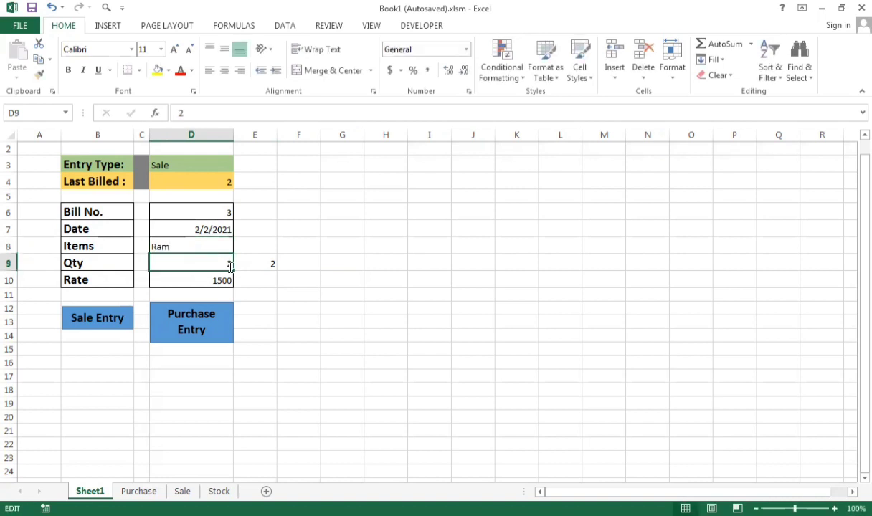
pyautogui.press('BackSpace')
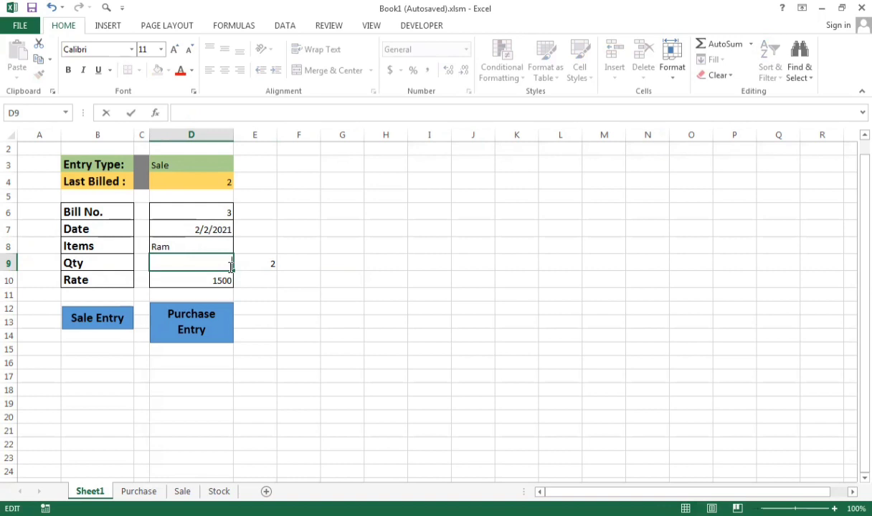
pyautogui.write('3')
pyautogui.click(253, 273)
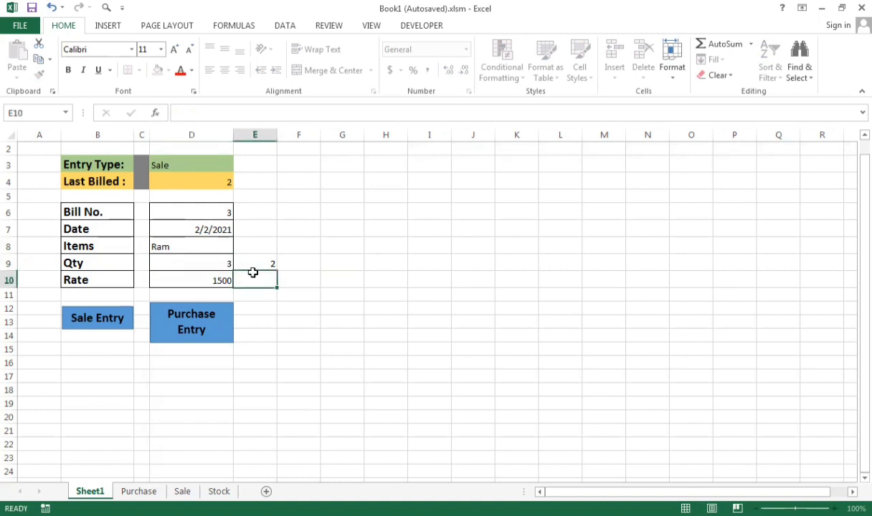
# Examine the VLOOKUP formula in E9 beside Qty.
pyautogui.click(263, 263)
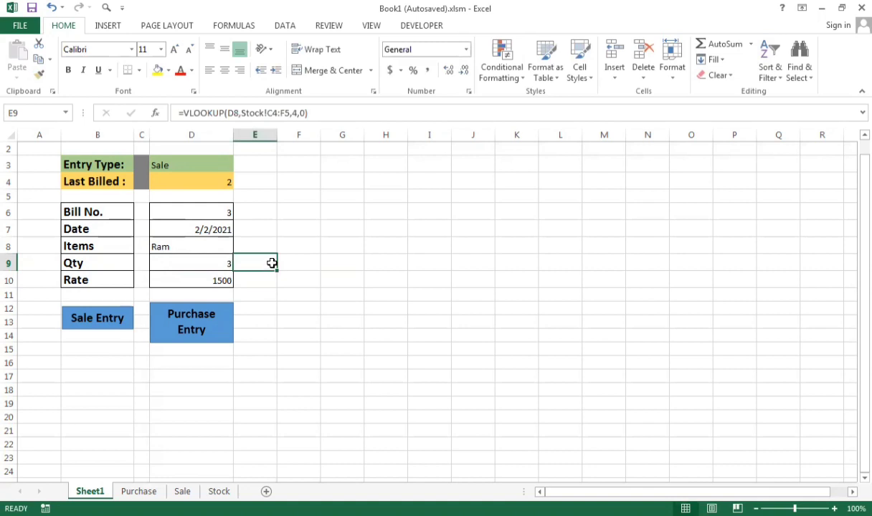
pyautogui.doubleClick(262, 264)
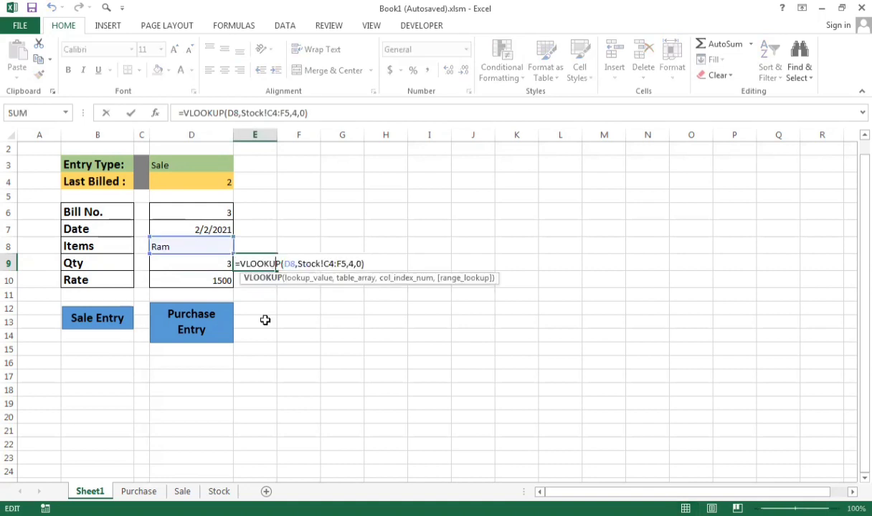
pyautogui.press('Return')
pyautogui.click(254, 262)
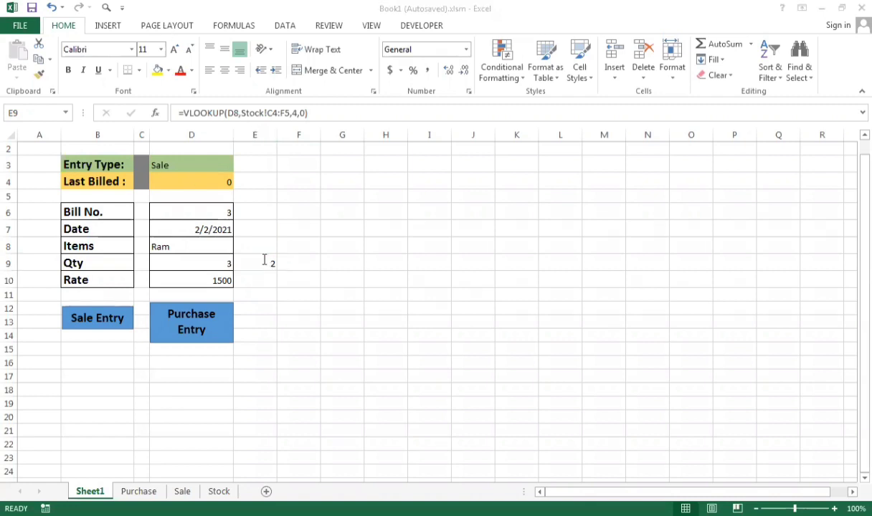
# Wrap E9's VLOOKUP in an IF that tests whether the looked-up stock is less than the Qty in D9.
pyautogui.doubleClick(264, 261)
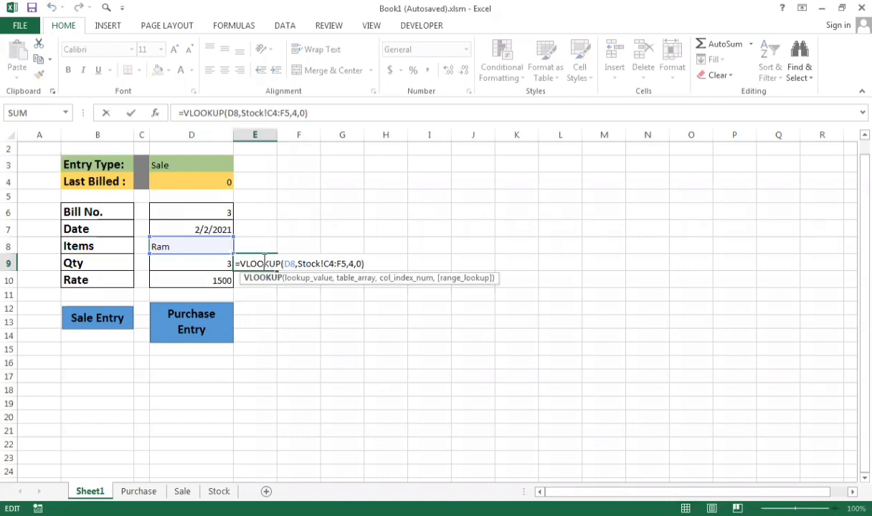
pyautogui.click(242, 265)
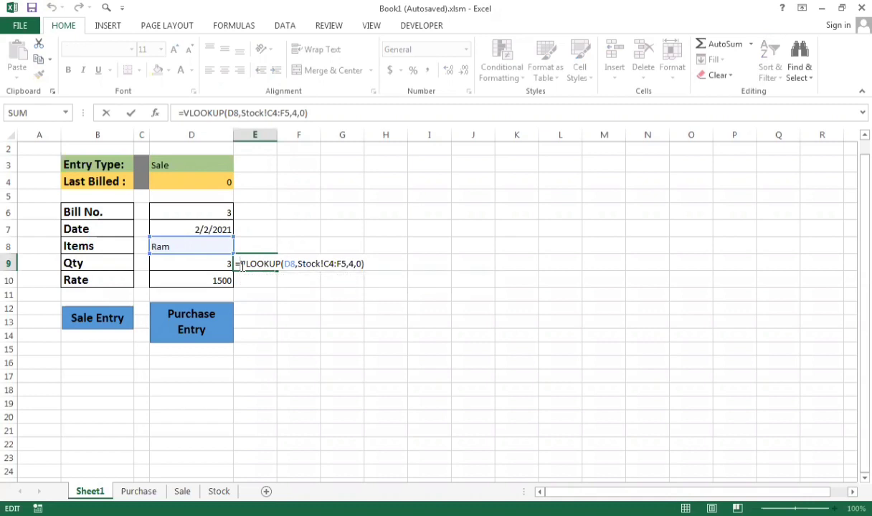
pyautogui.write('if')
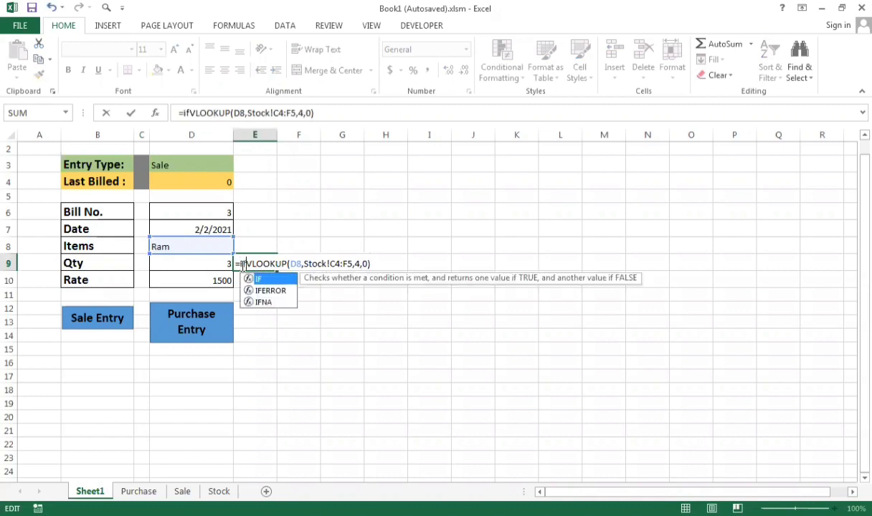
pyautogui.write('(')
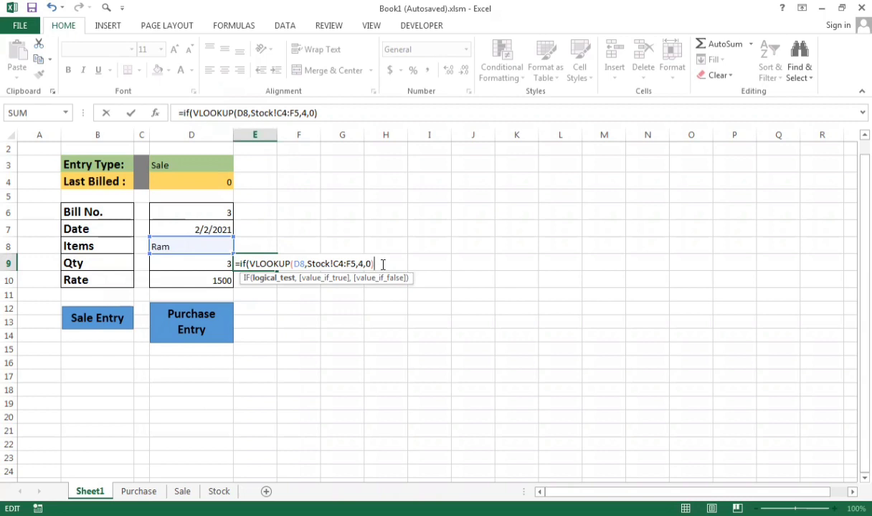
pyautogui.click(212, 264)
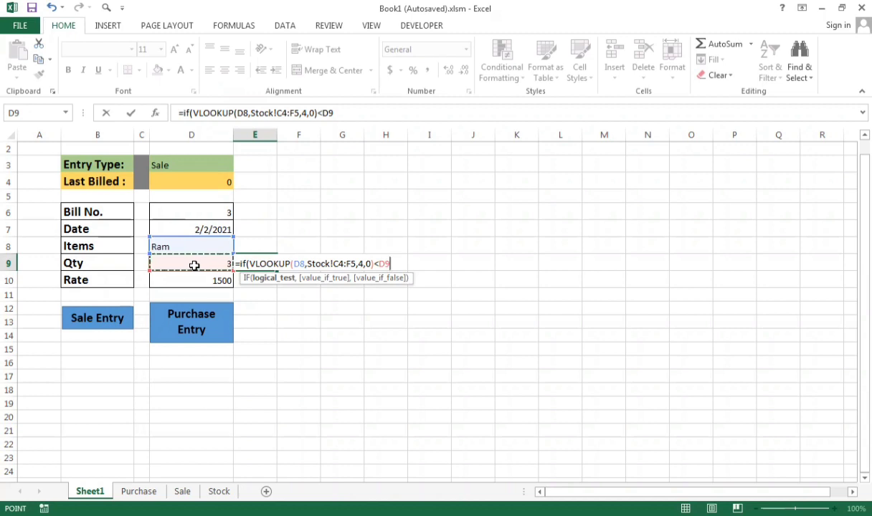
# Complete E9's IF formula with "Stock Not Available!" as the value if true.
pyautogui.write(',')
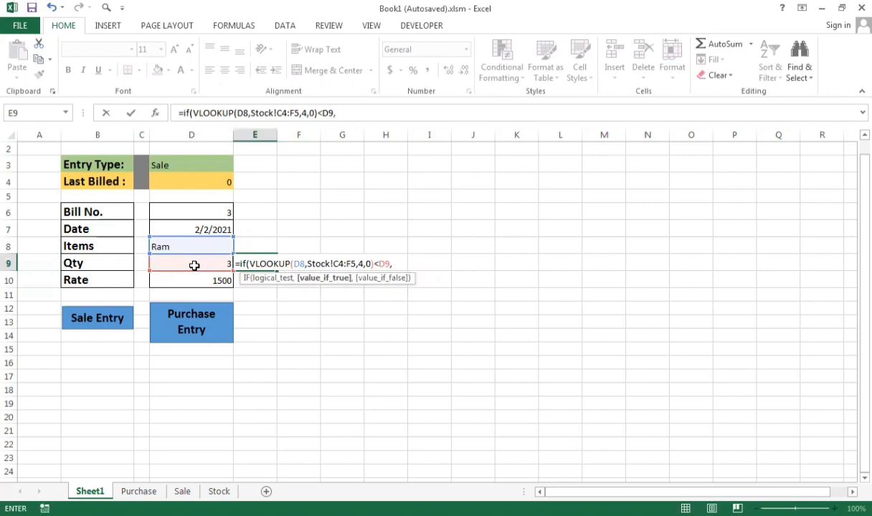
pyautogui.write(' "Stock Not')
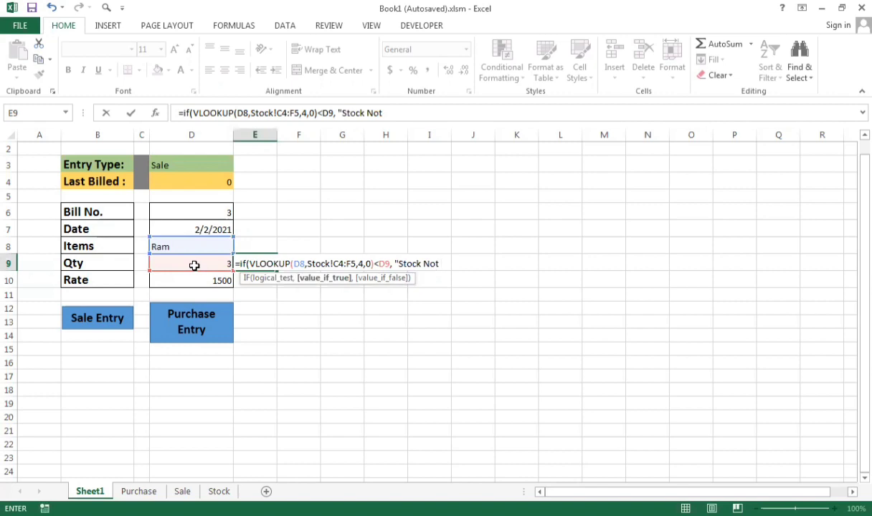
pyautogui.write(' Available')
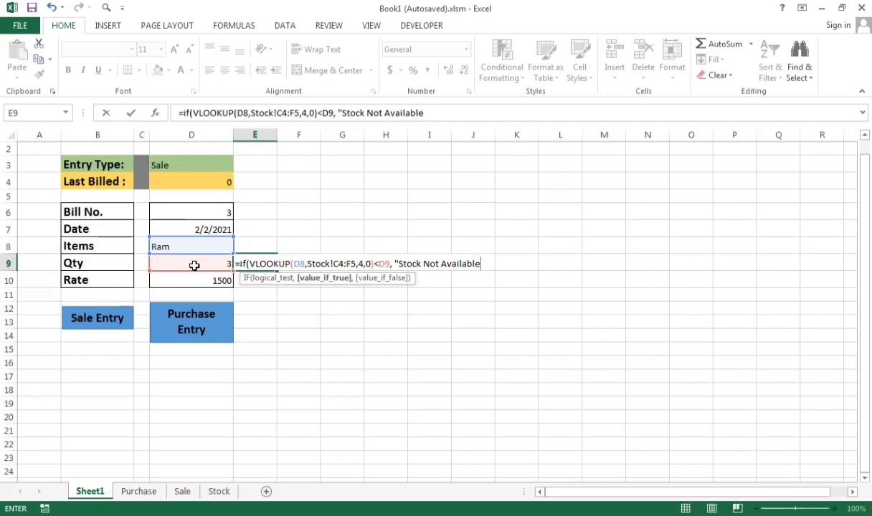
pyautogui.write('!")')
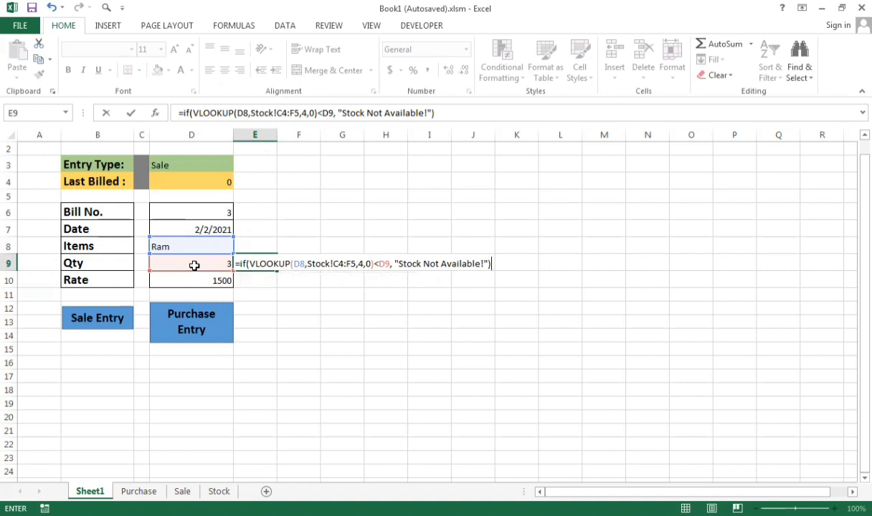
pyautogui.press('Return')
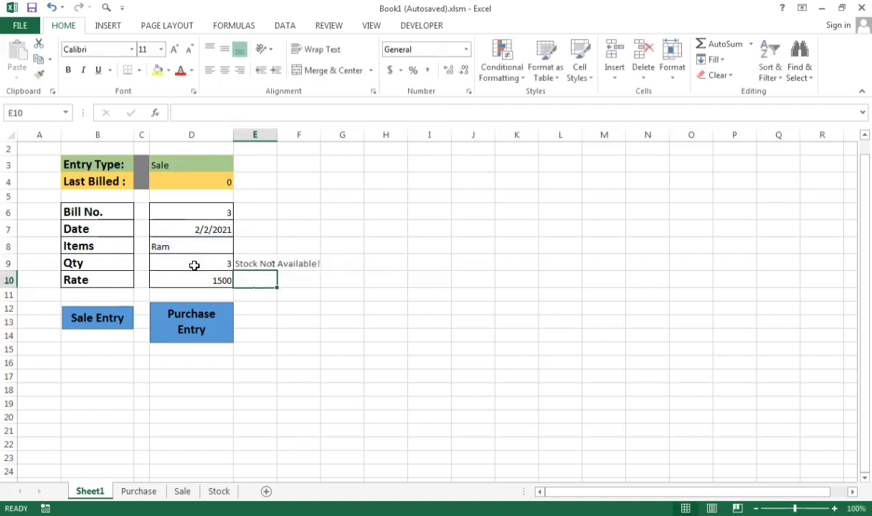
# Compare the Qty in D9 and the message formula in E9 with the item's quantity on the Stock sheet.
pyautogui.click(255, 266)
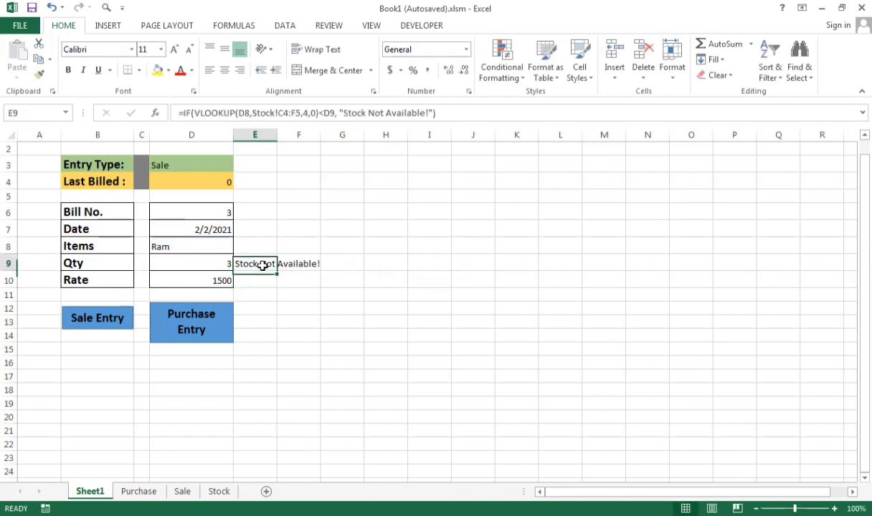
pyautogui.click(217, 264)
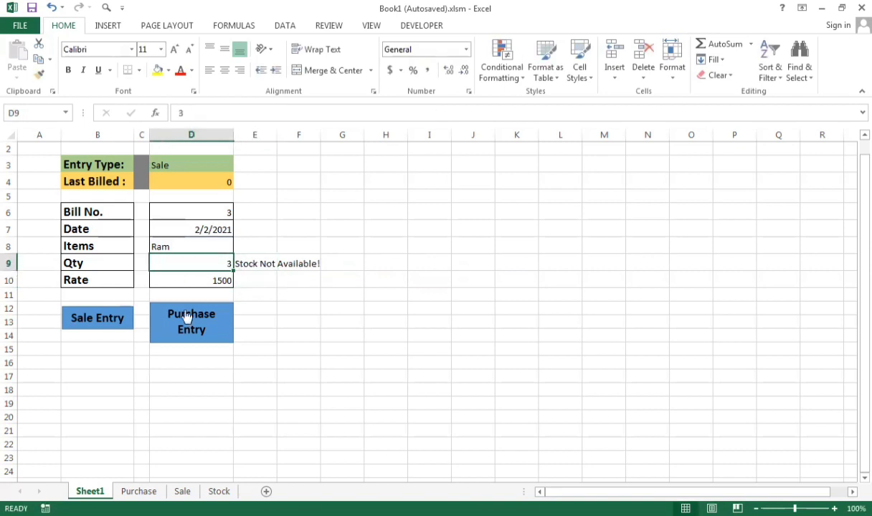
pyautogui.click(219, 491)
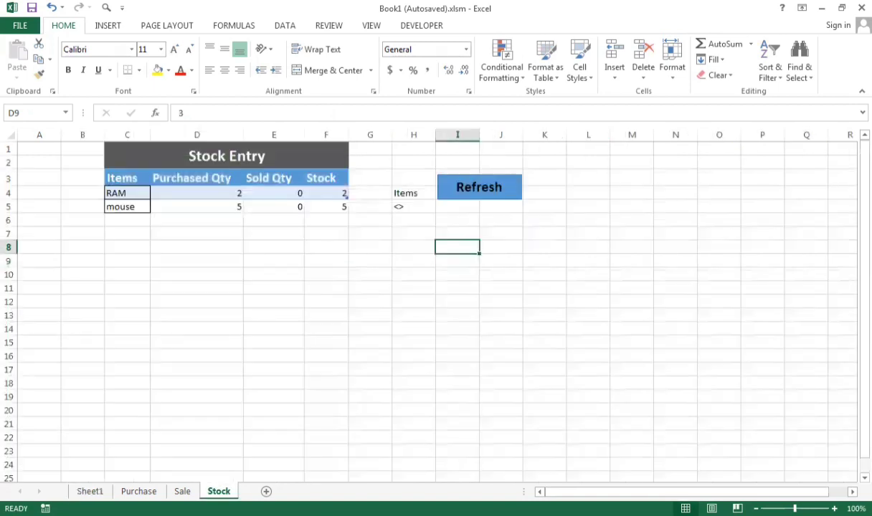
pyautogui.click(89, 491)
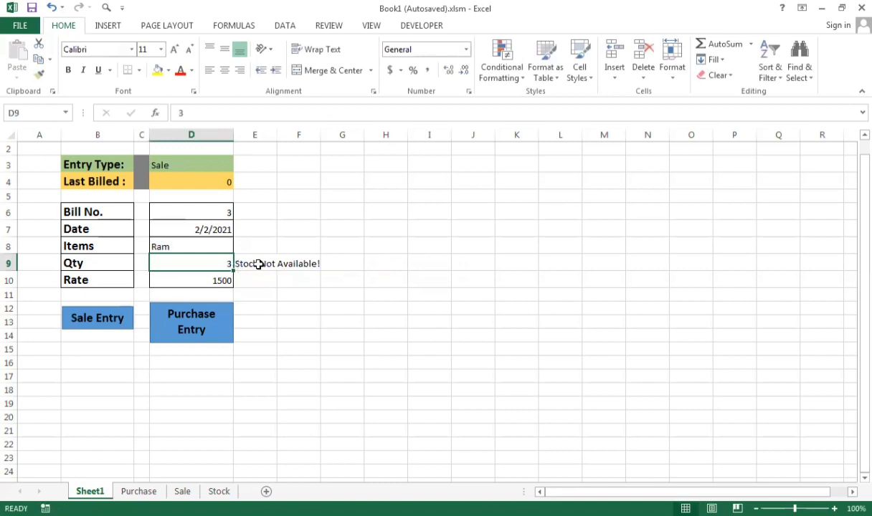
pyautogui.click(259, 263)
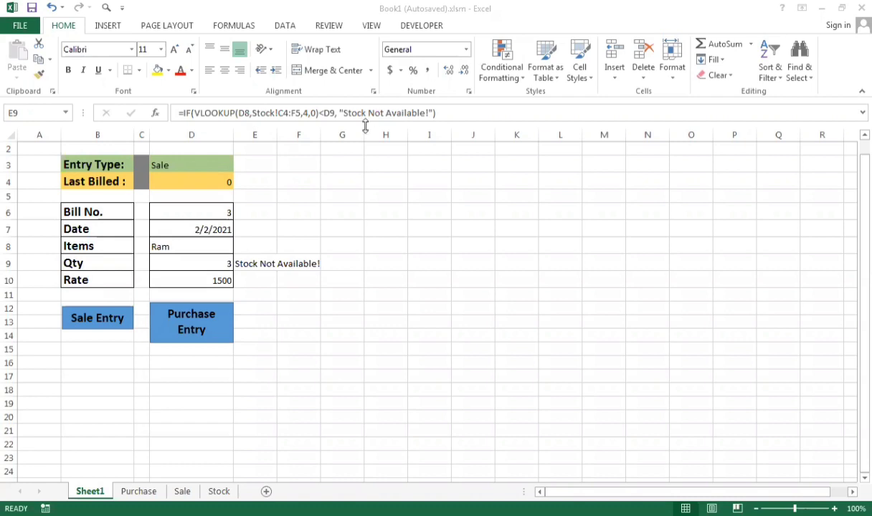
pyautogui.click(267, 268)
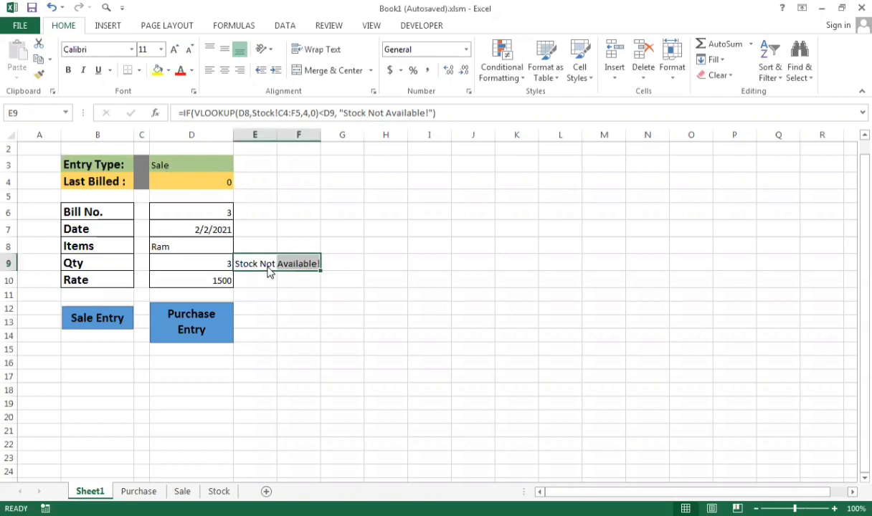
# Set the Entry Type in D3 to Purchase.
pyautogui.click(224, 167)
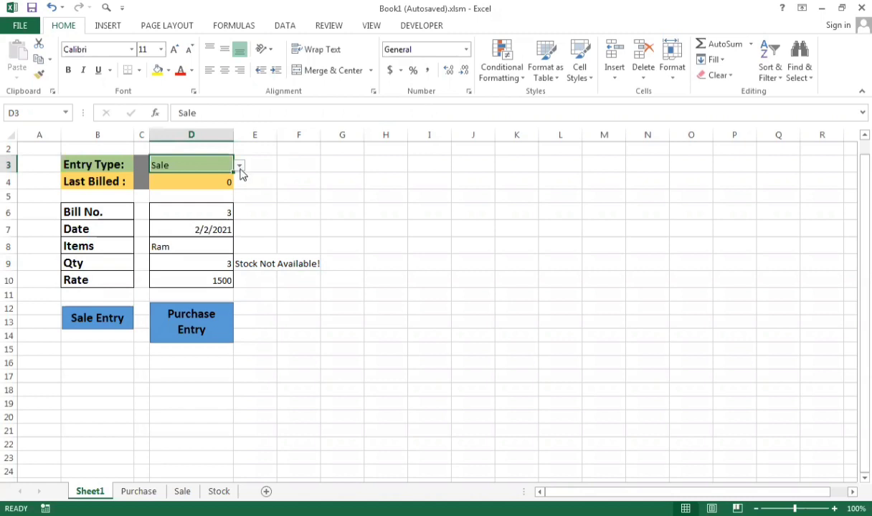
pyautogui.click(239, 167)
pyautogui.click(215, 177)
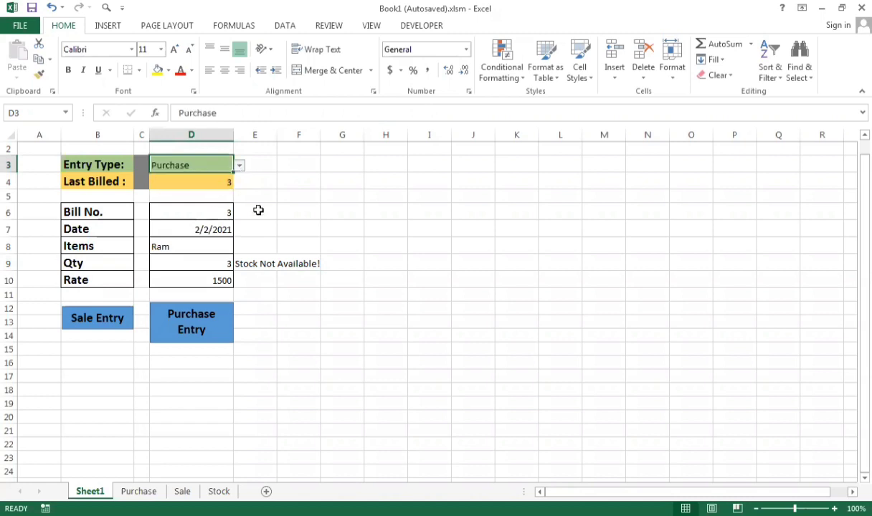
# Start wrapping E9's stock-check formula in an outer IF that tests whether the Entry Type in D3 equals "sale".
pyautogui.click(251, 261)
pyautogui.doubleClick(252, 262)
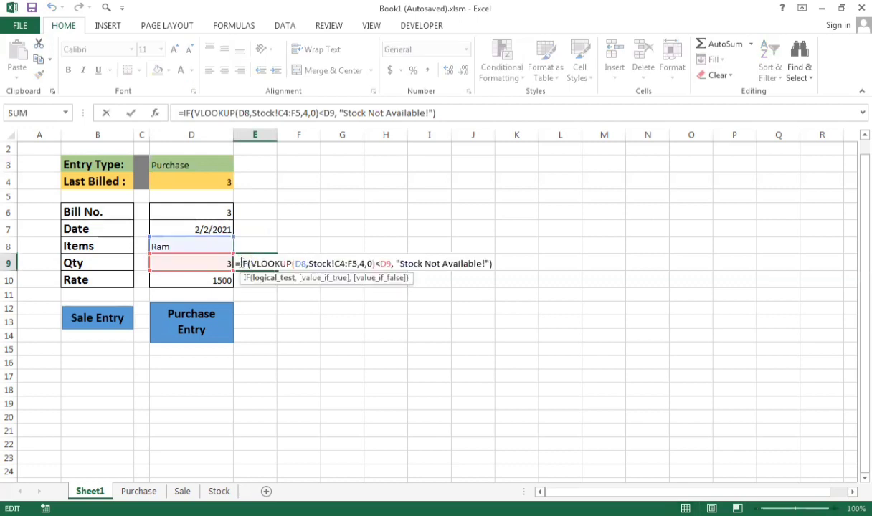
pyautogui.click(241, 263)
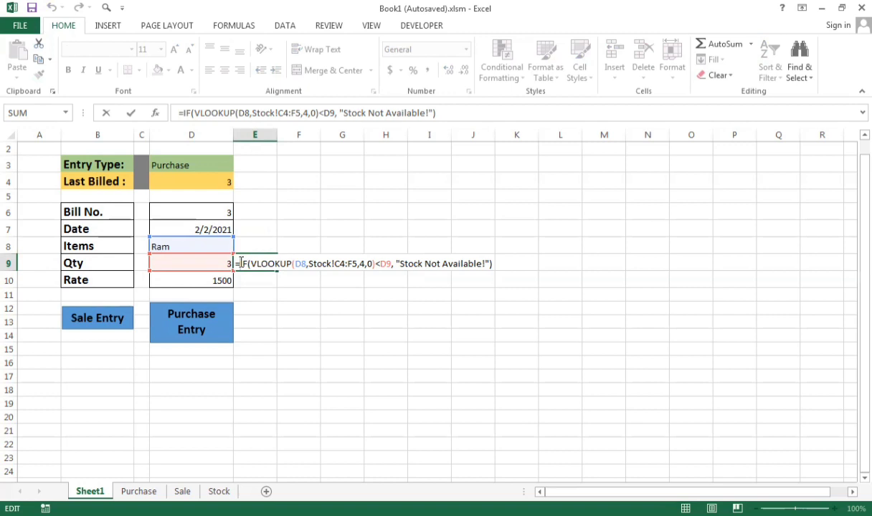
pyautogui.write('if(')
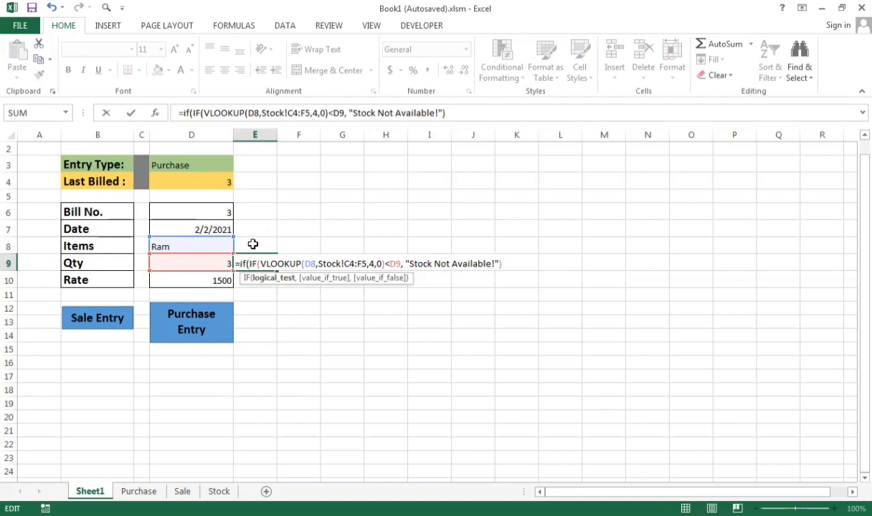
pyautogui.click(189, 167)
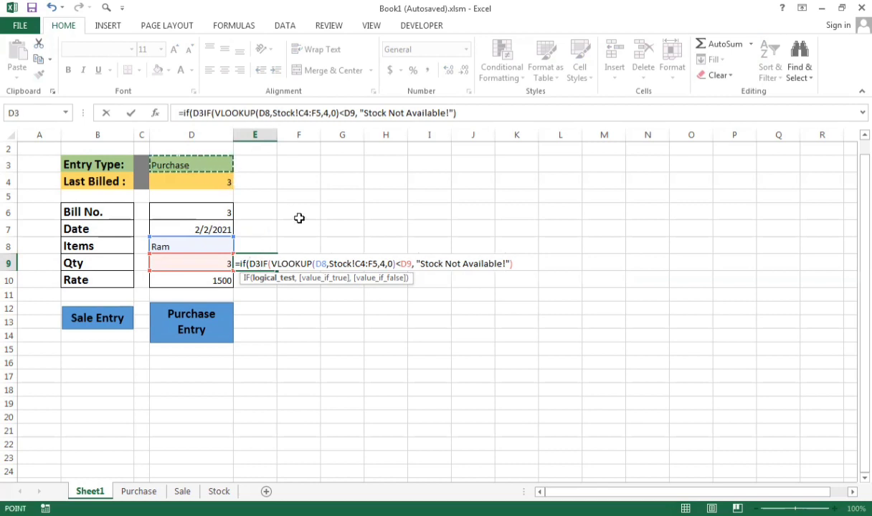
pyautogui.write('=')
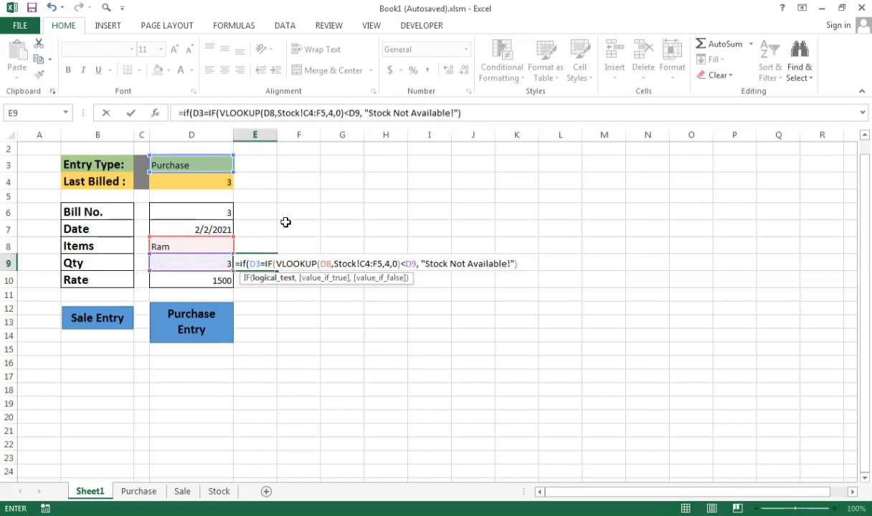
pyautogui.write('"sa')
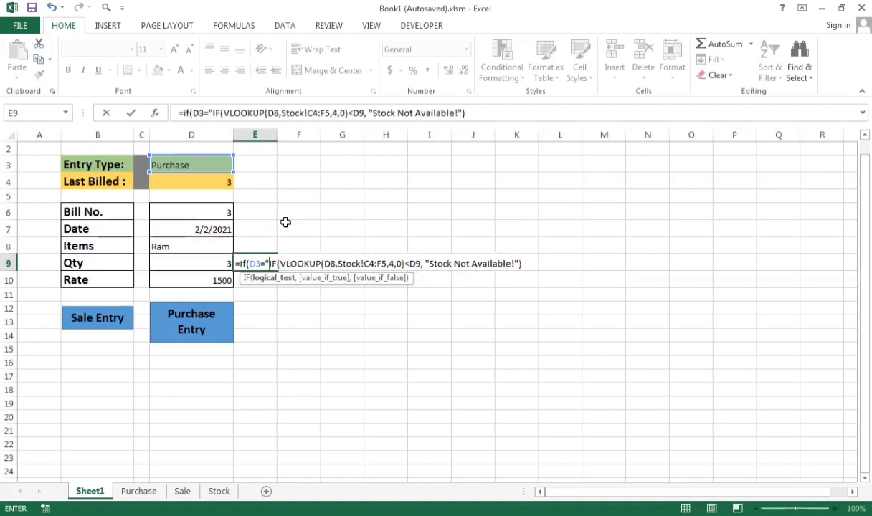
pyautogui.write('le')
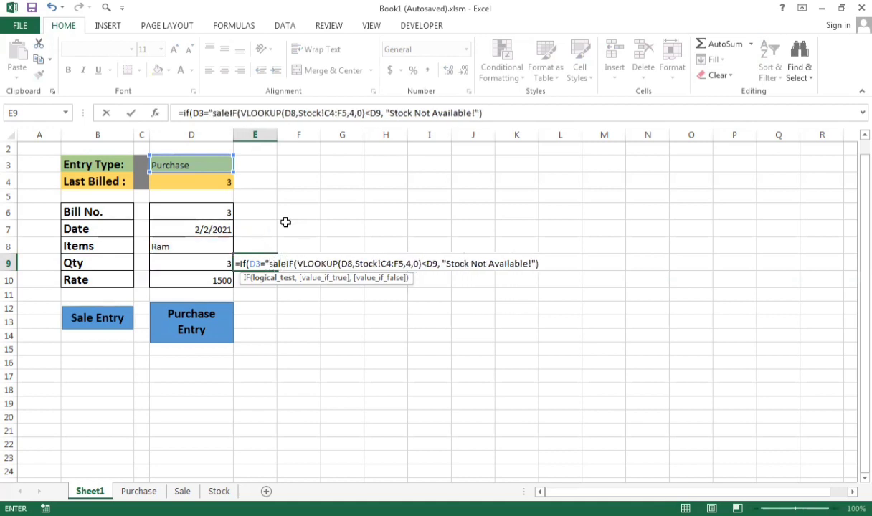
pyautogui.write('"')
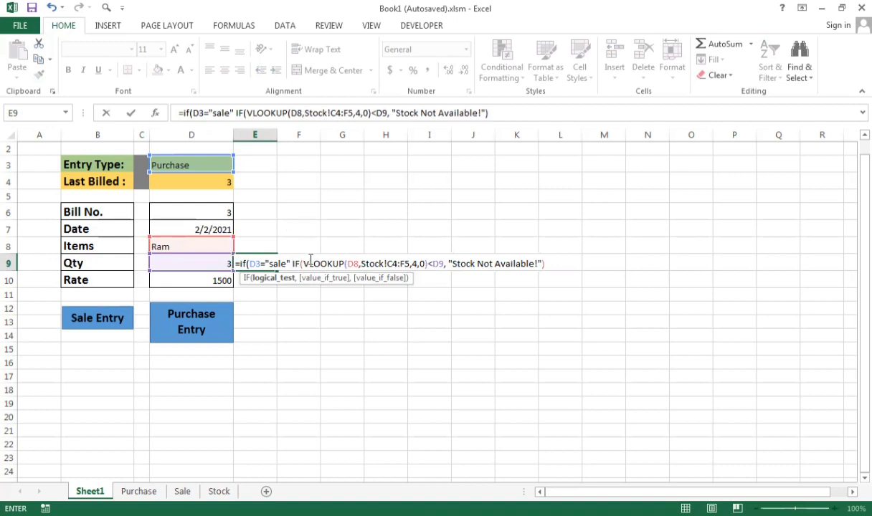
# Complete E9's nested IF formula with empty text "" as the value if false for both the inner and outer IF.
pyautogui.click(548, 265)
pyautogui.write(',')
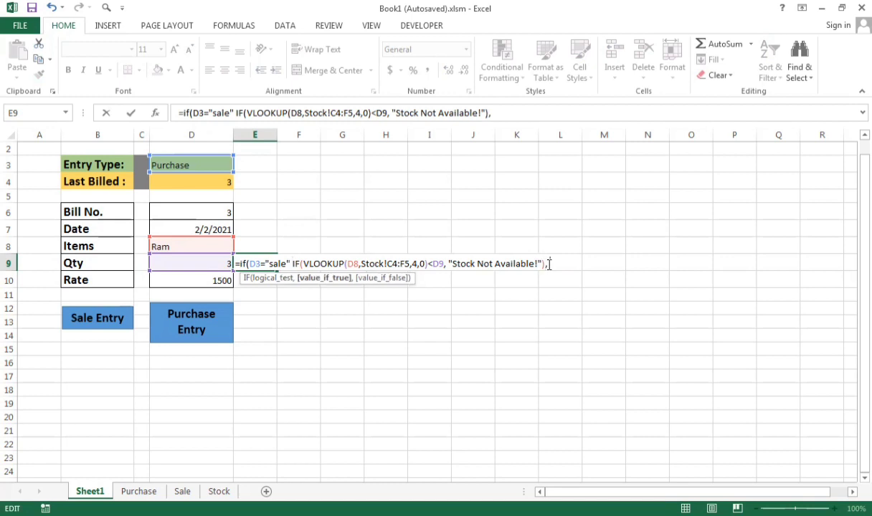
pyautogui.write(' ""')
pyautogui.write(')')
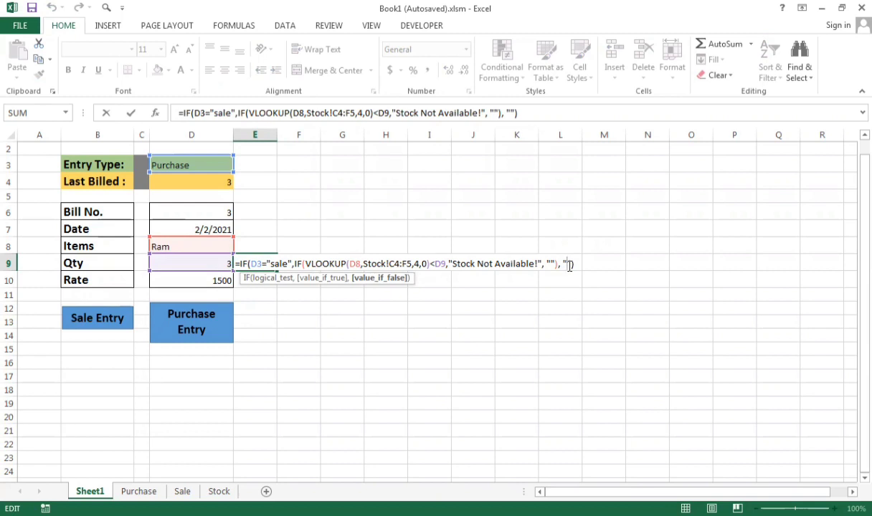
pyautogui.press('Return')
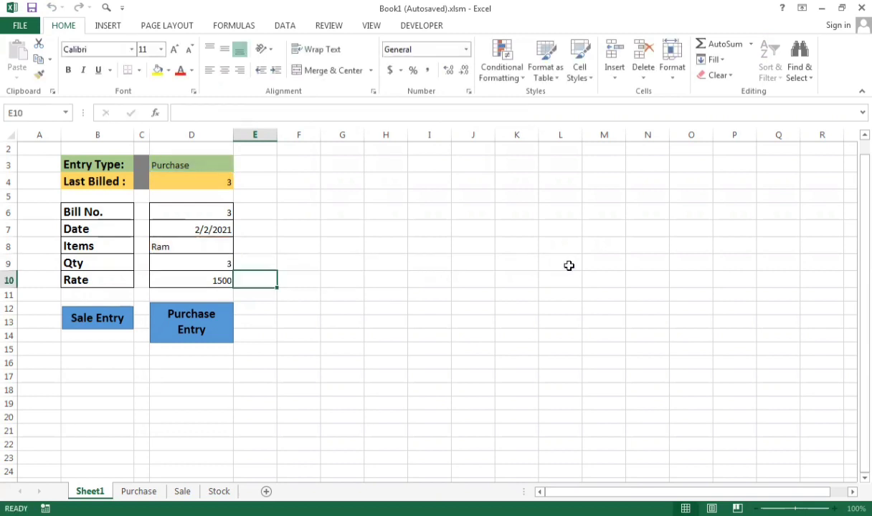
# Set the Entry Type in D3 to Sale.
pyautogui.click(210, 165)
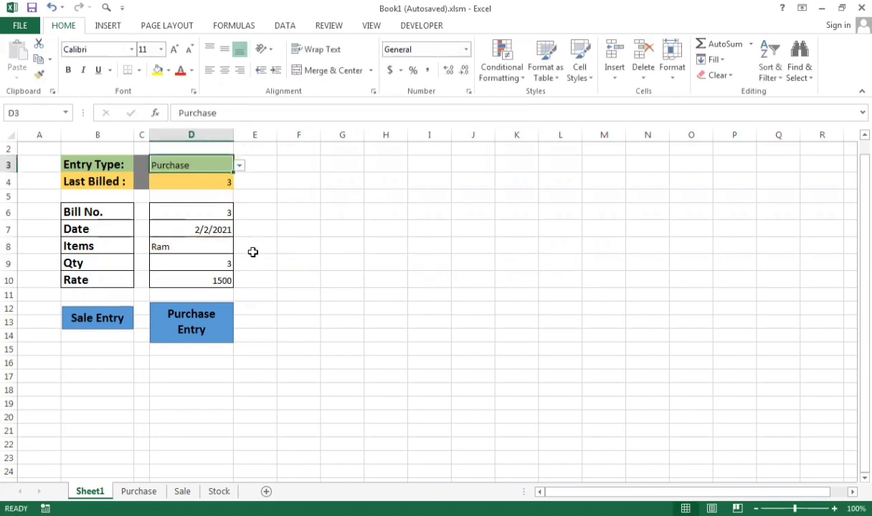
pyautogui.click(240, 161)
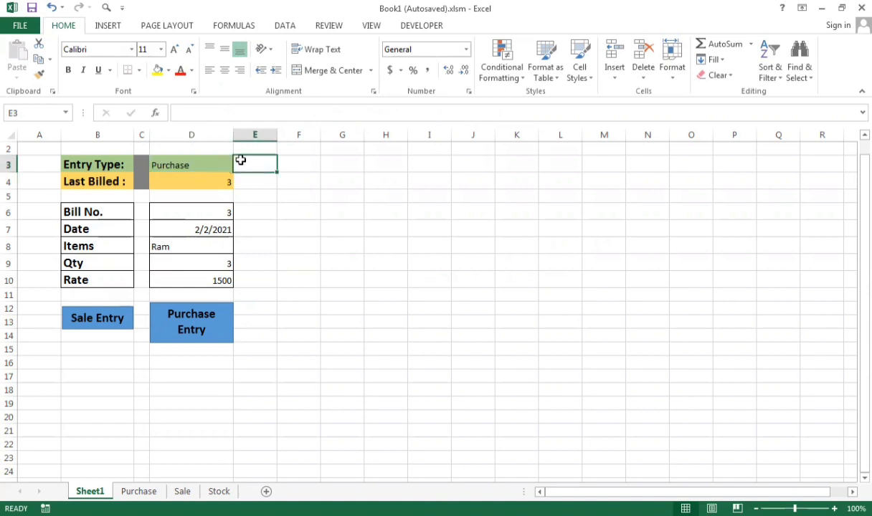
pyautogui.click(220, 162)
pyautogui.click(238, 166)
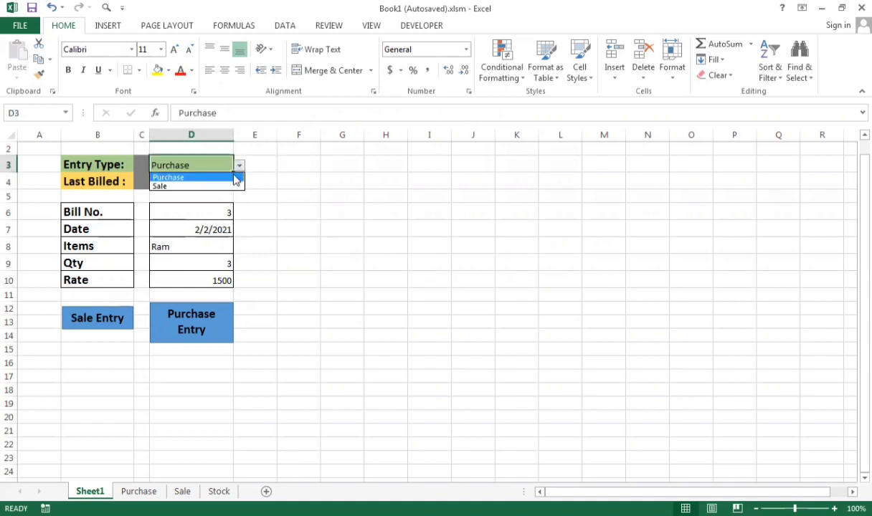
pyautogui.click(213, 187)
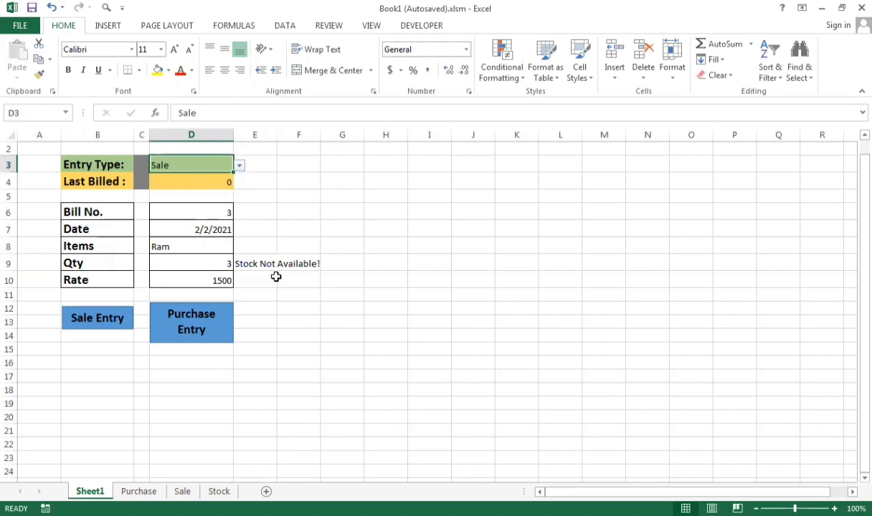
# Set the Qty in D9 to 2 to test the stock warning.
pyautogui.click(228, 257)
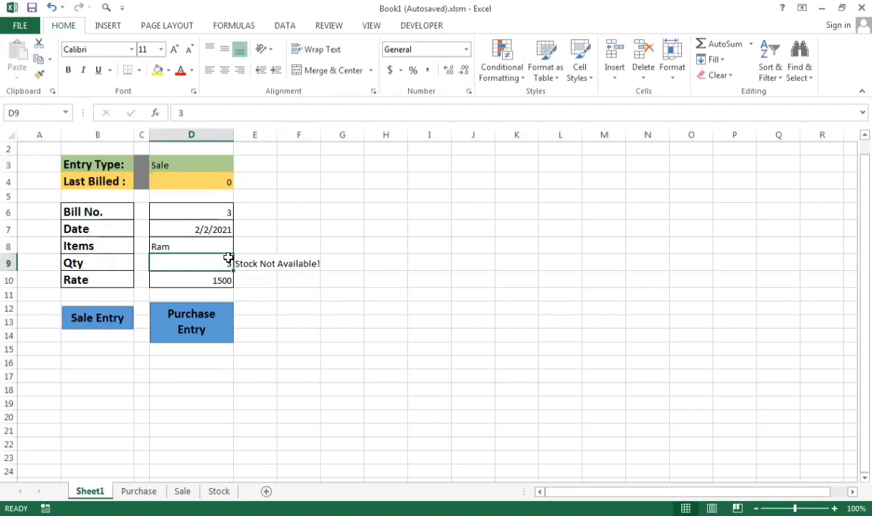
pyautogui.doubleClick(228, 259)
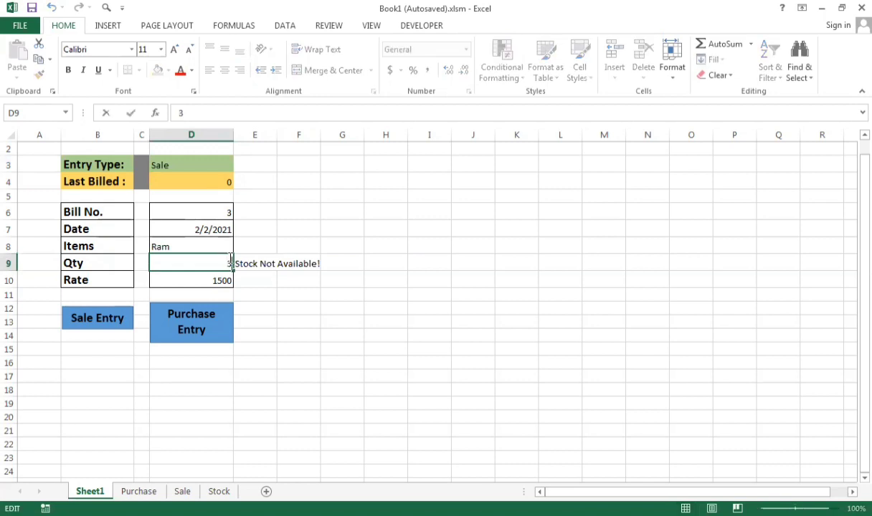
pyautogui.press('BackSpace')
pyautogui.write('2')
pyautogui.press('Return')
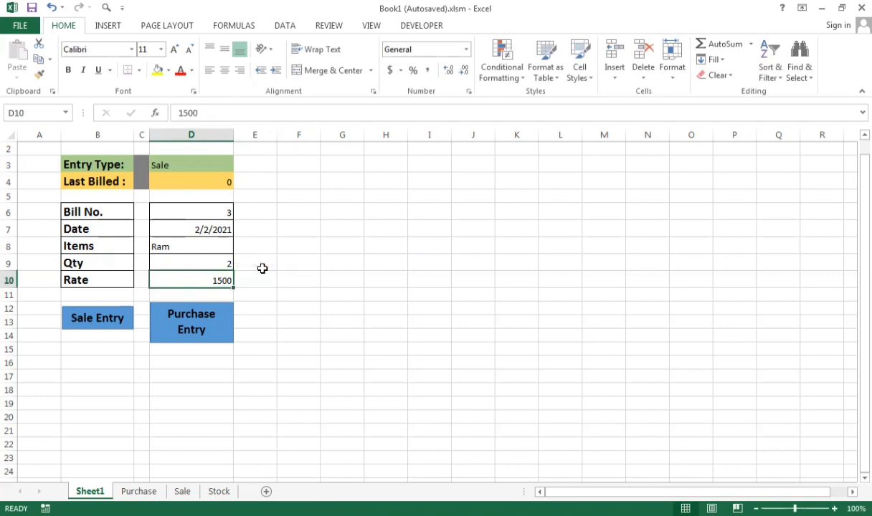
pyautogui.click(263, 268)
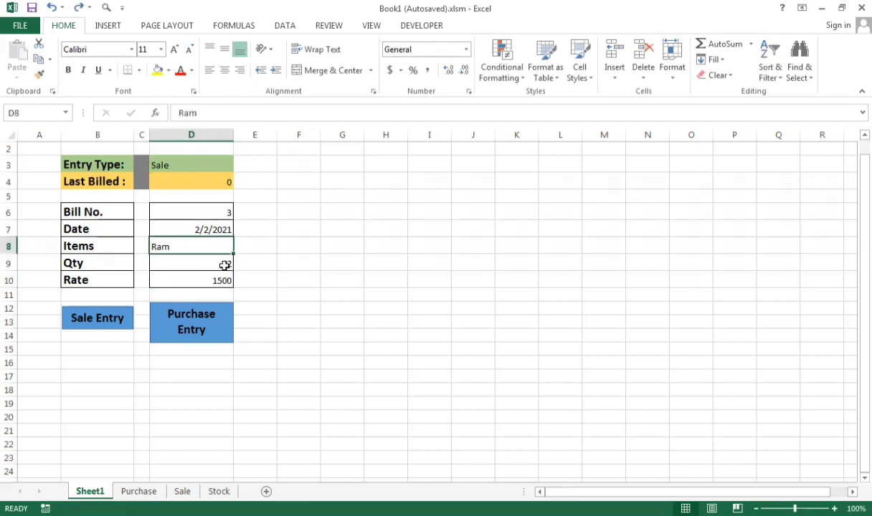
# Set the Qty in D9 back to 3.
pyautogui.click(219, 261)
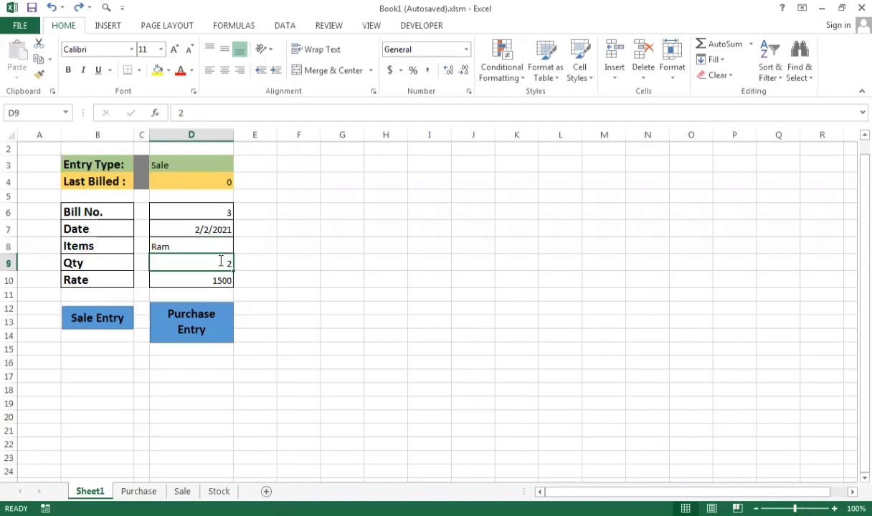
pyautogui.doubleClick(228, 263)
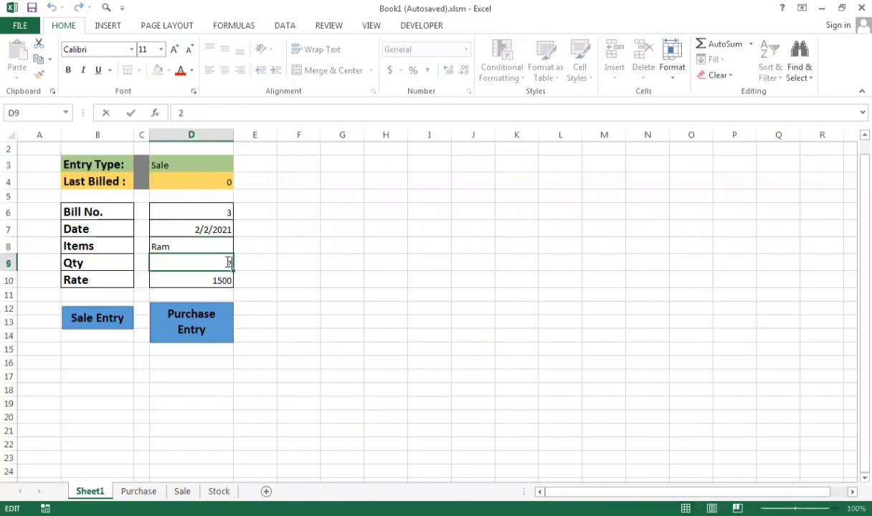
pyautogui.press('BackSpace')
pyautogui.write('3')
pyautogui.press('Return')
# Widen column E to fit the stock warning and set E9's font colour to red.
pyautogui.click(252, 265)
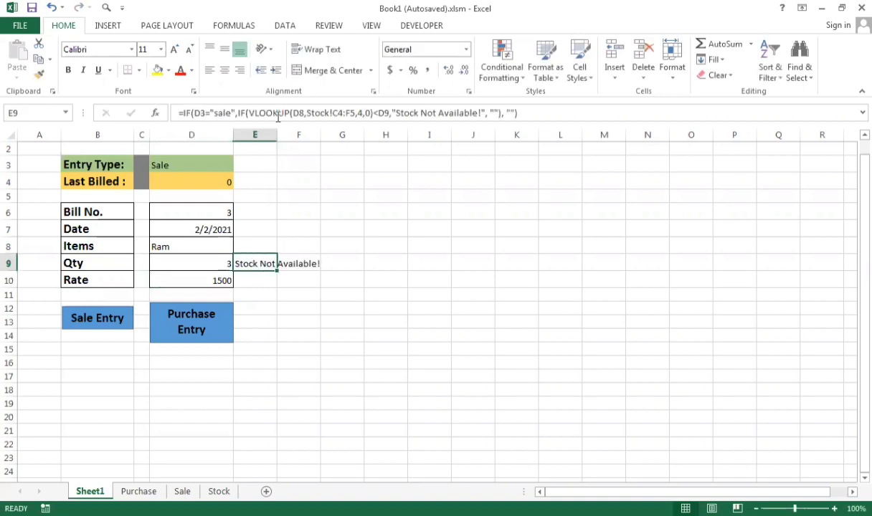
pyautogui.moveTo(277, 134); pyautogui.dragTo(320, 143)
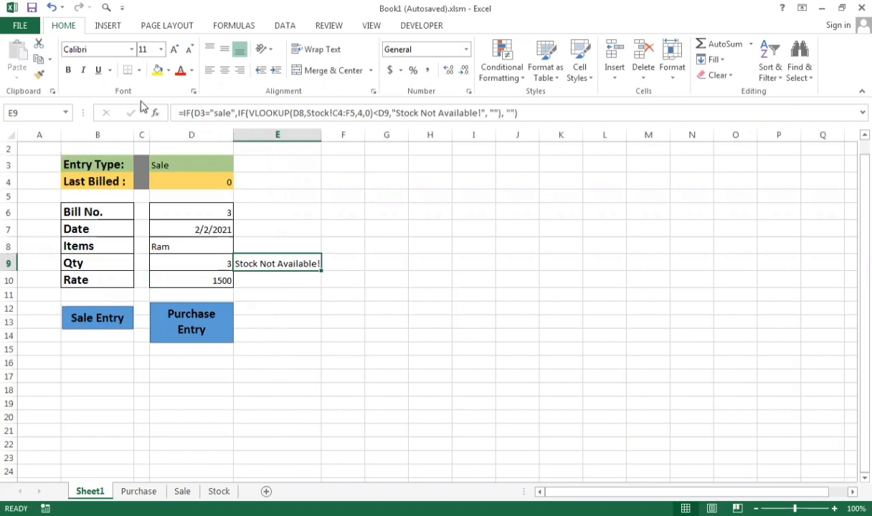
pyautogui.click(191, 71)
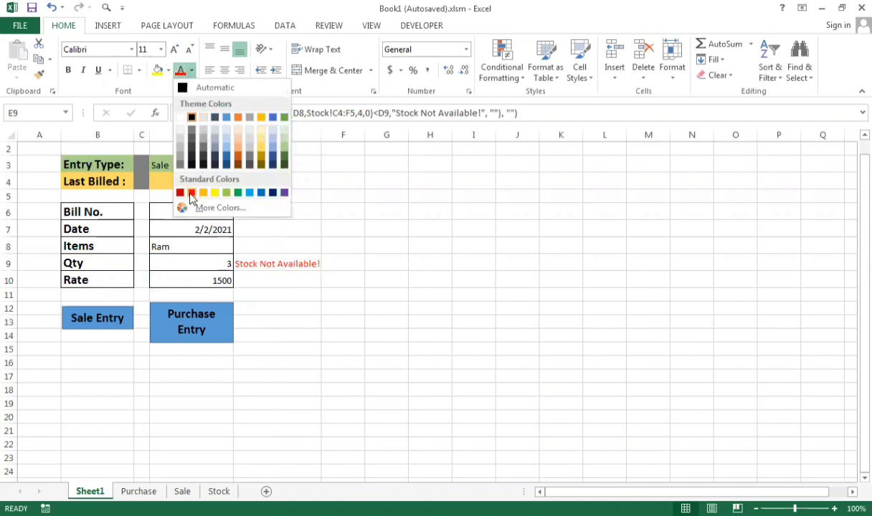
pyautogui.click(191, 193)
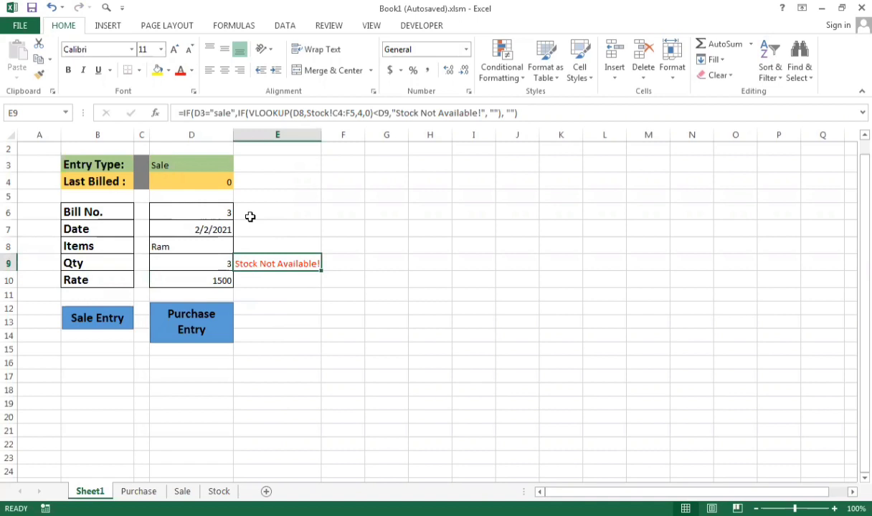
# Make the warning in E9 bold at font size 14 and widen column E to fit the larger text.
pyautogui.click(70, 73)
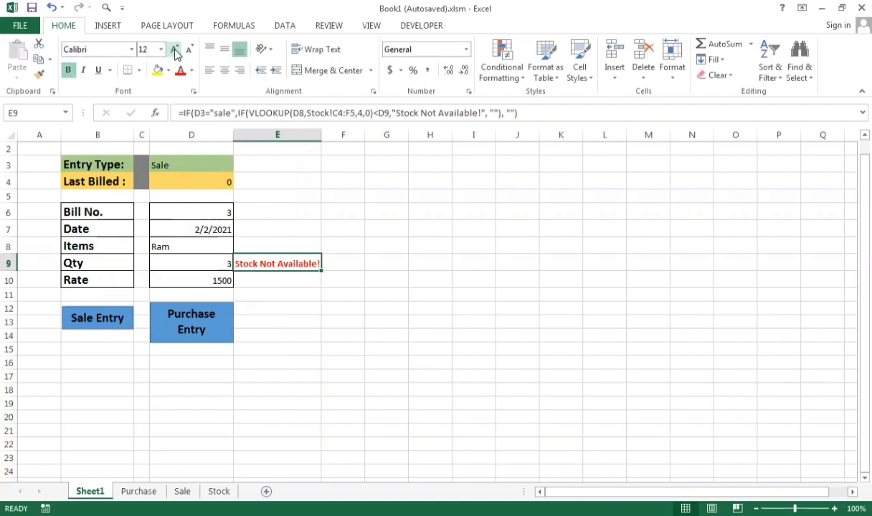
pyautogui.click(175, 49)
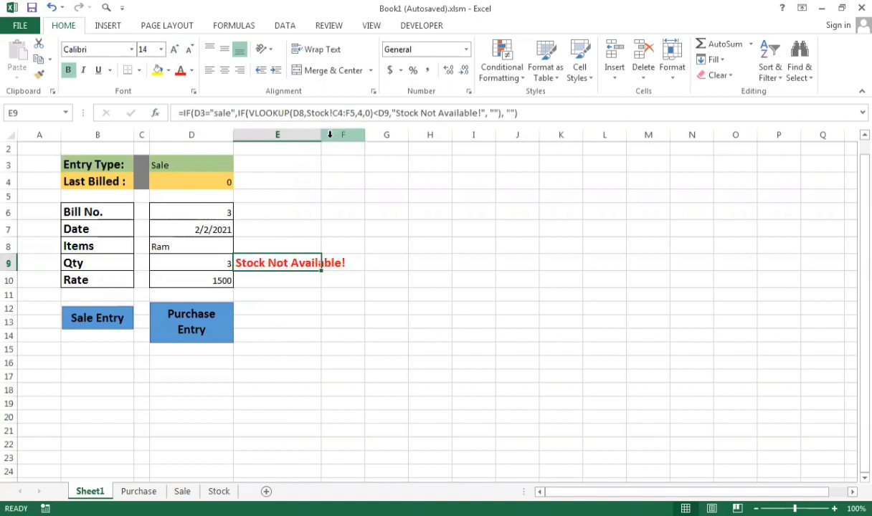
pyautogui.moveTo(323, 134); pyautogui.dragTo(364, 138)
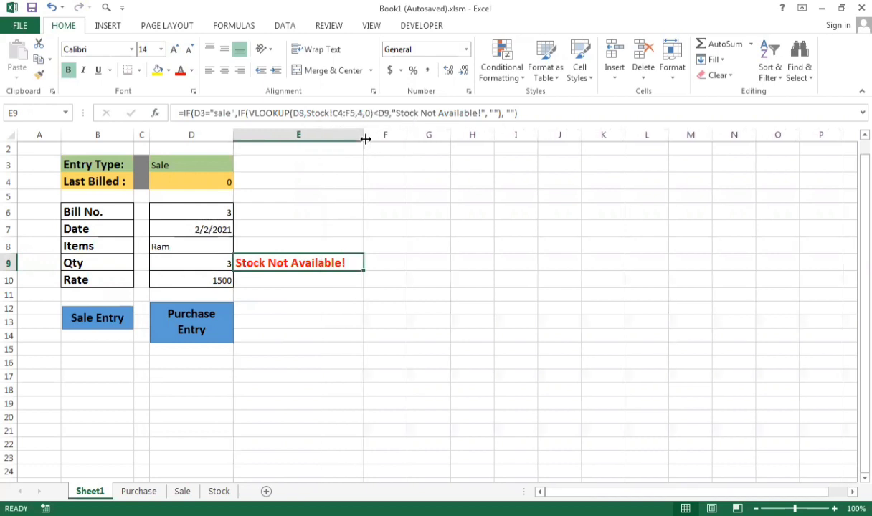
pyautogui.click(357, 311)
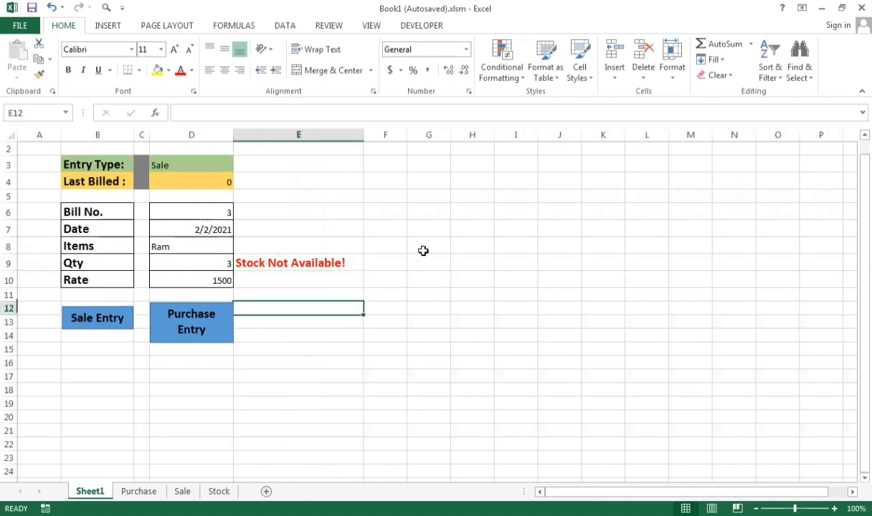
pyautogui.click(429, 212)
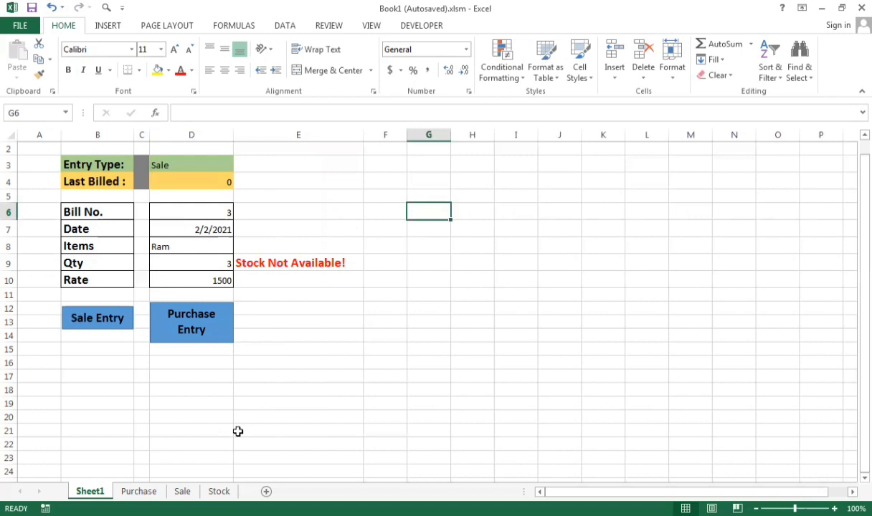